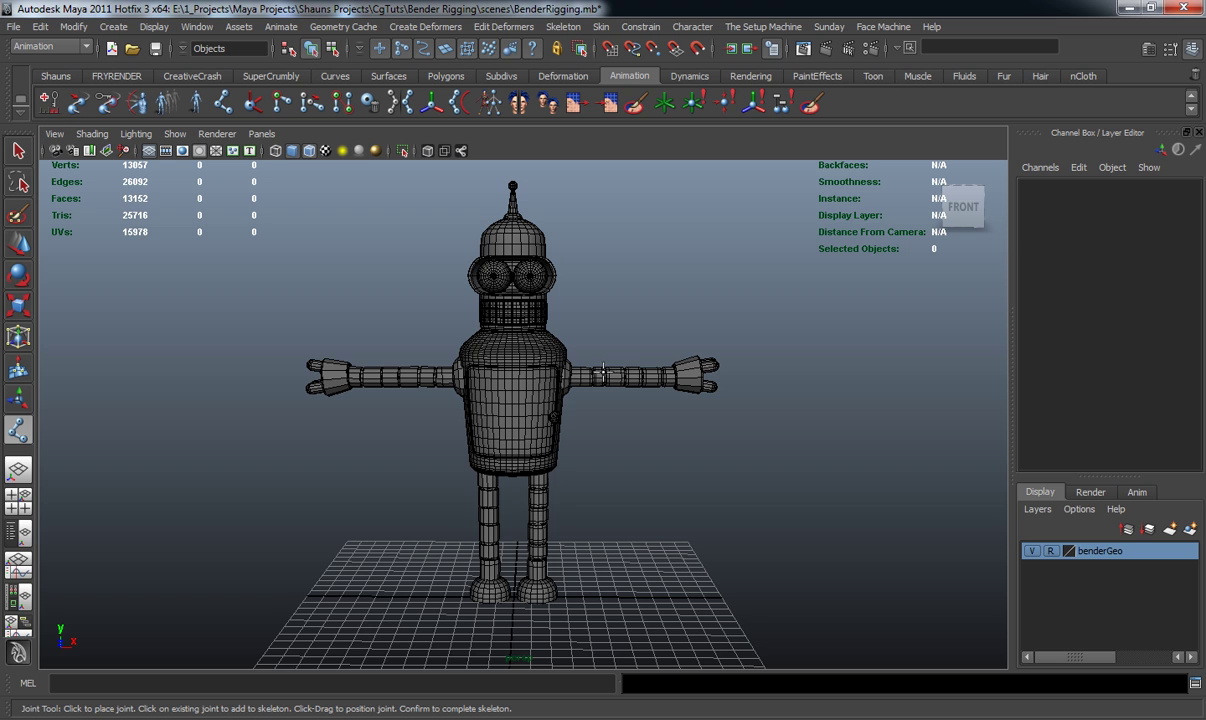
In the front view, start the arm's joint chain with one joint inside the shoulder socket and another at its outer edge
key(space)
key(space)
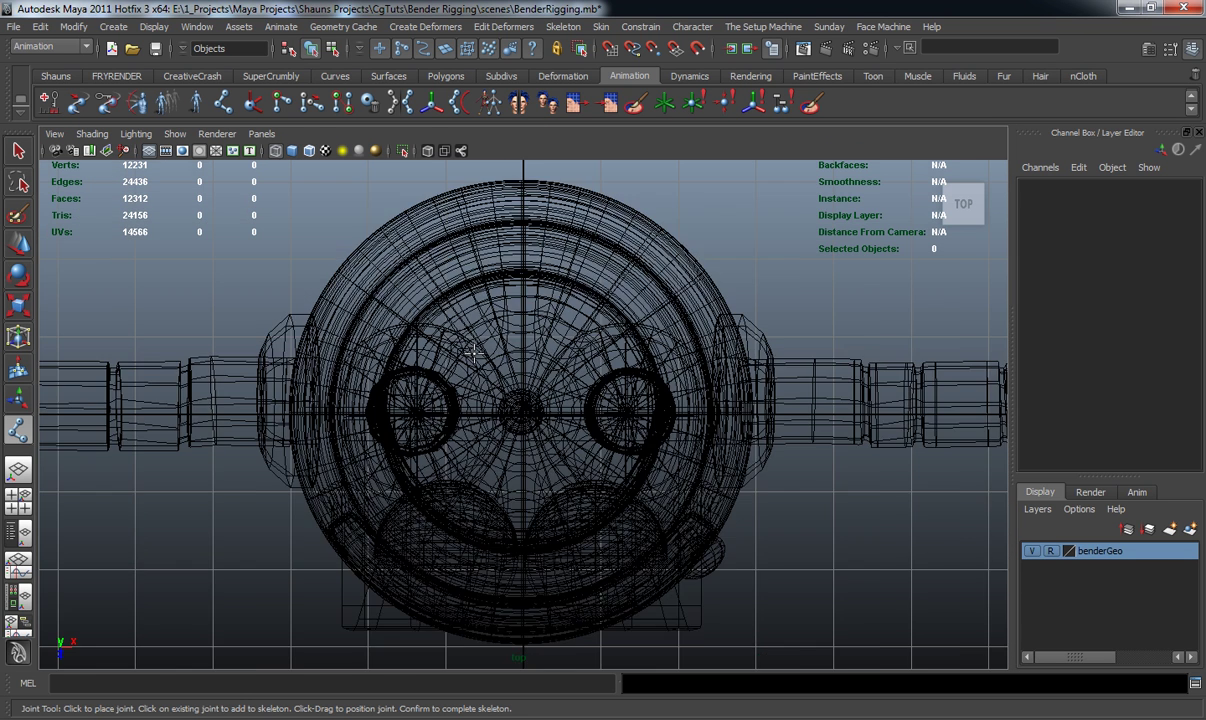
scroll(520, 413, down, 5)
scroll(585, 420, up, 5)
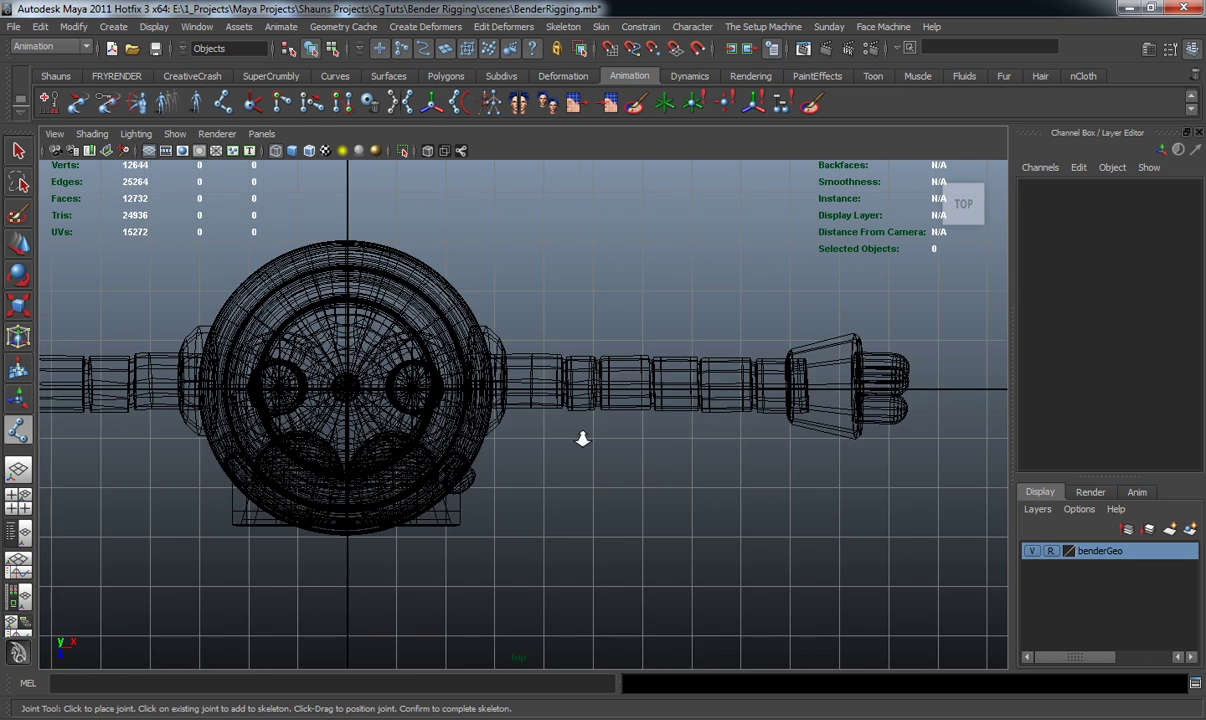
alt+middle_drag(551, 427, 541, 428)
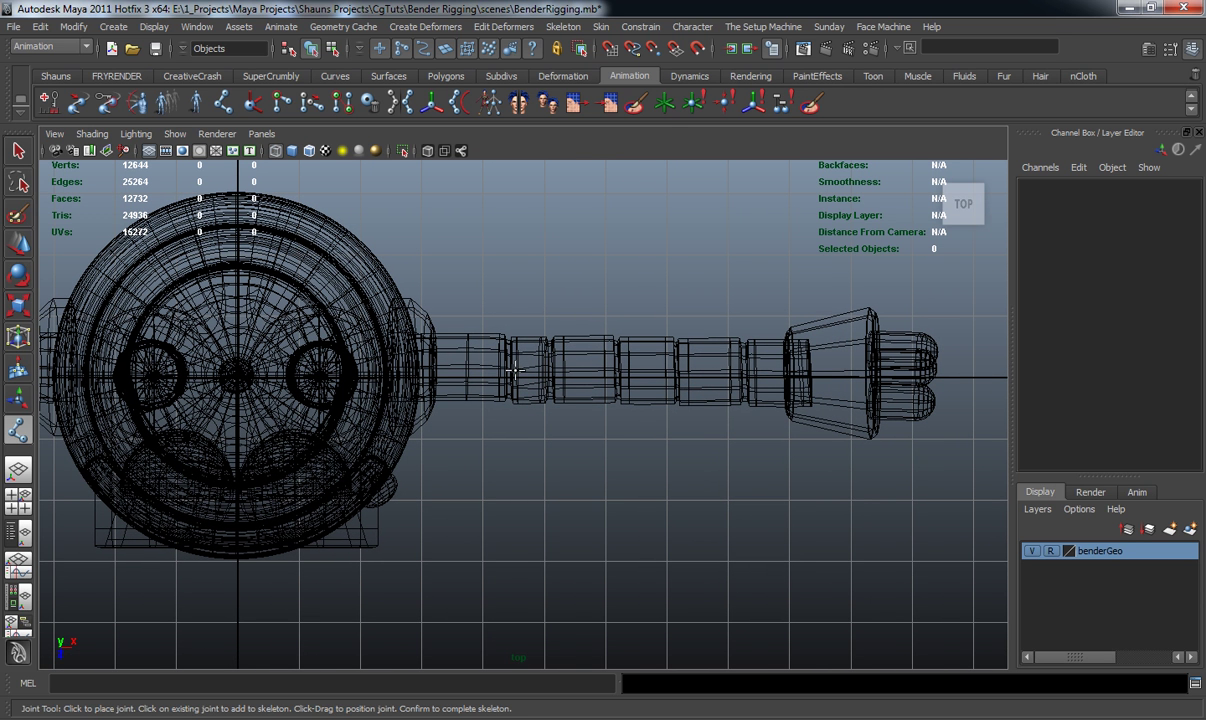
alt+middle_drag(500, 378, 527, 404)
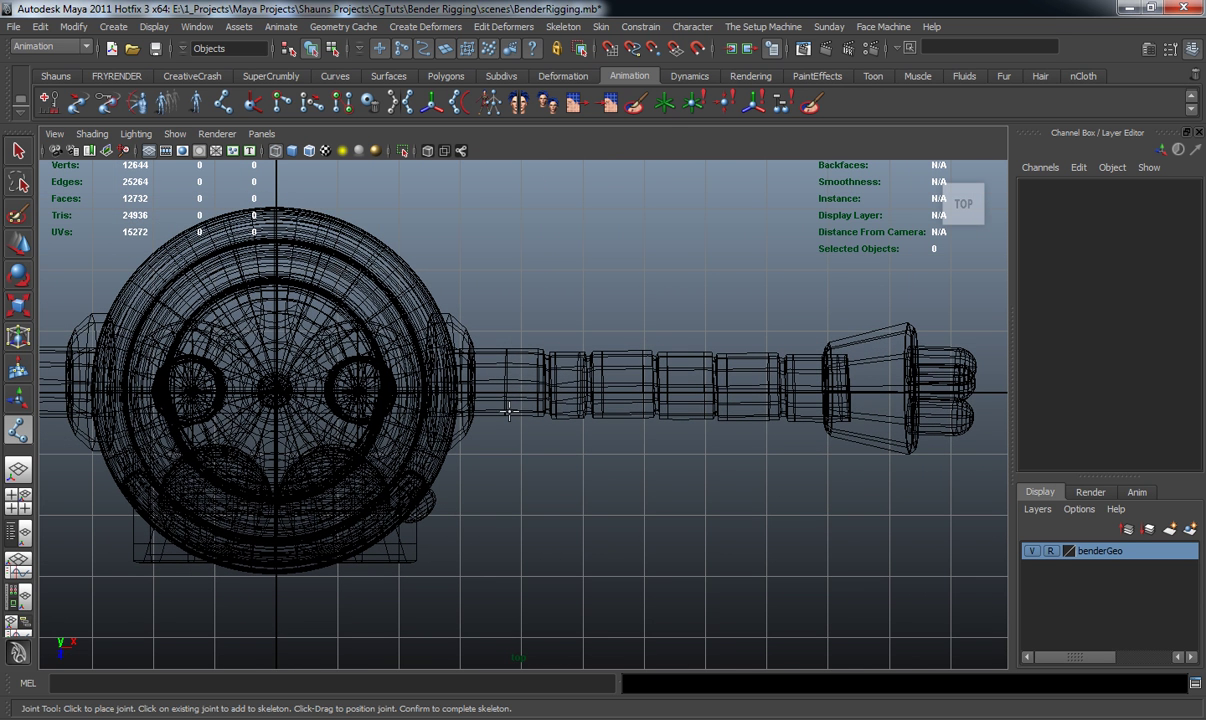
scroll(510, 410, up, 2)
key(space)
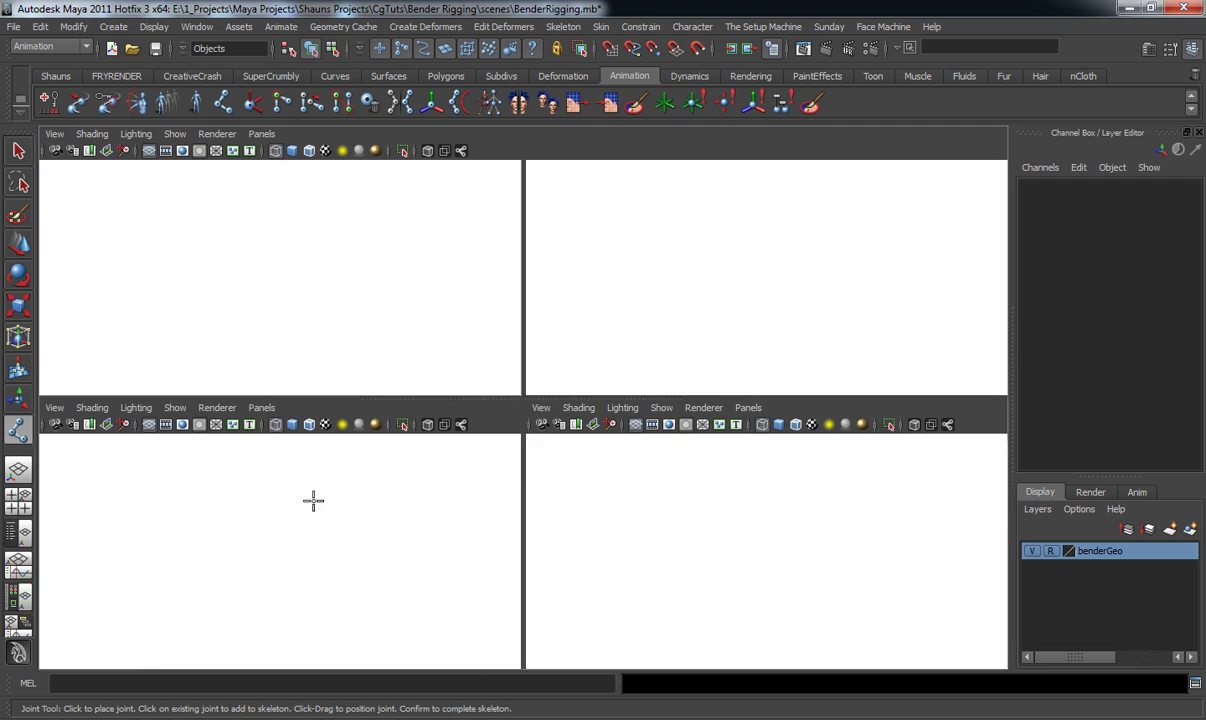
key(space)
scroll(474, 396, down, 2)
scroll(474, 396, up, 5)
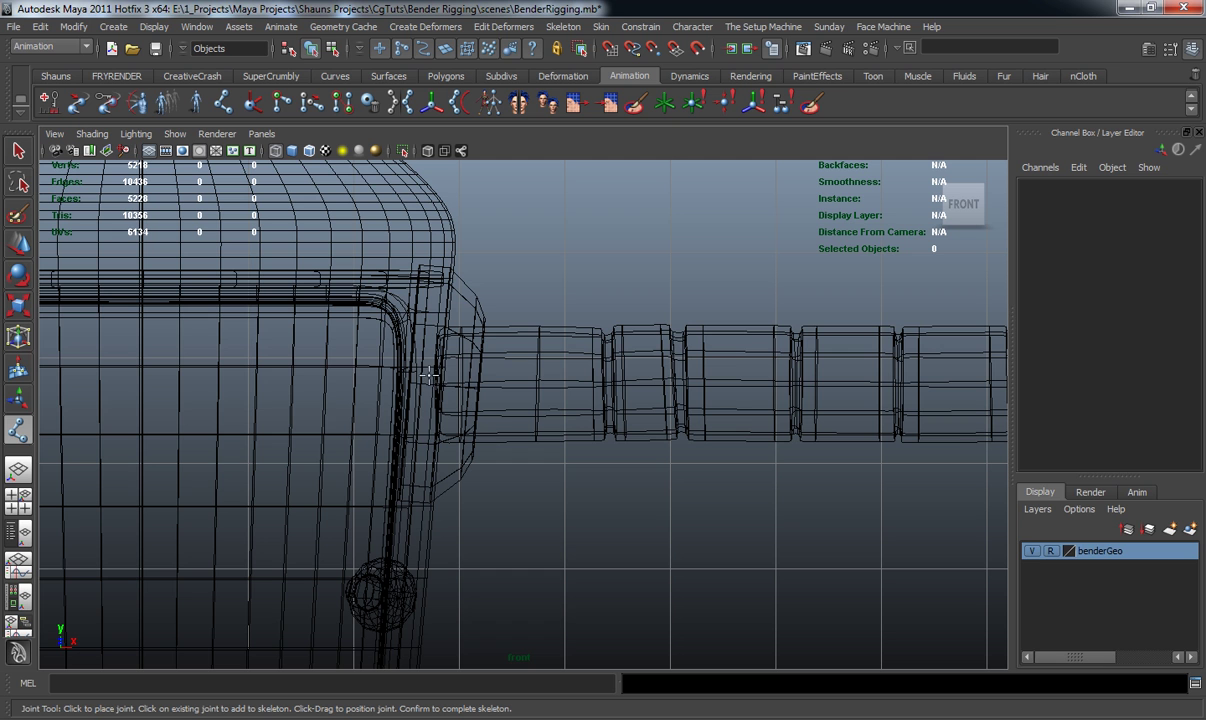
click(437, 375)
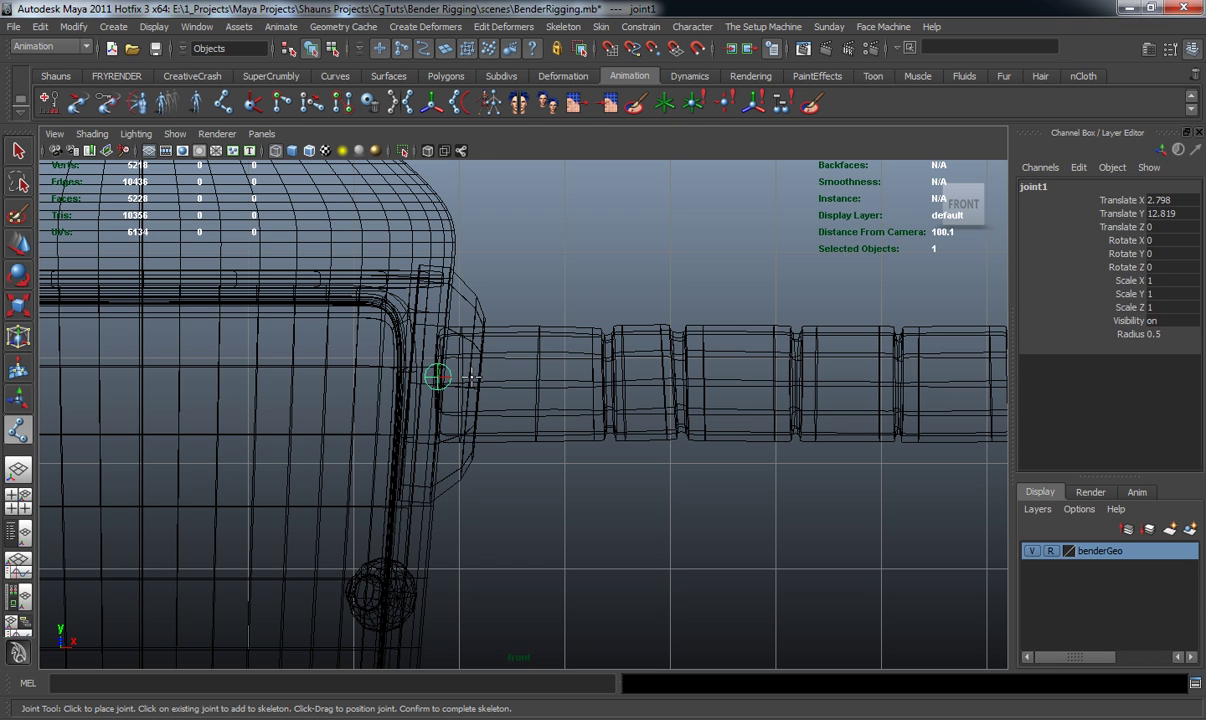
drag(472, 375, 479, 378)
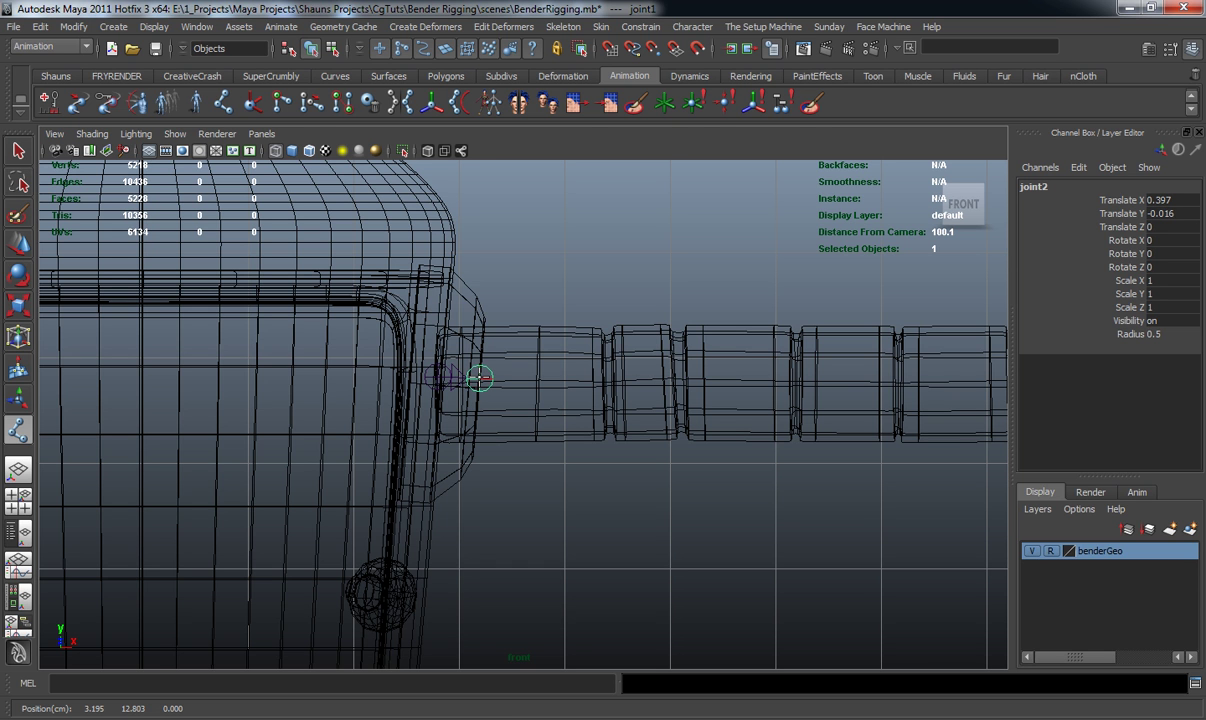
Continue the arm chain with joints at the first arm groove and at the third groove for the elbow
alt+middle_drag(608, 396, 494, 407)
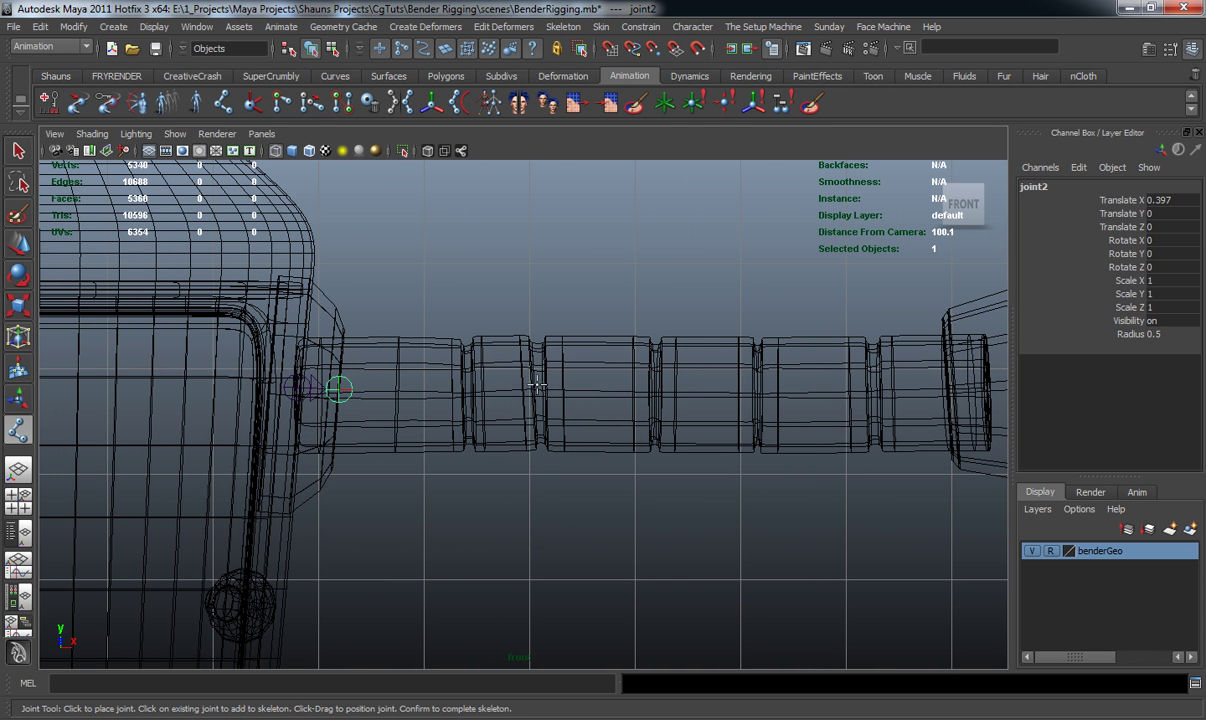
drag(476, 393, 472, 391)
click(616, 388)
drag(617, 388, 653, 389)
alt+middle_drag(721, 404, 616, 404)
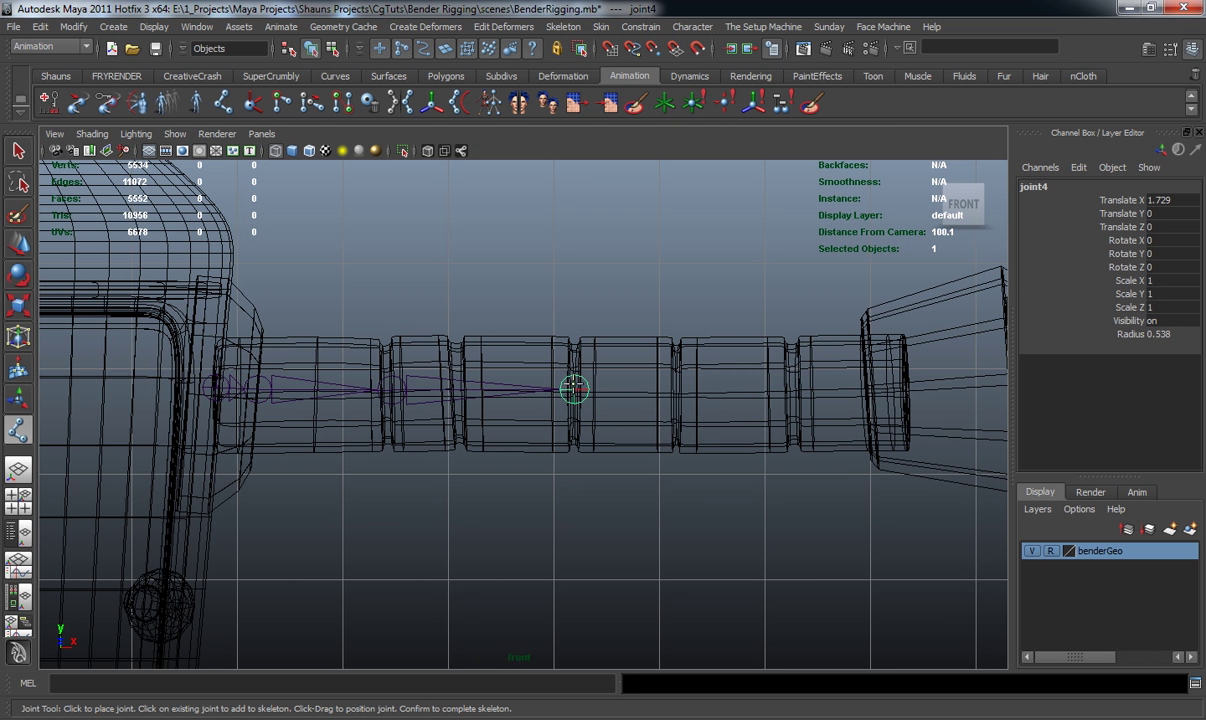
Finish the arm chain with joints at the last arm groove, at the wrist inside the hand's cuff, and at the arm's end
alt+middle_drag(636, 407, 547, 415)
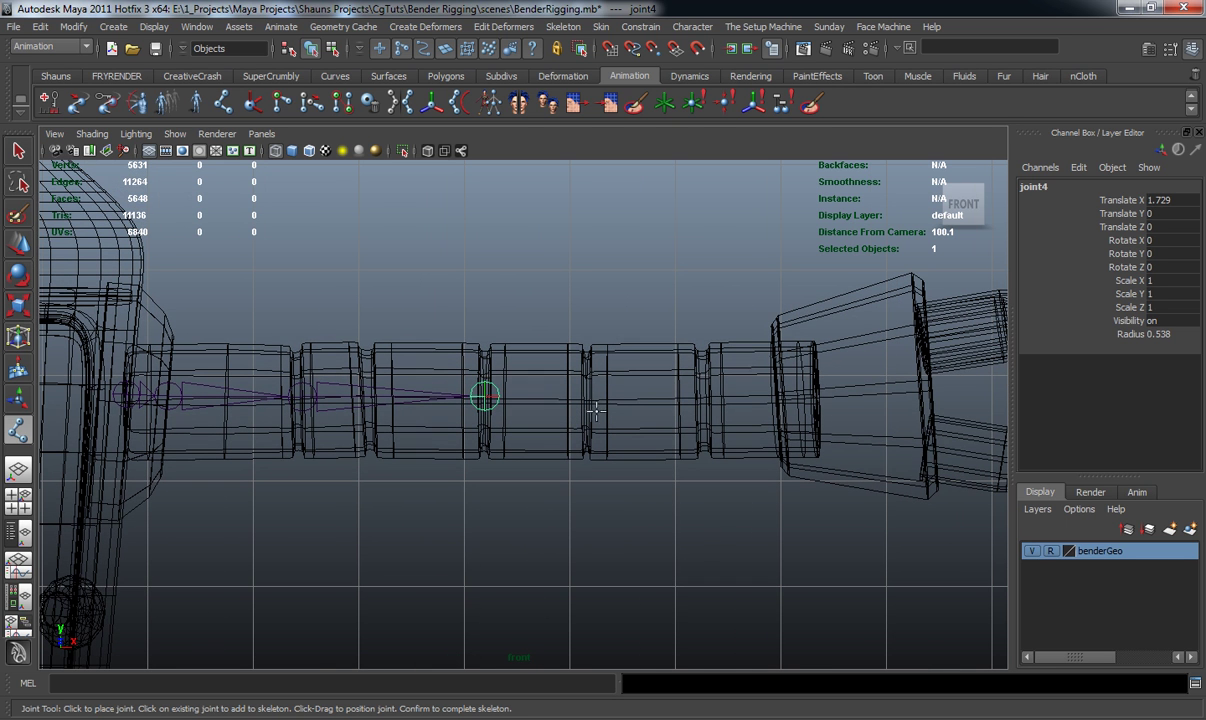
click(705, 395)
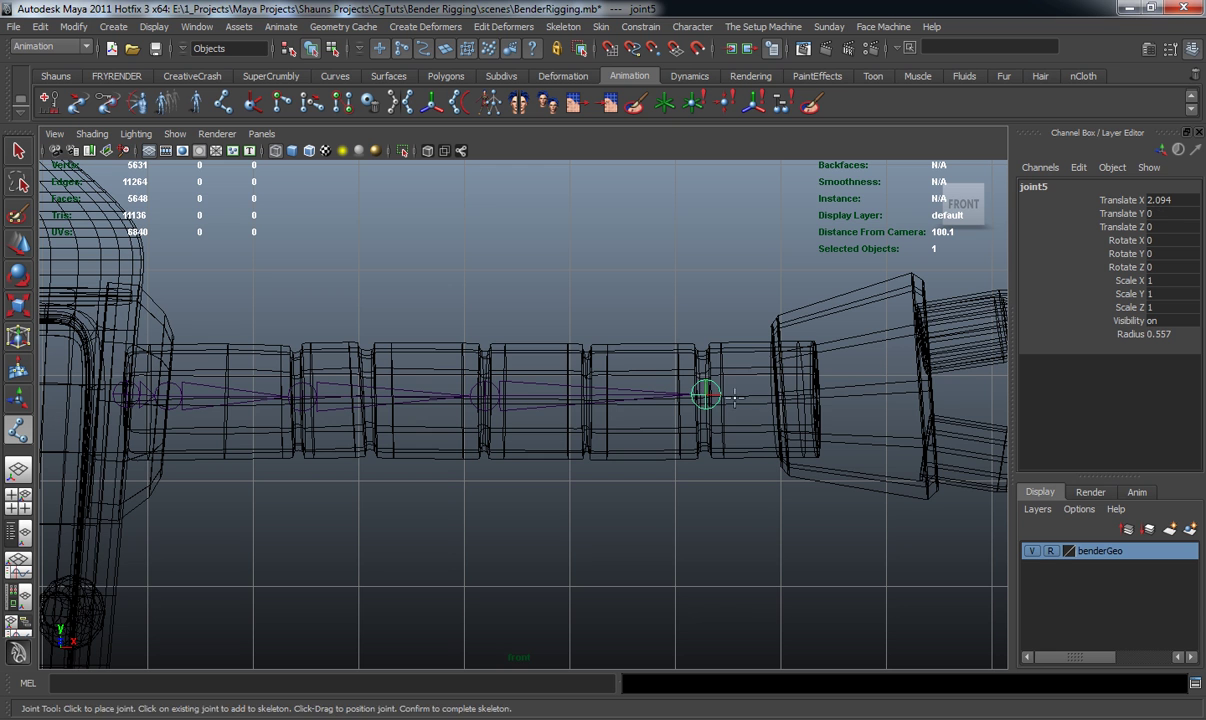
click(780, 394)
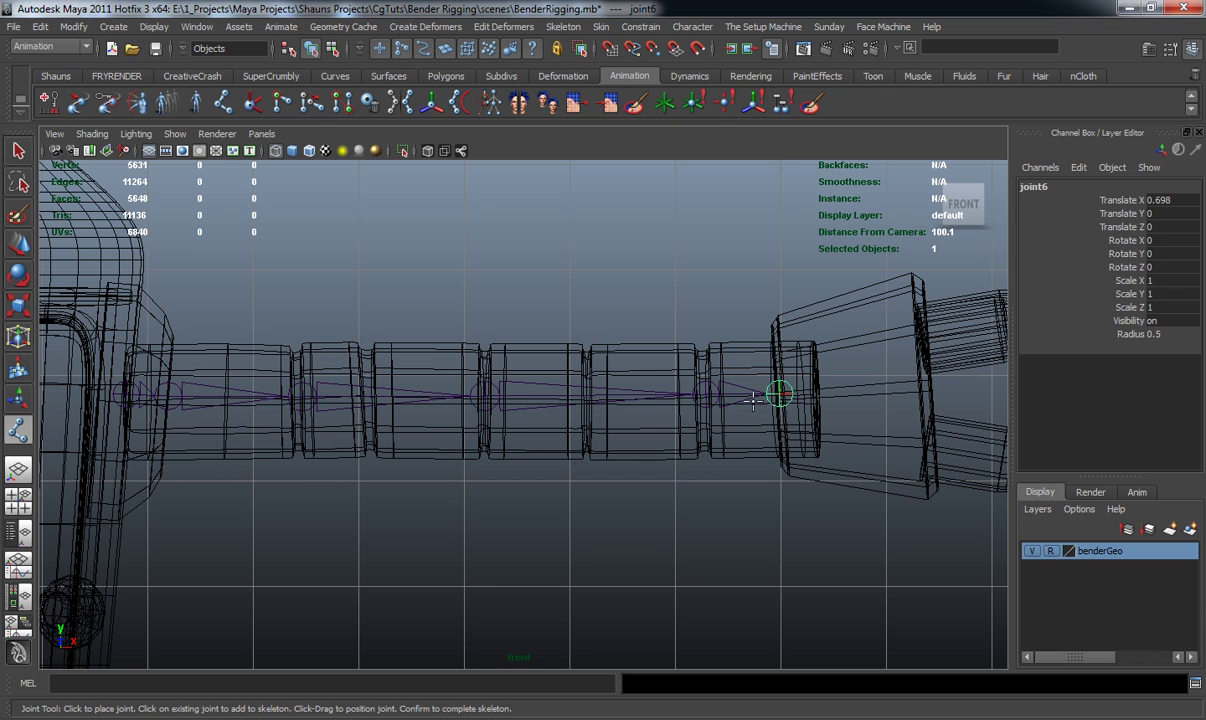
alt+middle_drag(834, 393, 720, 410)
click(707, 408)
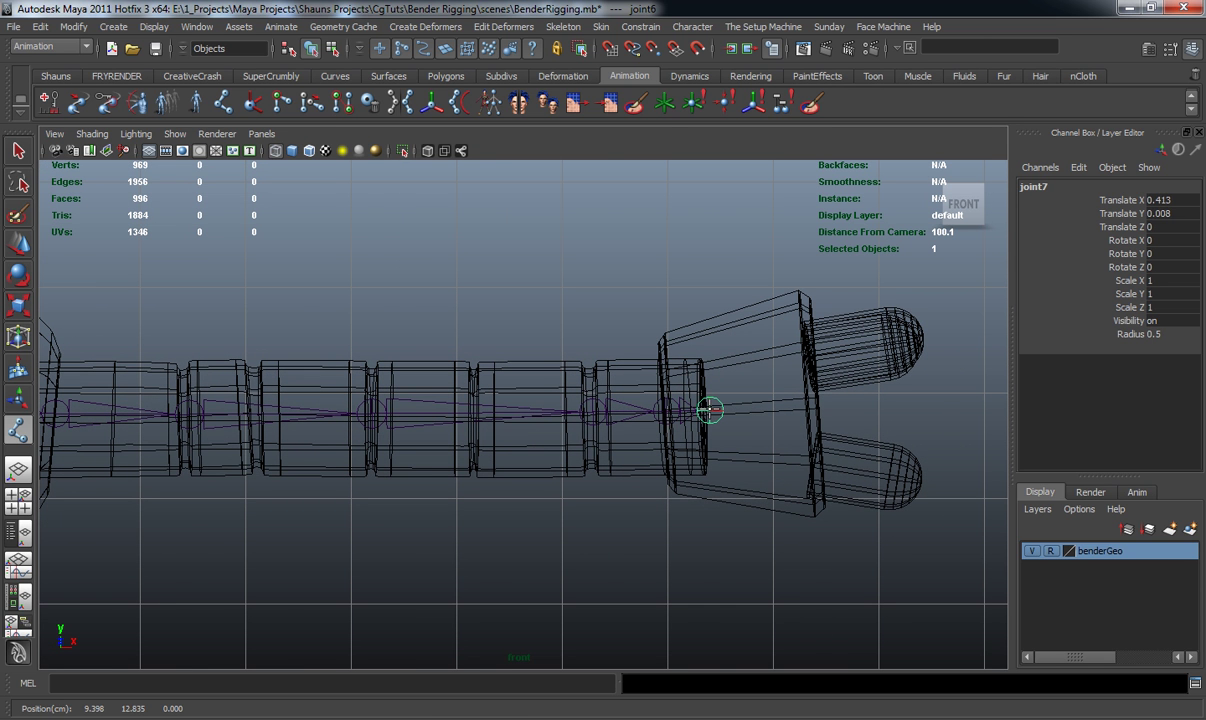
key(Return)
Turn on X-Ray Joints in the perspective view
key(space)
key(space)
alt+drag(660, 372, 560, 385)
click(91, 133)
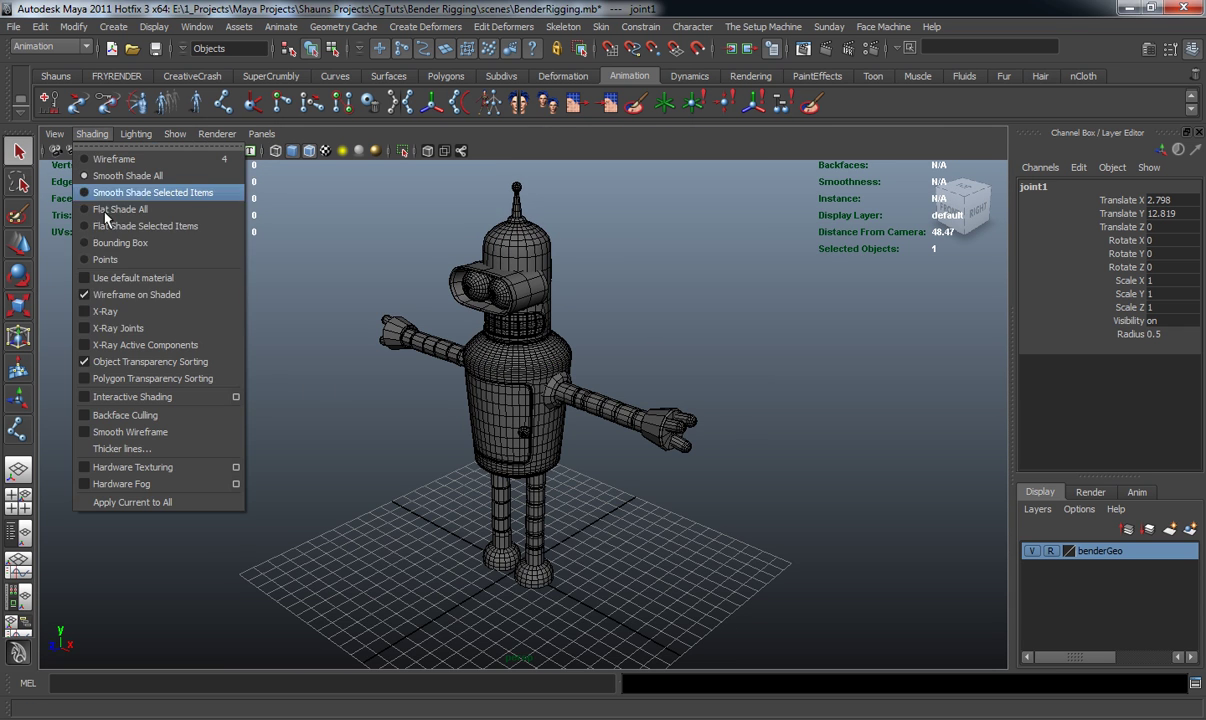
click(118, 328)
Move the arm chain's root joint to a Translate Z of about -0.133 to centre the chain in the arm
alt+drag(430, 482, 506, 488)
alt+right_drag(506, 488, 556, 494)
alt+drag(556, 494, 583, 540)
alt+middle_drag(585, 500, 590, 428)
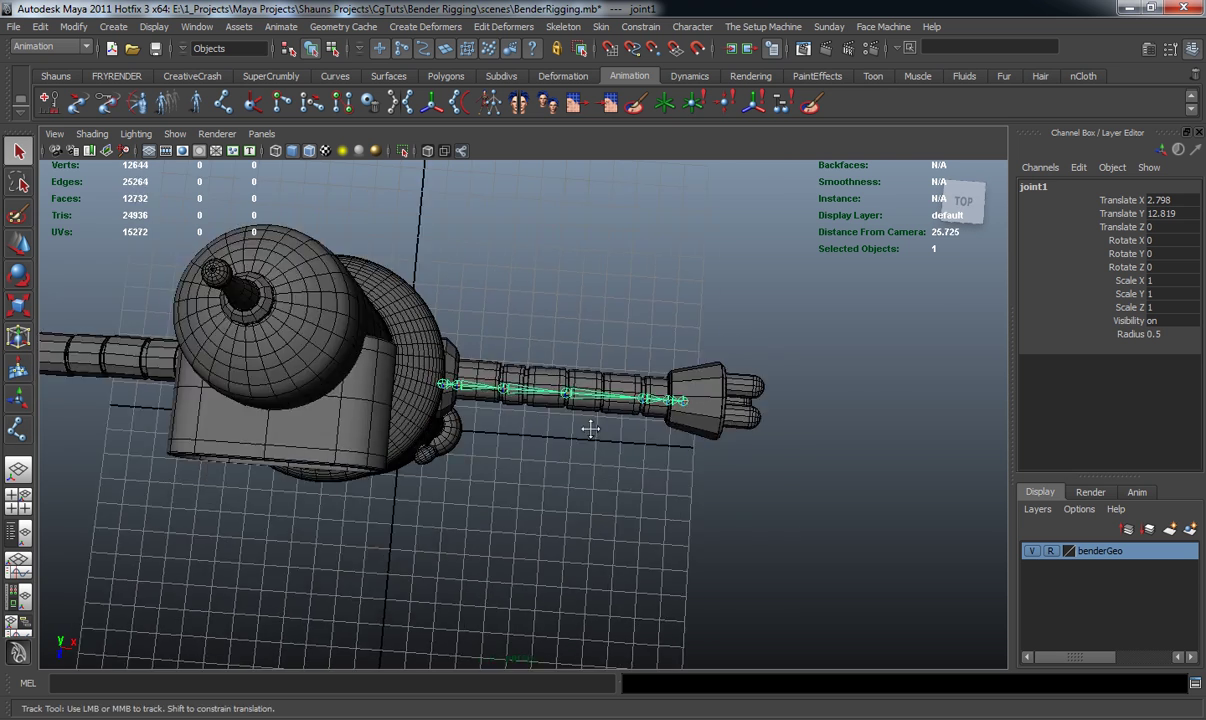
alt+right_drag(590, 428, 640, 440)
alt+drag(576, 458, 587, 470)
key(w)
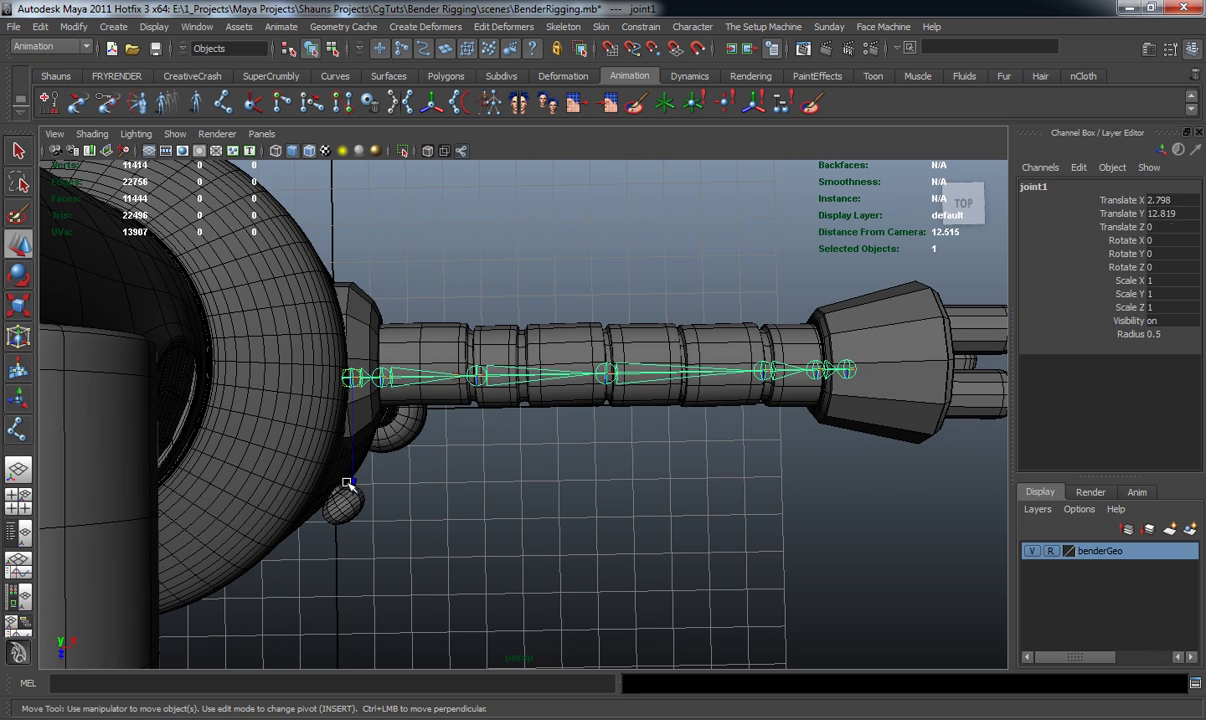
drag(347, 487, 331, 452)
alt+middle_drag(580, 422, 547, 463)
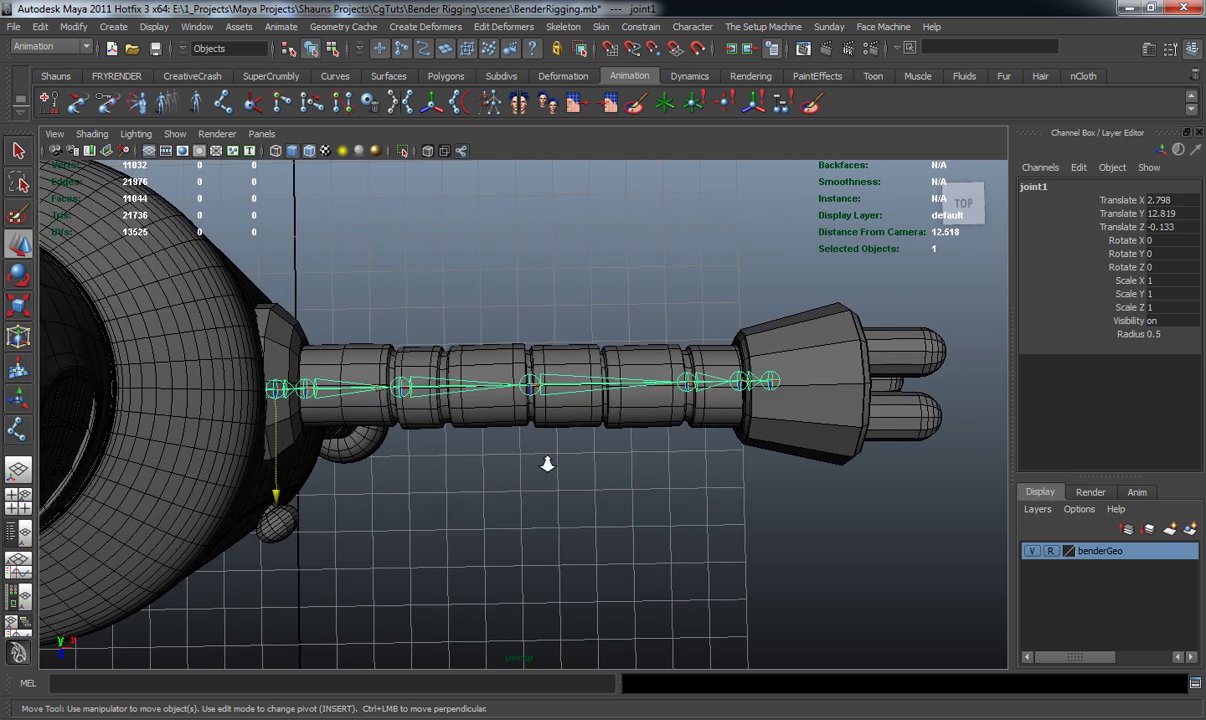
Centre the first-groove joint at a Translate Z of about -0.016 and the elbow joint at about -0.026
scroll(541, 463, up, 2)
click(361, 371)
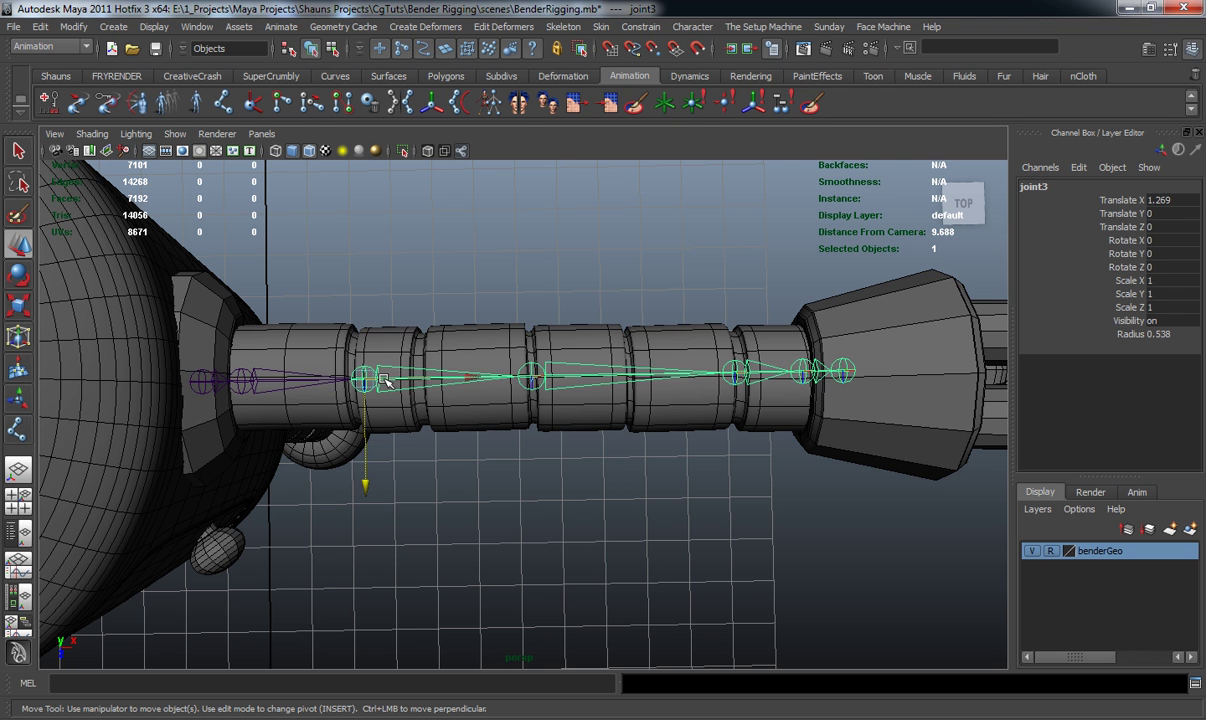
drag(361, 485, 365, 484)
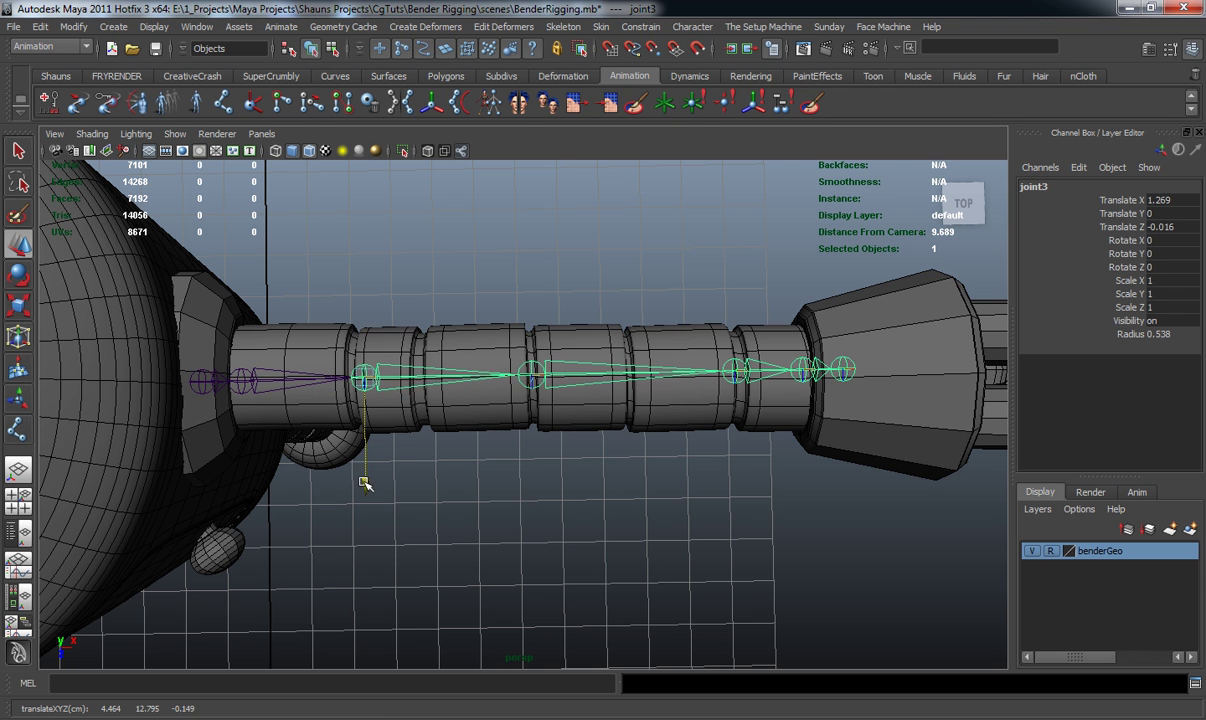
key(Down)
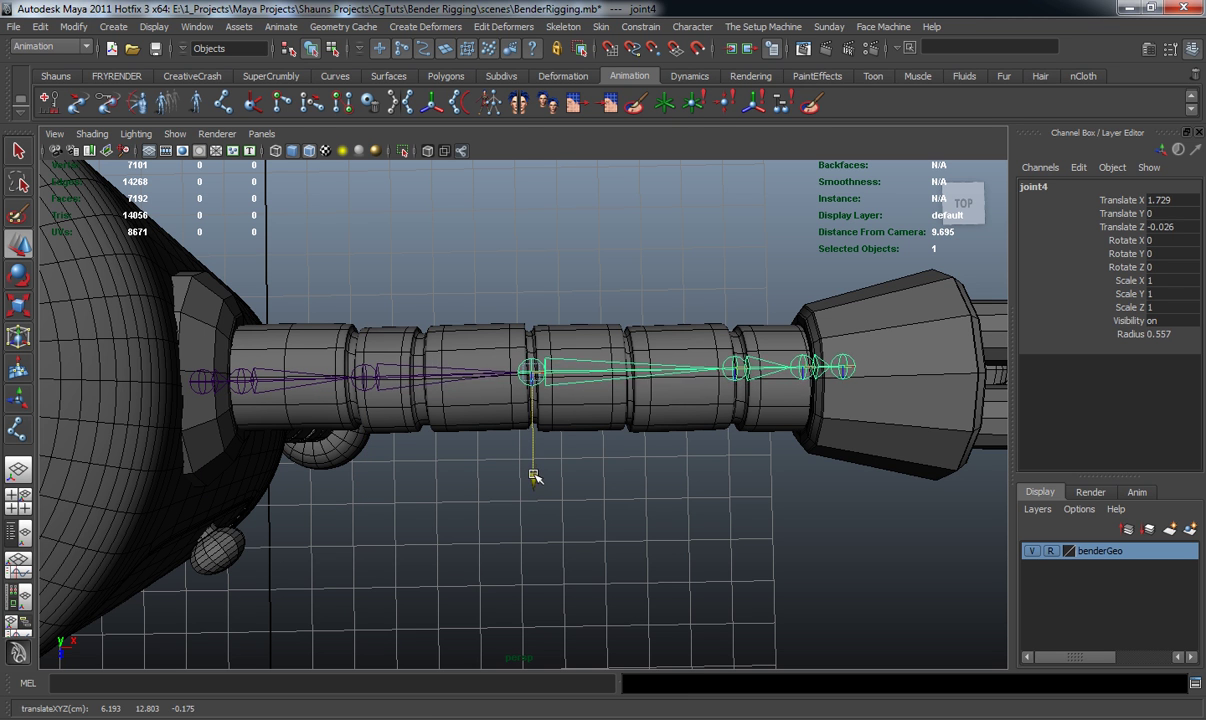
Move the last-groove joint to a Translate Z of about 0.07 and nudge the wrist joint along Z to centre it
key(Down)
drag(739, 477, 738, 483)
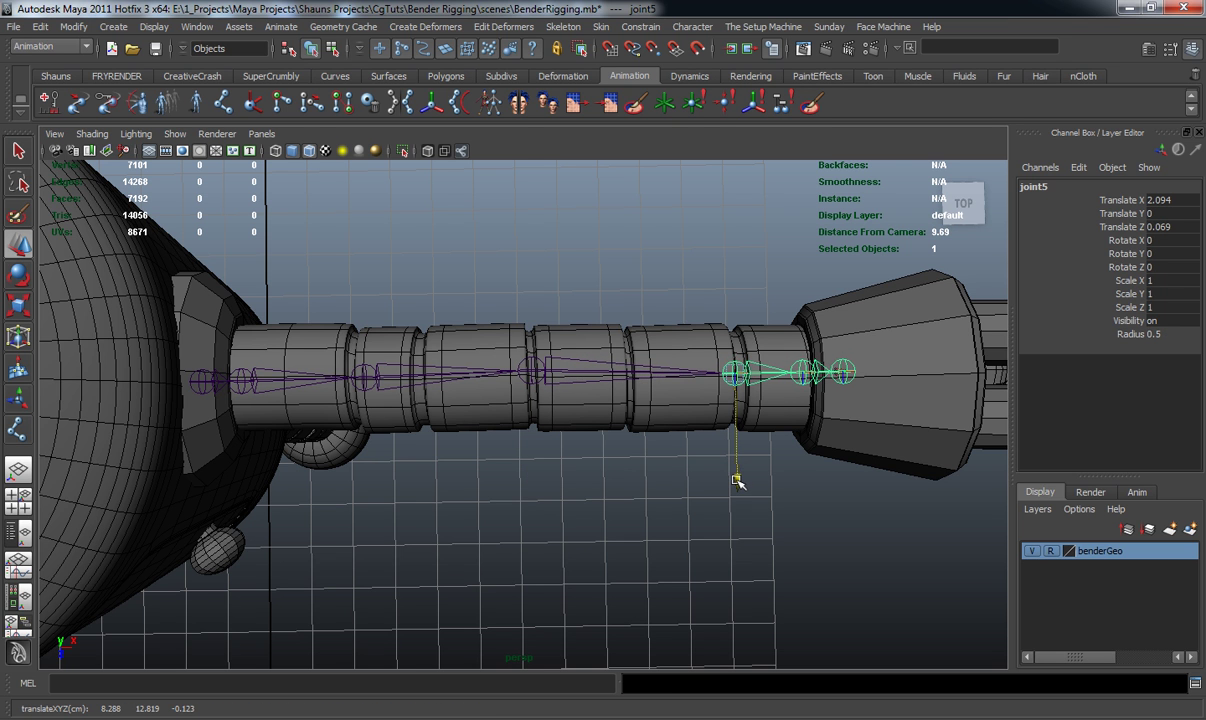
key(Down)
key(Up)
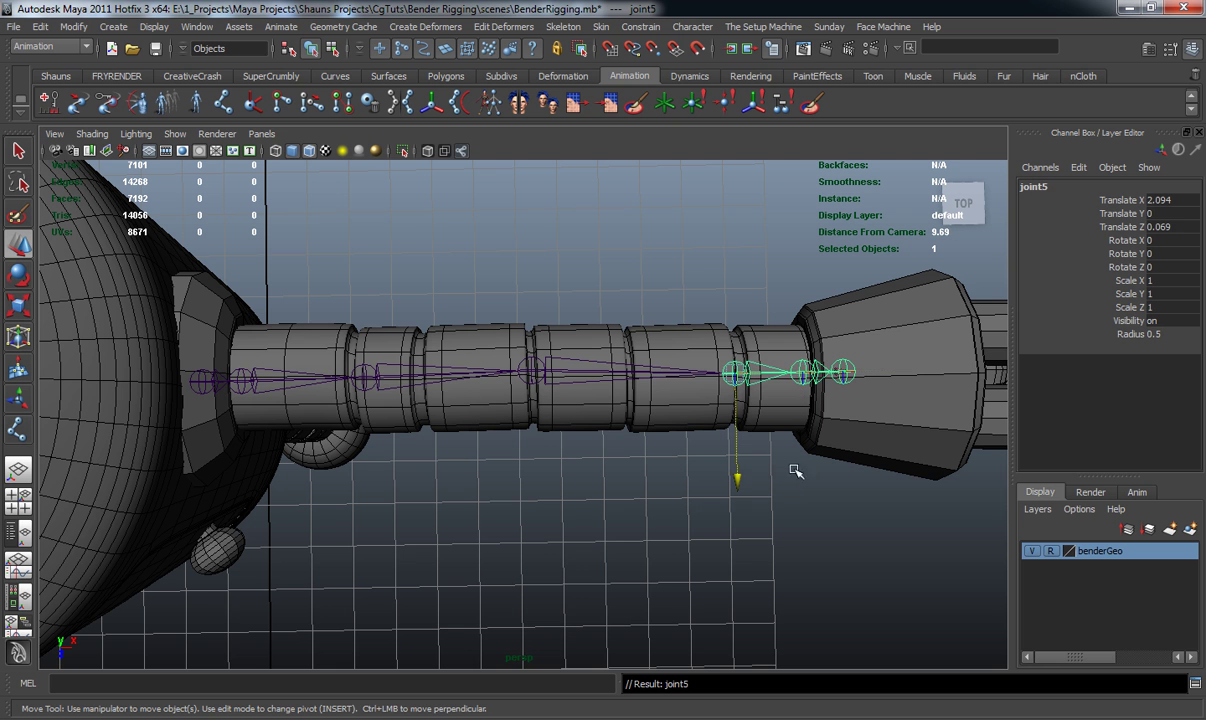
drag(738, 480, 738, 479)
key(Down)
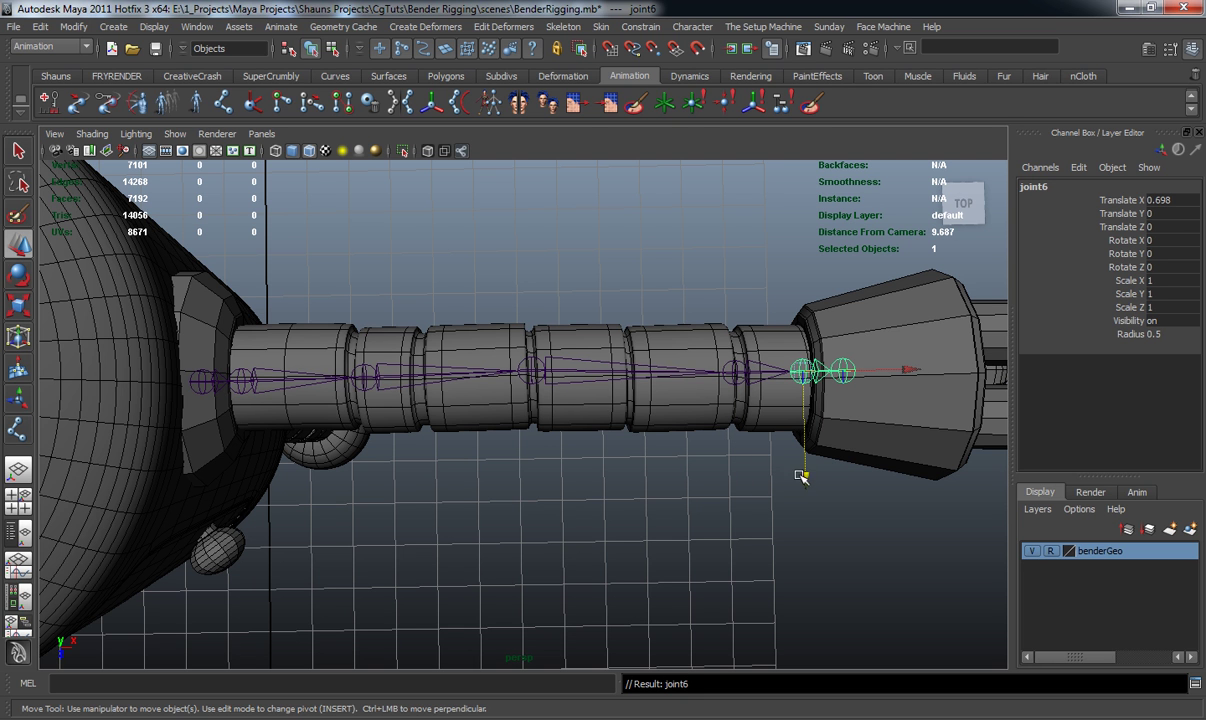
click(658, 464)
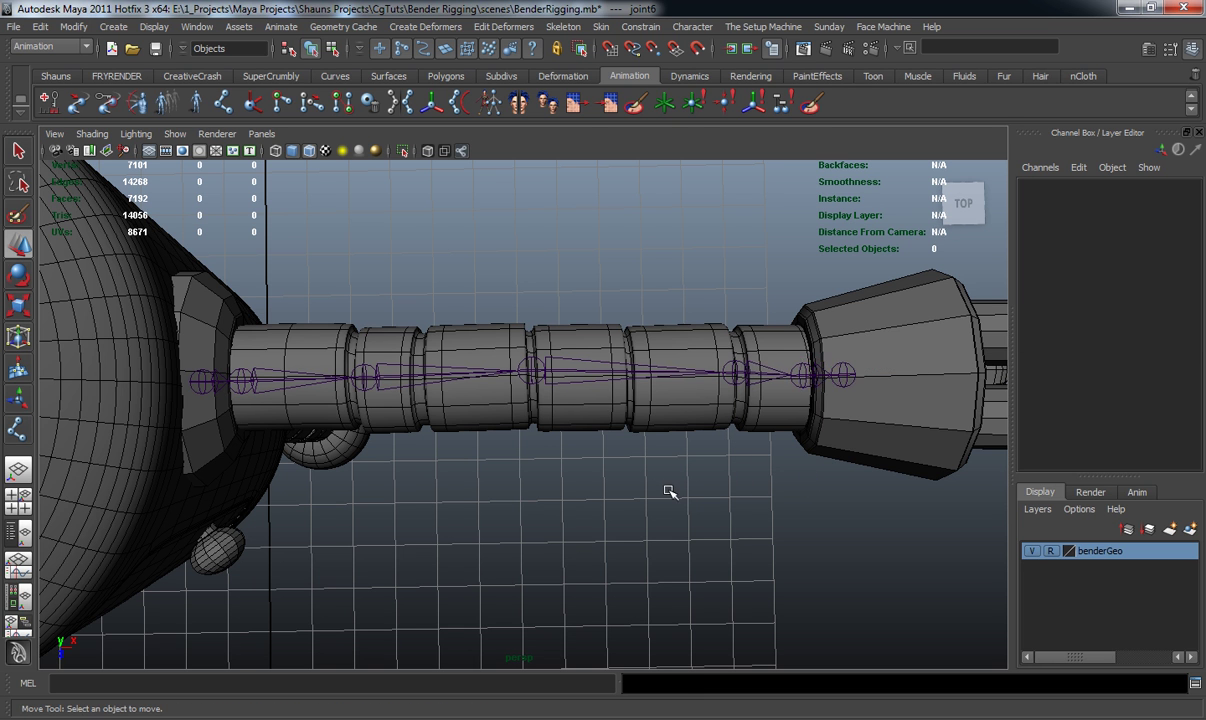
In the side view, start the leg's joint chain with joints at the hip, the top of the leg and the second leg groove
alt+right_drag(655, 465, 487, 473)
alt+drag(487, 473, 403, 327)
alt+drag(418, 277, 405, 288)
click(222, 102)
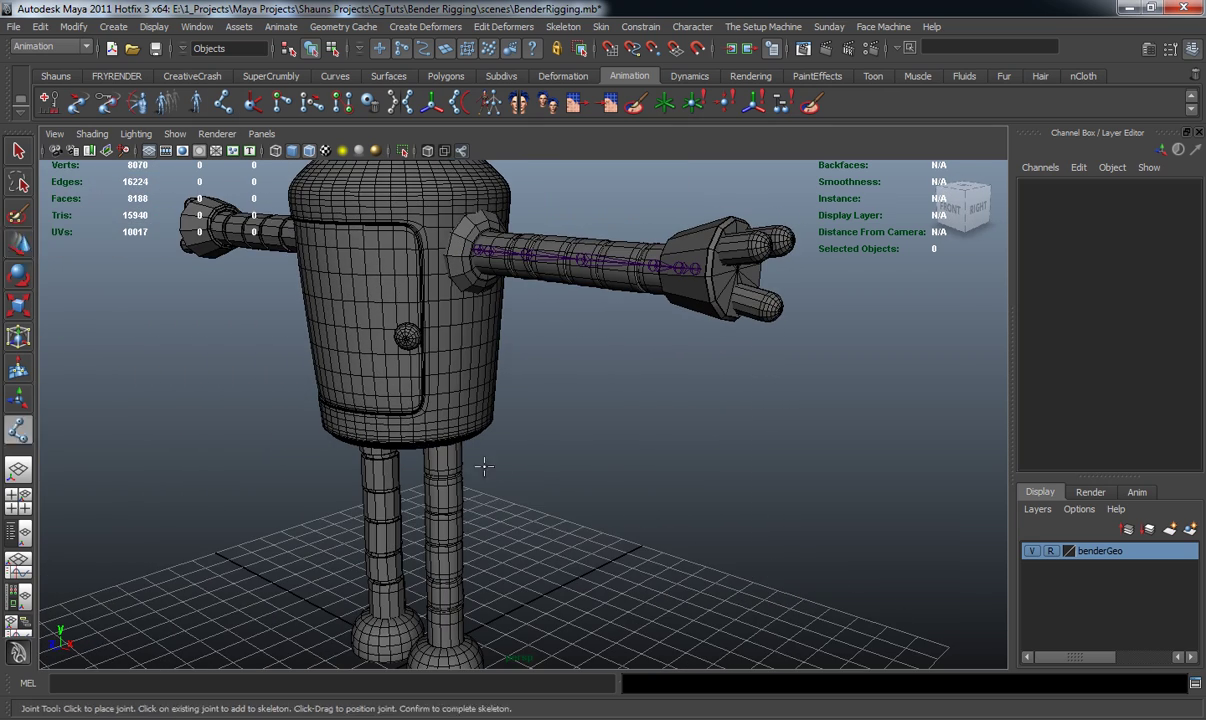
key(space)
key(space)
alt+middle_drag(651, 396, 638, 466)
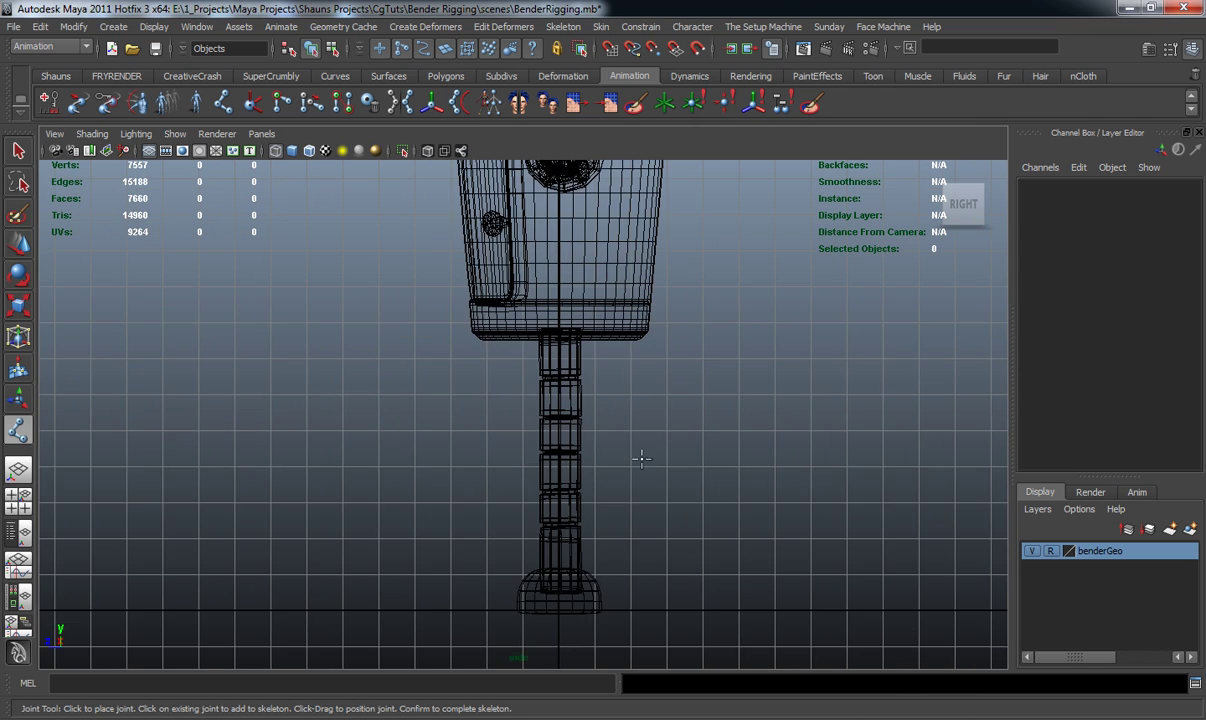
scroll(599, 423, up, 5)
drag(528, 287, 528, 318)
alt+middle_drag(545, 411, 539, 304)
click(525, 345)
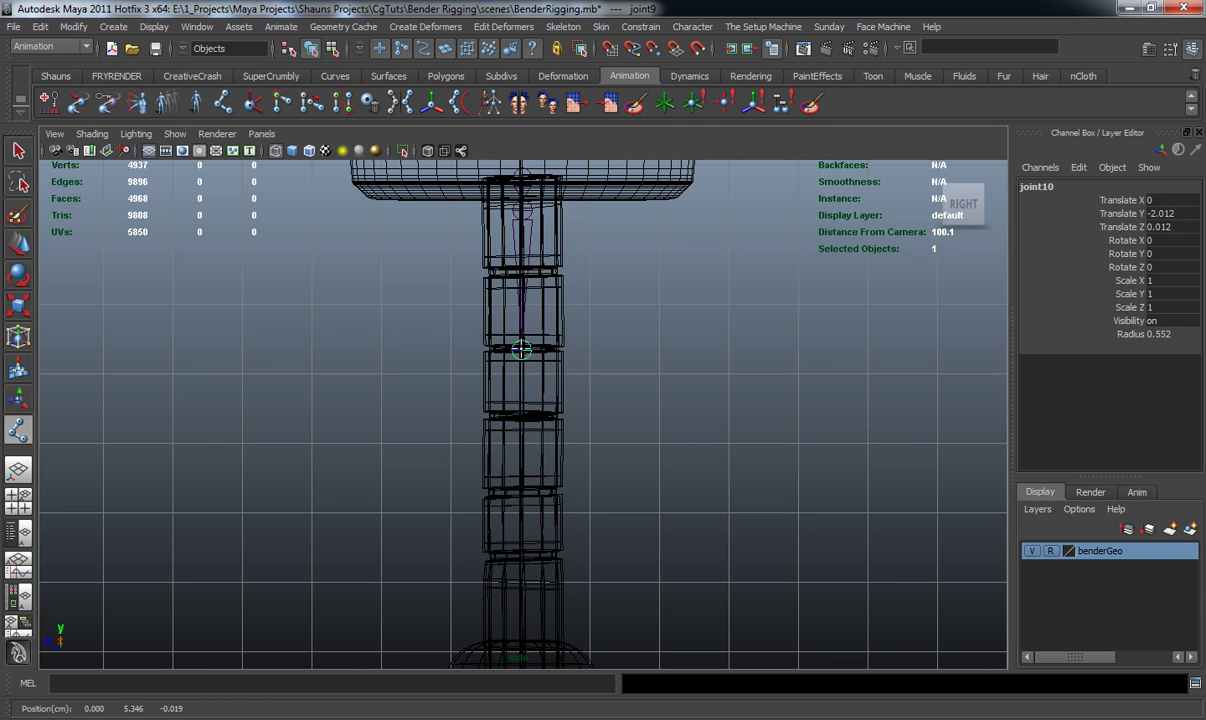
Continue the leg chain with joints at the third, fourth and fifth grooves, the top of the foot and the leg's lower end
alt+middle_drag(530, 350, 520, 334)
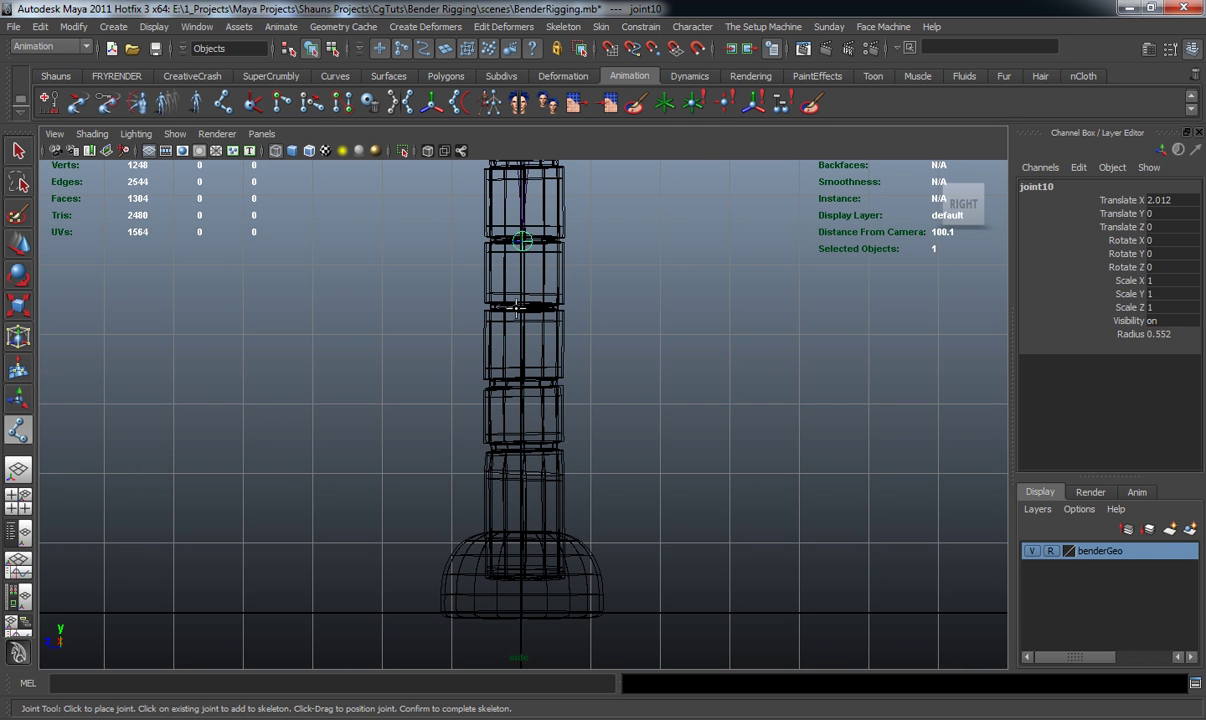
click(522, 311)
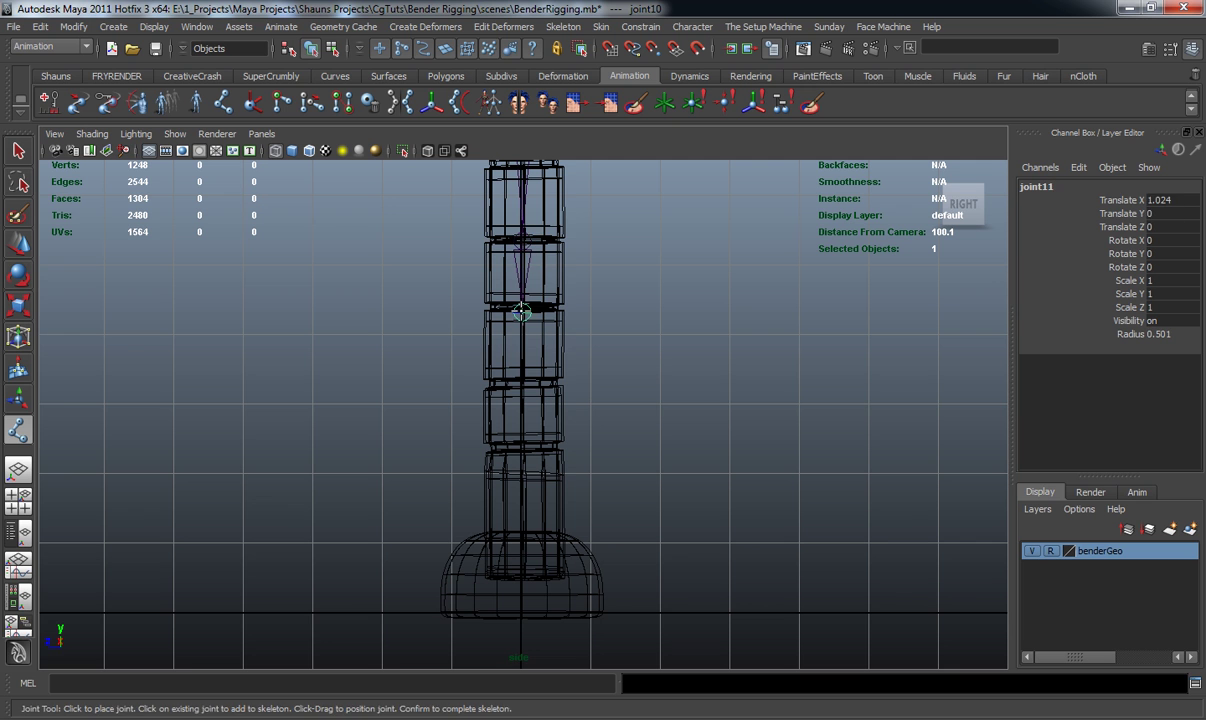
click(522, 385)
click(522, 449)
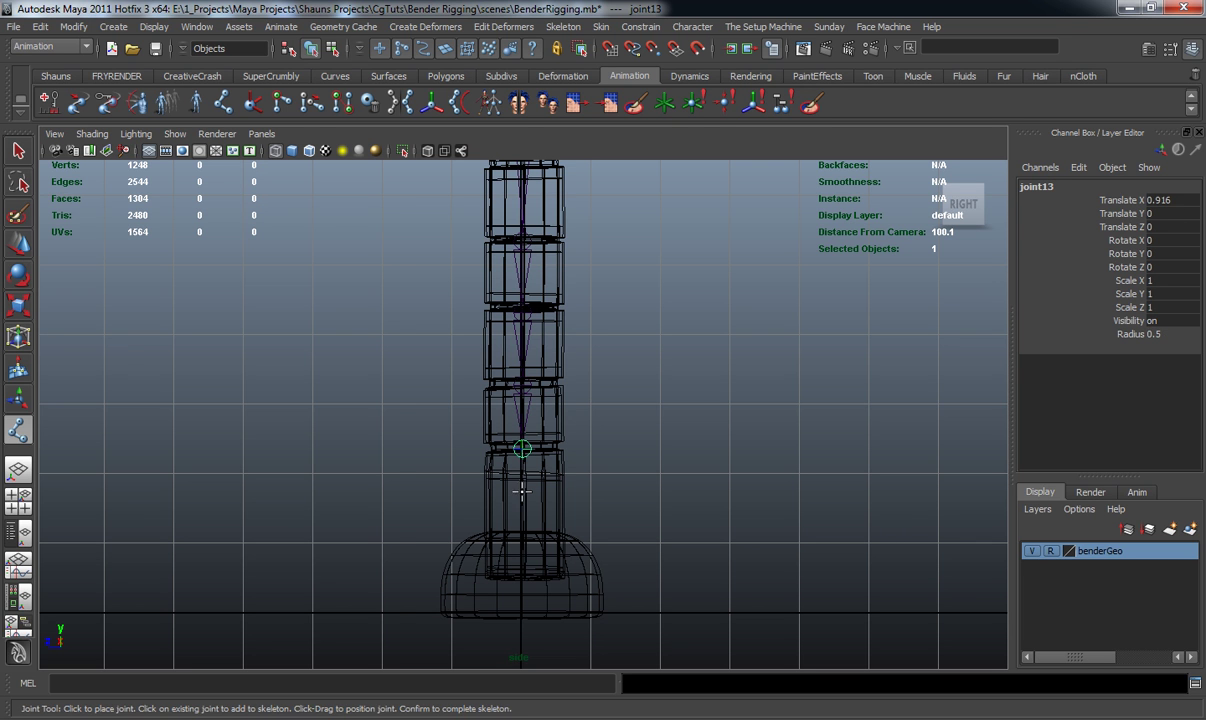
click(522, 532)
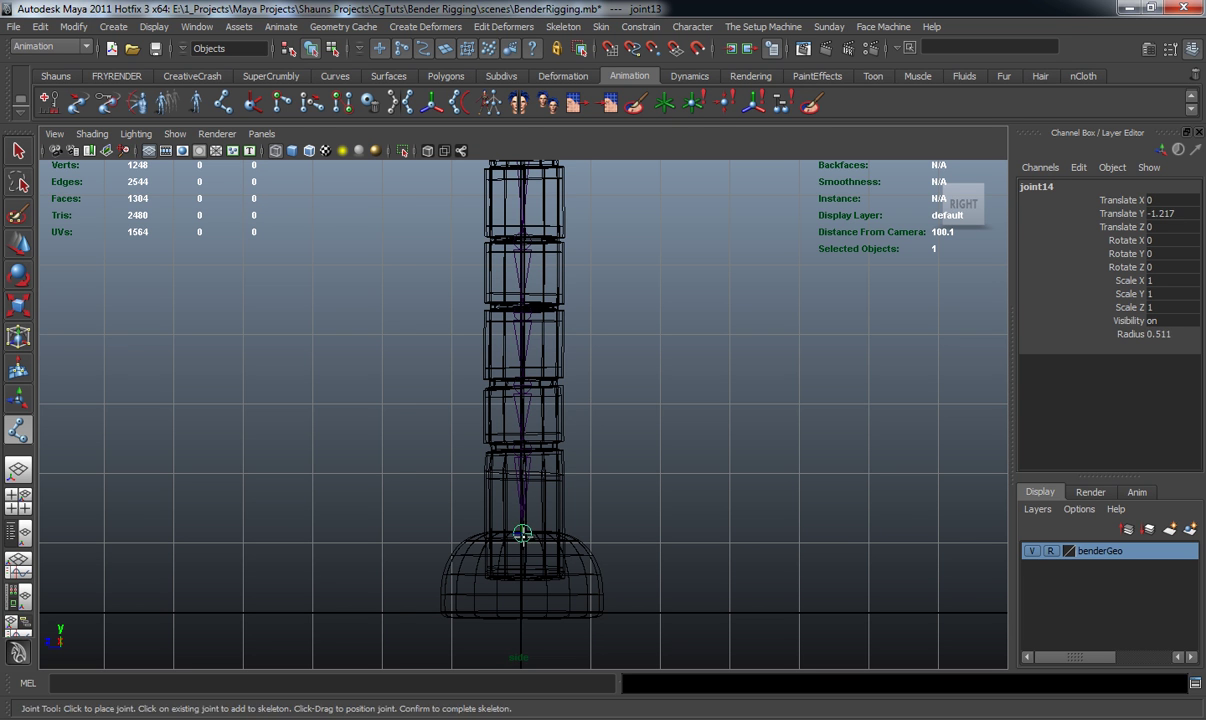
click(523, 577)
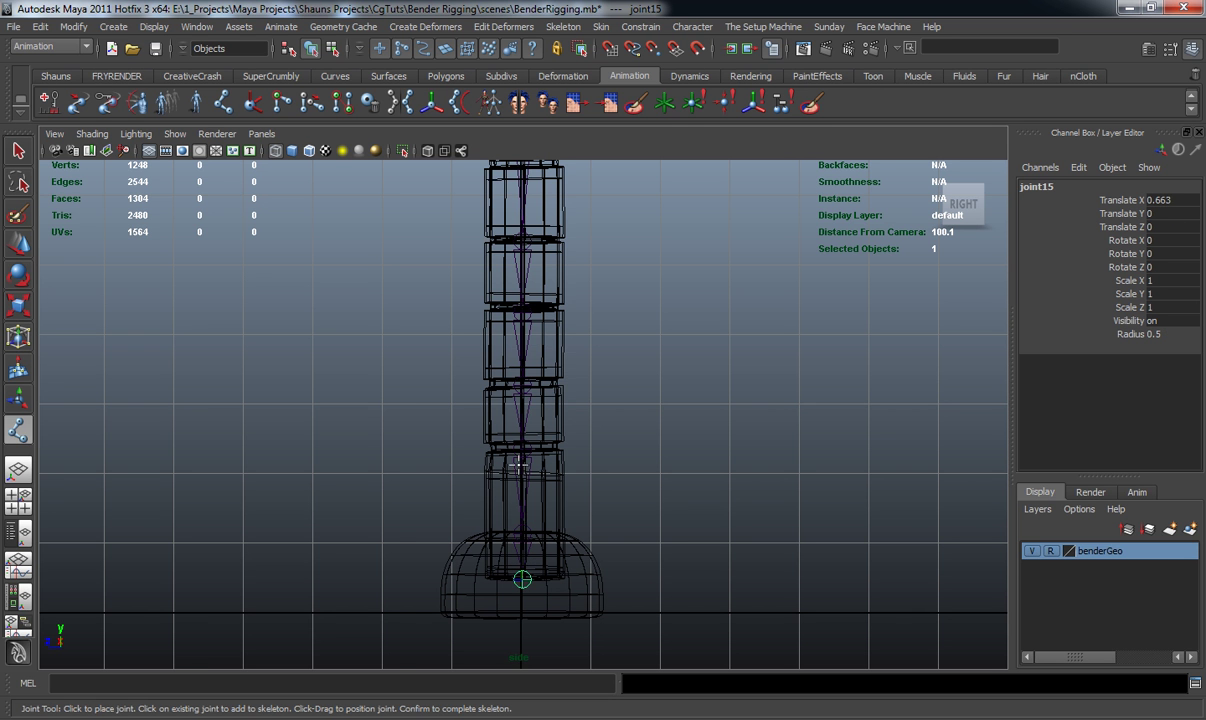
Move the leg chain's root joint sideways into the leg, to a Translate X of about 1.394
key(w)
key(space)
key(space)
alt+drag(619, 363, 708, 363)
alt+middle_drag(708, 363, 795, 305)
alt+drag(718, 353, 429, 384)
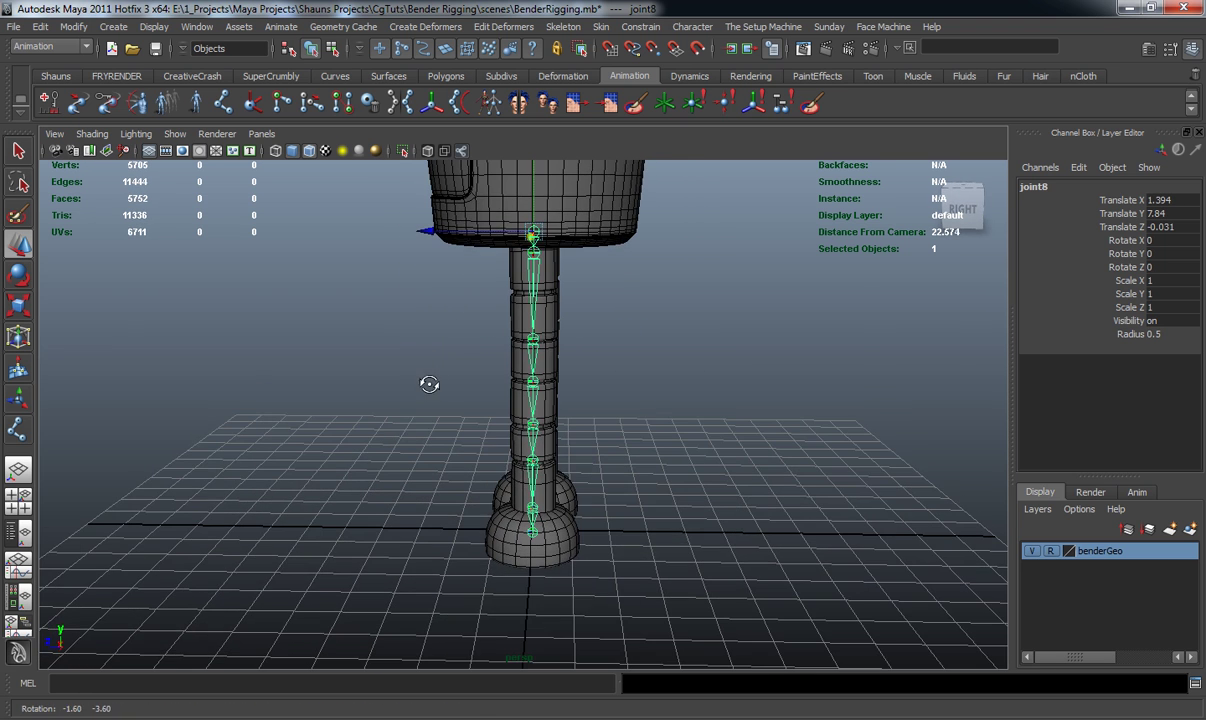
alt+middle_drag(561, 341, 560, 373)
click(427, 378)
alt+drag(430, 394, 435, 392)
alt+middle_drag(436, 391, 434, 377)
scroll(434, 376, up, 2)
alt+drag(434, 377, 435, 364)
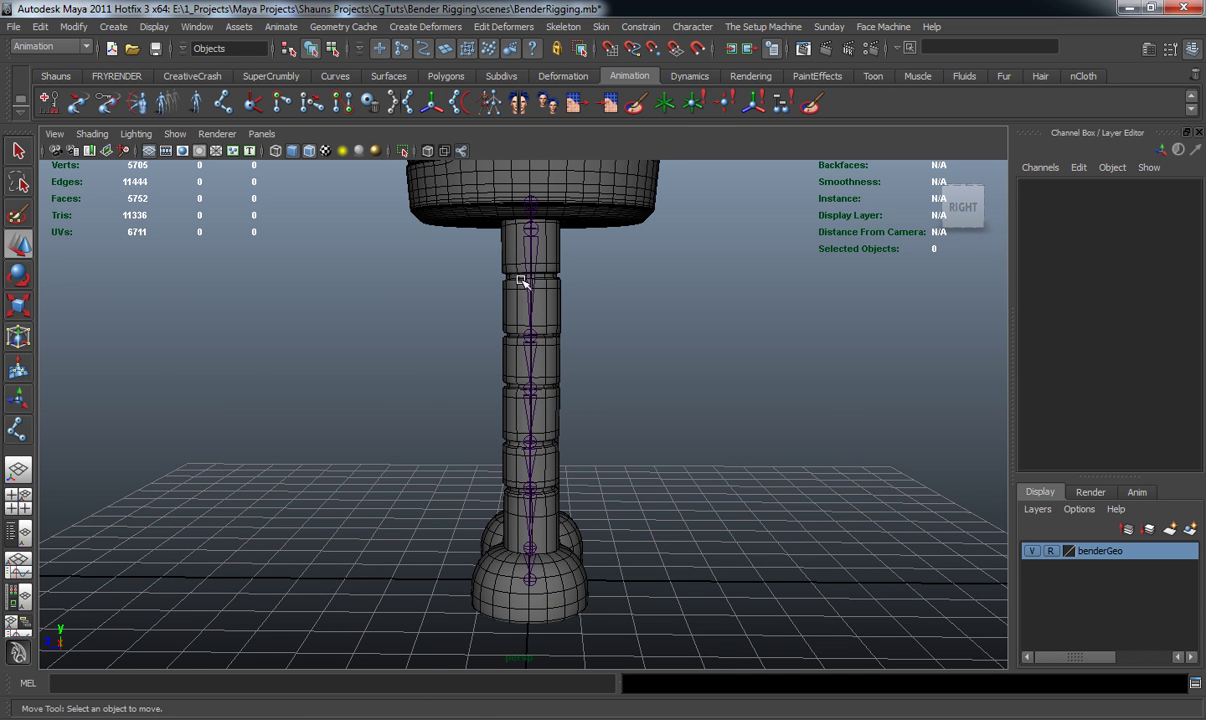
Nudge the leg's second-groove joint slightly forward along Z and offset the third-groove joint to a Translate Y of about 0.033
click(533, 203)
click(535, 346)
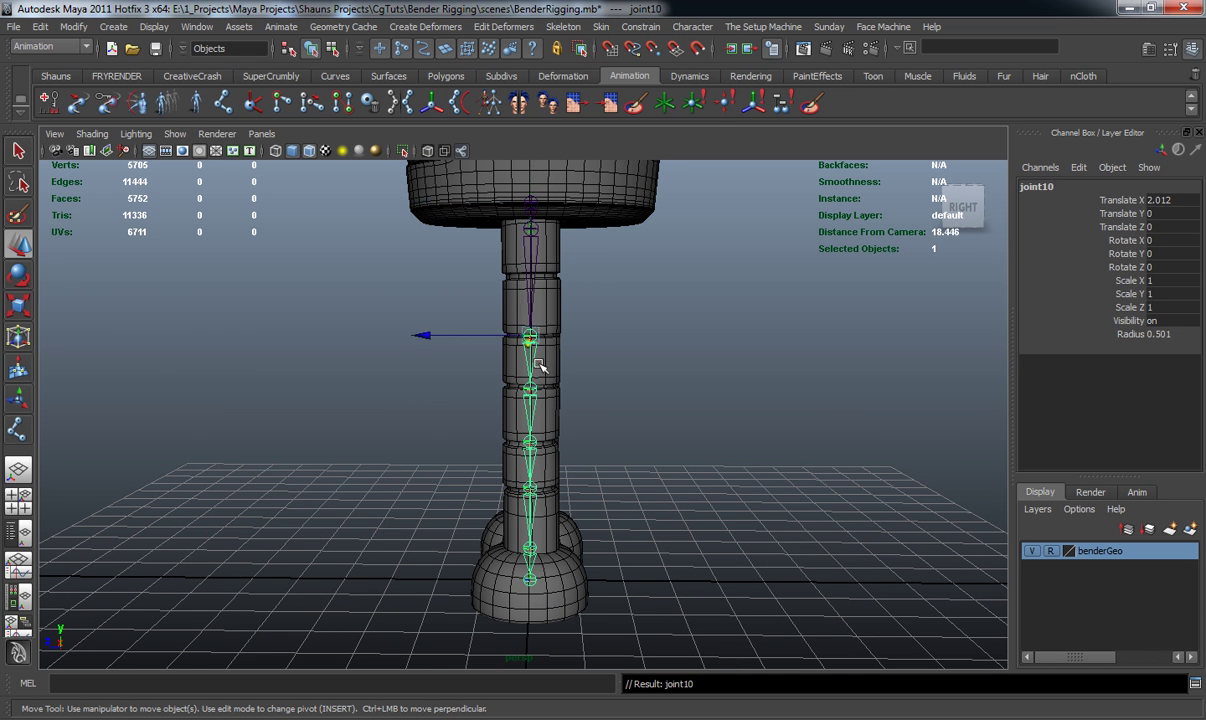
drag(433, 336, 428, 336)
key(Down)
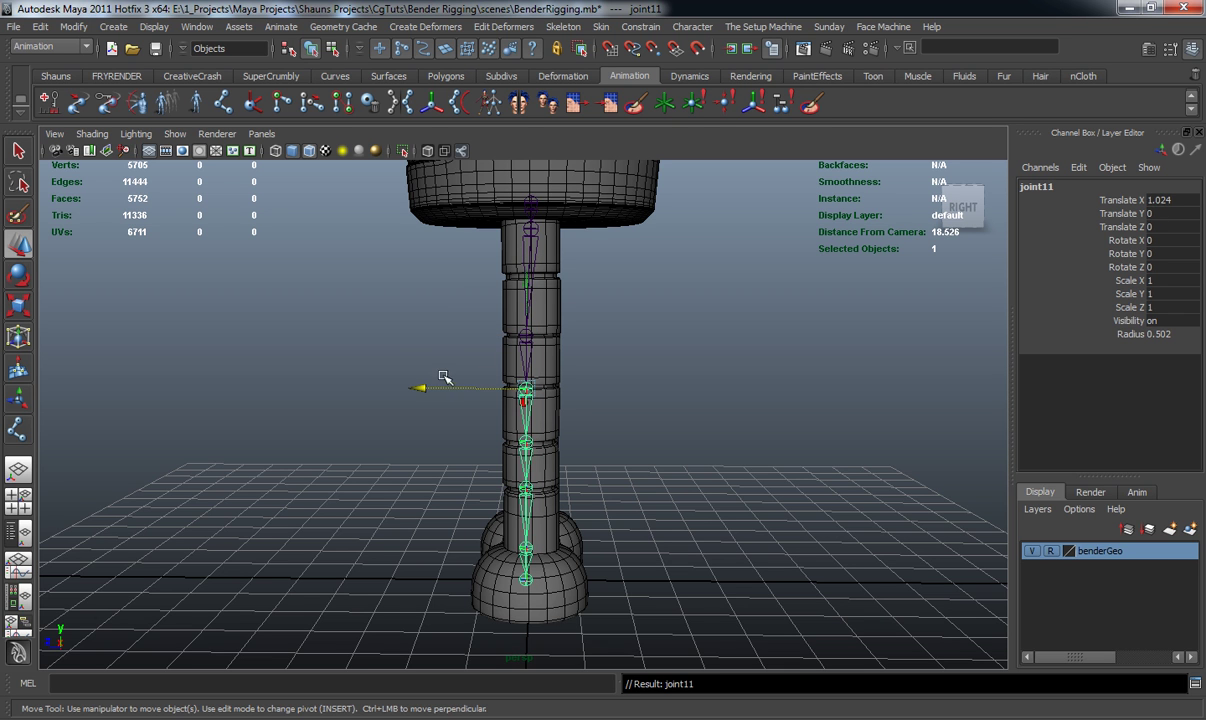
drag(417, 385, 417, 388)
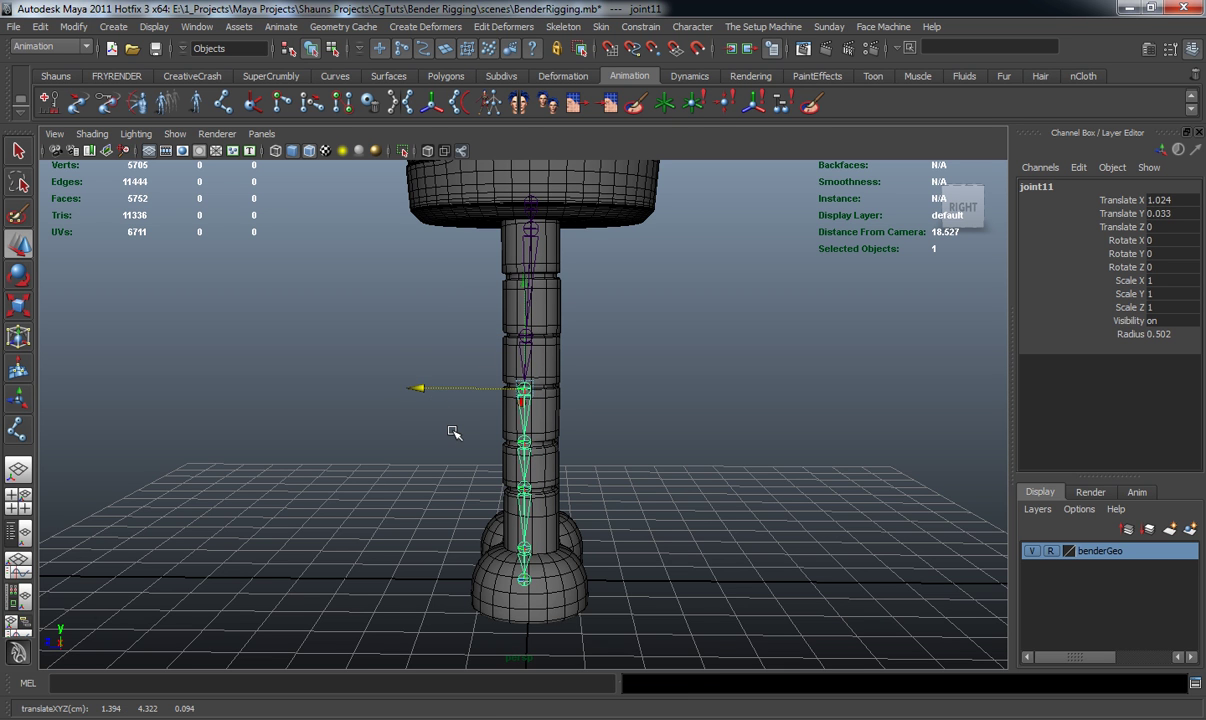
Offset the leg's fourth-groove joint to a Translate Y of about -0.082 and the fifth-groove joint to about -0.017
key(Down)
drag(417, 440, 425, 440)
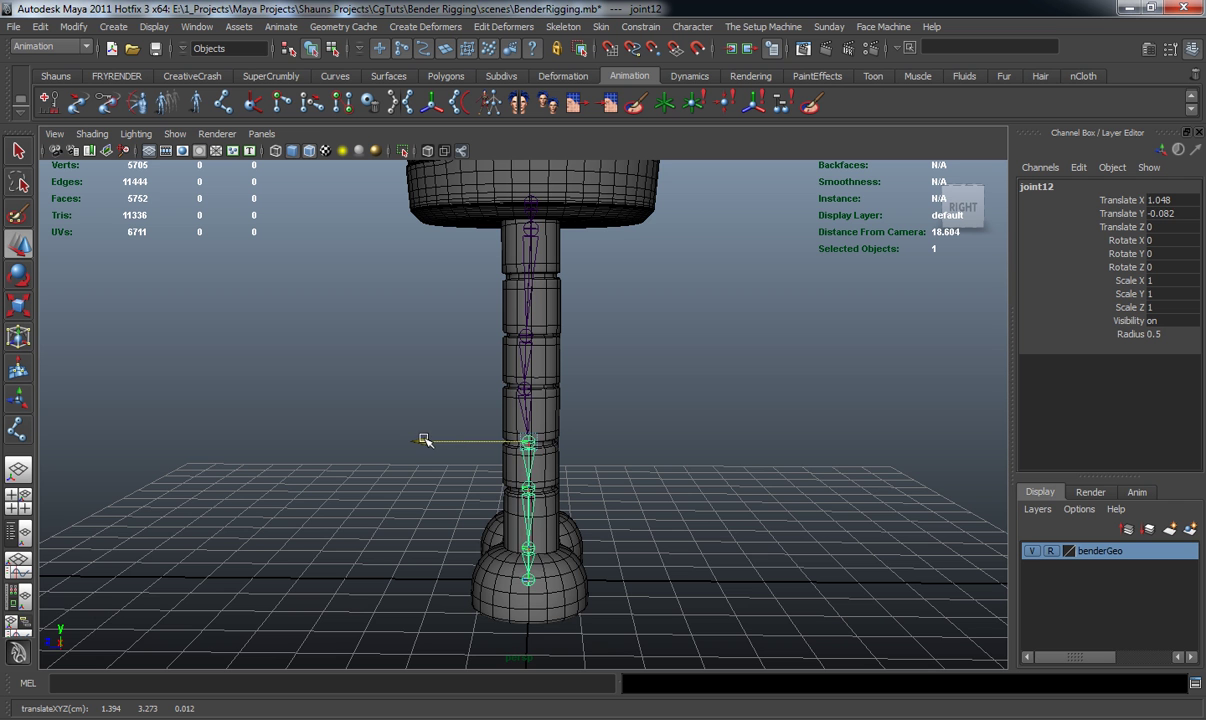
key(Down)
drag(423, 489, 425, 490)
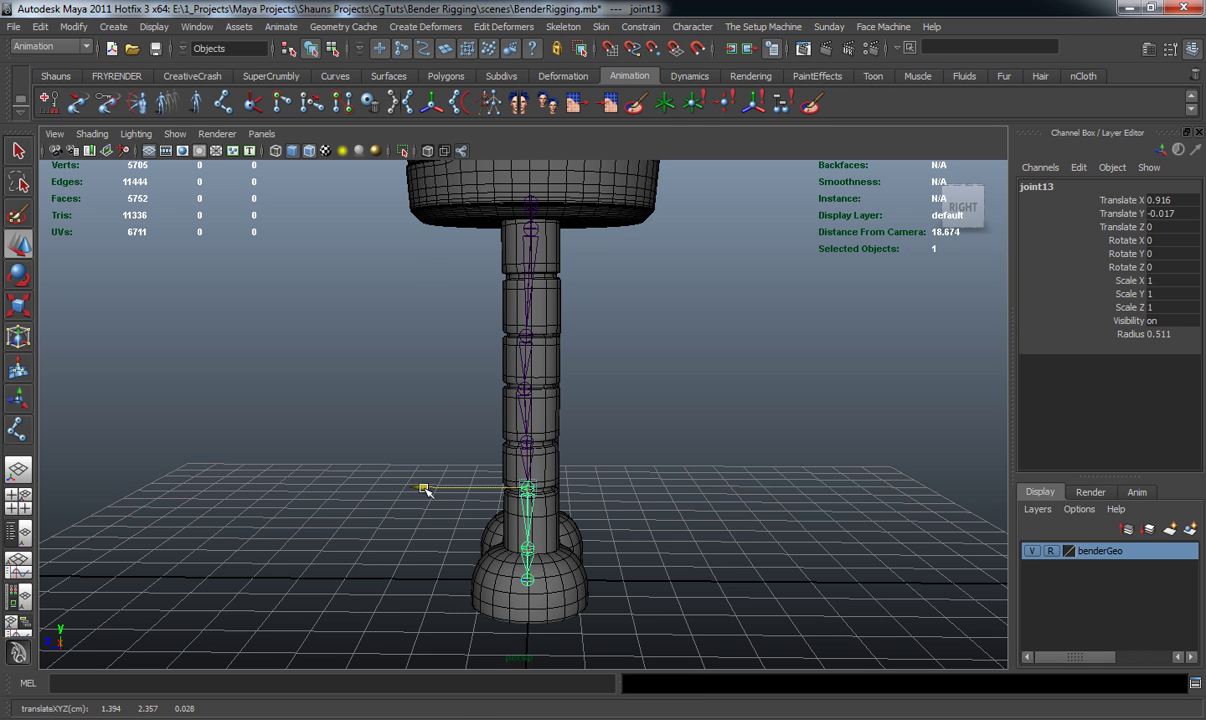
click(362, 503)
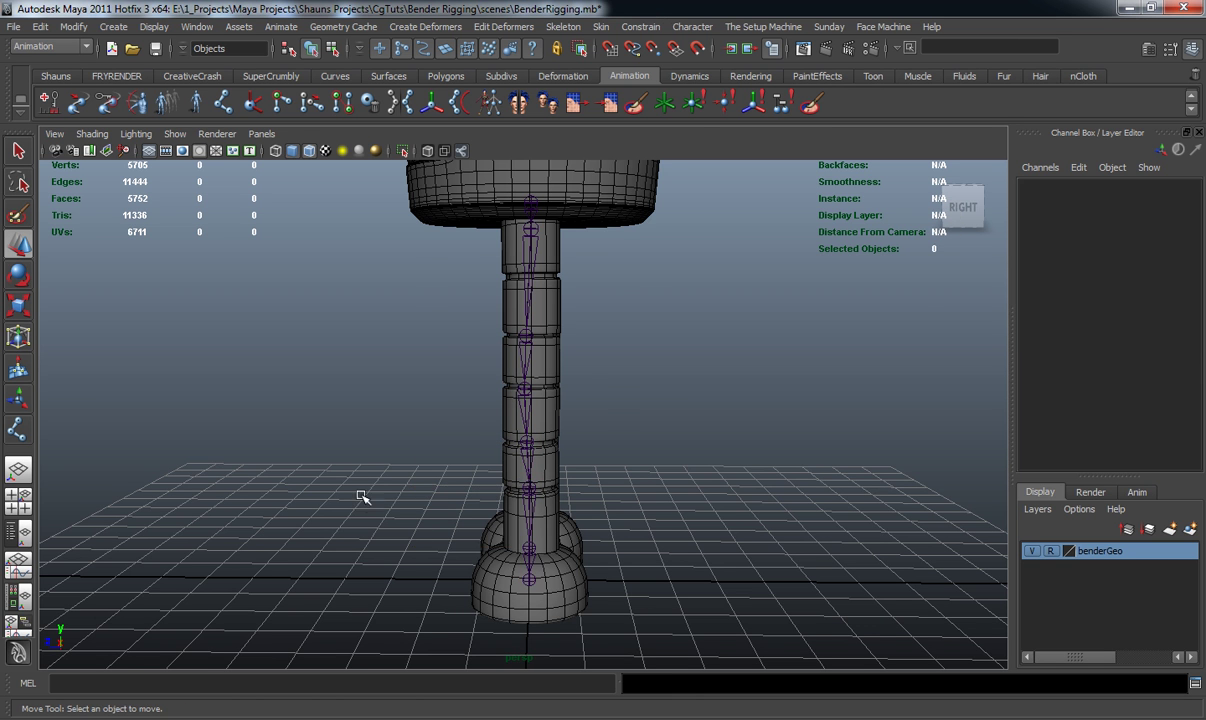
Select the leg chain's root joint at the hip and open the Mirror Joint options
scroll(355, 457, down, 3)
alt+drag(361, 458, 555, 455)
scroll(586, 338, down, 3)
alt+middle_drag(586, 338, 576, 465)
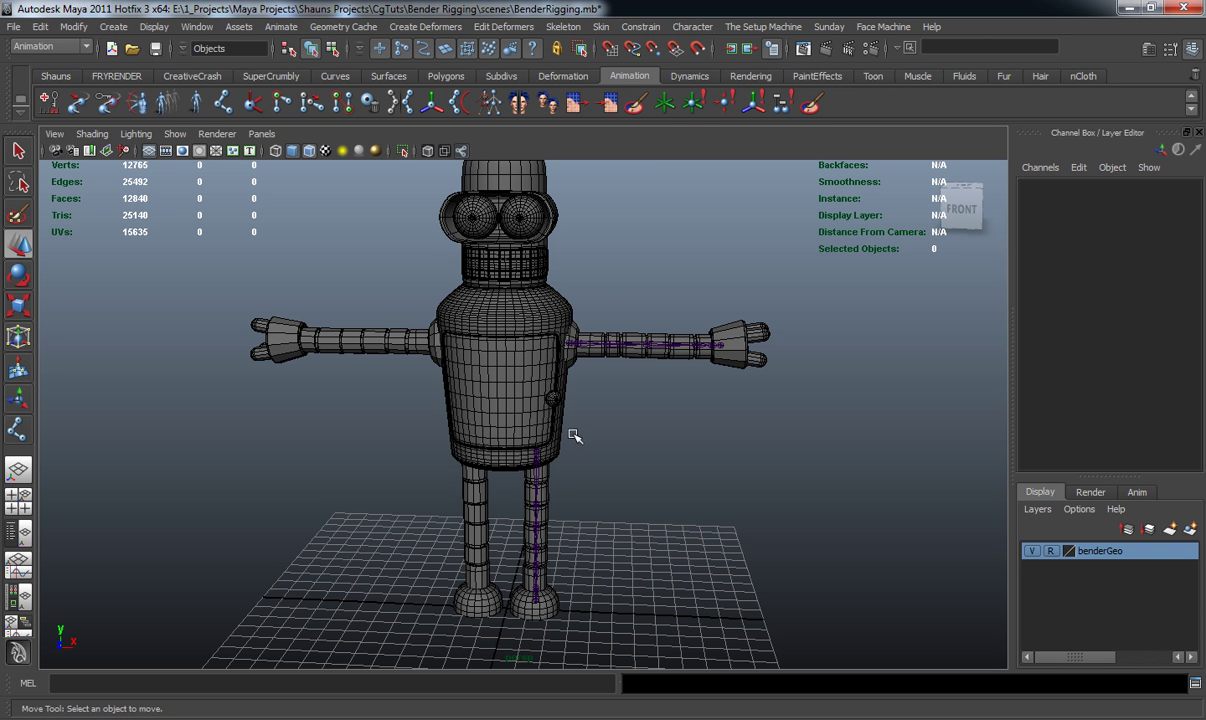
mouse_move(520, 510)
alt+mouse_down()
mouse_move(490, 523)
mouse_move(506, 517)
alt+mouse_up()
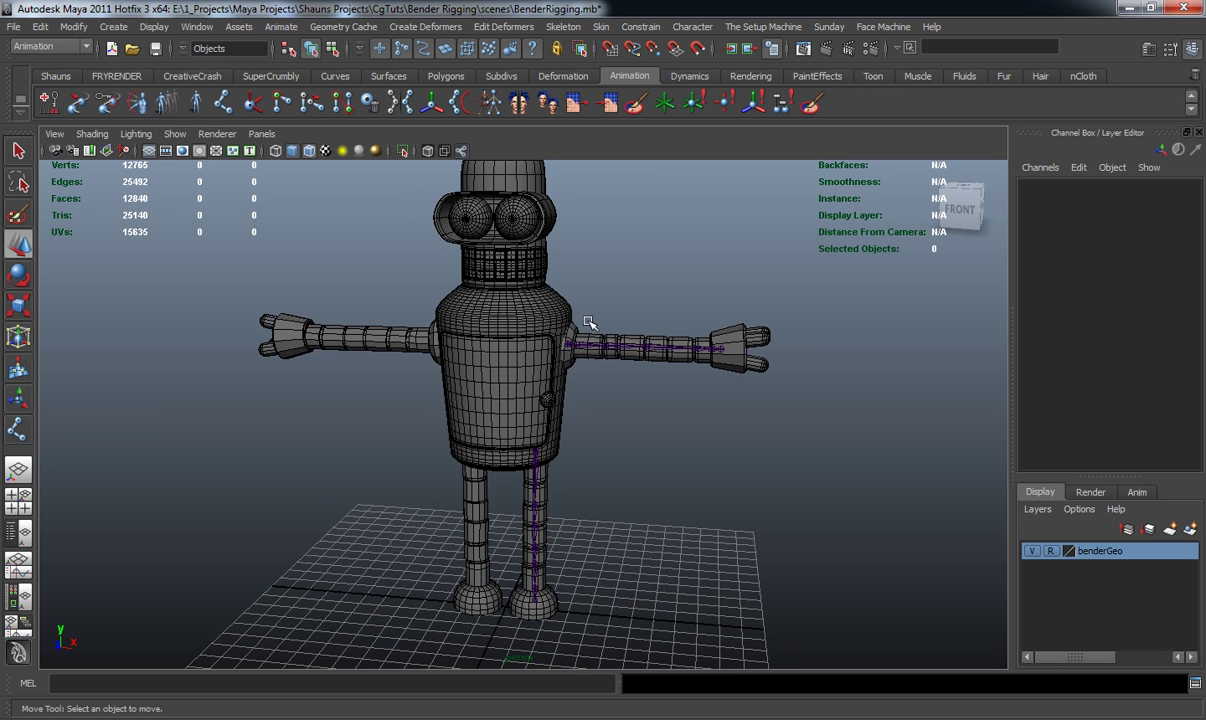
alt+drag(548, 389, 558, 385)
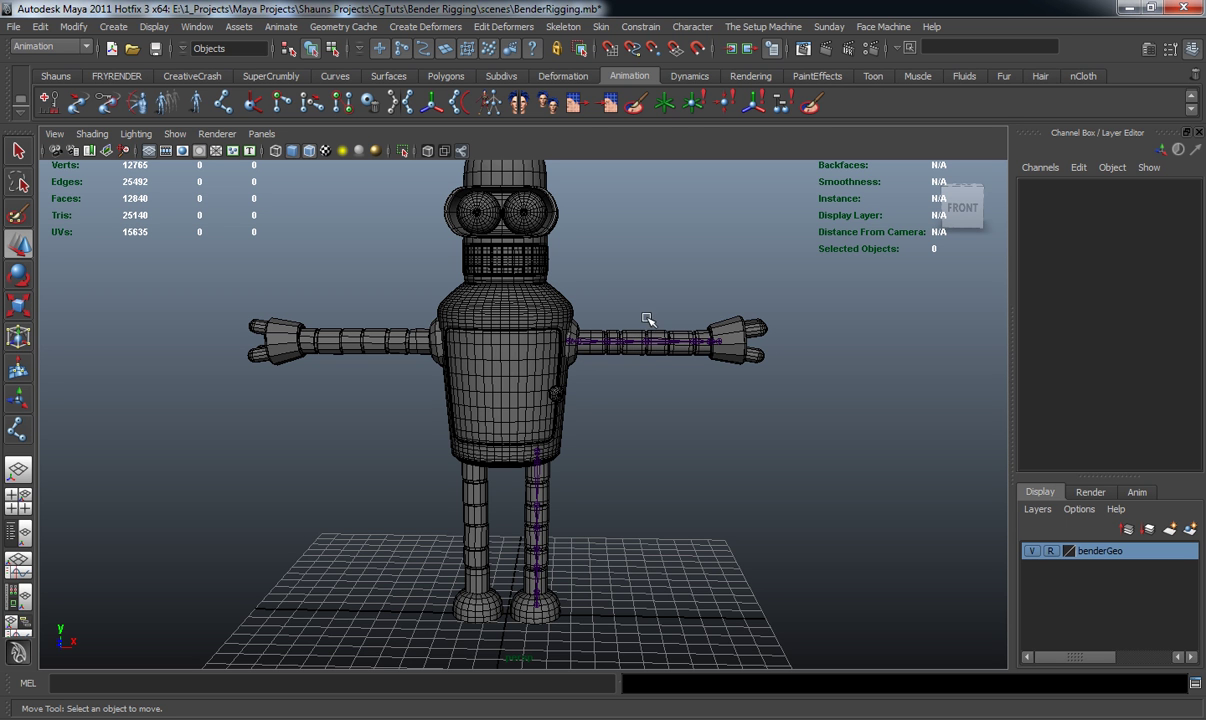
mouse_move(538, 447)
alt+mouse_down()
mouse_move(511, 445)
mouse_move(549, 449)
mouse_move(535, 449)
alt+mouse_up()
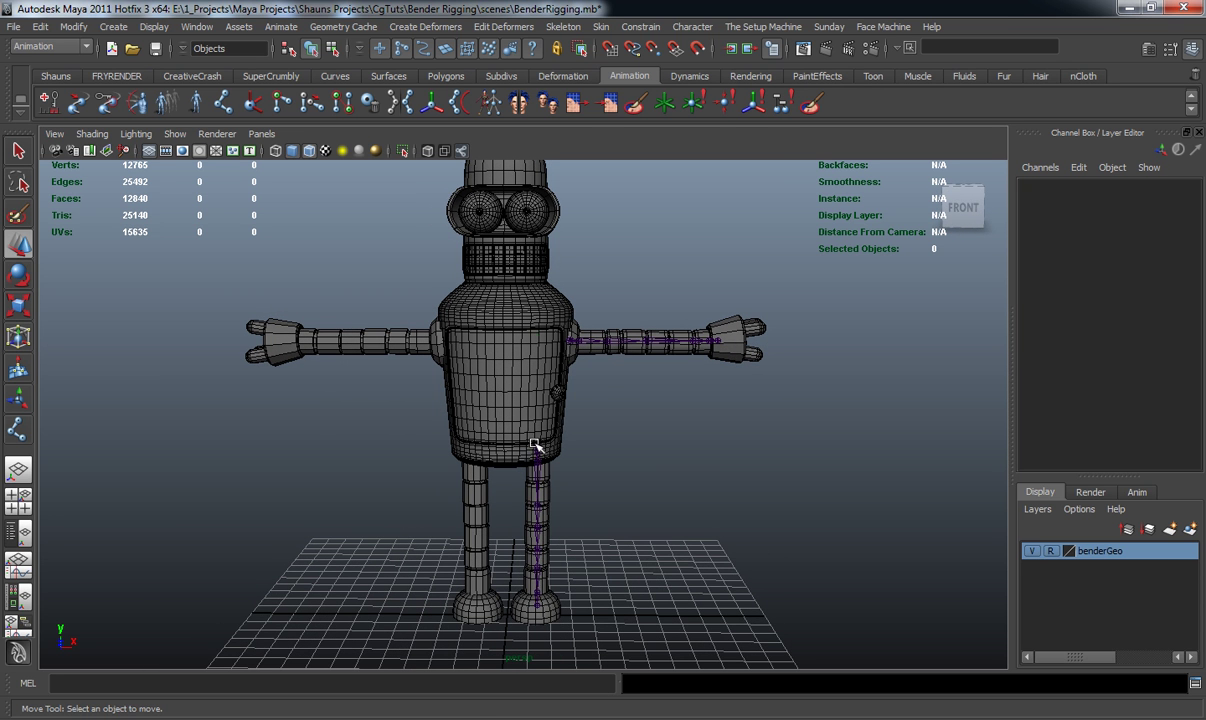
click(535, 447)
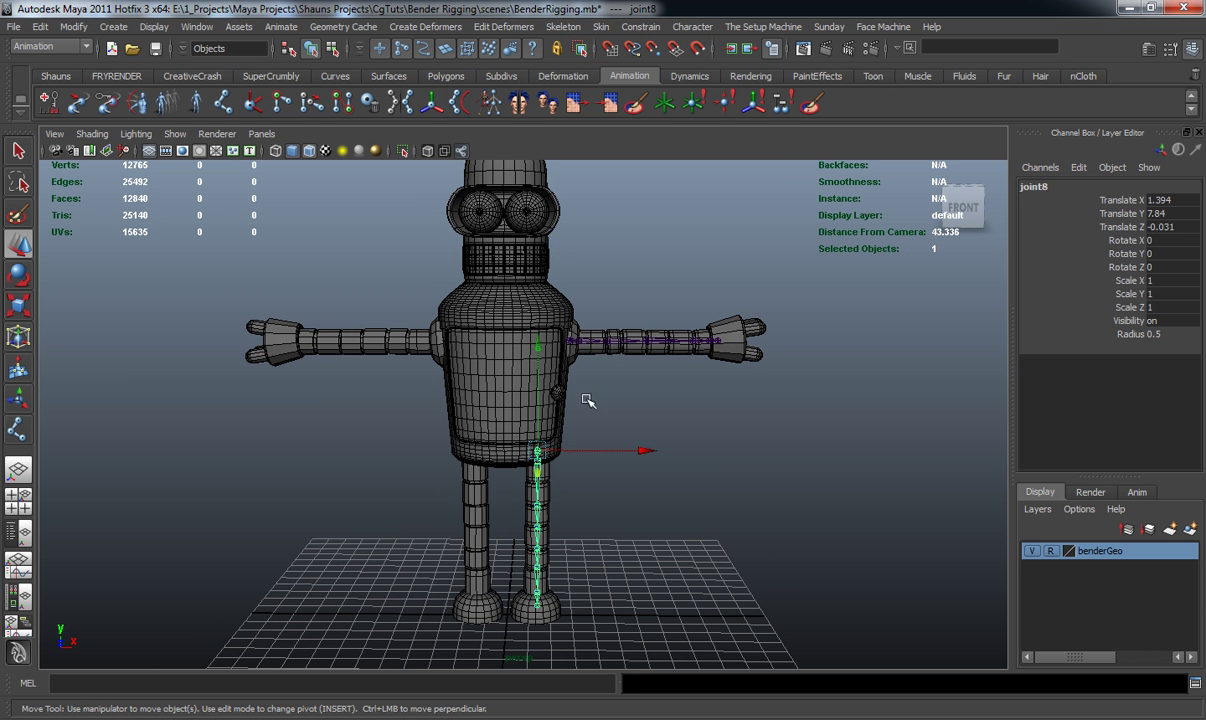
click(563, 27)
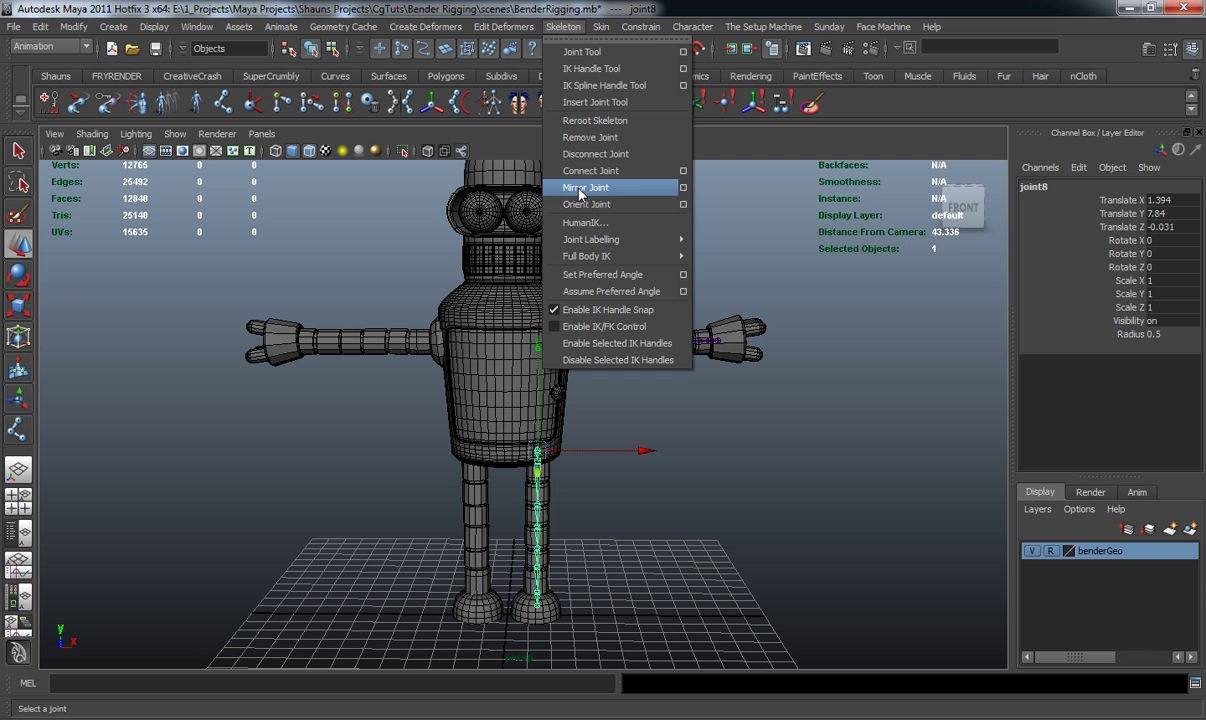
click(684, 190)
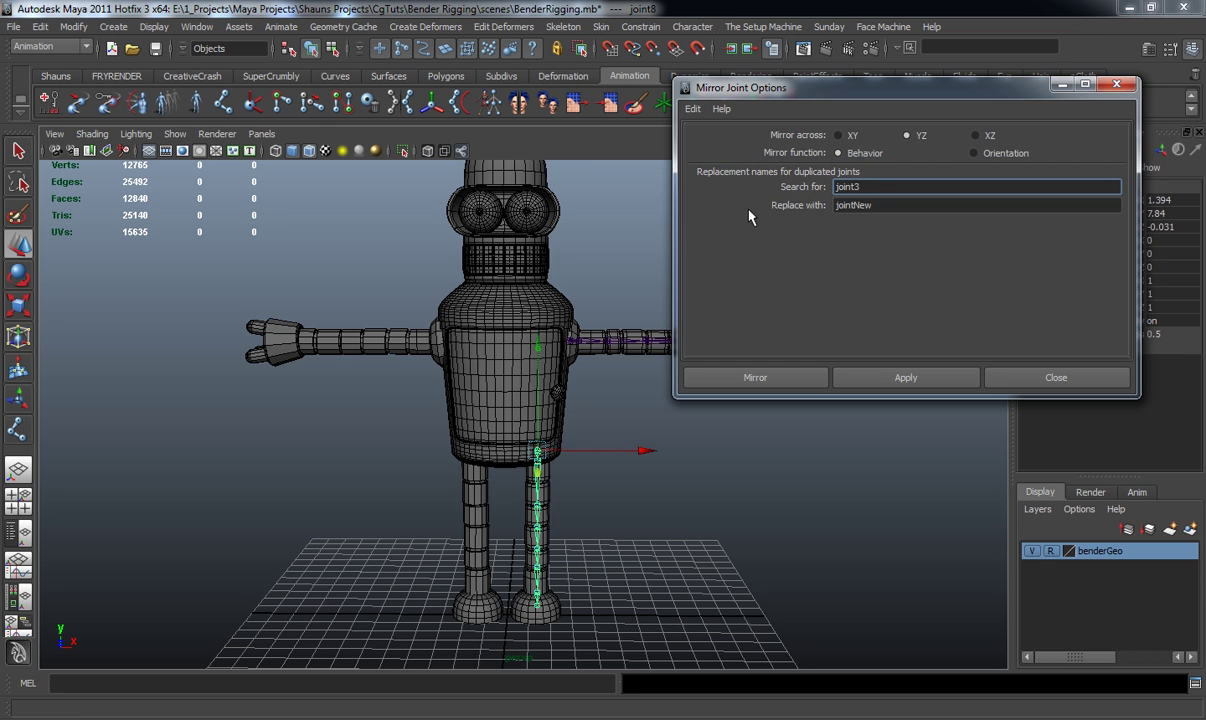
Clear the search and replacement names, then mirror the leg joint chain across YZ with the Behavior function
drag(936, 97, 735, 103)
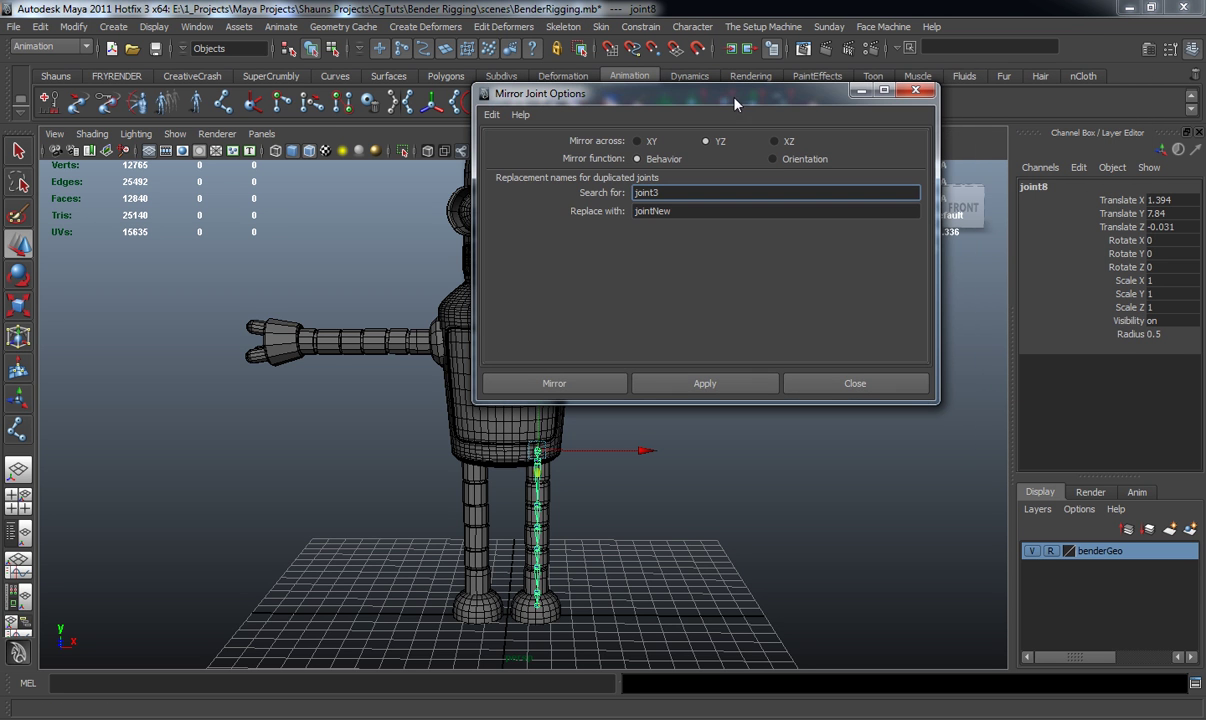
key(BackSpace)
double_click(673, 210)
key(BackSpace)
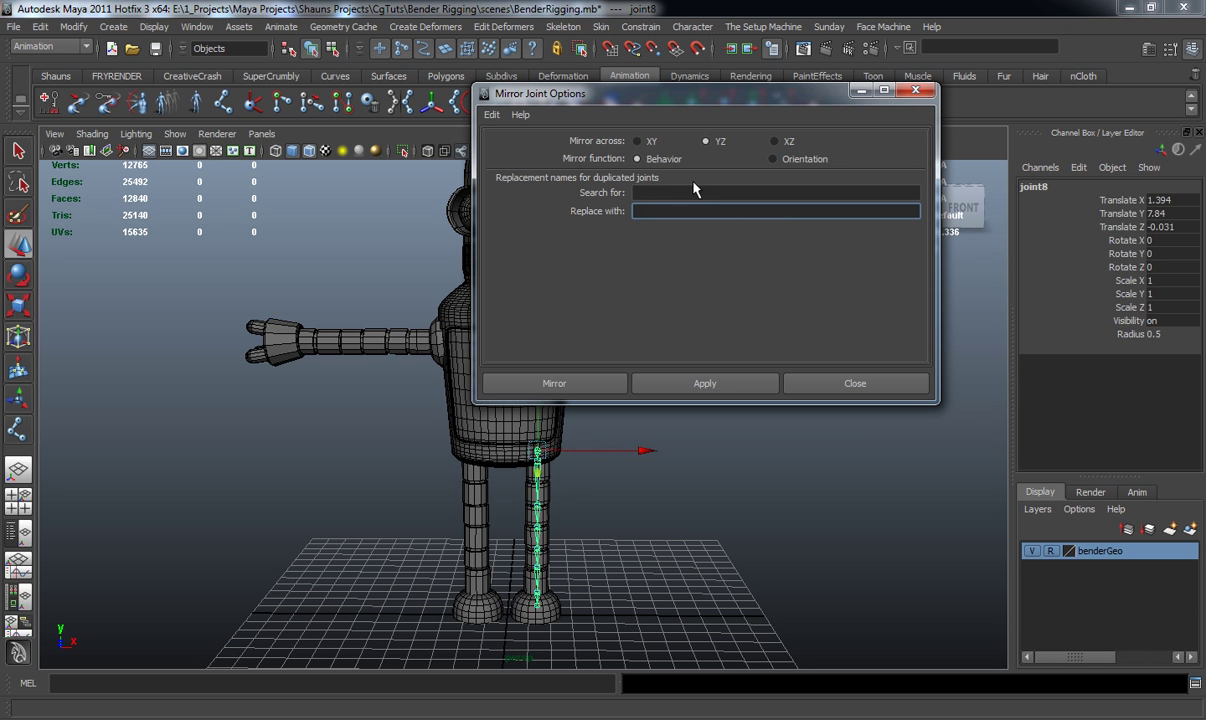
drag(704, 101, 500, 125)
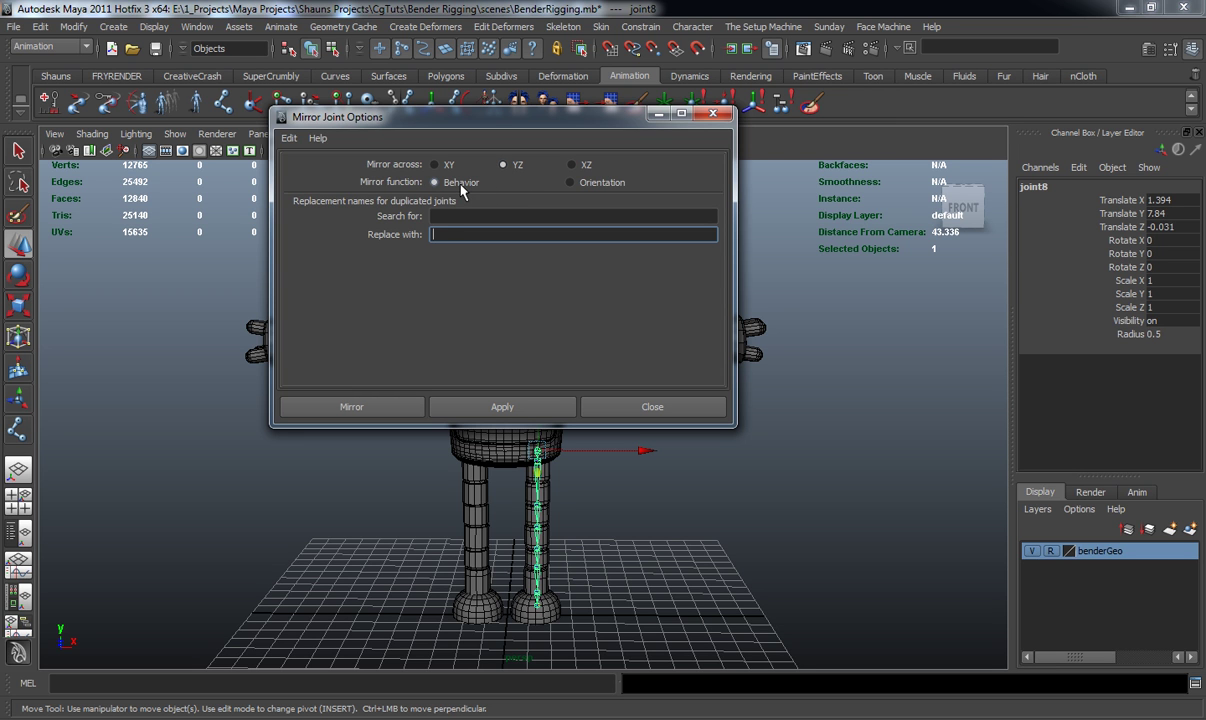
click(536, 408)
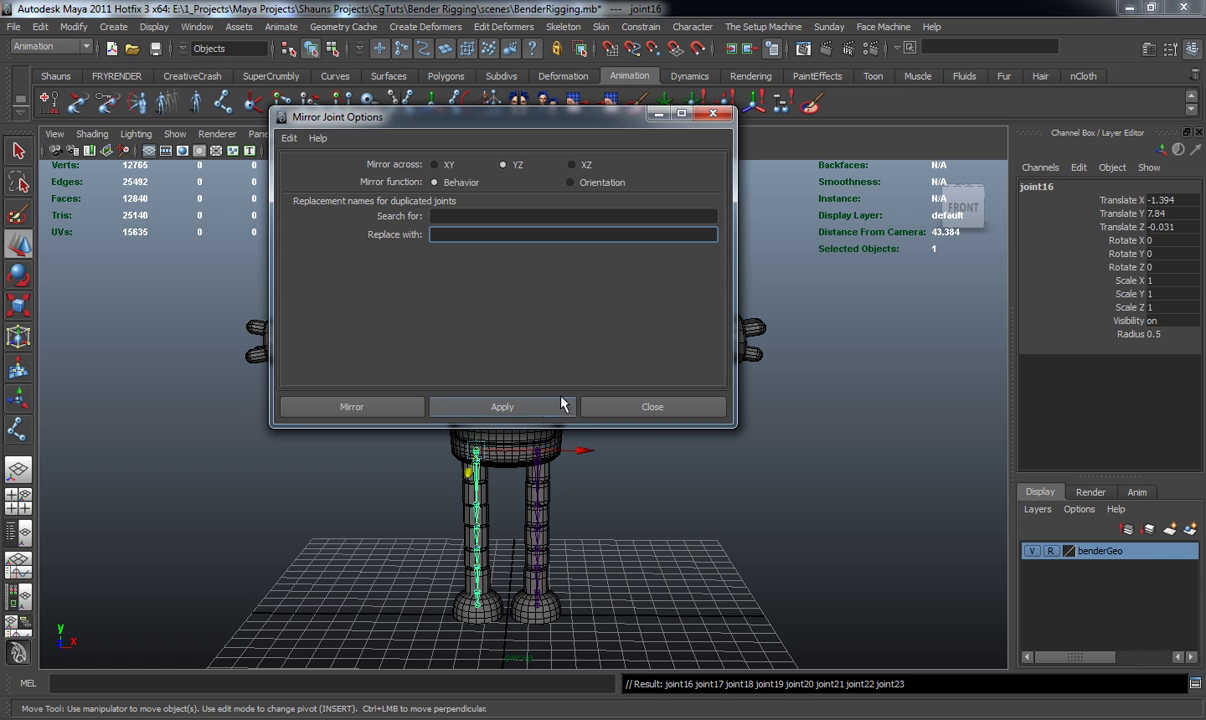
click(715, 117)
click(676, 464)
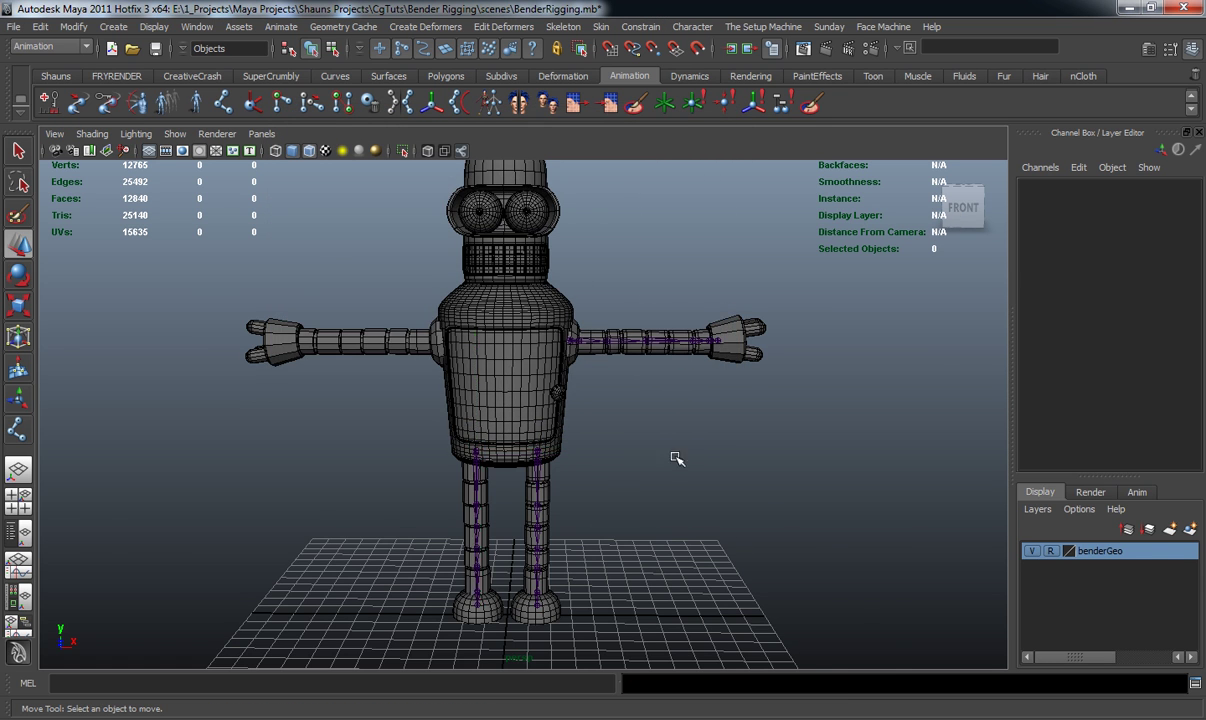
Select the arm chain's root joint at the shoulder and mirror the chain to the opposite arm
scroll(645, 426, up, 3)
alt+drag(645, 426, 598, 415)
scroll(633, 355, up, 3)
click(642, 313)
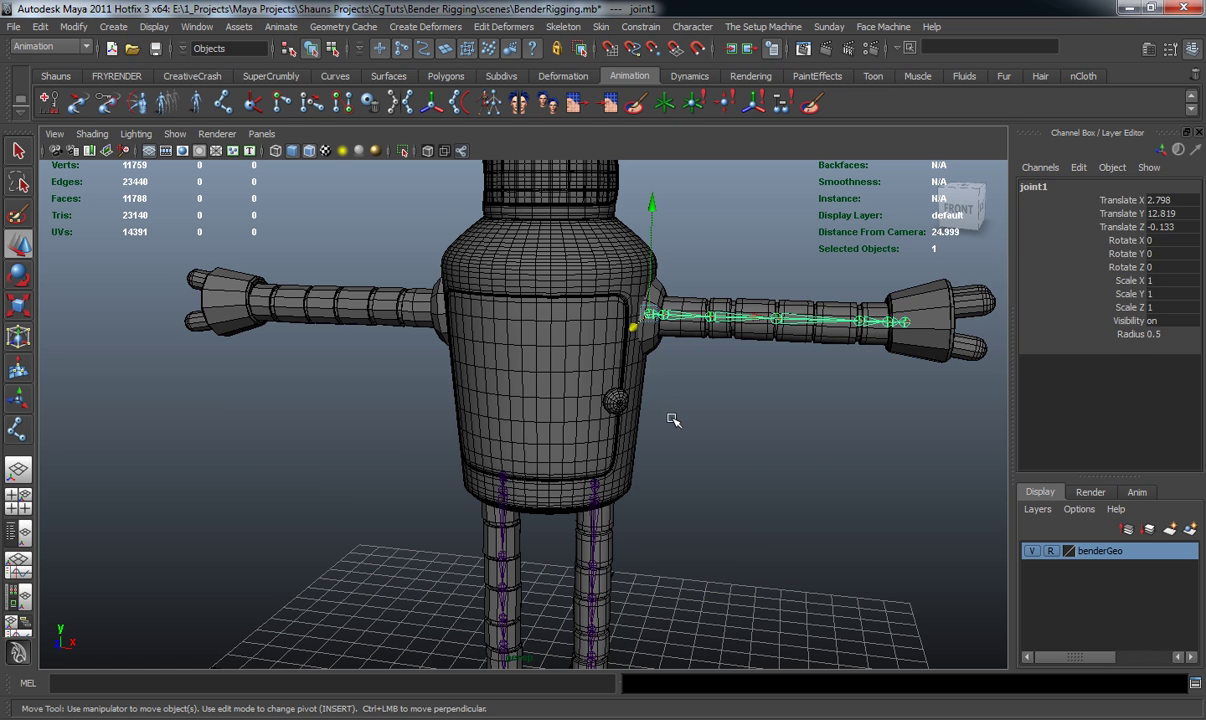
click(708, 470)
In the side view, create a reverse-foot joint chain with joints at the heel, the toe and the top of the foot
scroll(689, 498, up, 1)
alt+middle_drag(689, 498, 657, 259)
alt+drag(657, 259, 390, 371)
alt+middle_drag(445, 384, 441, 350)
alt+right_drag(441, 350, 444, 401)
alt+drag(444, 401, 436, 401)
alt+right_drag(436, 401, 438, 424)
alt+middle_drag(438, 424, 428, 388)
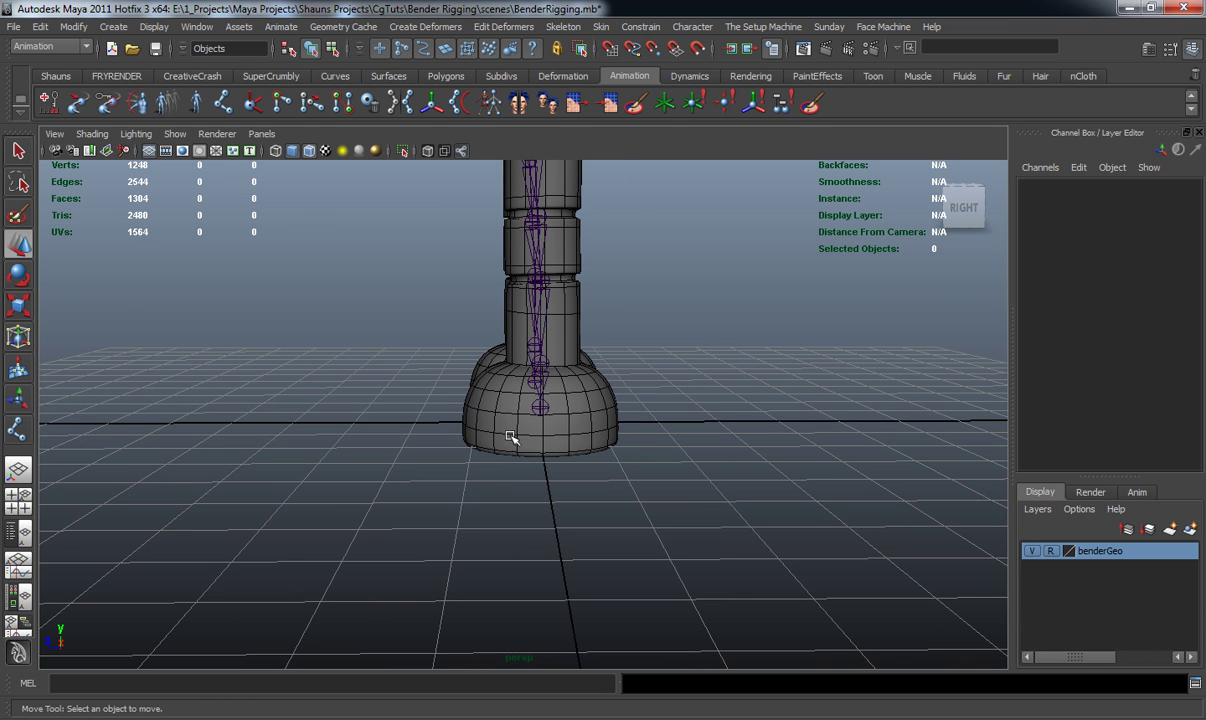
click(224, 103)
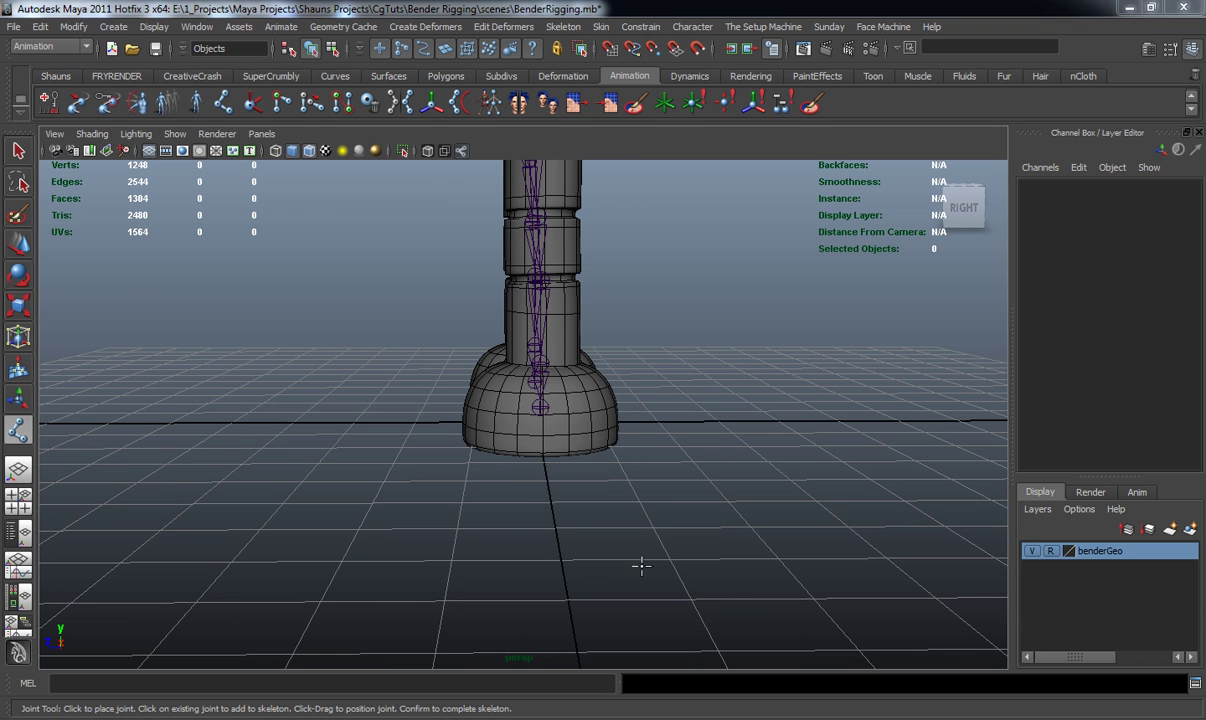
key(space)
key(space)
scroll(690, 480, up, 2)
scroll(680, 506, up, 2)
drag(694, 506, 694, 505)
drag(351, 504, 350, 505)
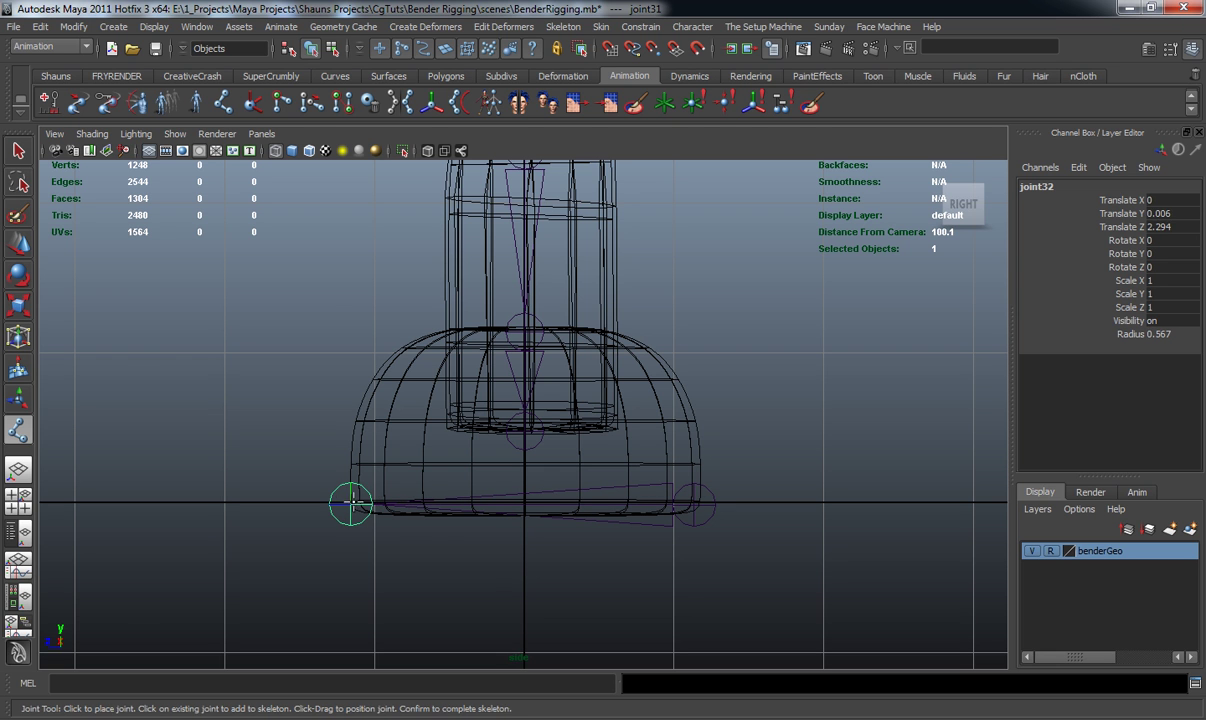
drag(527, 427, 526, 331)
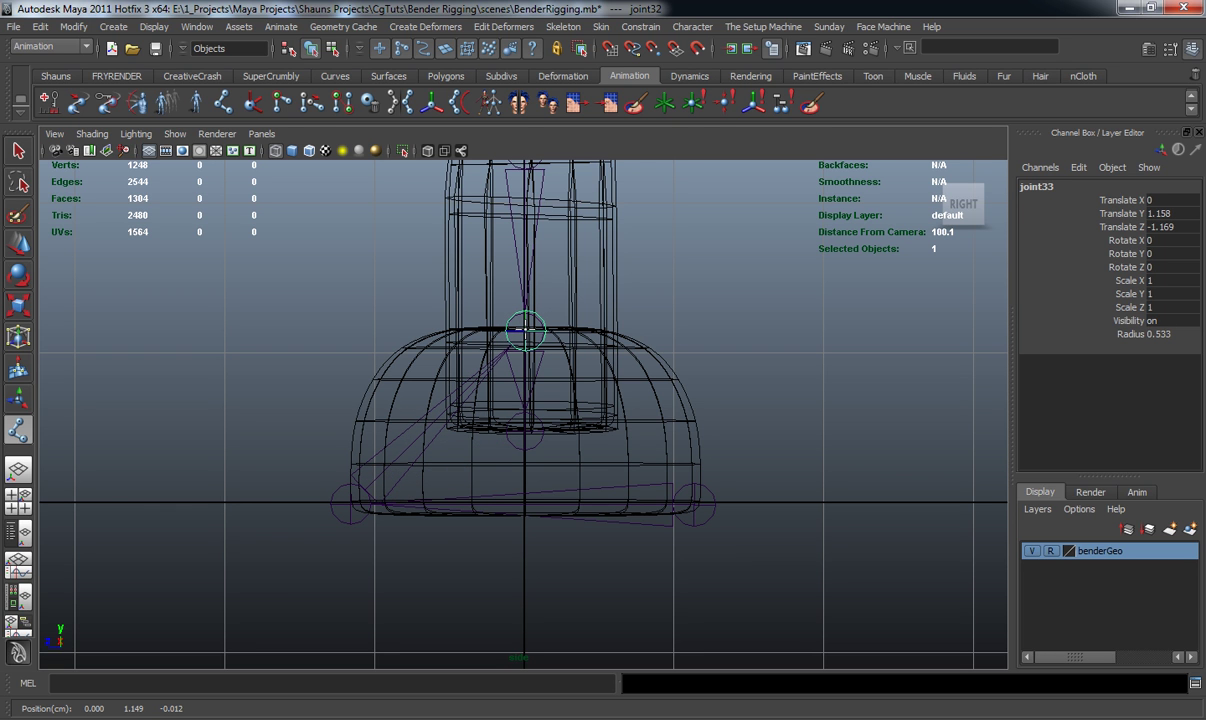
key(Return)
Test the reverse-foot chain by rotating its toe joint, and undo the rotation
key(w)
key(Up)
key(Up)
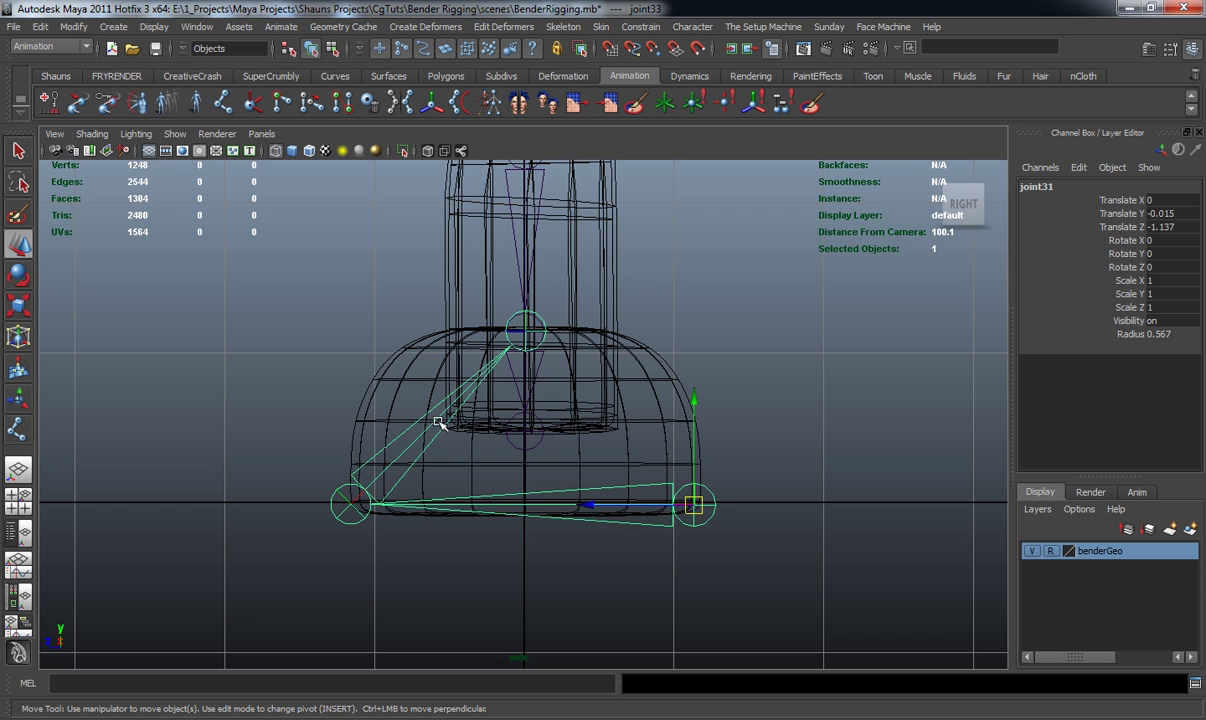
key(Down)
key(e)
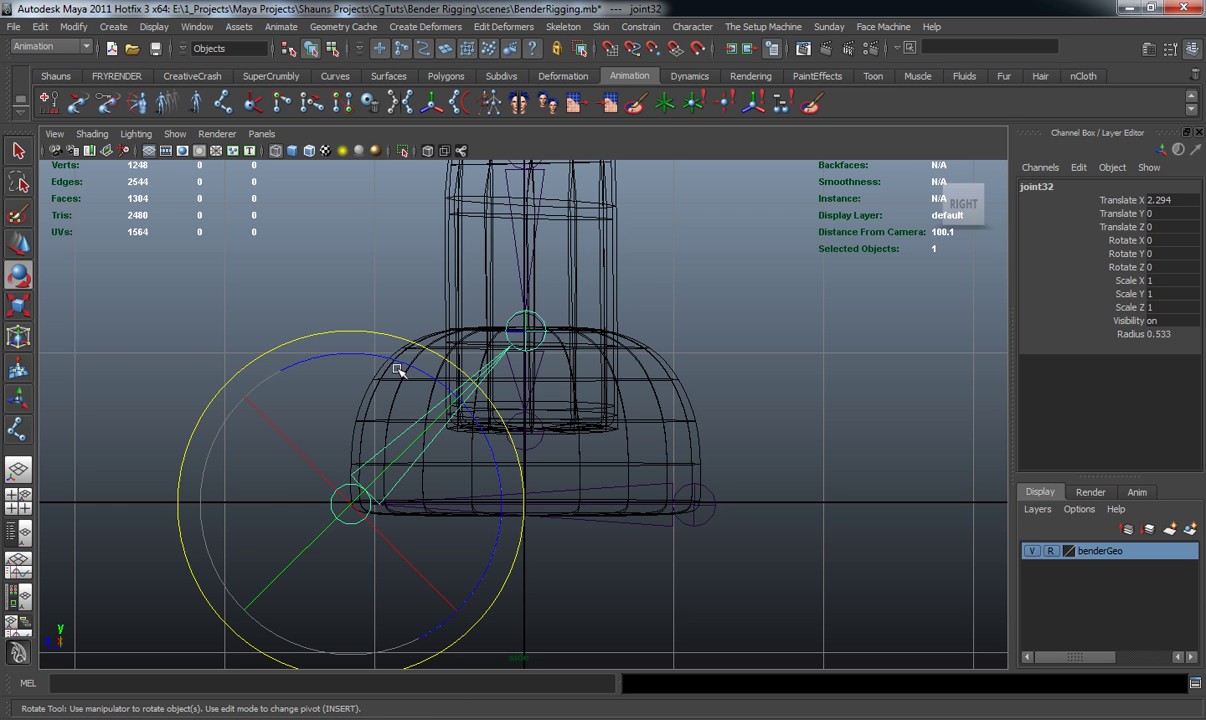
drag(402, 332, 438, 385)
key(ctrl+z)
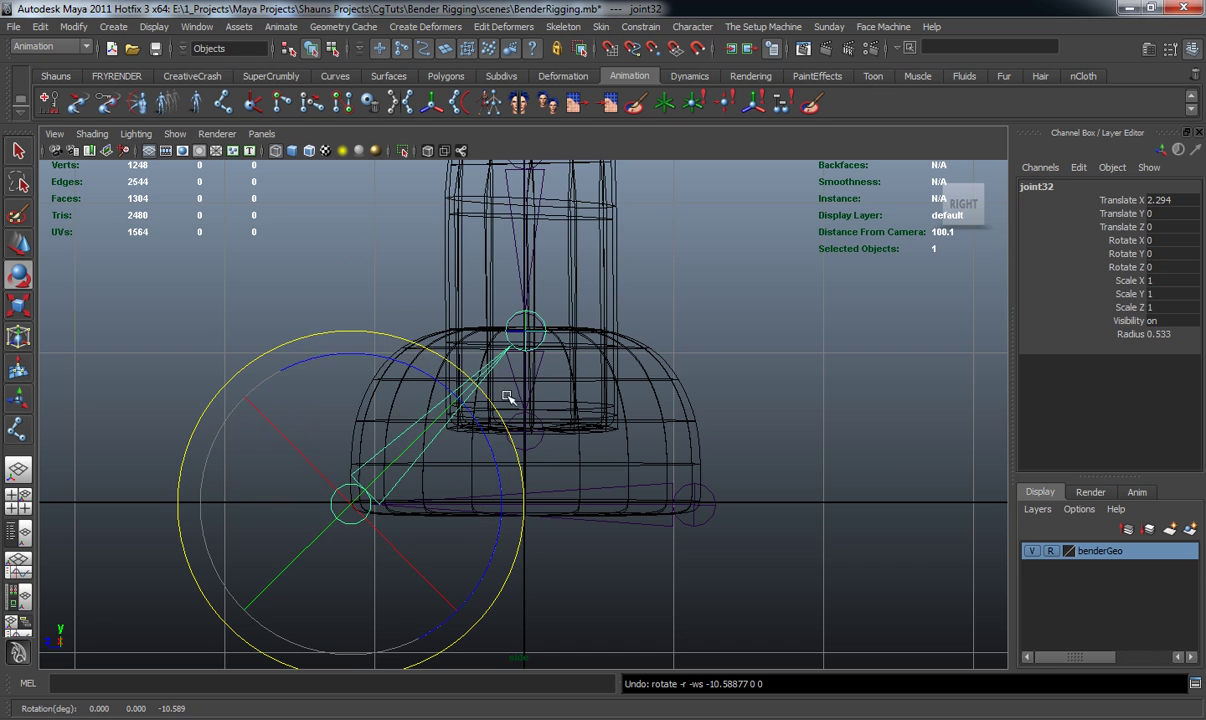
In the perspective view, test-rotate the reverse-foot chain from its heel joint and undo the rotation
key(space)
key(space)
drag(541, 399, 477, 380)
click(660, 444)
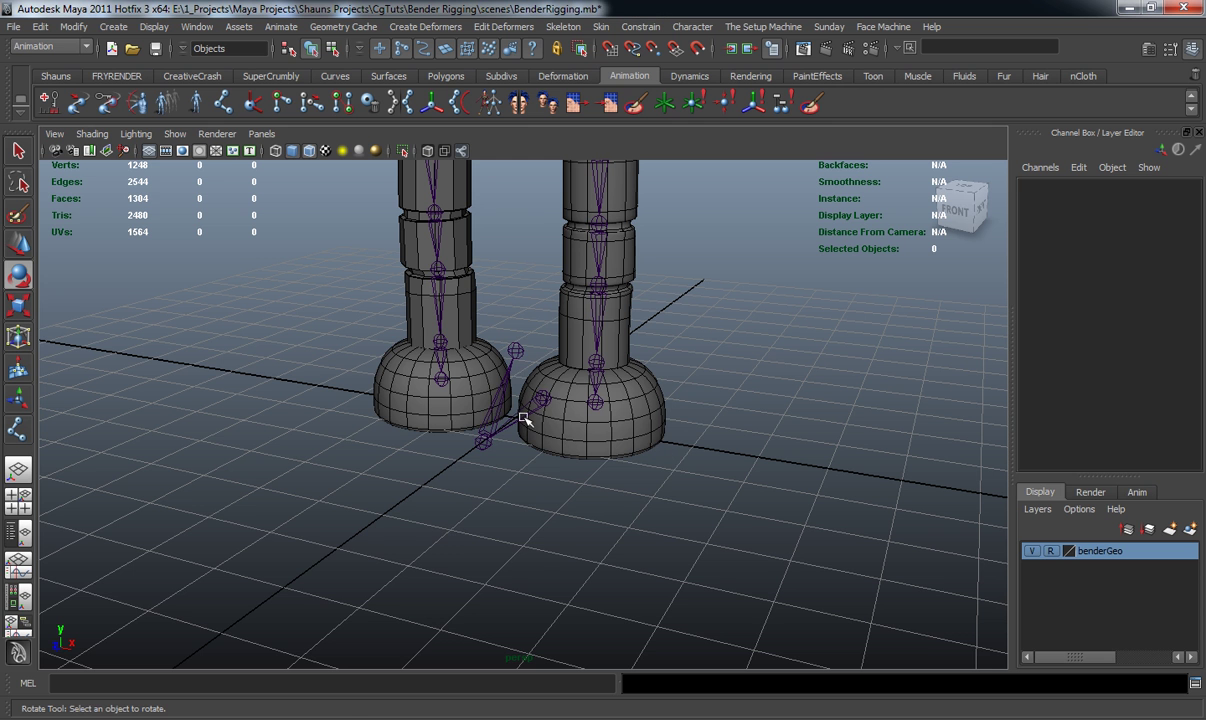
click(525, 376)
drag(610, 276, 500, 328)
key(ctrl+z)
Move the reverse-foot chain sideways into the foot, to a Translate X of about 1.4 on its heel joint
alt+drag(460, 458, 533, 440)
alt+right_drag(533, 440, 553, 440)
alt+middle_drag(553, 440, 490, 447)
alt+drag(490, 447, 471, 447)
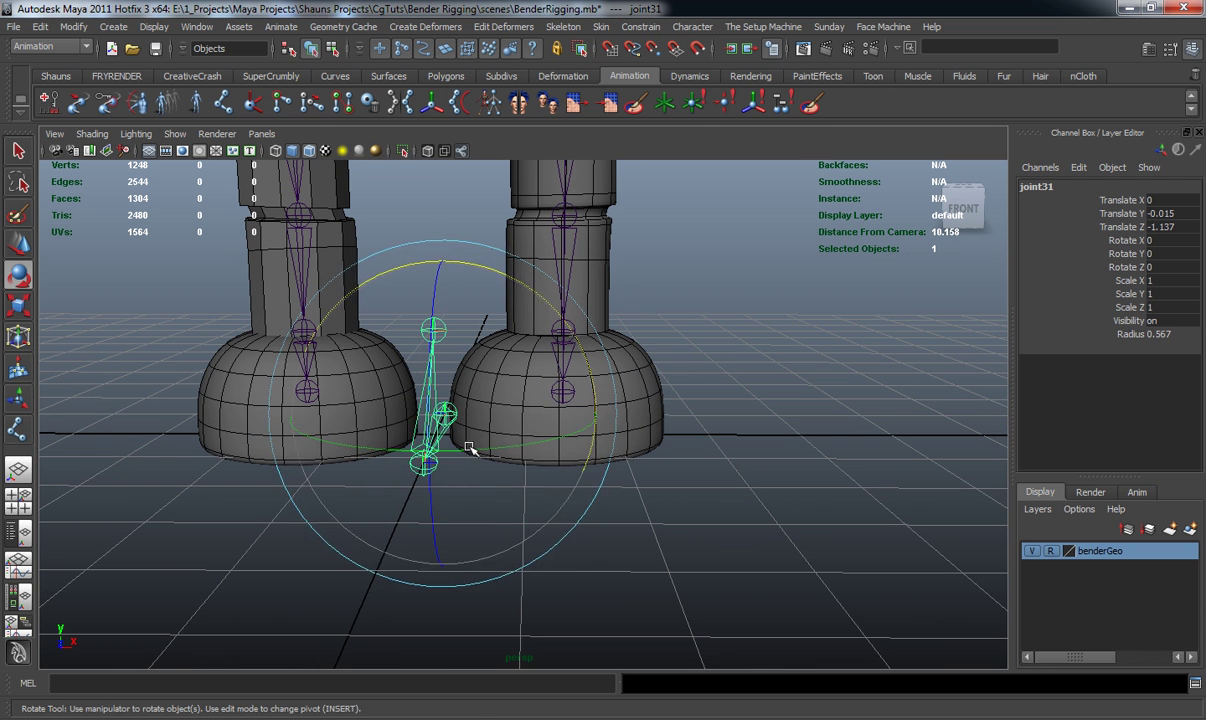
key(w)
drag(558, 416, 668, 421)
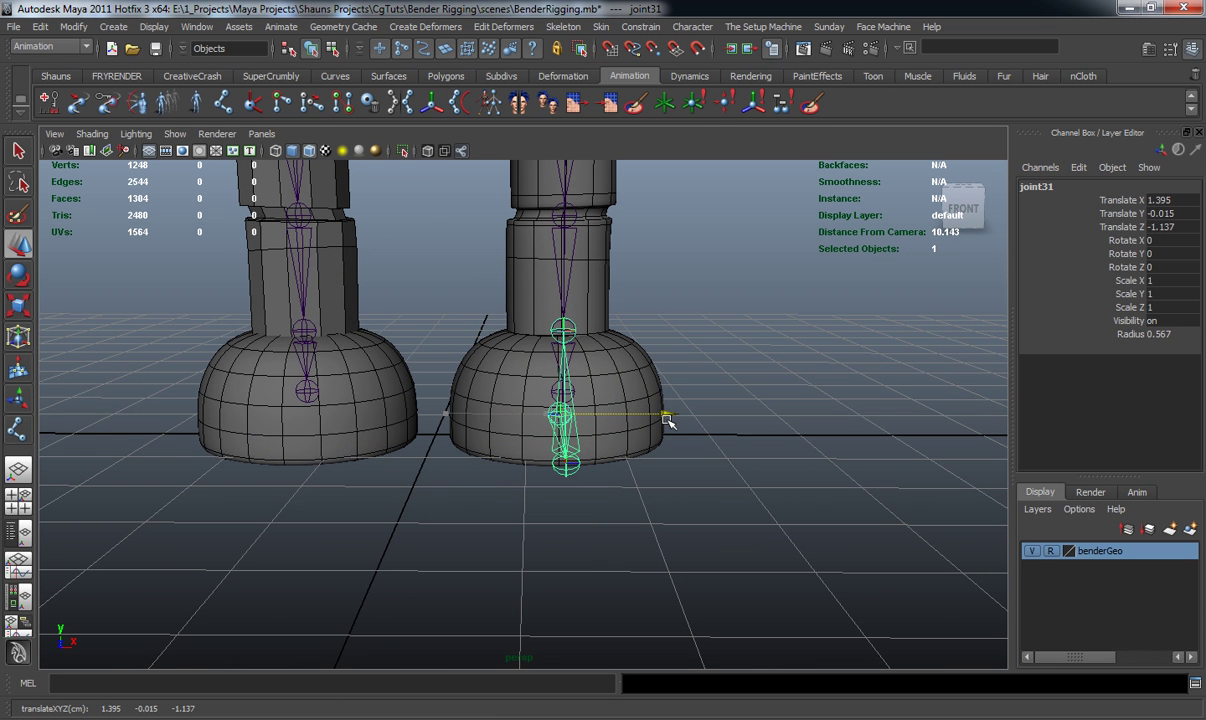
alt+middle_drag(667, 420, 748, 451)
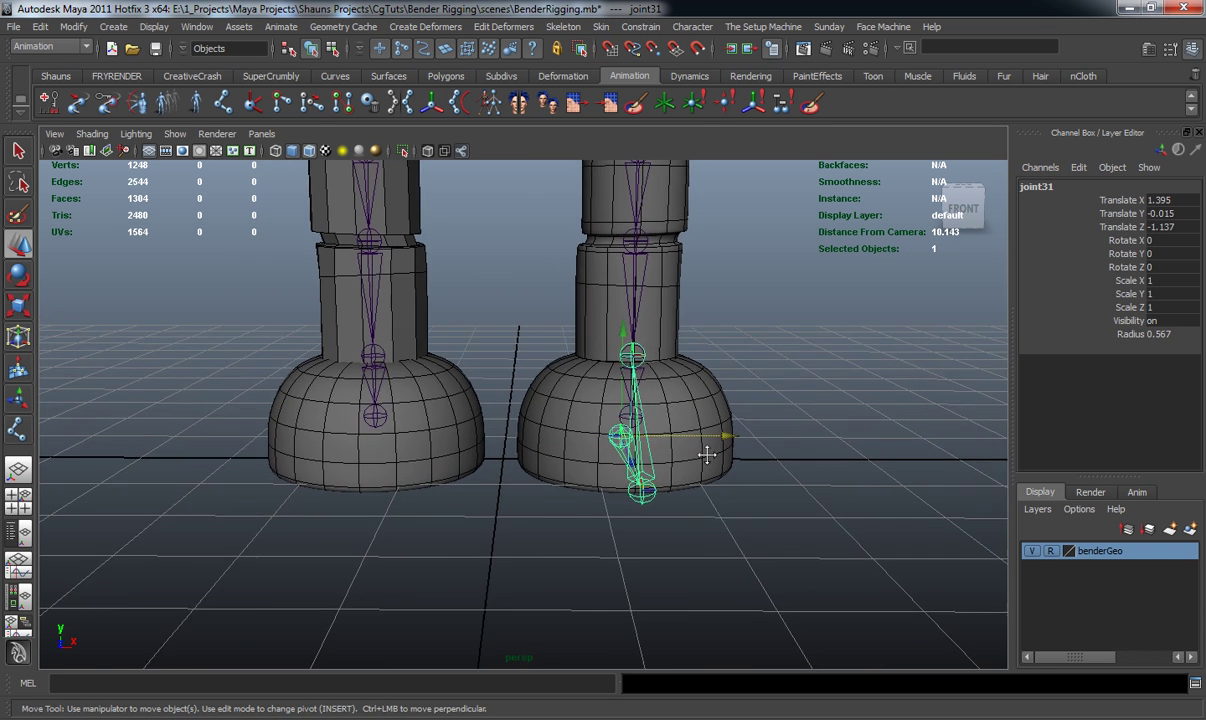
alt+right_drag(743, 452, 925, 425)
alt+middle_drag(925, 425, 619, 487)
alt+drag(600, 483, 654, 380)
alt+right_drag(652, 391, 713, 525)
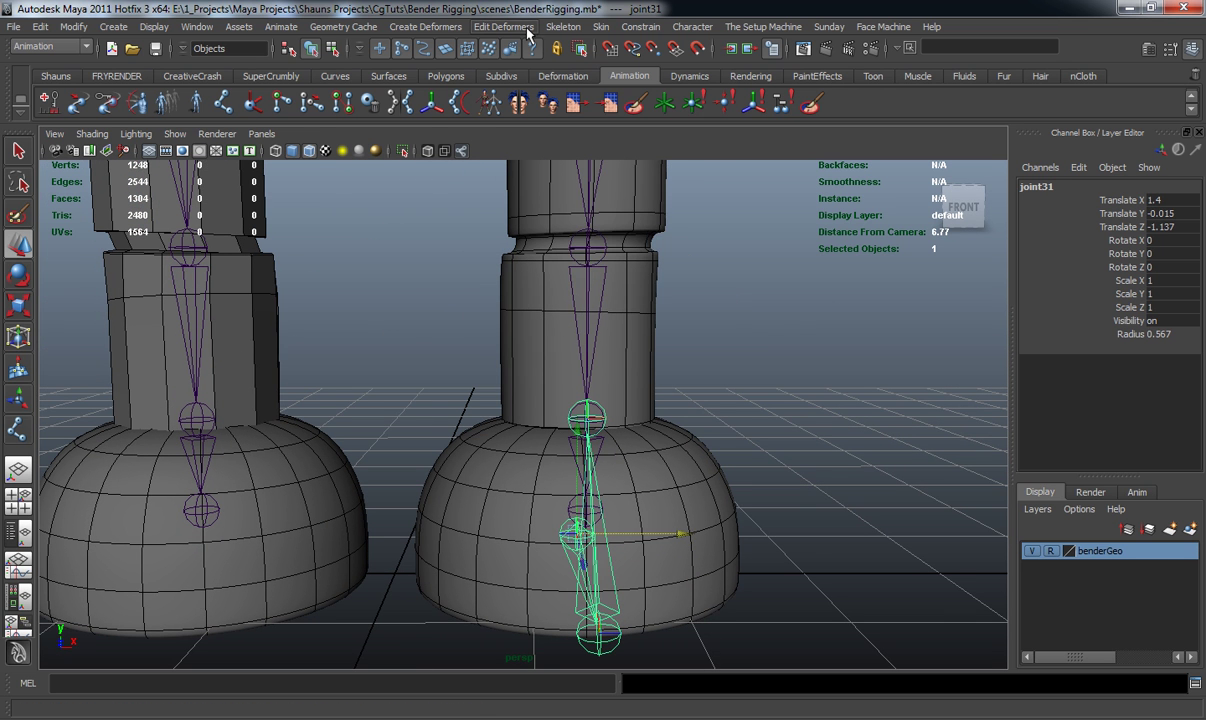
Mirror the reverse-foot joint chain to the opposite foot using the existing mirror settings
click(562, 26)
click(587, 188)
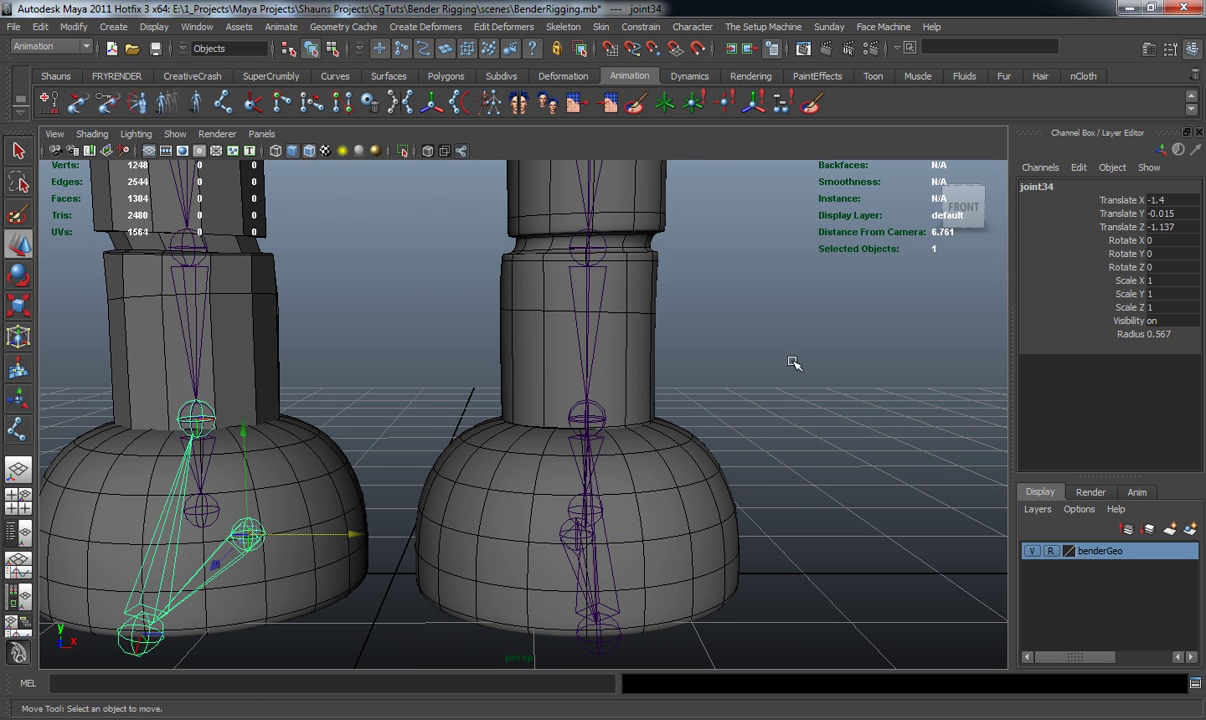
click(793, 360)
Examine the placement of the mirrored arm, leg and foot joint chains across the whole robot
alt+right_drag(793, 360, 557, 368)
alt+middle_drag(557, 368, 581, 521)
alt+right_drag(581, 521, 556, 400)
alt+middle_drag(556, 400, 557, 485)
alt+drag(557, 485, 528, 460)
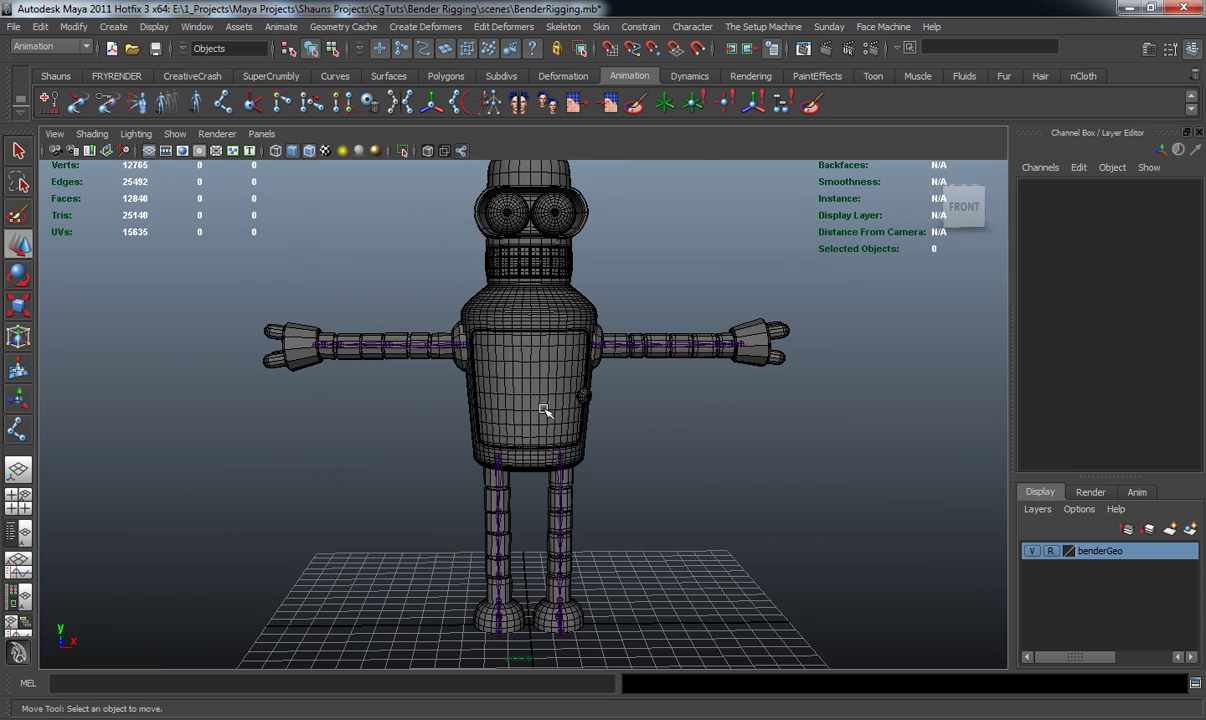
alt+drag(551, 389, 525, 404)
mouse_move(533, 347)
alt+mouse_down()
mouse_move(522, 378)
mouse_move(538, 363)
alt+mouse_up()
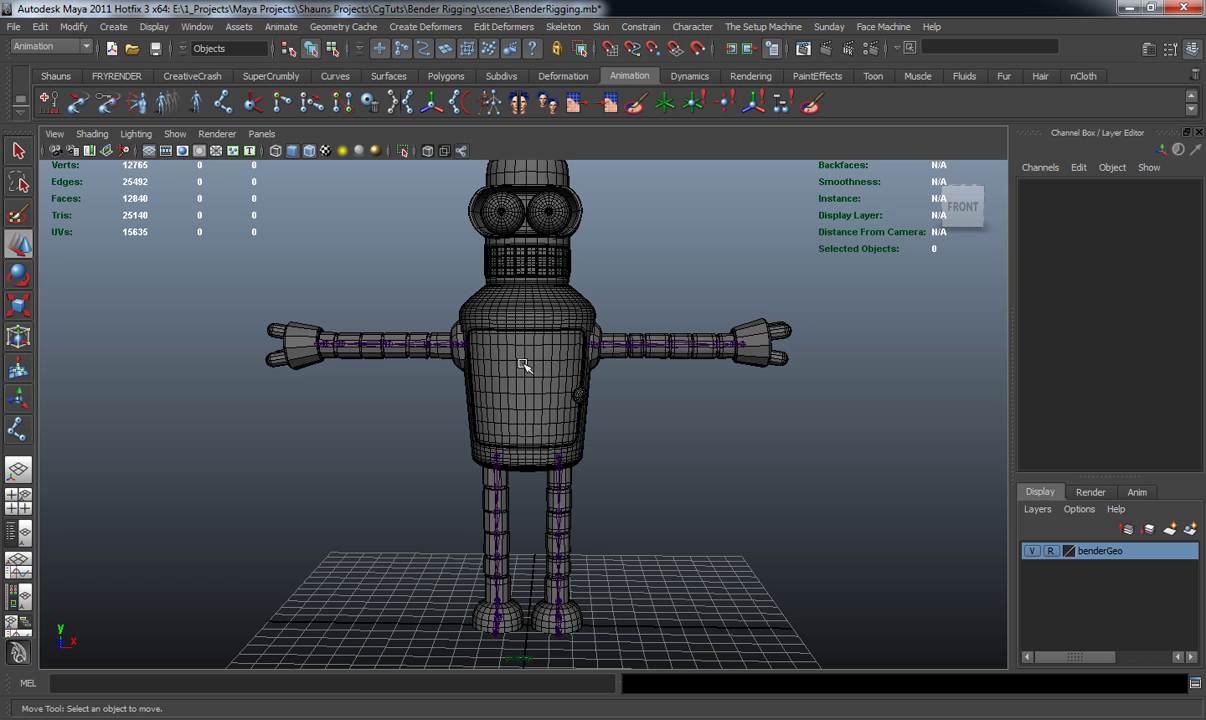
alt+middle_drag(543, 330, 547, 382)
alt+right_drag(547, 382, 489, 394)
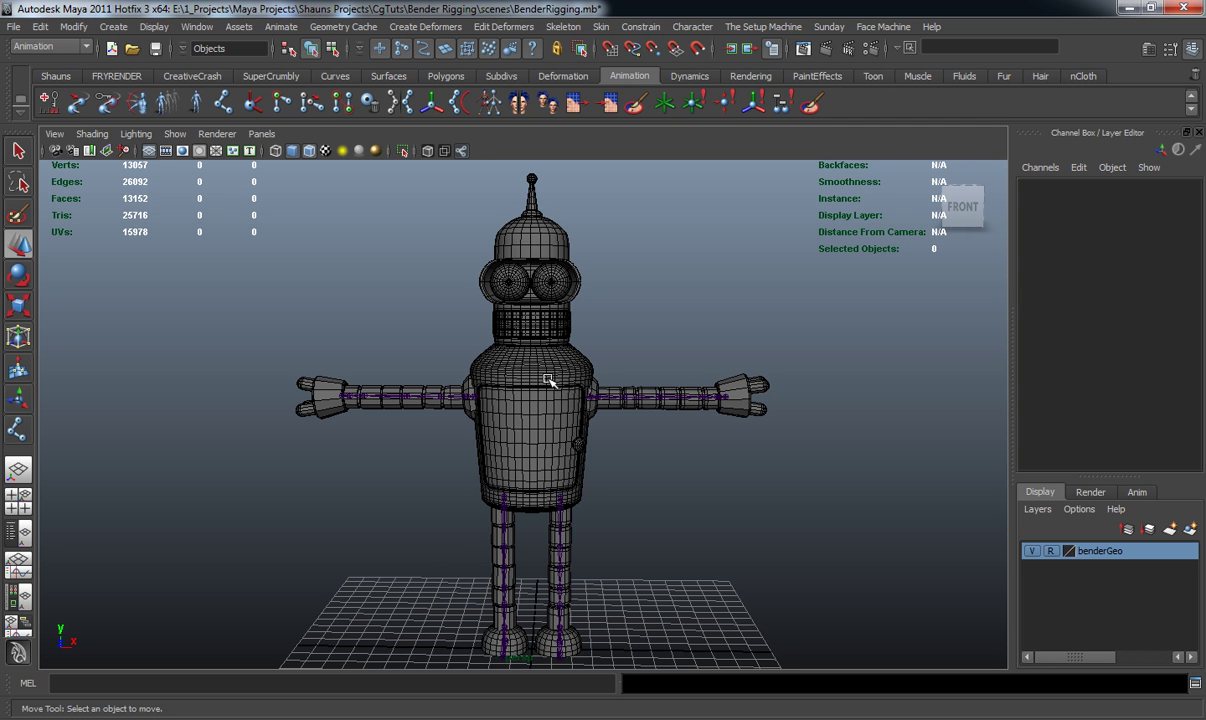
alt+middle_drag(533, 425, 535, 443)
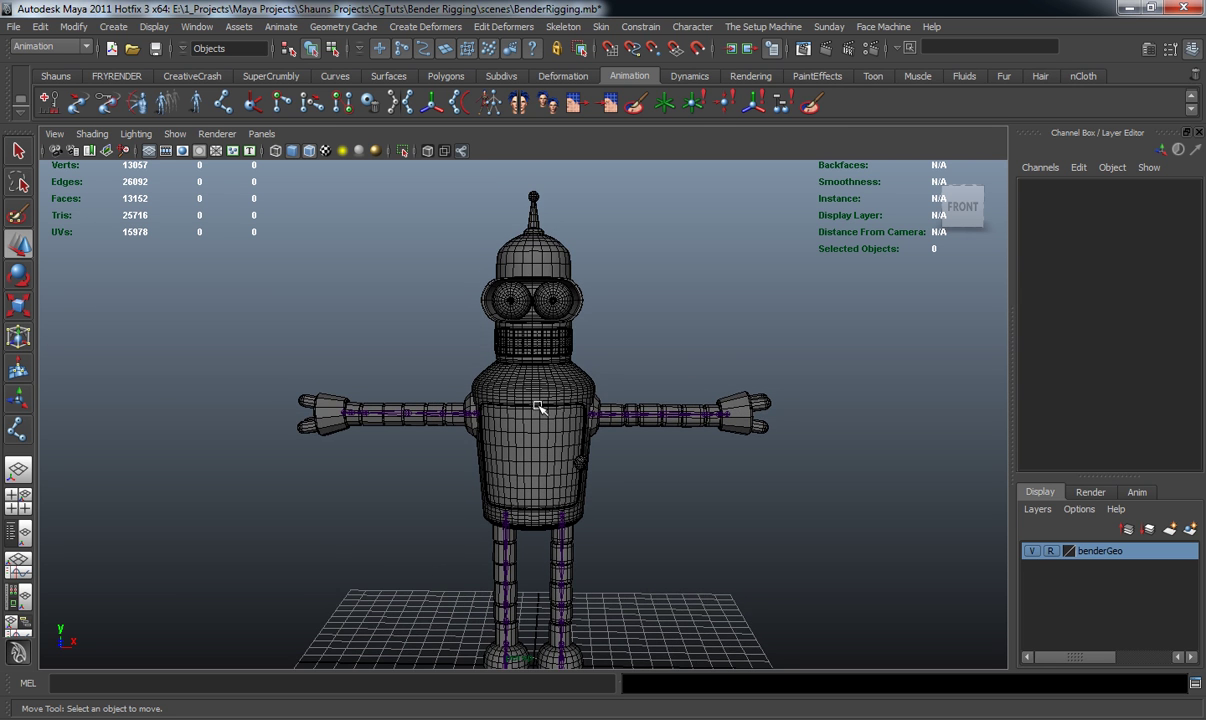
alt+drag(540, 399, 541, 416)
alt+drag(537, 367, 604, 396)
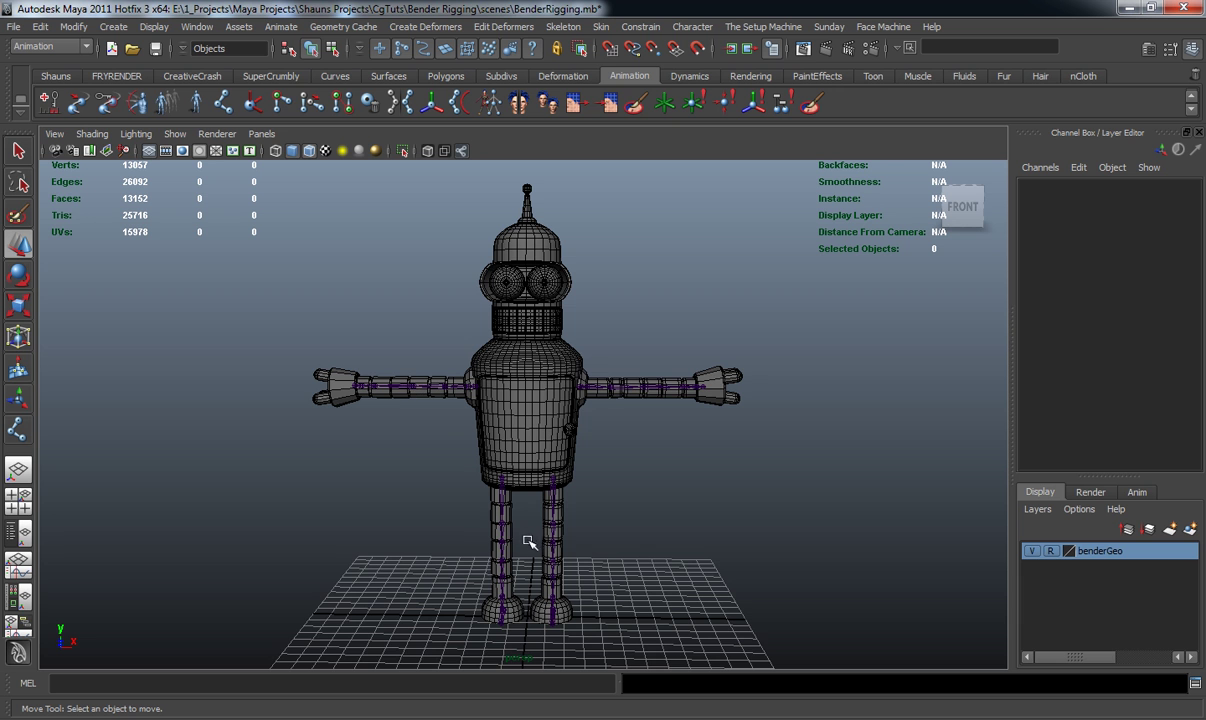
alt+middle_drag(531, 502, 531, 519)
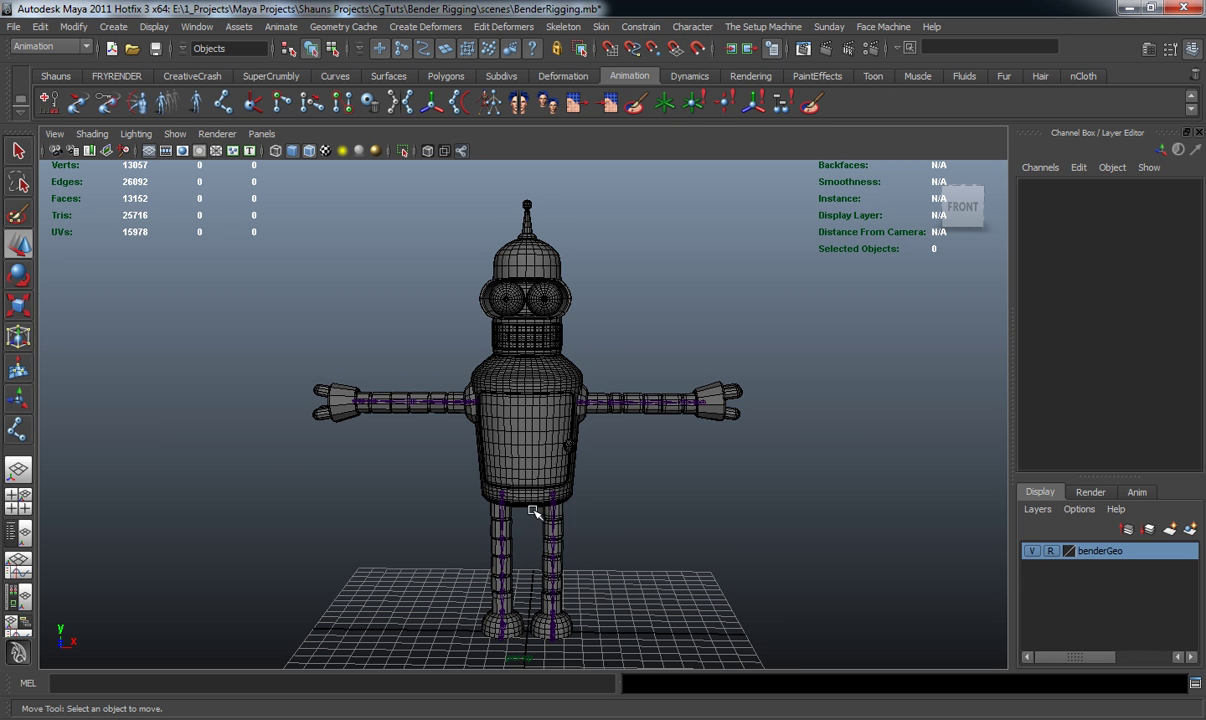
alt+drag(535, 511, 549, 493)
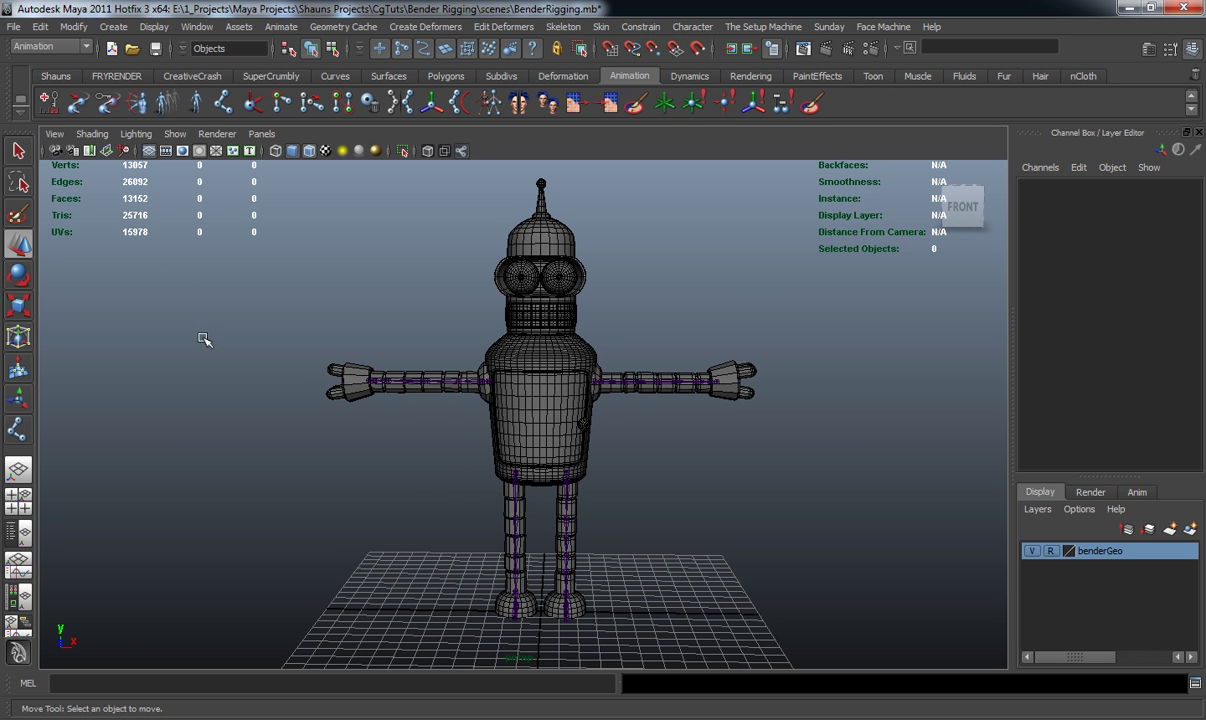
Open the RigControllers2.0 tool, look over its control shapes and move its window out of the way
click(55, 76)
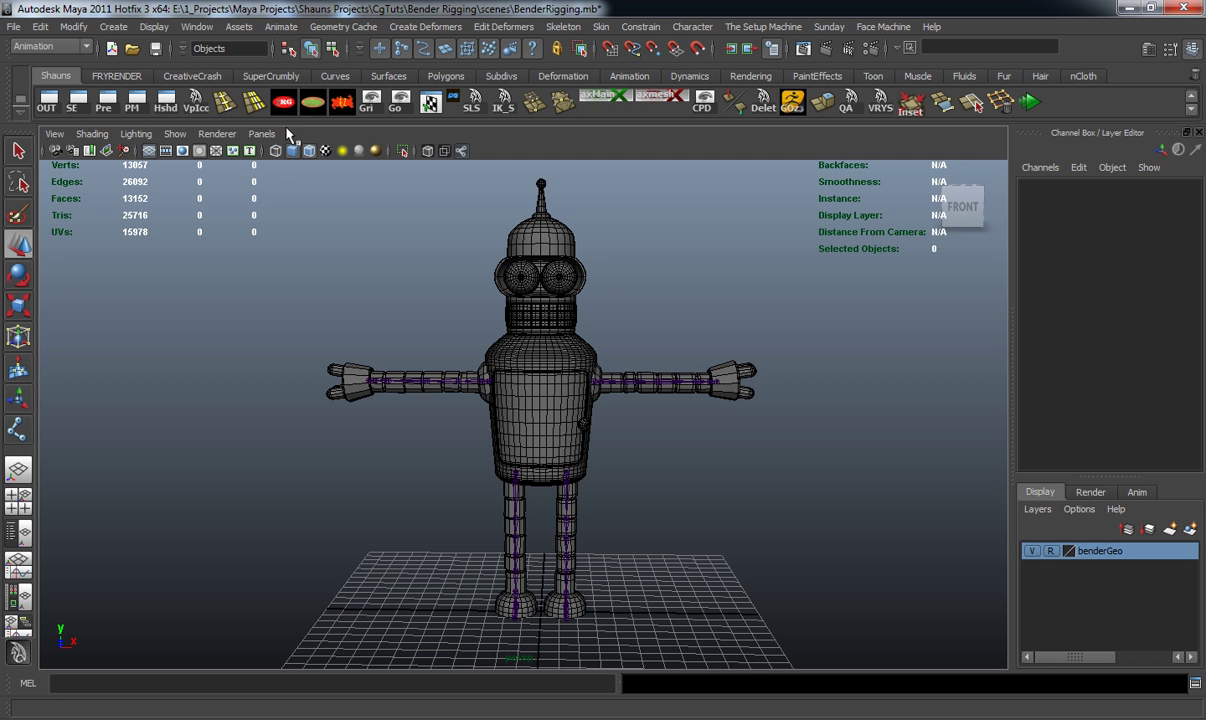
click(285, 105)
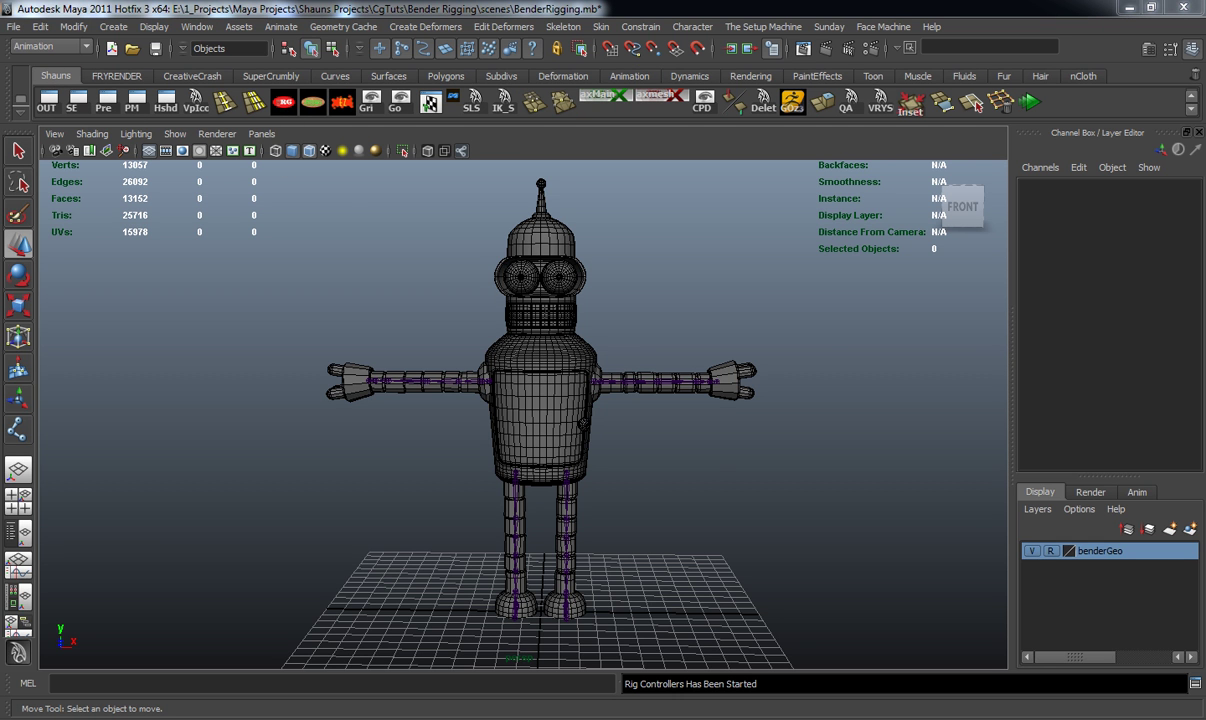
drag(1080, 190, 284, 190)
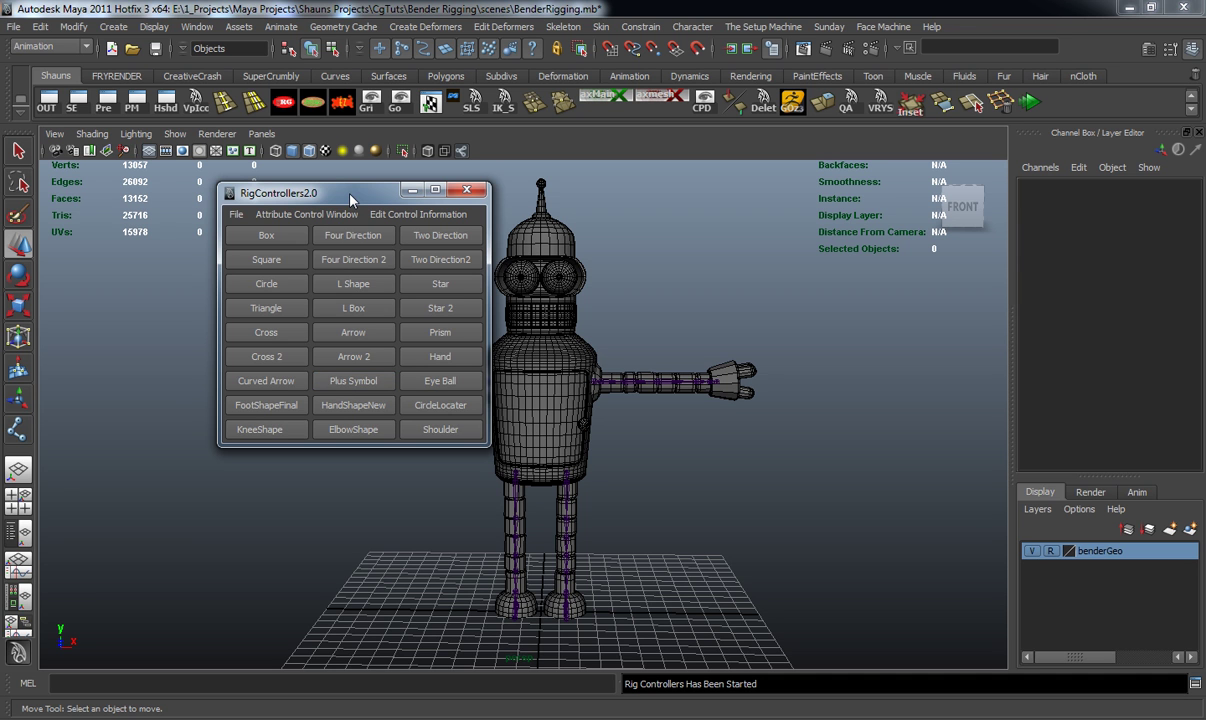
drag(350, 195, 1204, 349)
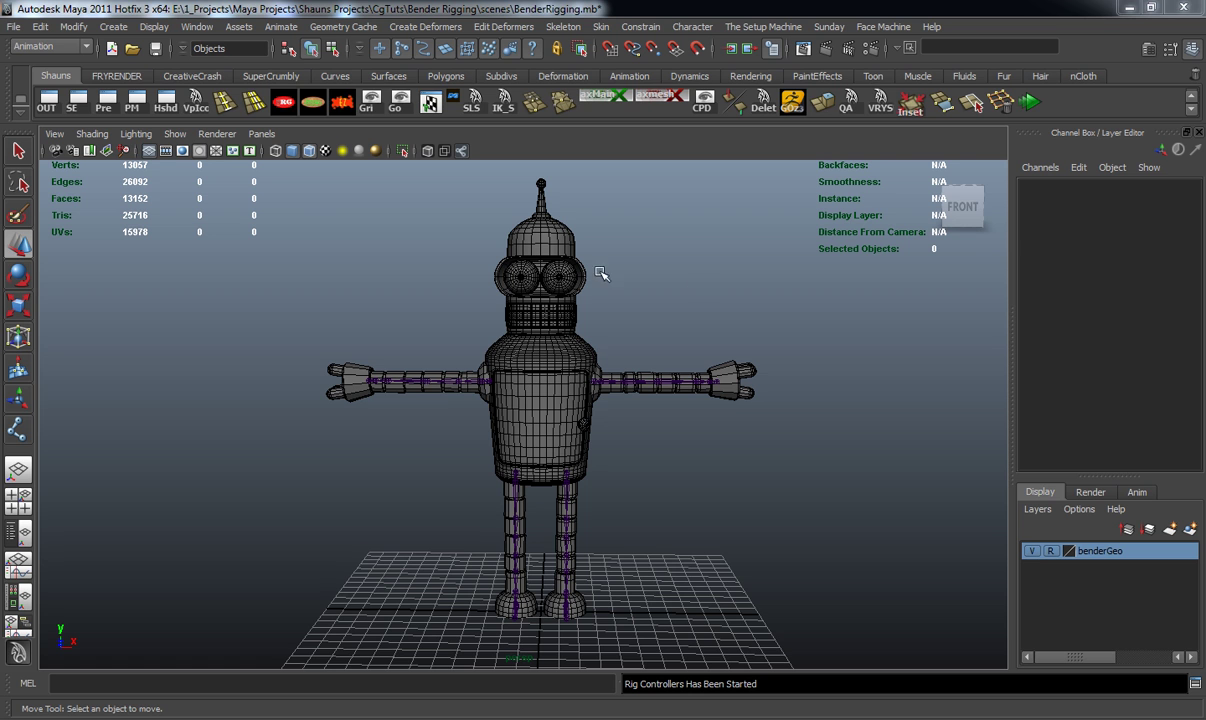
Look over the controller shapes offered by the Wizard_Controllers and mz_ctrlCreator tools, closing each tool again
click(192, 76)
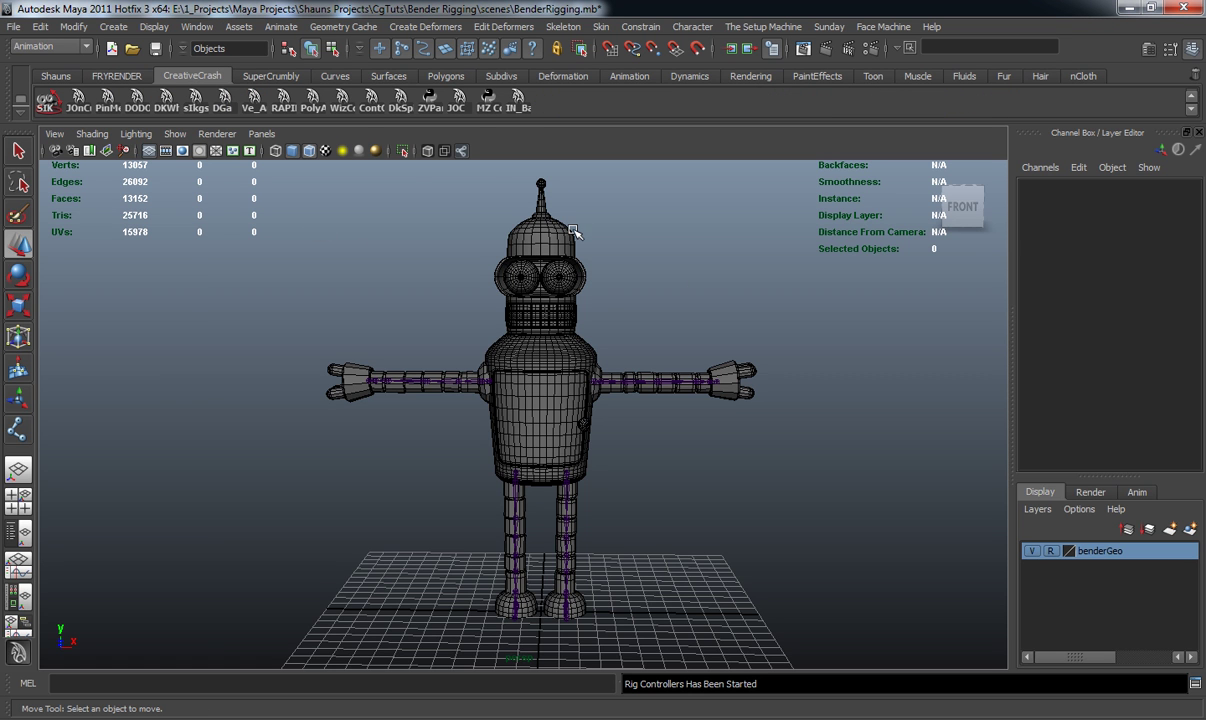
click(340, 104)
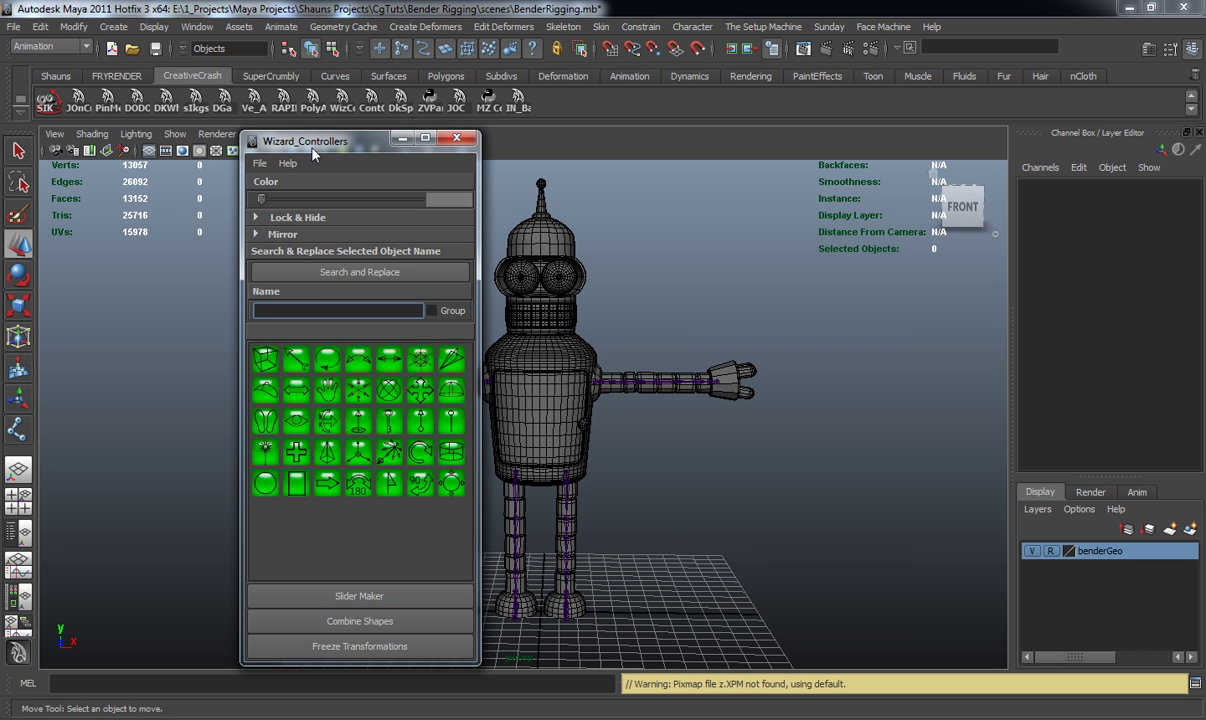
click(455, 139)
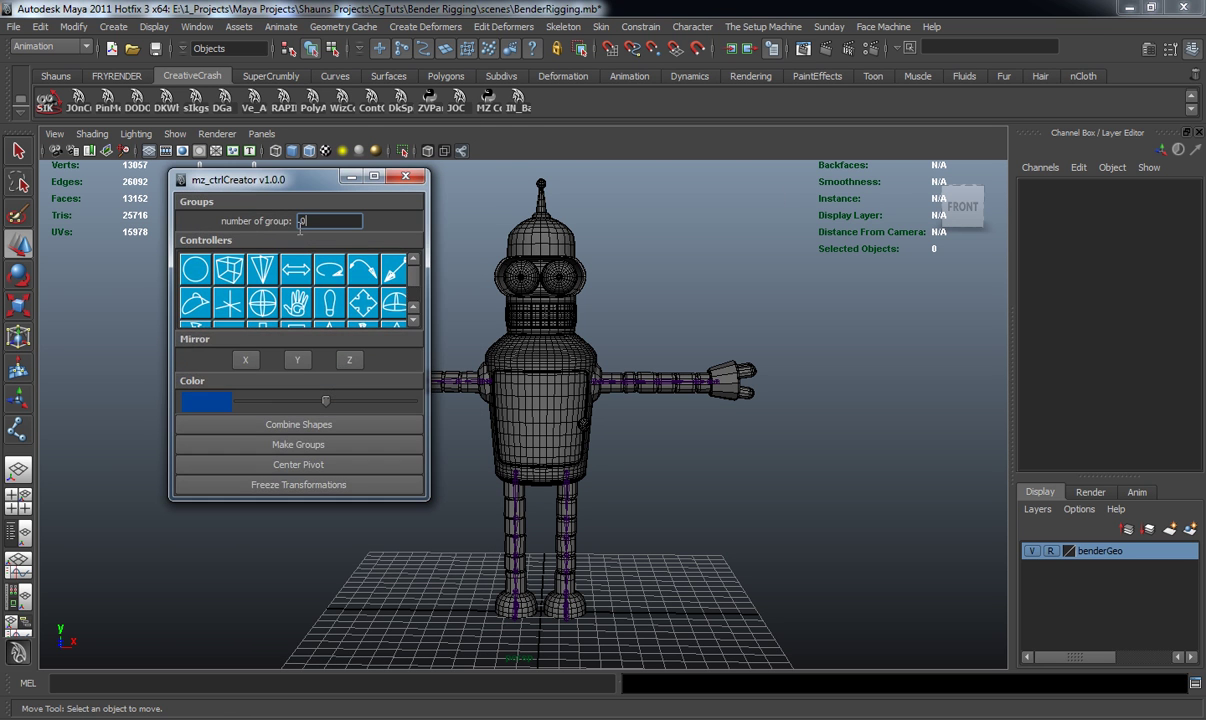
drag(281, 190, 246, 145)
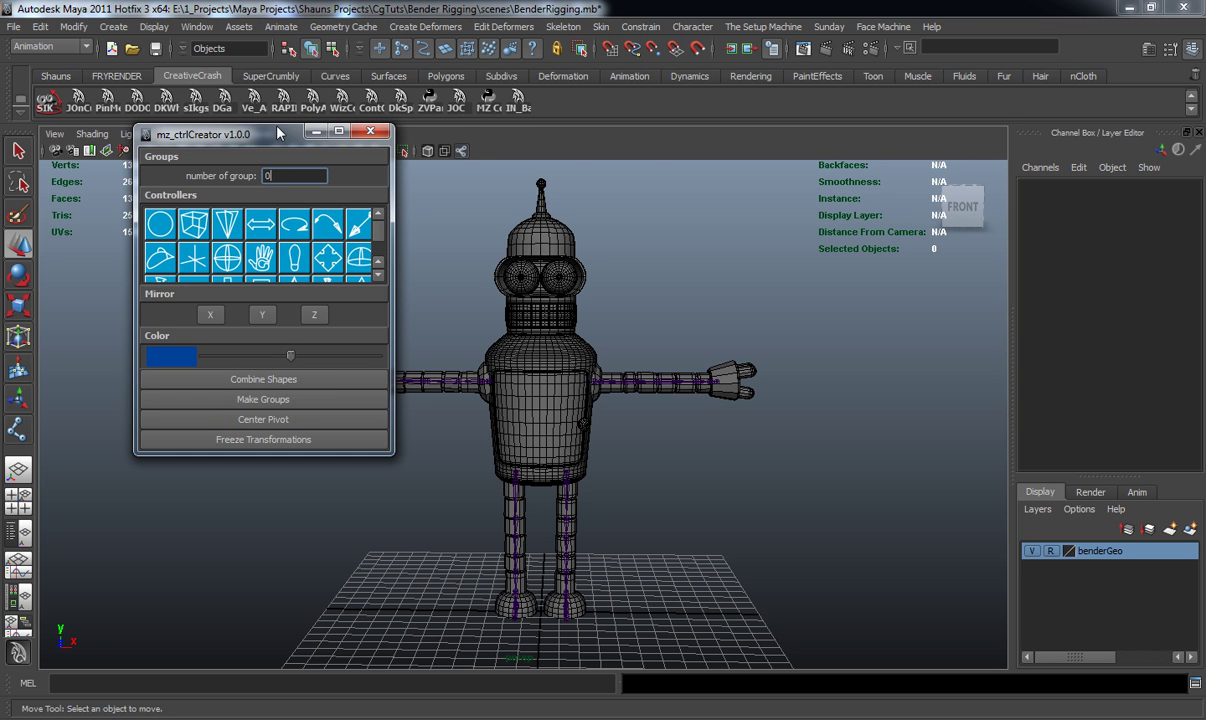
drag(274, 131, 275, 155)
mouse_move(379, 249)
mouse_down()
mouse_move(380, 277)
mouse_move(380, 247)
mouse_up()
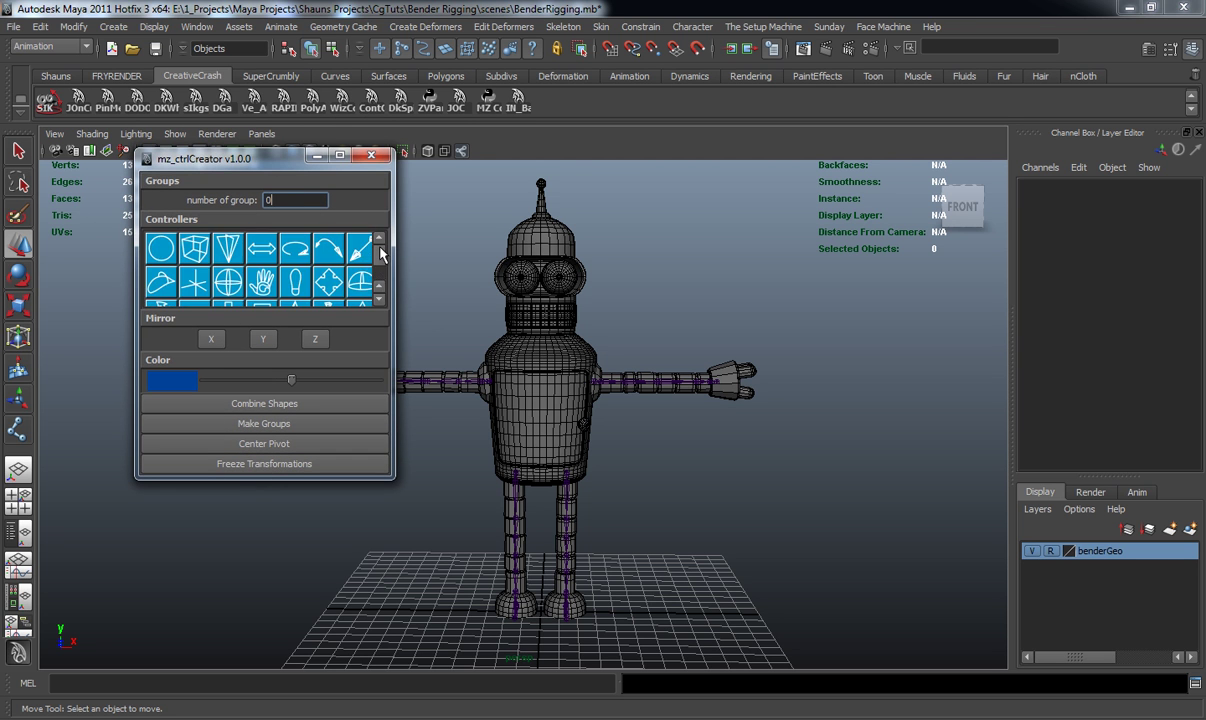
click(371, 160)
Create a box control curve at the left foot, scaled uniformly to about 1.59, with Translate X 1.34 and Translate Y 0.57
alt+drag(598, 444, 598, 437)
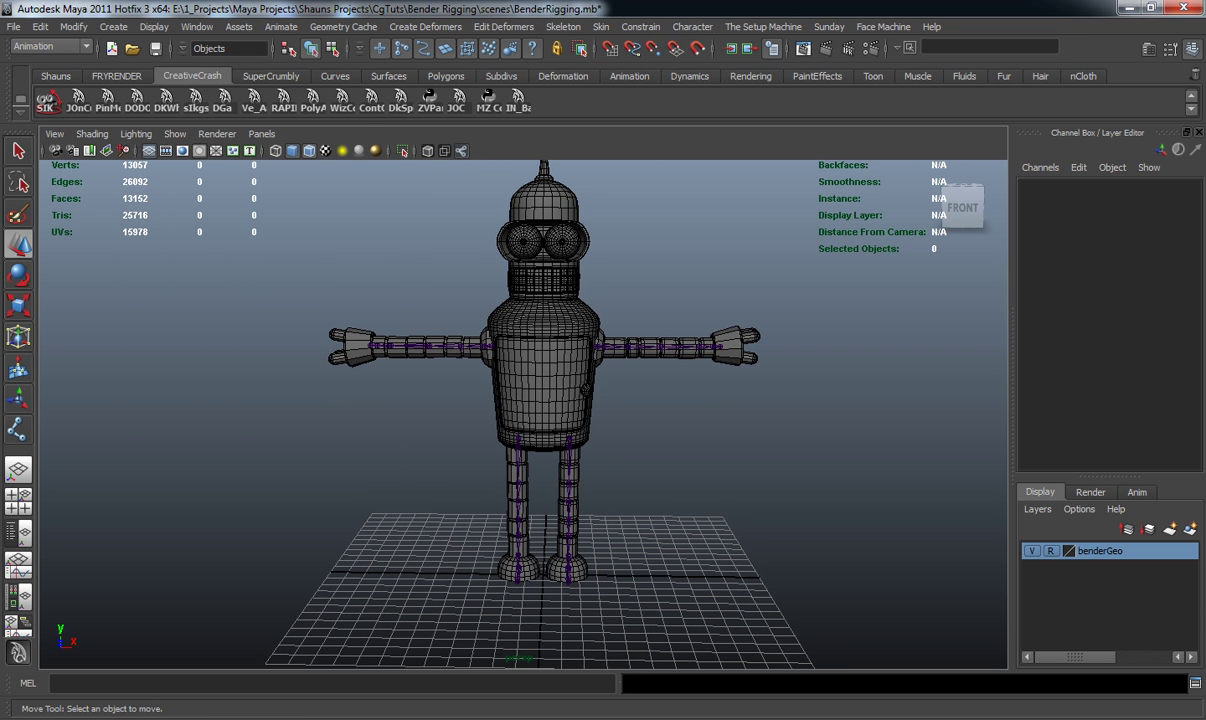
alt+middle_drag(594, 546, 568, 452)
alt+right_drag(568, 452, 590, 546)
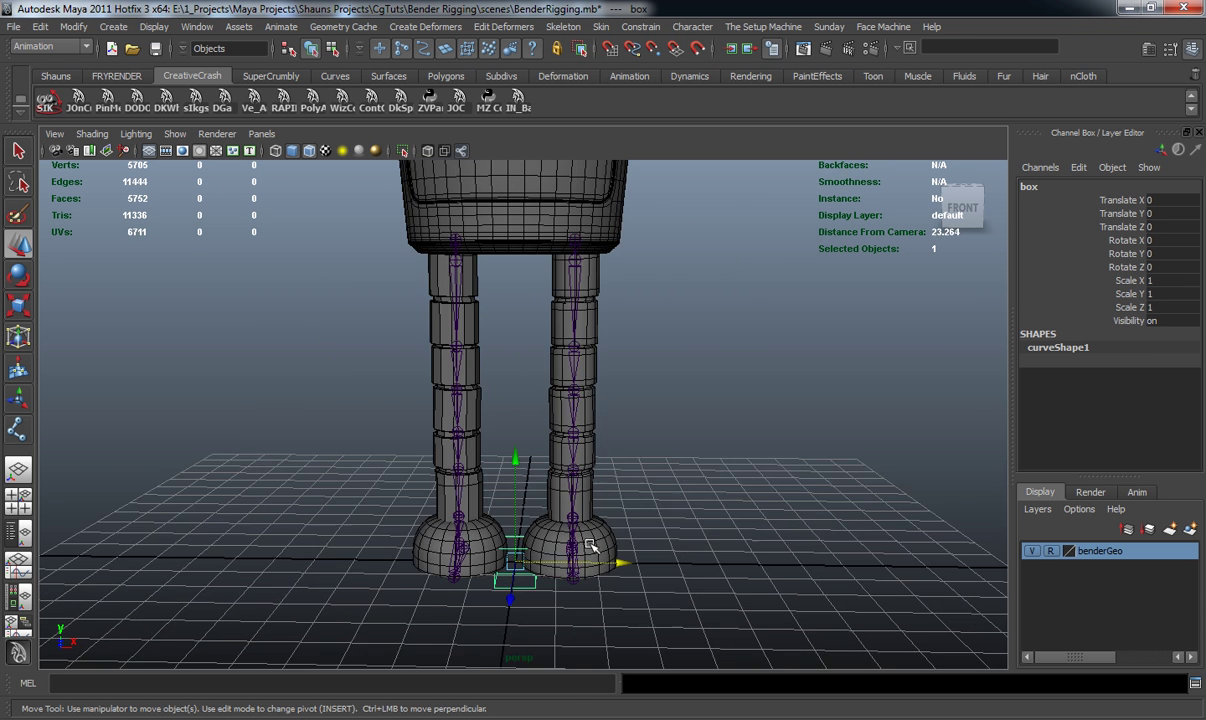
scroll(577, 457, up, 3)
drag(600, 497, 676, 502)
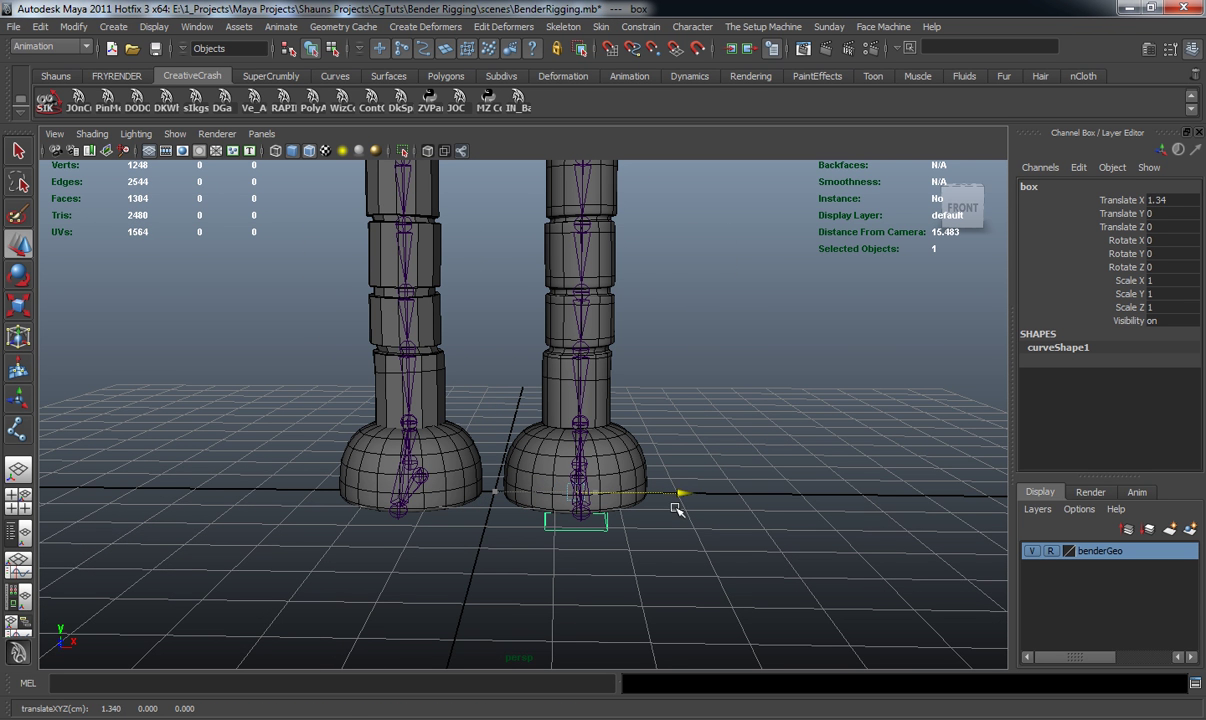
key(r)
drag(578, 494, 583, 455)
key(w)
drag(578, 393, 396, 410)
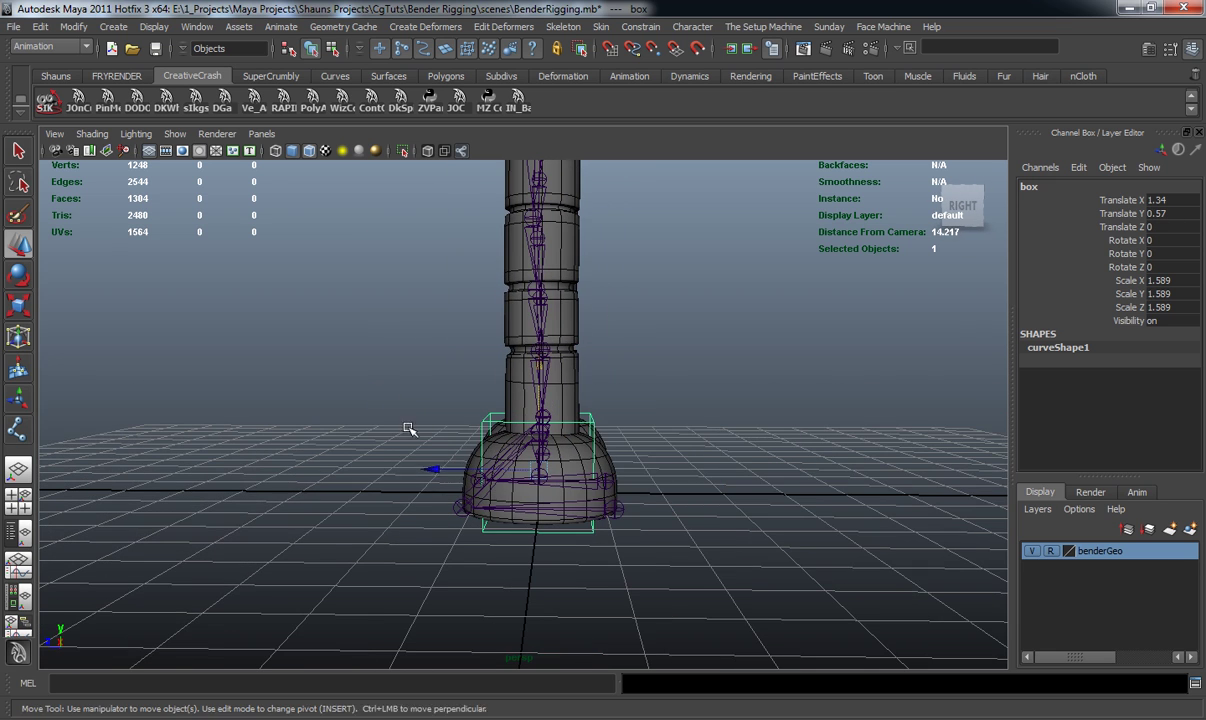
Widen the box control around the left foot to about 2.25 in Scale X and 2.22 in Scale Z
key(r)
drag(390, 466, 322, 468)
alt+drag(322, 468, 525, 471)
drag(727, 463, 796, 466)
alt+drag(700, 479, 650, 492)
Freeze the transformations of the box control around the left foot
click(56, 76)
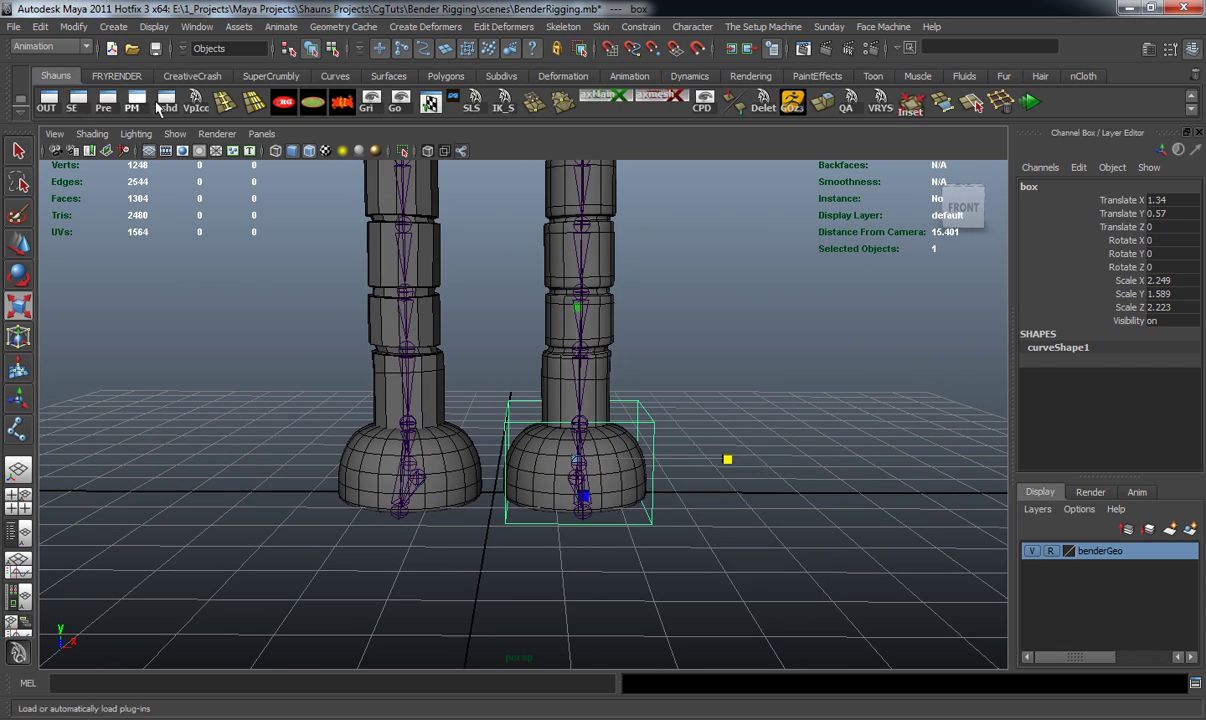
click(338, 104)
click(270, 76)
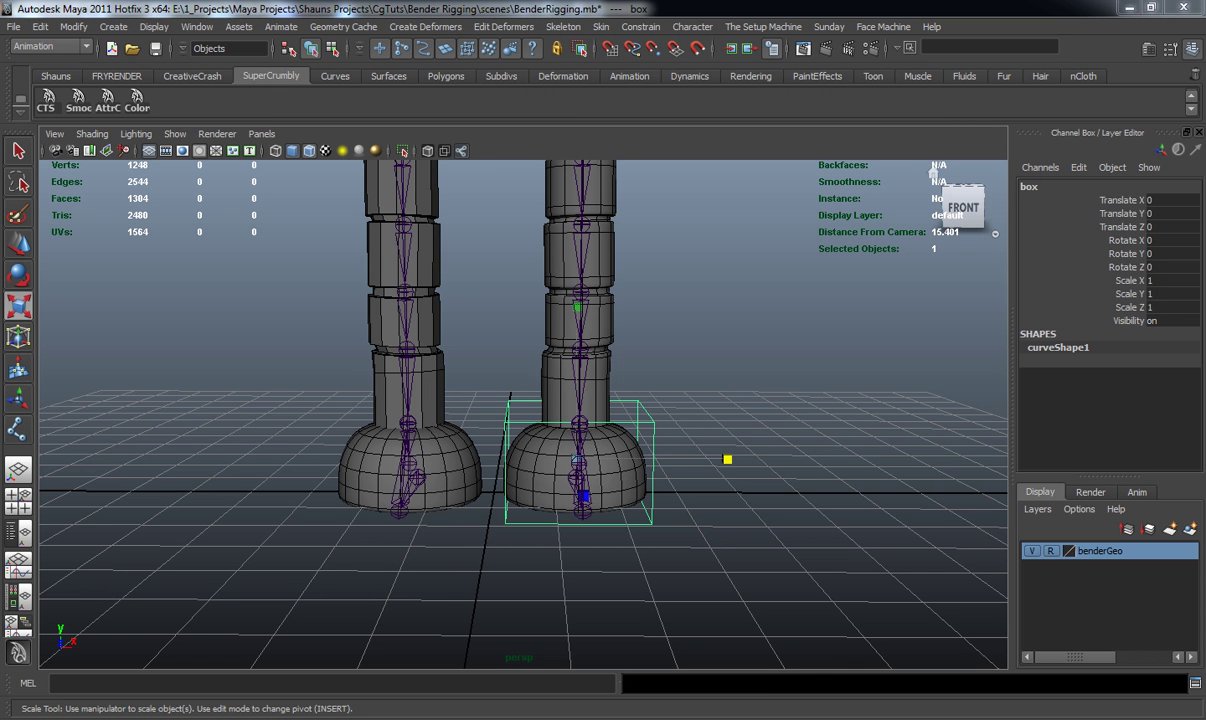
click(759, 525)
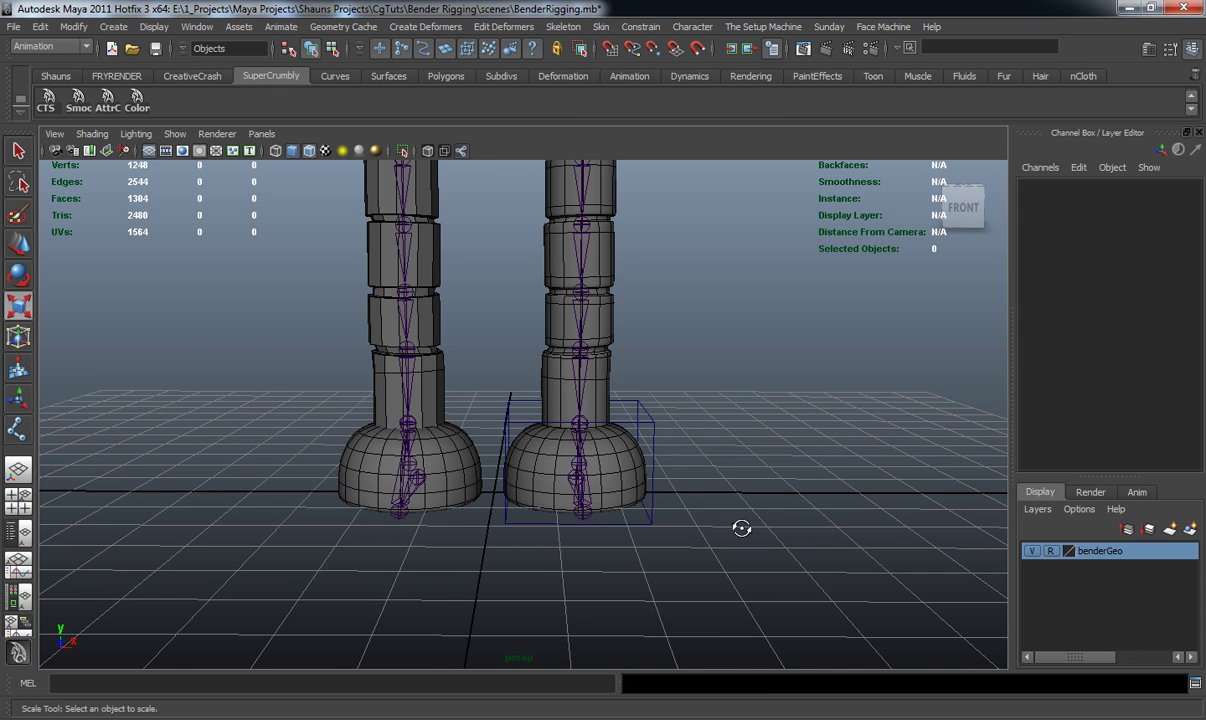
Rename the box control around the left foot as CC_L_leg
alt+drag(759, 525, 703, 536)
click(664, 405)
click(1069, 188)
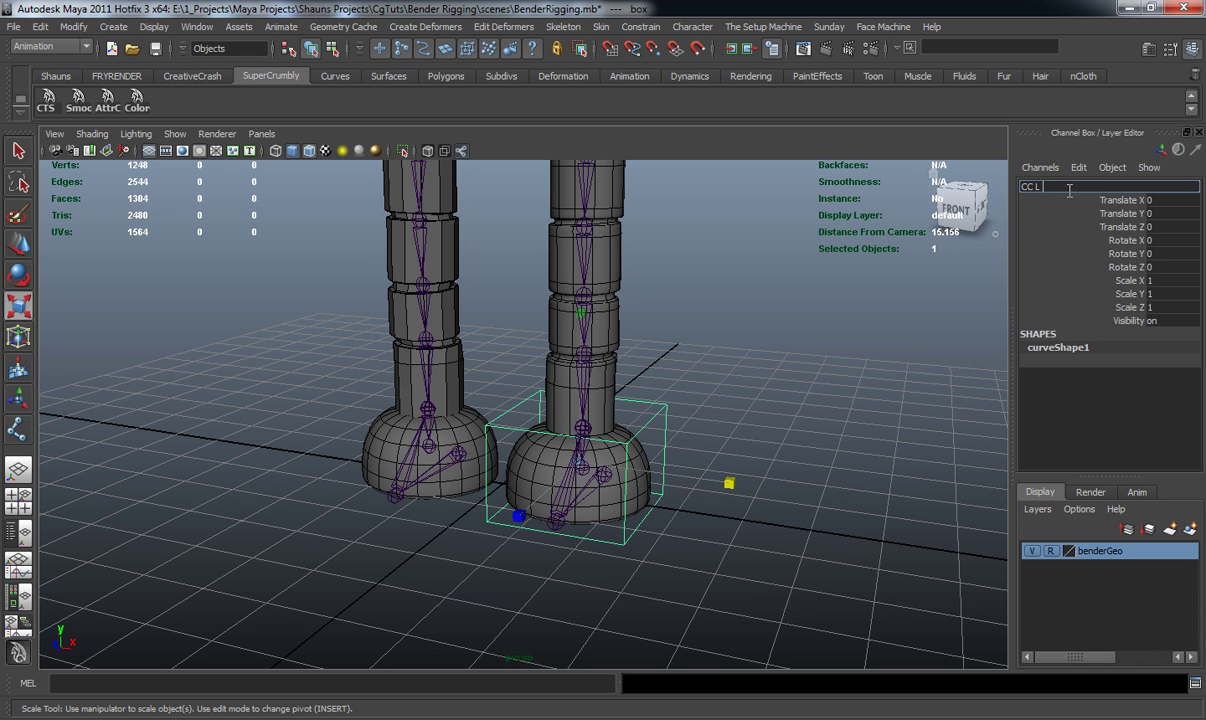
text(g)
key(Return)
Color the CC_L_leg control curve bright blue
alt+drag(690, 354, 728, 384)
click(728, 384)
scroll(728, 384, down, 3)
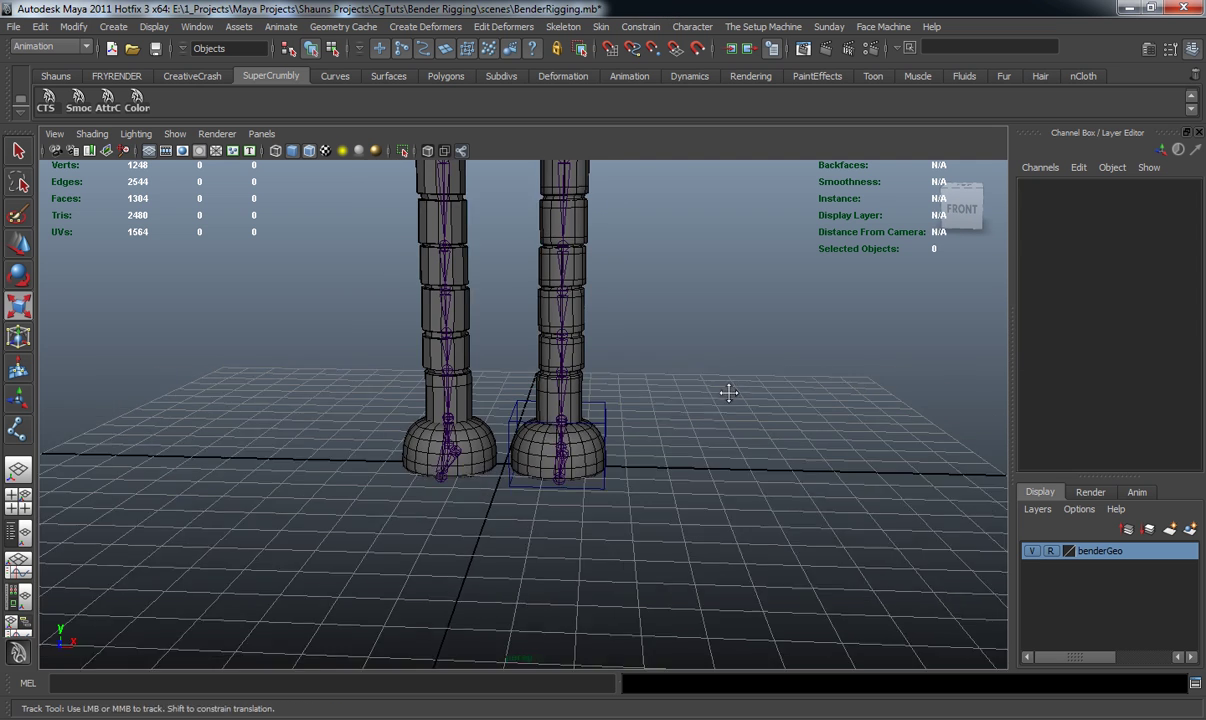
alt+middle_drag(728, 384, 731, 405)
click(611, 424)
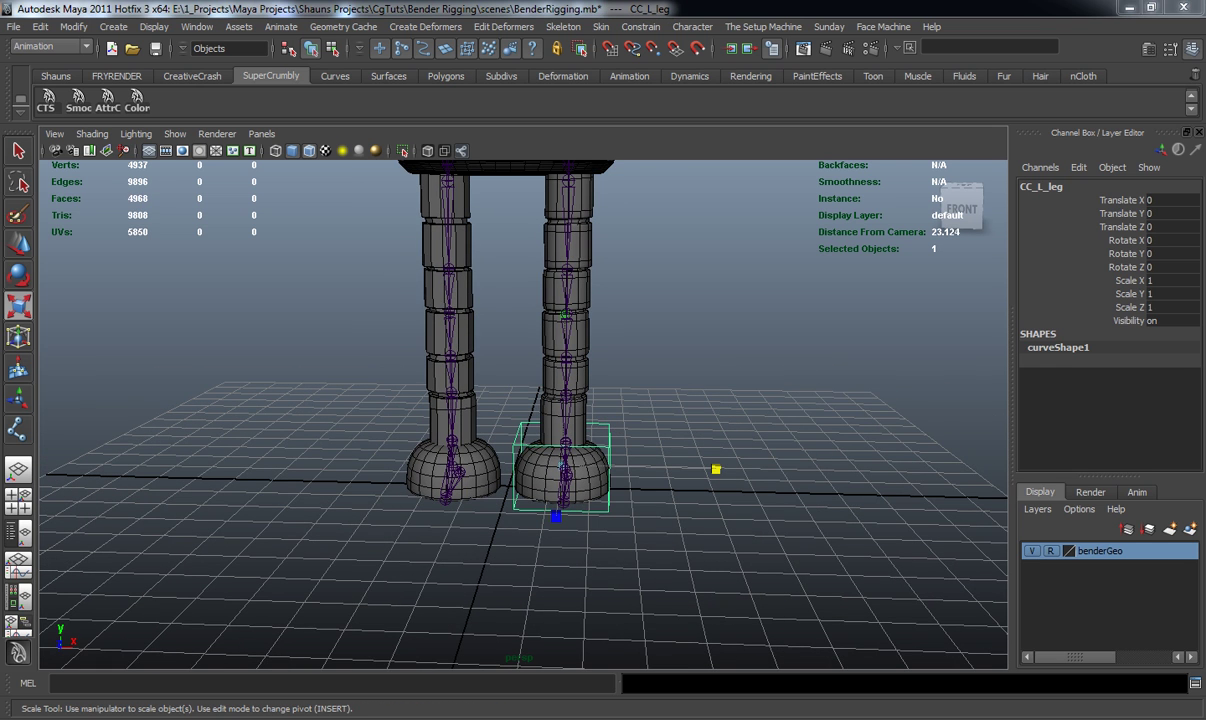
click(895, 430)
alt+drag(895, 430, 614, 431)
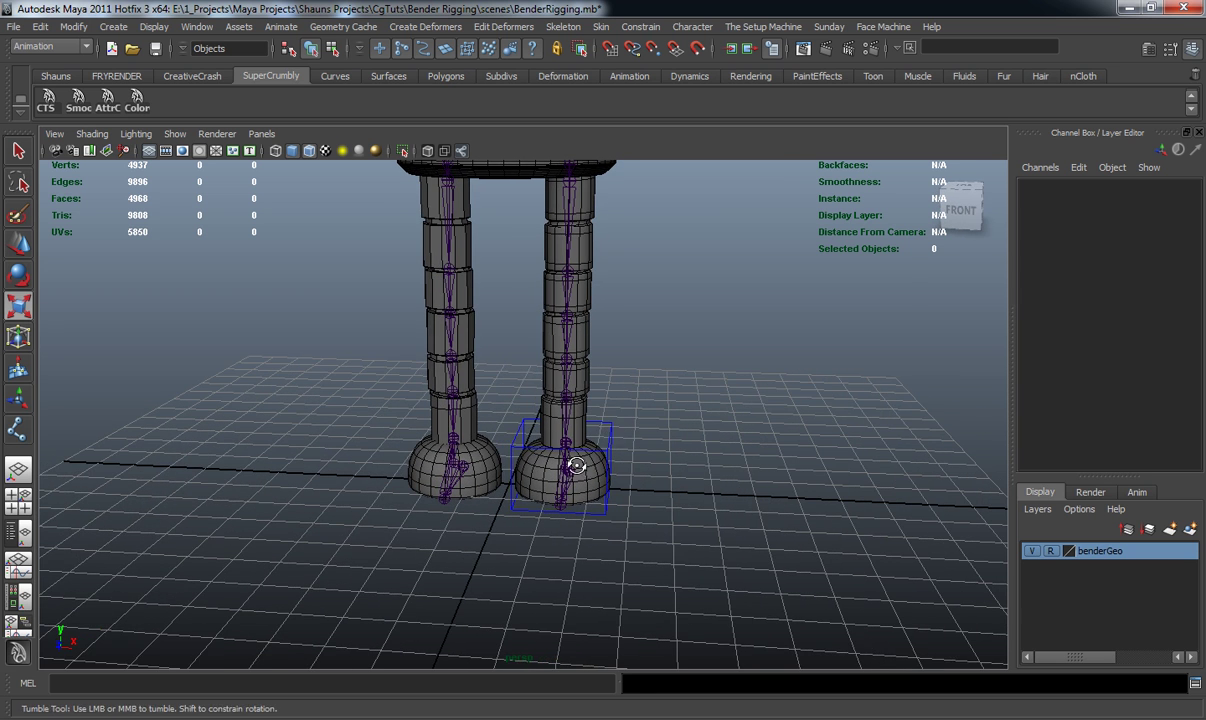
alt+drag(533, 440, 582, 457)
alt+right_drag(582, 457, 698, 435)
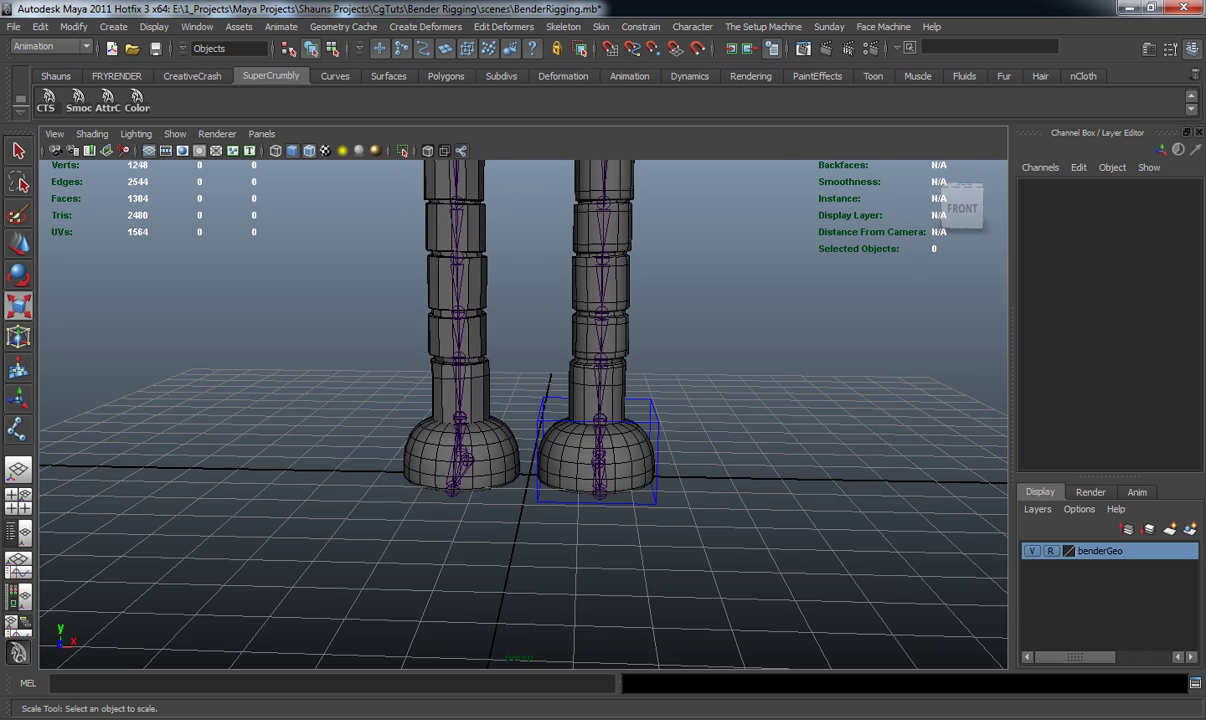
alt+right_drag(441, 372, 436, 456)
alt+middle_drag(436, 456, 440, 432)
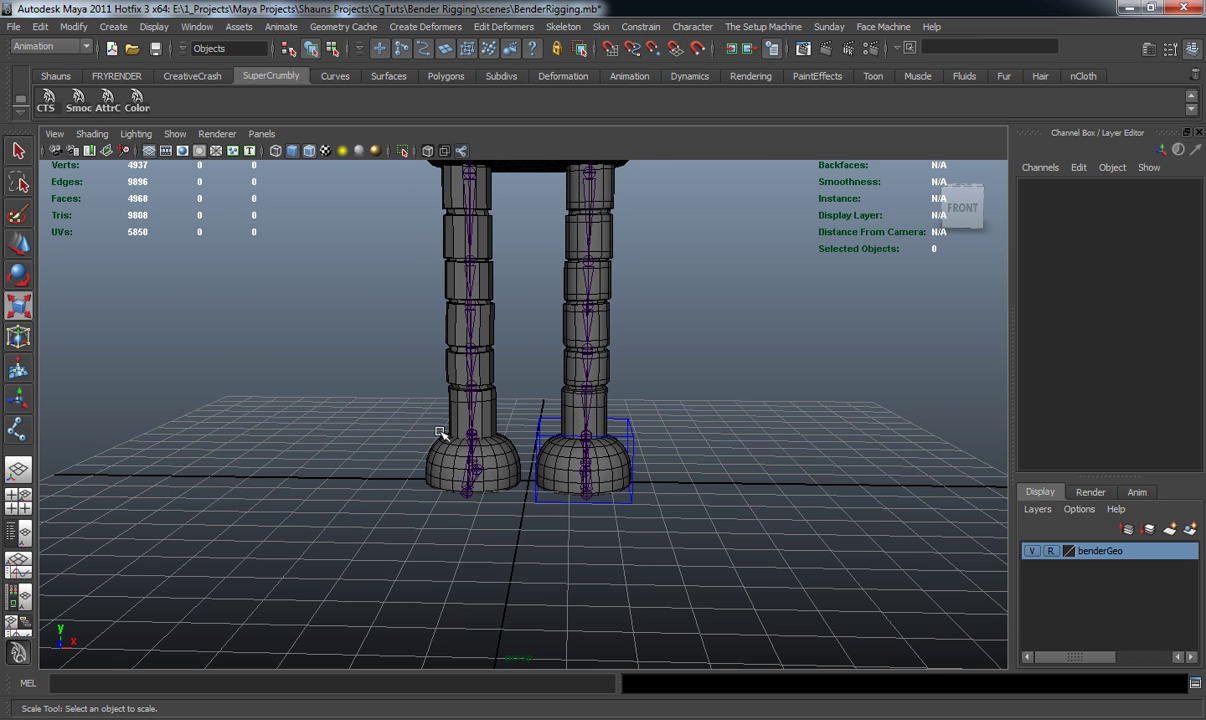
alt+drag(490, 447, 445, 430)
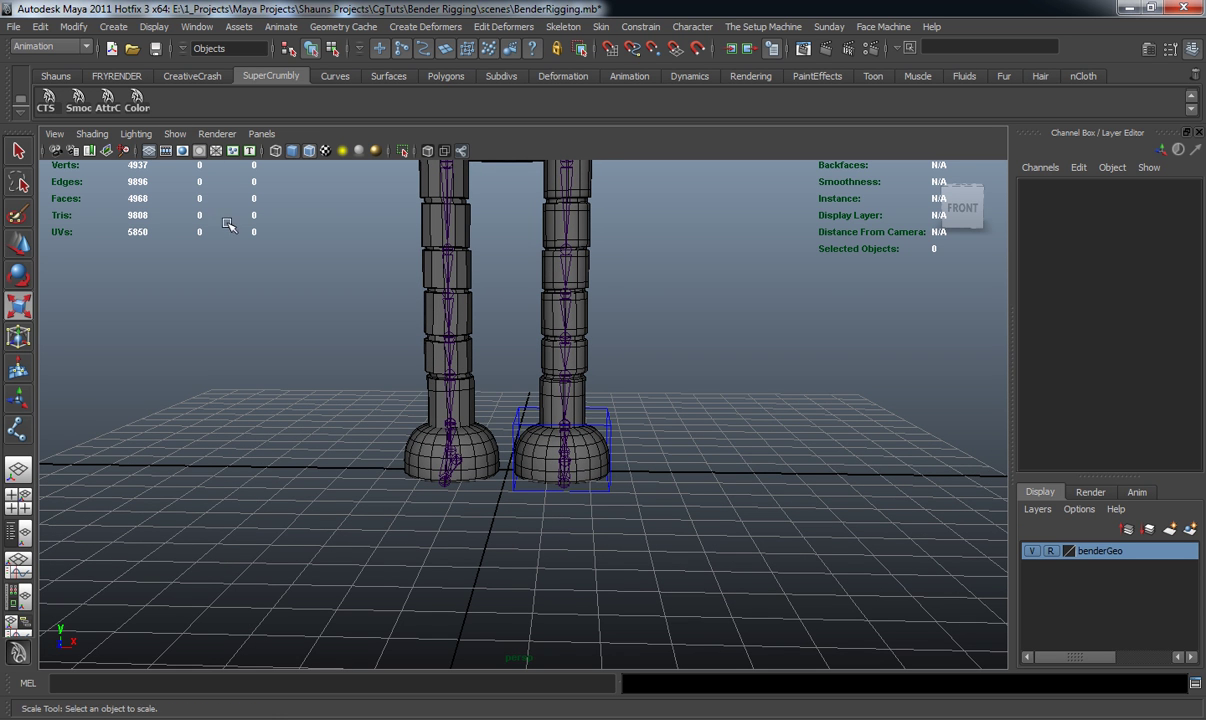
Compare the shapes in the Wizard_Controllers and mz_ctrlCreator tools again, closing both tools
click(57, 76)
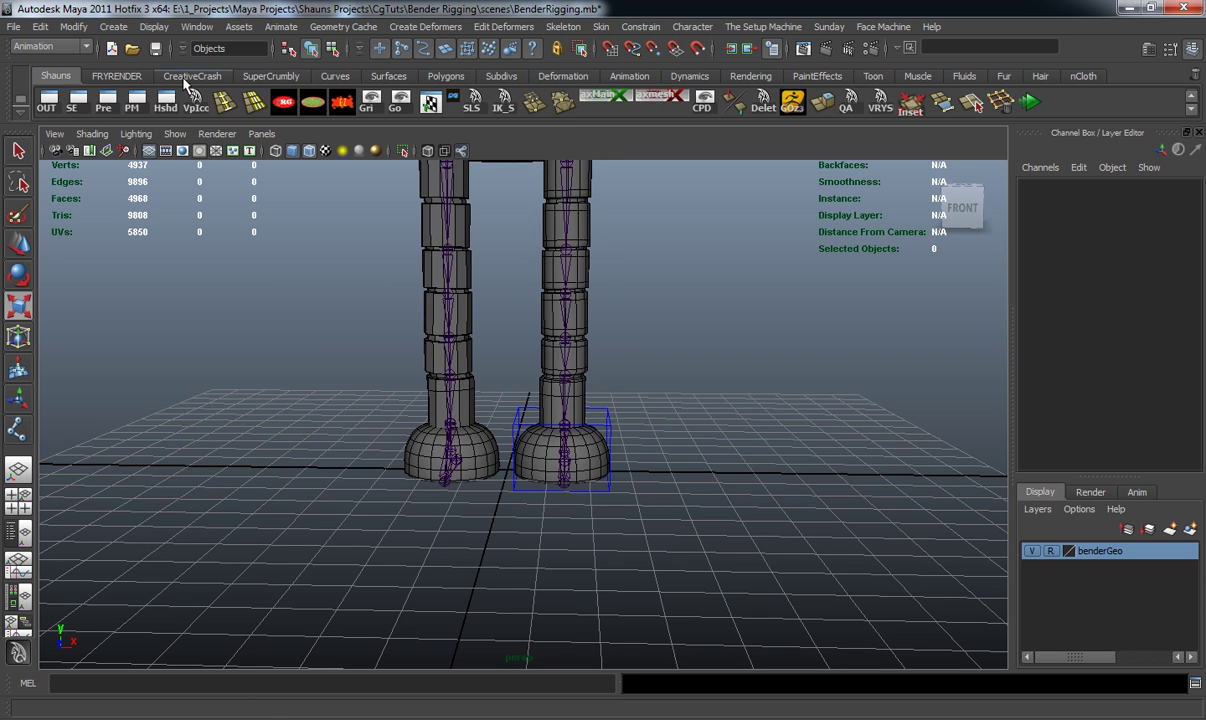
click(192, 76)
click(343, 104)
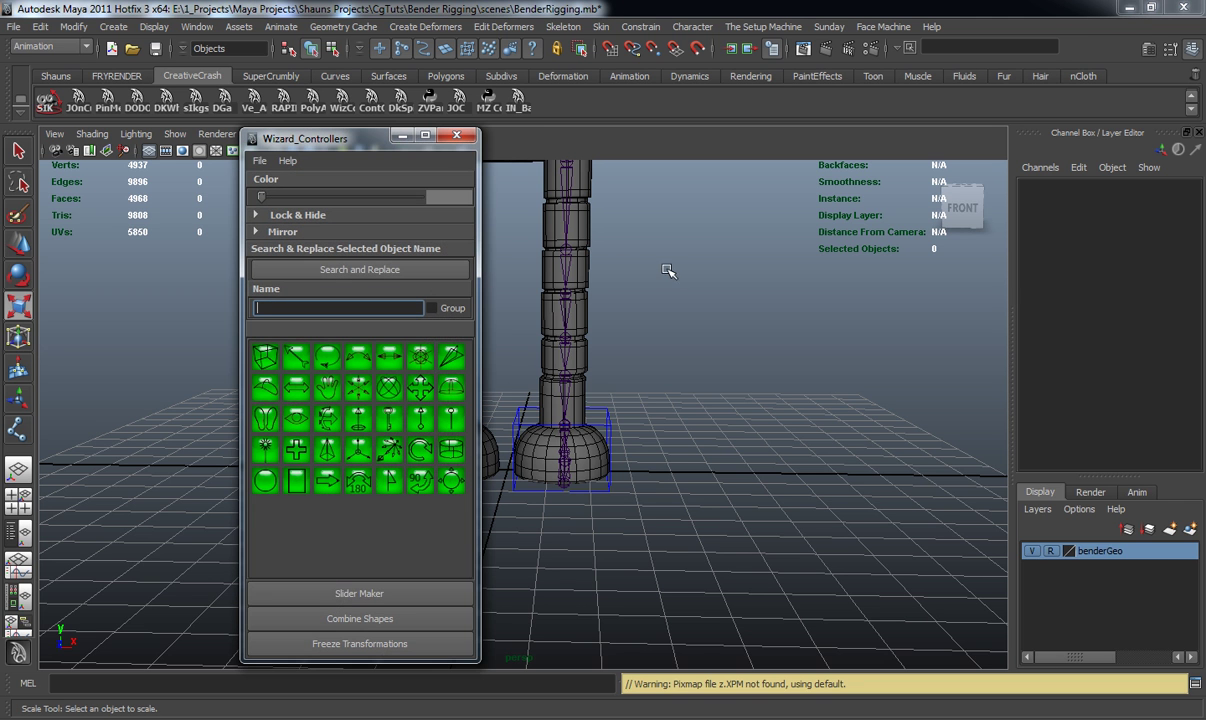
click(457, 136)
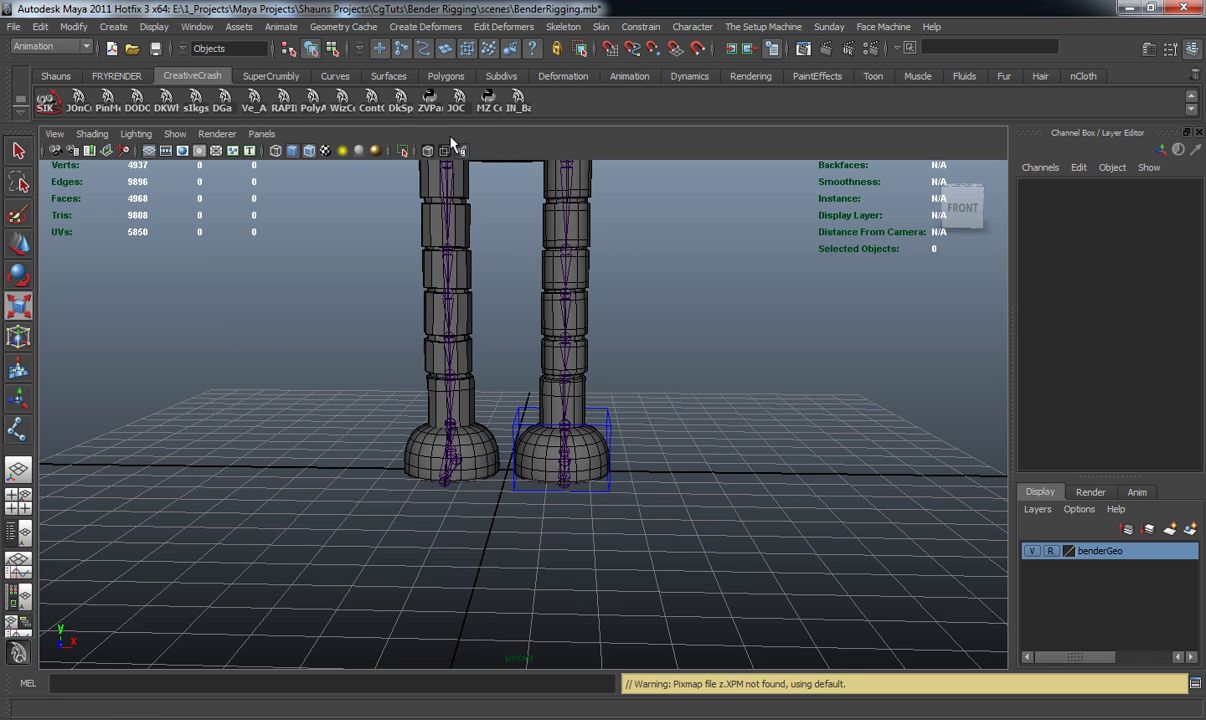
click(343, 104)
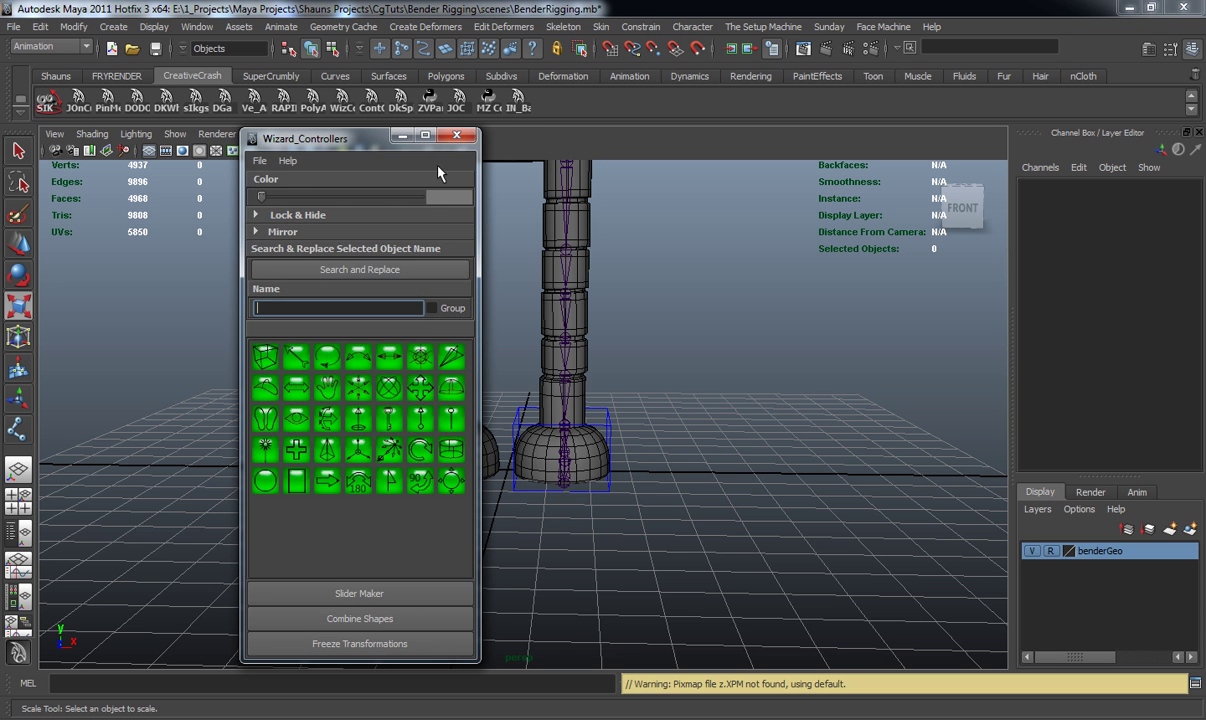
click(457, 136)
click(488, 100)
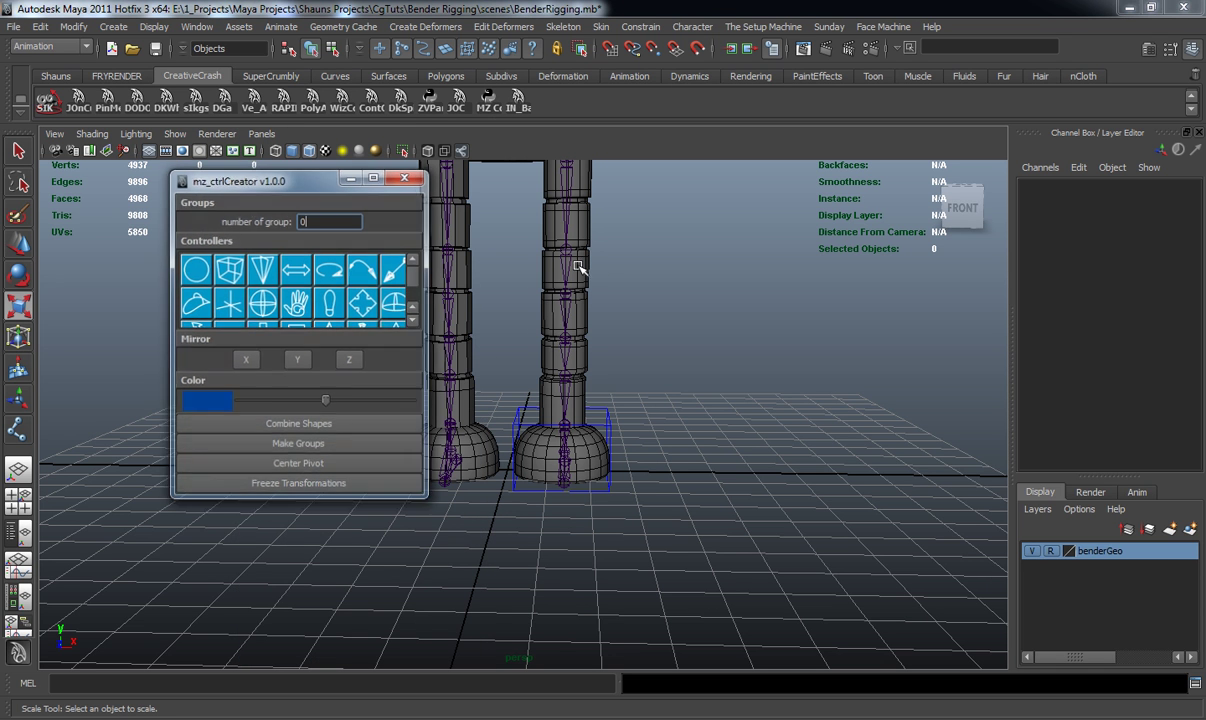
click(406, 177)
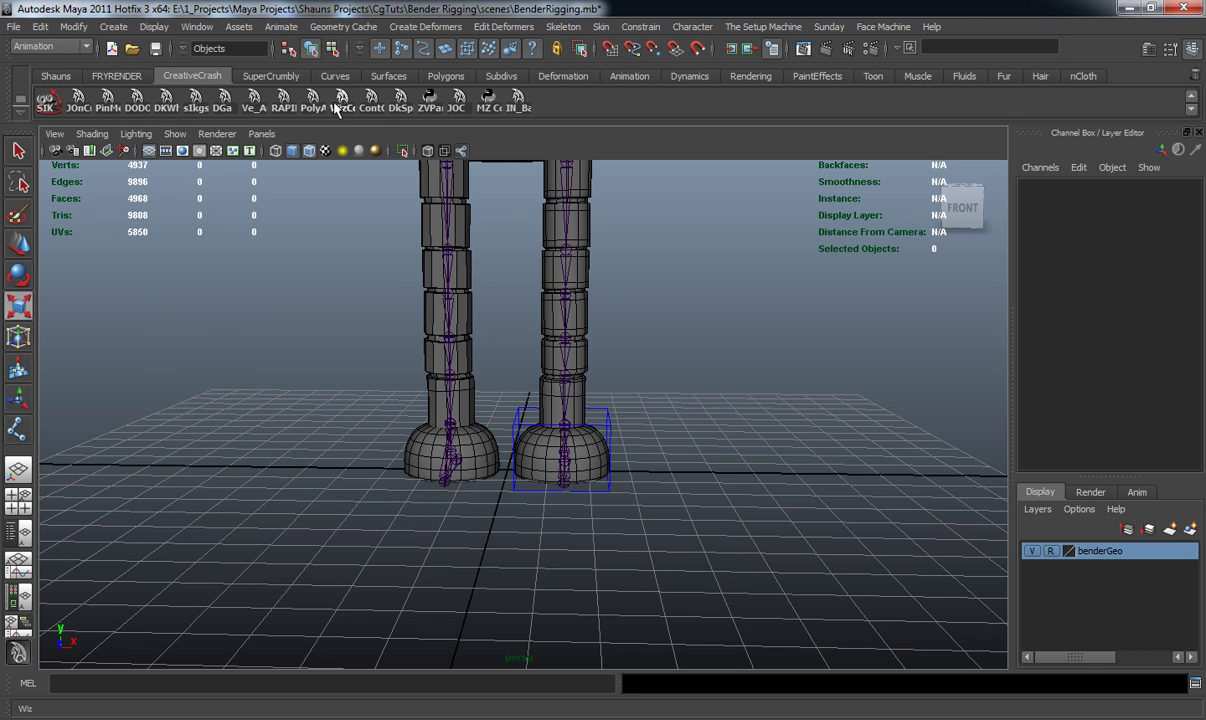
Create an E-shaped control curve and move it behind the left arm, near the elbow
key(r)
scroll(638, 374, down, 6)
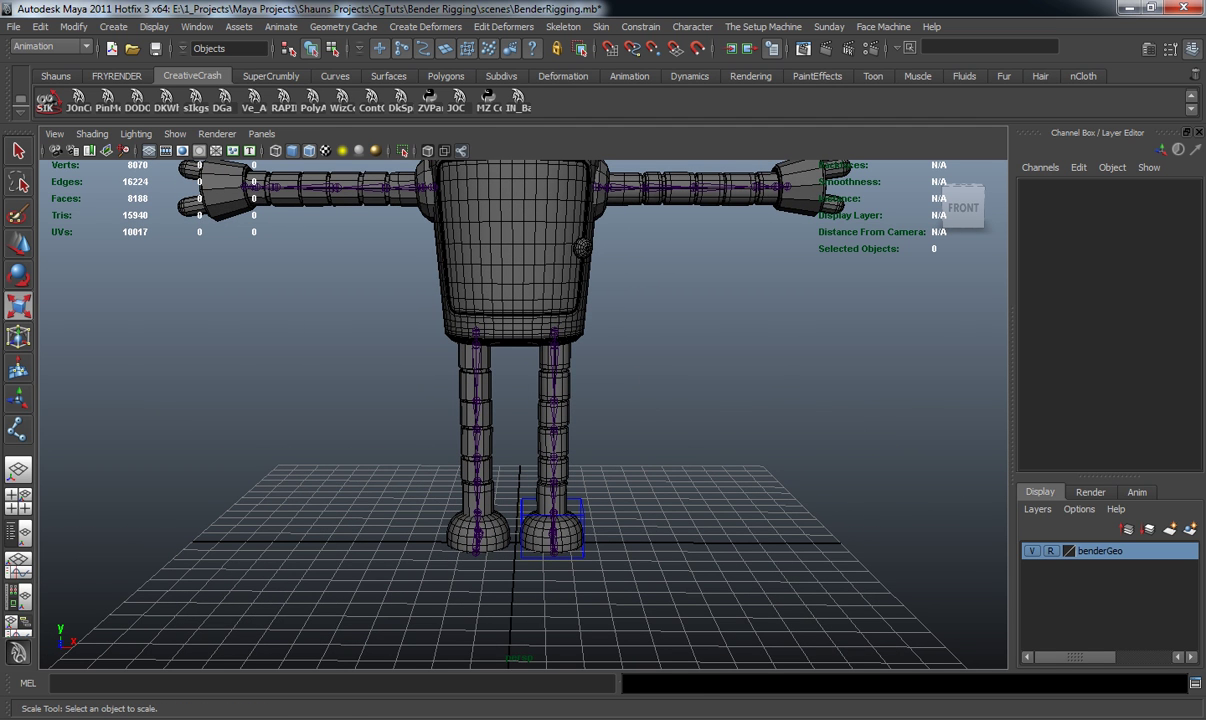
key(z)
alt+middle_drag(621, 498, 614, 434)
scroll(614, 434, up, 3)
alt+drag(614, 434, 607, 443)
scroll(607, 443, down, 5)
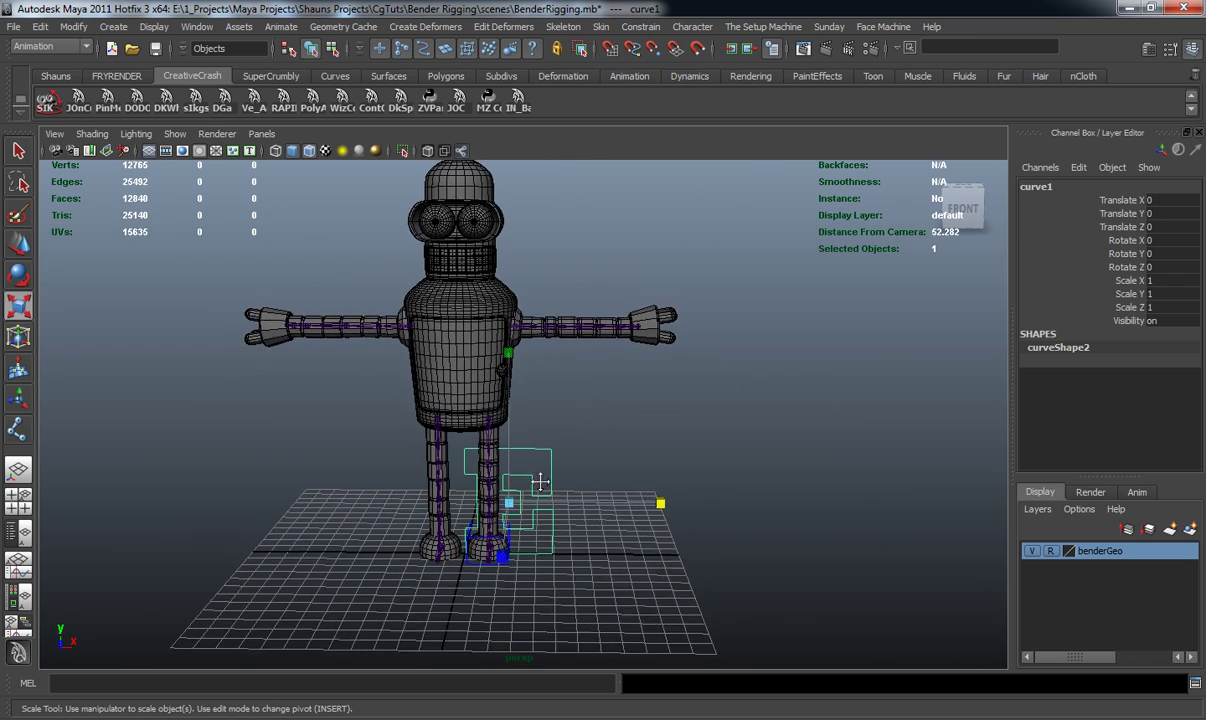
scroll(538, 464, up, 2)
alt+drag(535, 507, 509, 566)
key(w)
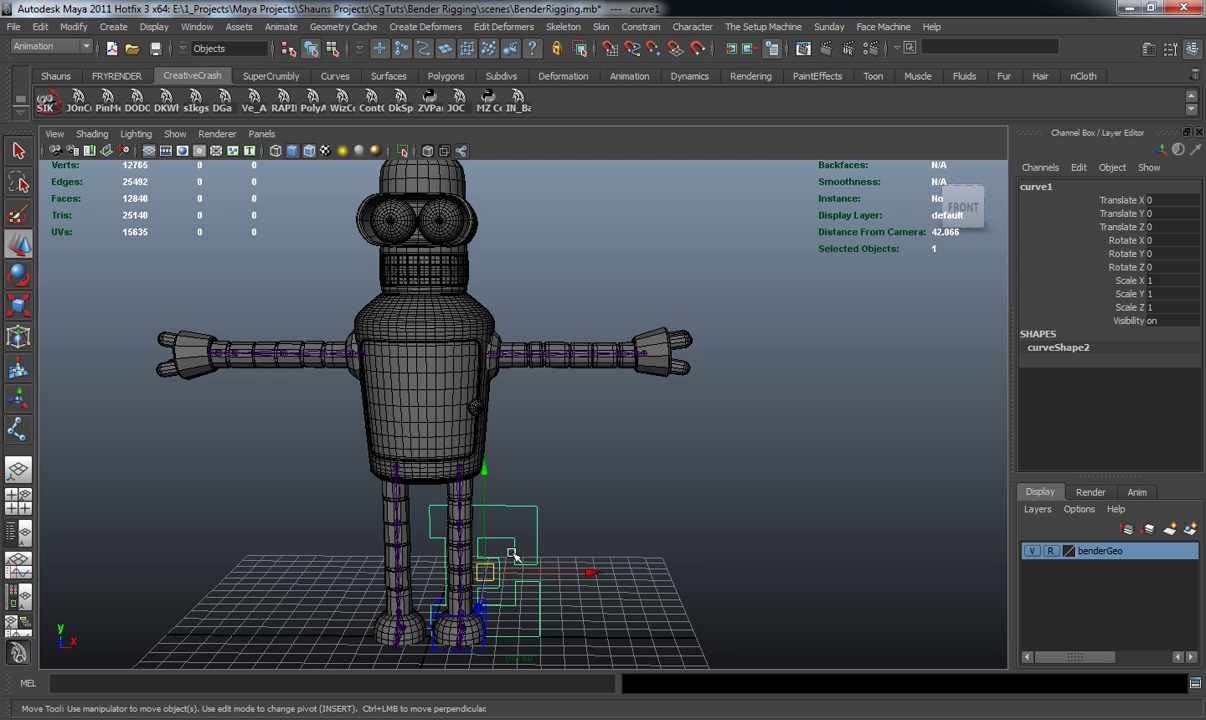
scroll(571, 436, up, 5)
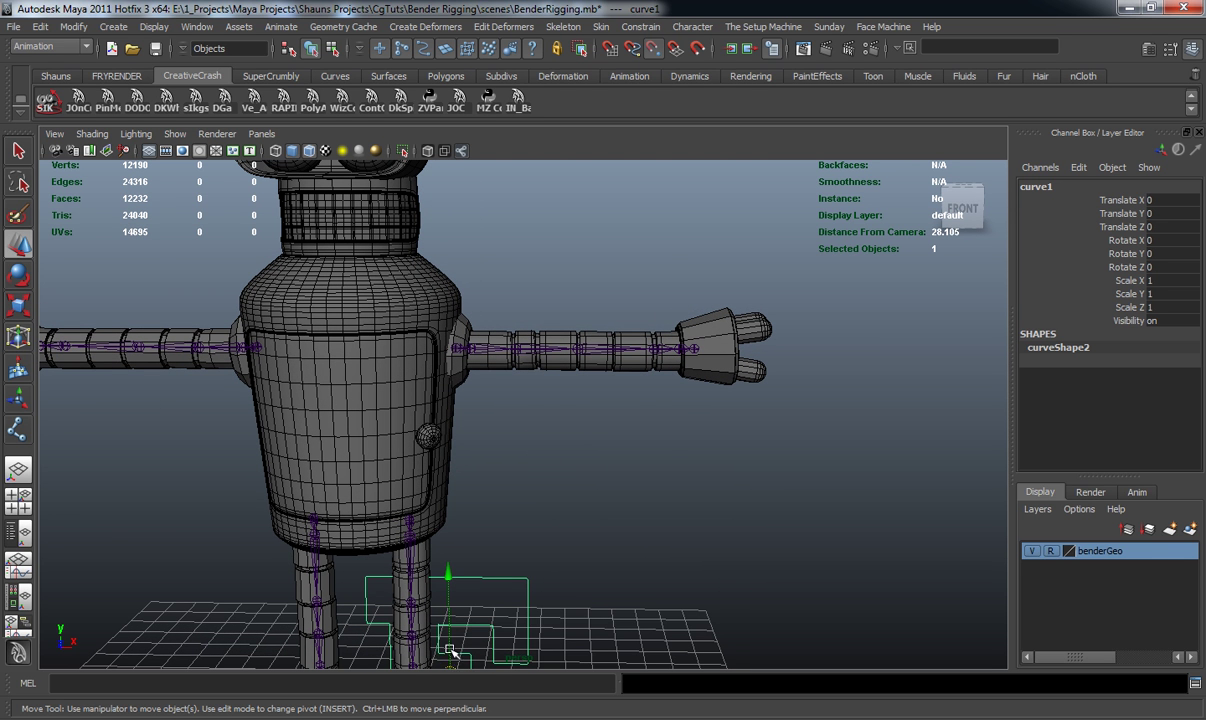
drag(448, 660, 646, 349)
Scale the E-shaped control curve uniformly to about 0.27
key(r)
click(560, 358)
click(618, 378)
alt+drag(619, 452, 627, 520)
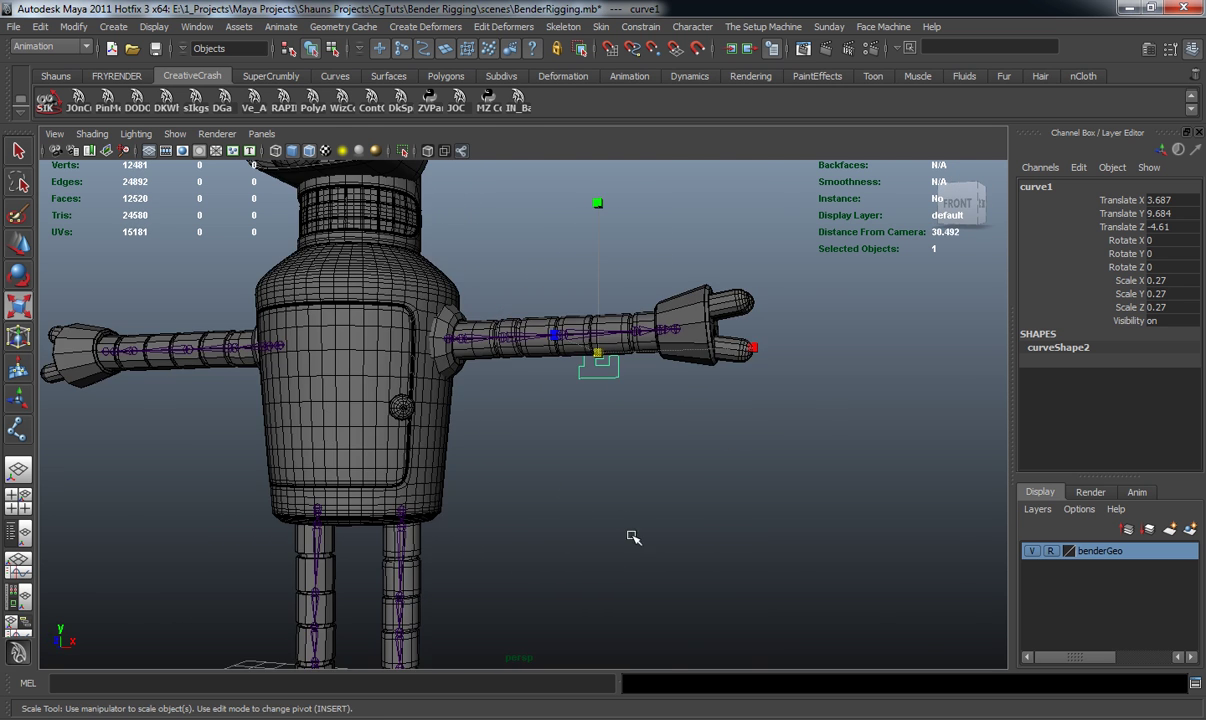
Freeze the transformations of the E-shaped curve together with those of CC_L_leg
alt+middle_drag(627, 520, 695, 337)
alt+drag(695, 337, 598, 453)
shift+click(565, 453)
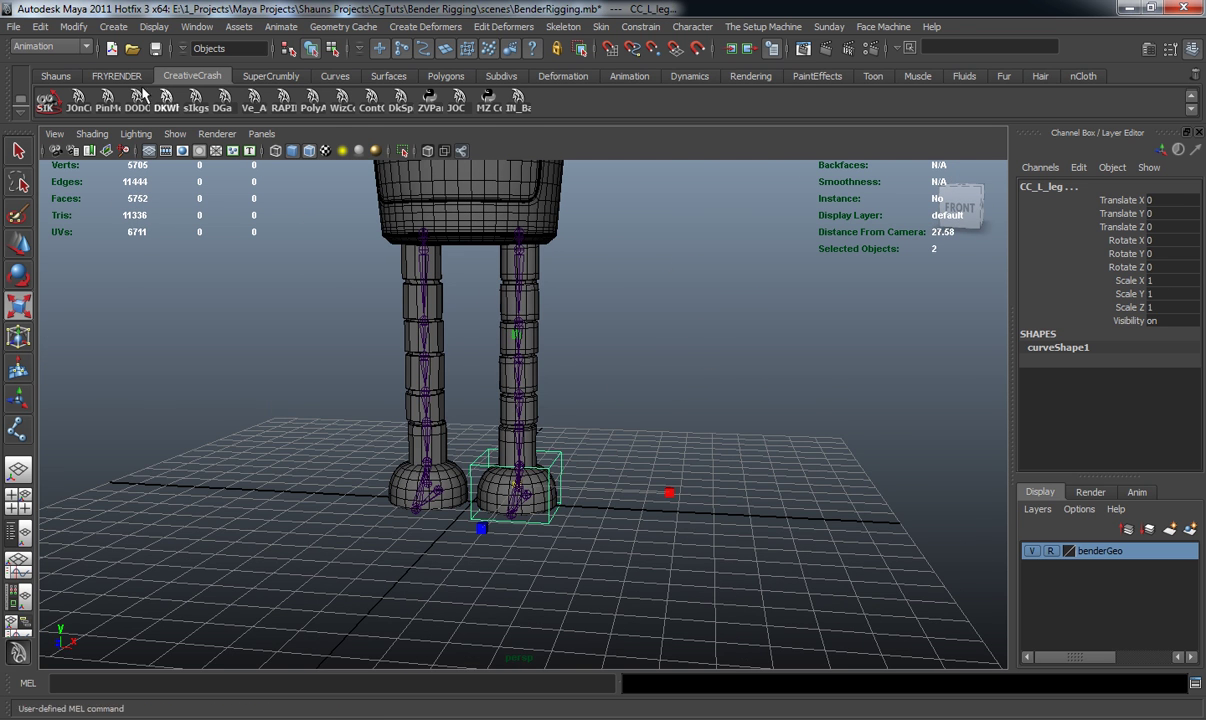
click(58, 78)
click(340, 108)
click(689, 299)
Color the E-shaped control curve behind the left elbow bright blue
alt+drag(689, 299, 652, 419)
click(712, 245)
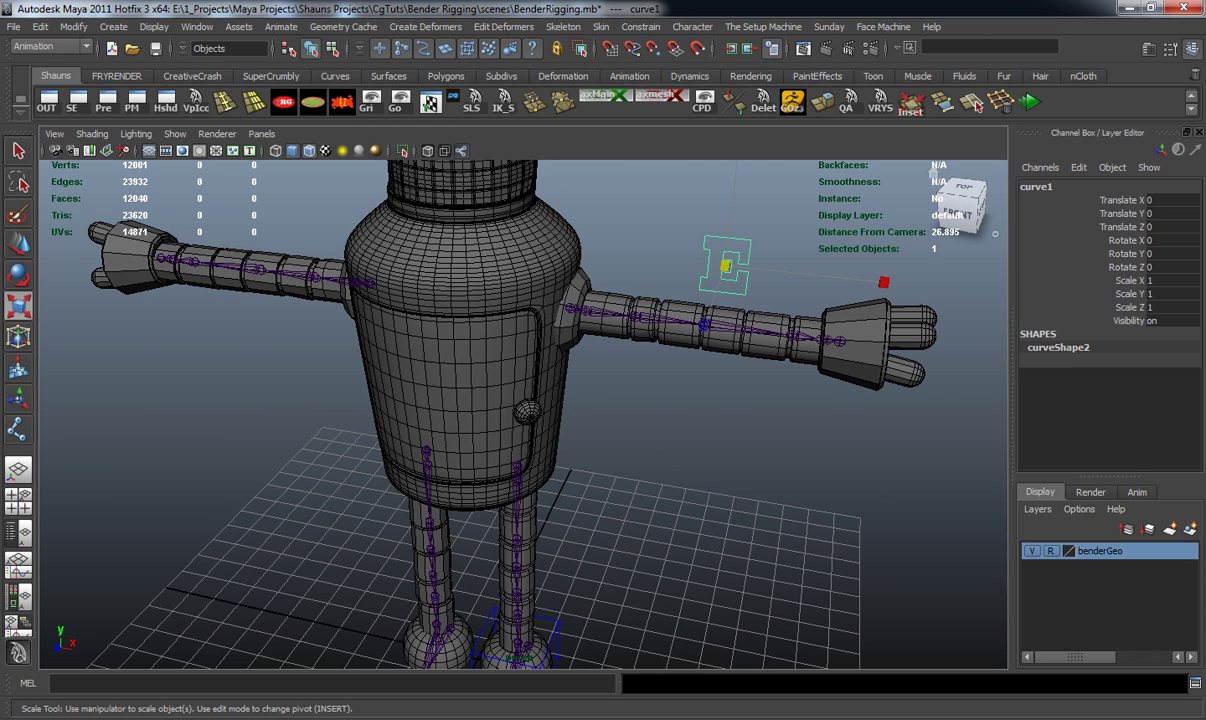
drag(882, 237, 529, 200)
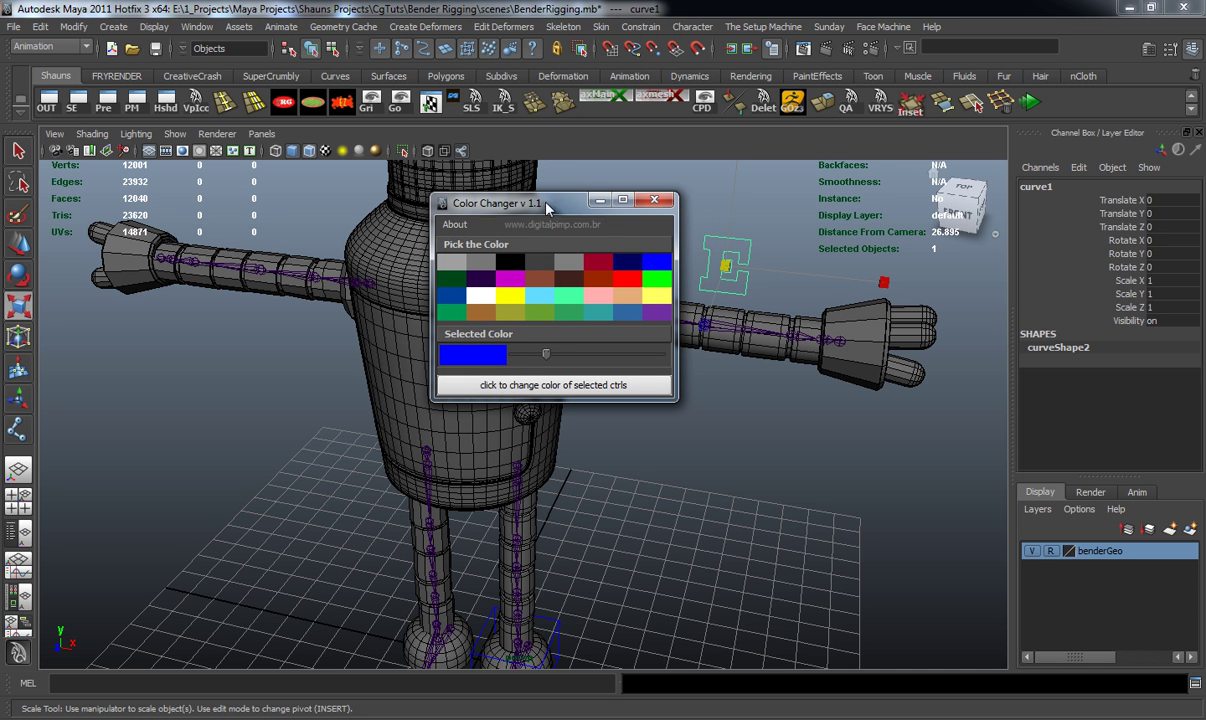
drag(511, 193, 723, 254)
click(867, 261)
alt+drag(628, 460, 647, 436)
click(680, 459)
Create a curved four-direction arrow control and move it up behind the body to about Y 11.1, Z -3.27
alt+right_drag(647, 436, 598, 450)
alt+drag(601, 453, 616, 450)
alt+right_drag(616, 450, 568, 452)
alt+middle_drag(568, 452, 572, 467)
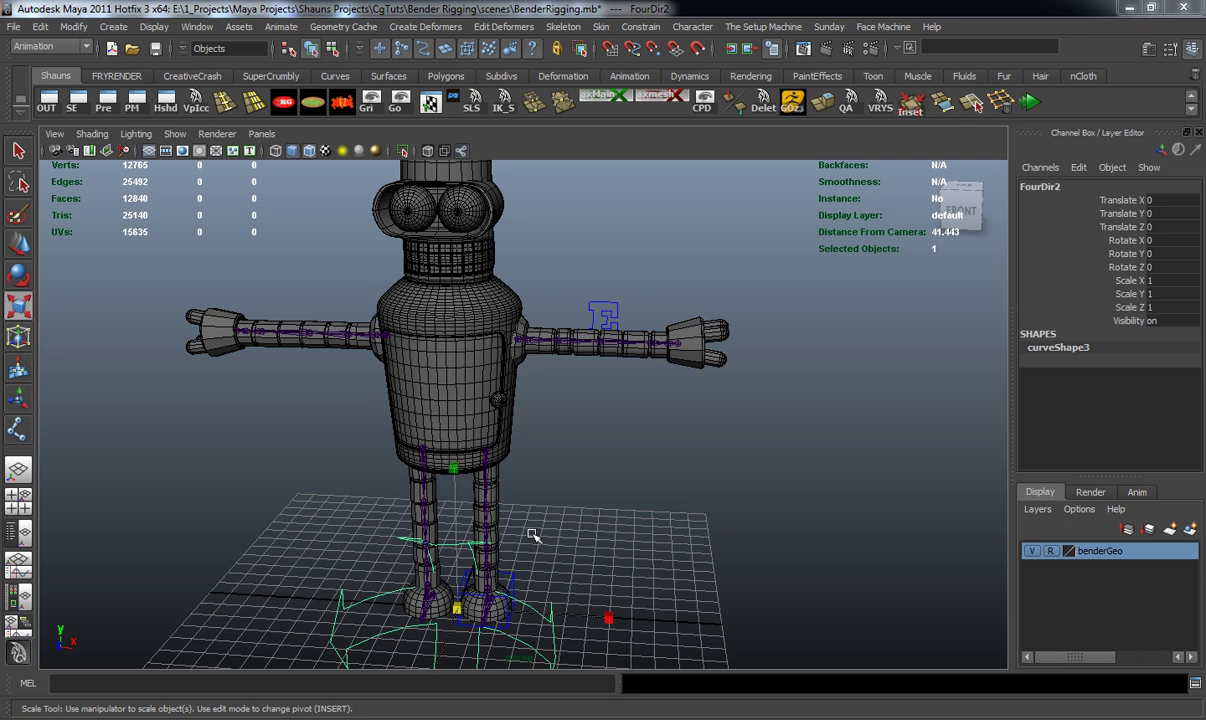
alt+right_drag(533, 479, 470, 489)
alt+drag(470, 489, 447, 497)
key(w)
drag(437, 440, 370, 338)
drag(362, 393, 608, 368)
Rotate the four-direction arrow control to 180 degrees in X and 90 degrees in Y
key(e)
key(Return)
drag(586, 265, 629, 420)
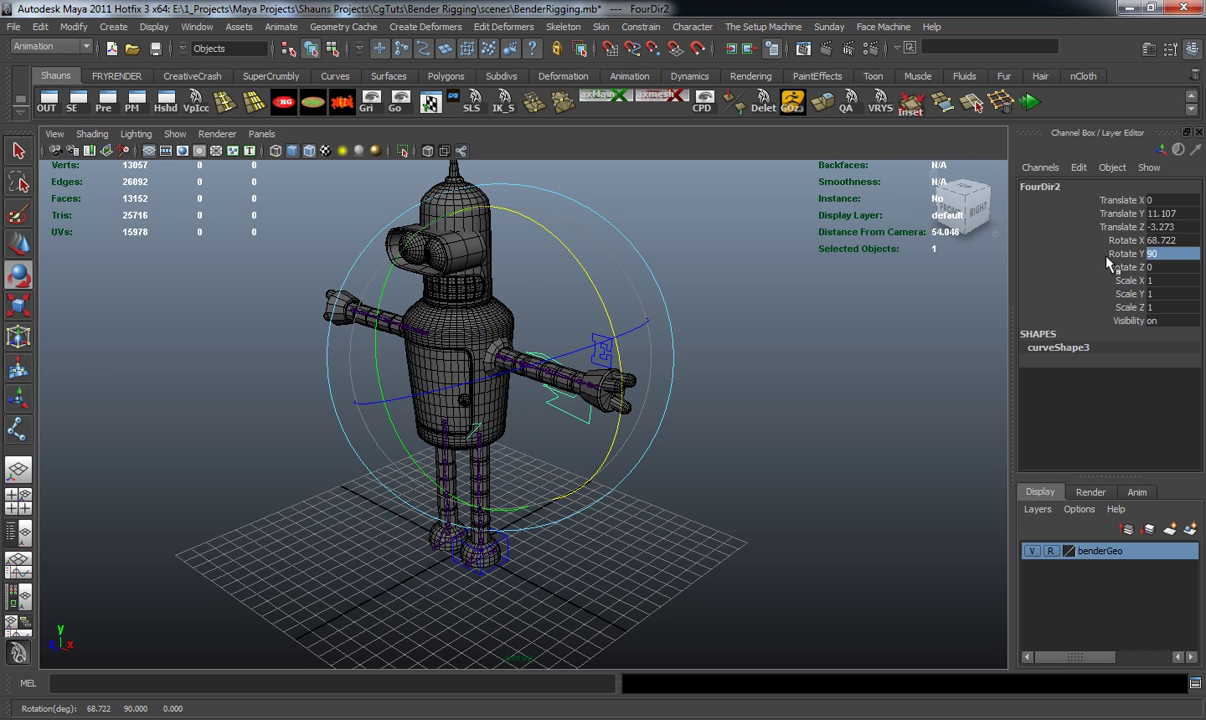
click(1157, 244)
text(90)
key(Return)
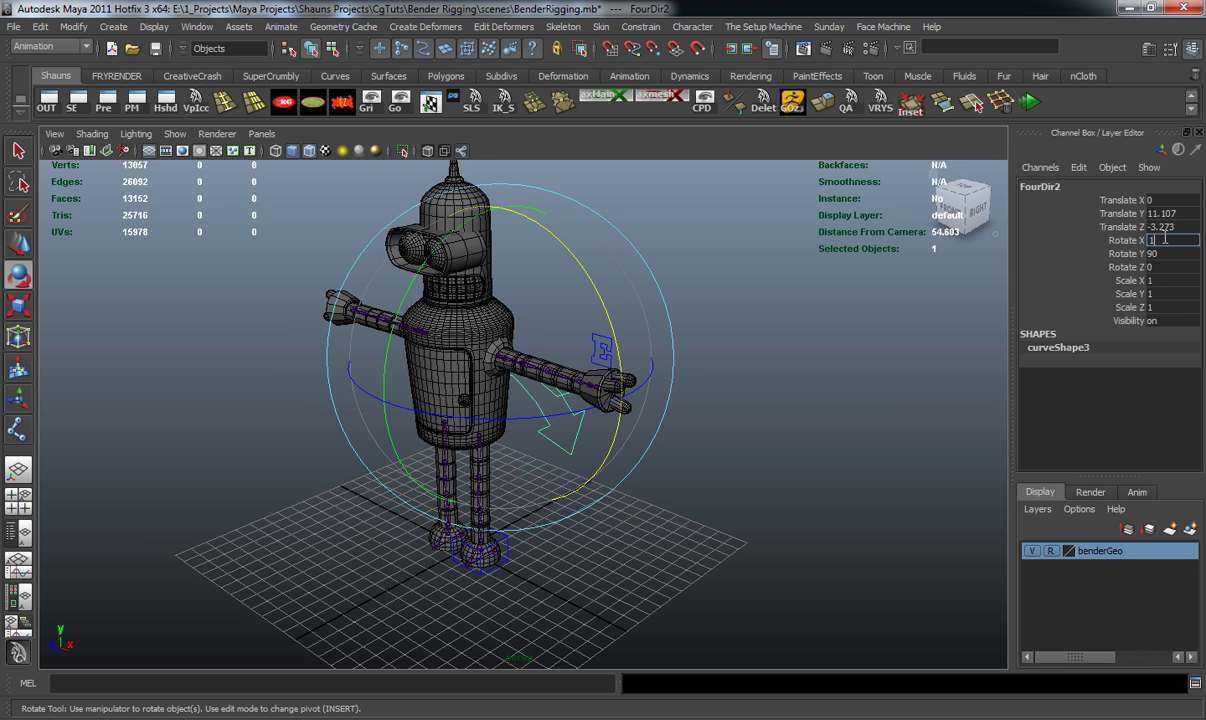
key(Return)
Move the four-direction arrow control to the left upper arm and scale it uniformly to about 0.257
alt+right_drag(587, 307, 540, 390)
alt+middle_drag(540, 390, 597, 515)
key(w)
drag(563, 370, 374, 457)
drag(565, 395, 573, 269)
key(r)
drag(566, 355, 88, 322)
alt+drag(186, 344, 615, 362)
Fit the four-direction arrow control around the left shoulder at about X 3.76, Y 12.71, Z -0.13
key(w)
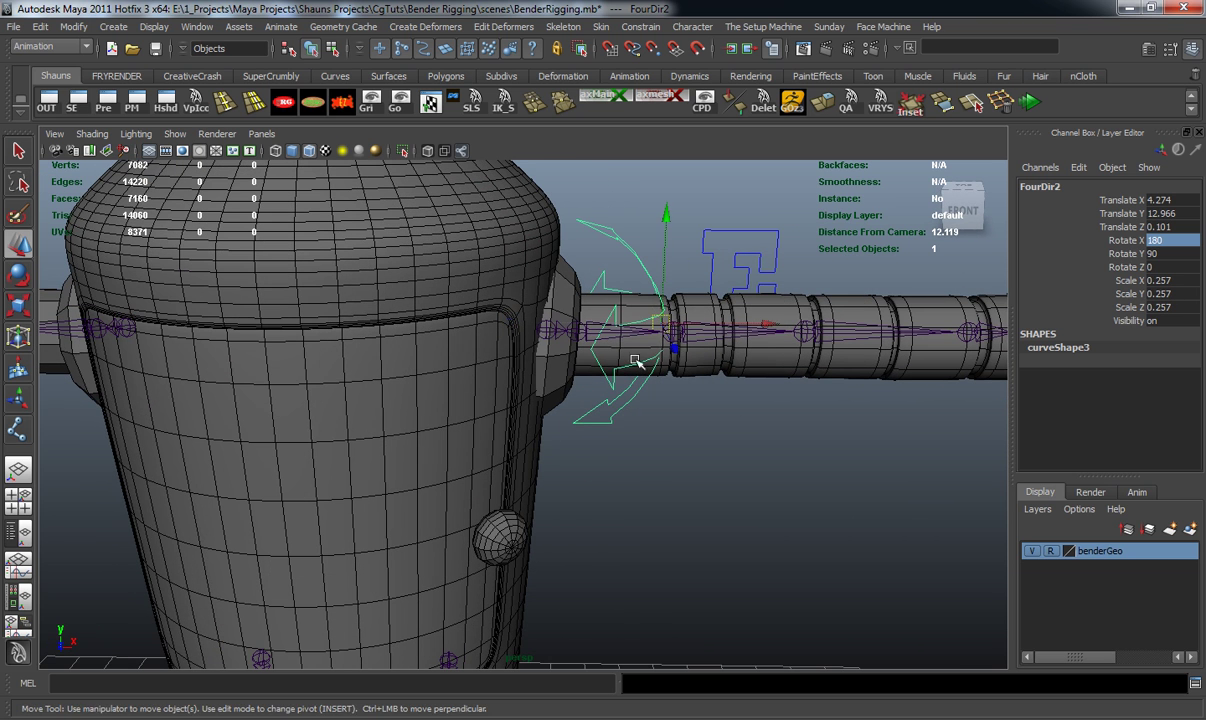
drag(776, 326, 746, 326)
drag(632, 215, 633, 236)
alt+drag(612, 300, 556, 320)
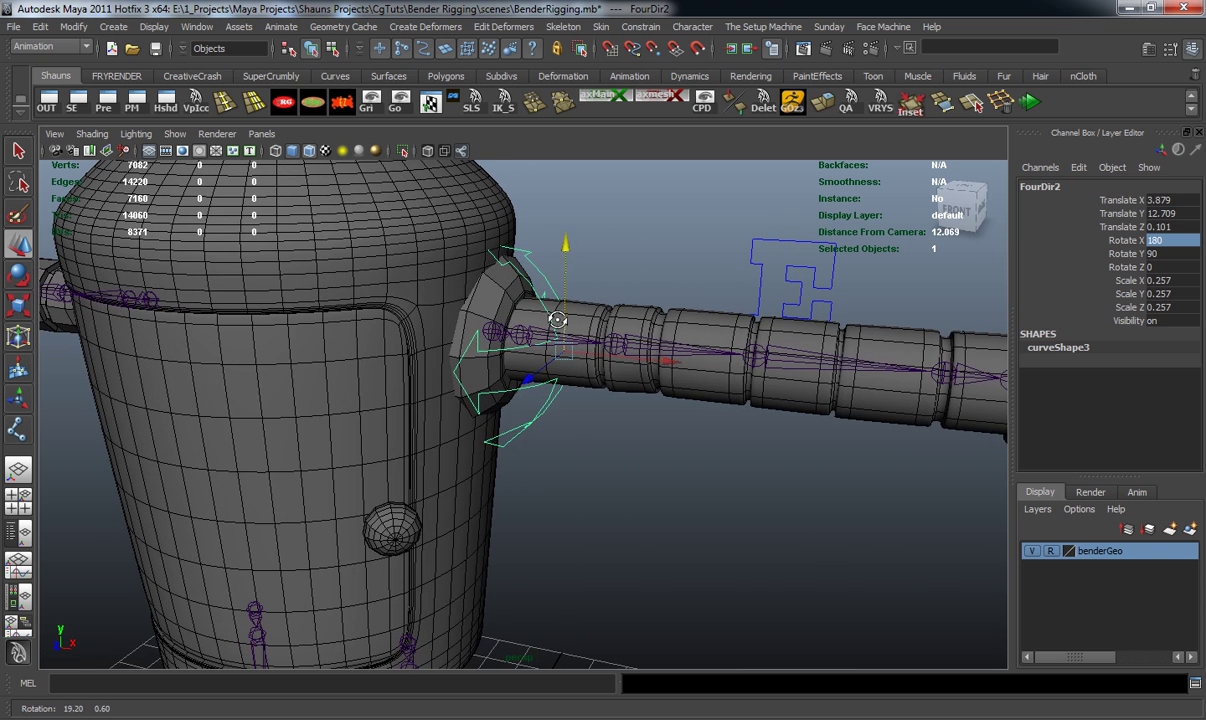
drag(670, 358, 374, 372)
Rename the four-direction arrow control around the left shoulder as CC_l_Shoulder
double_click(1061, 187)
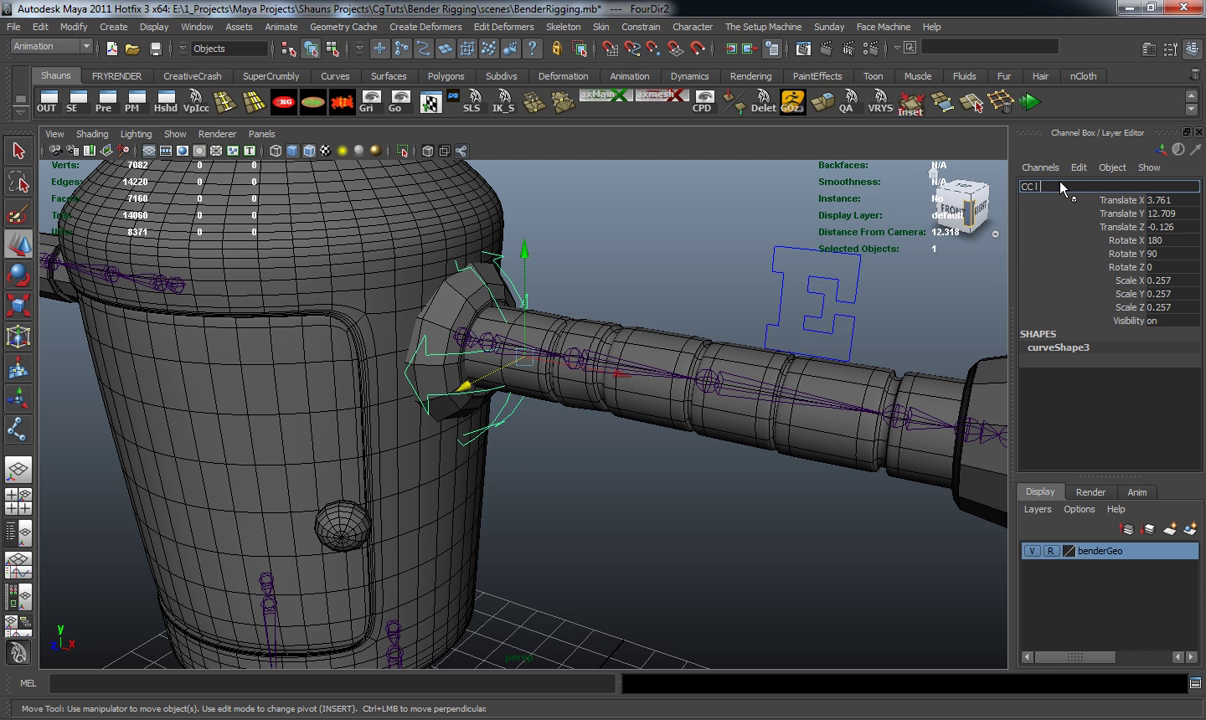
text(CC_l_Shoulder)
key(Return)
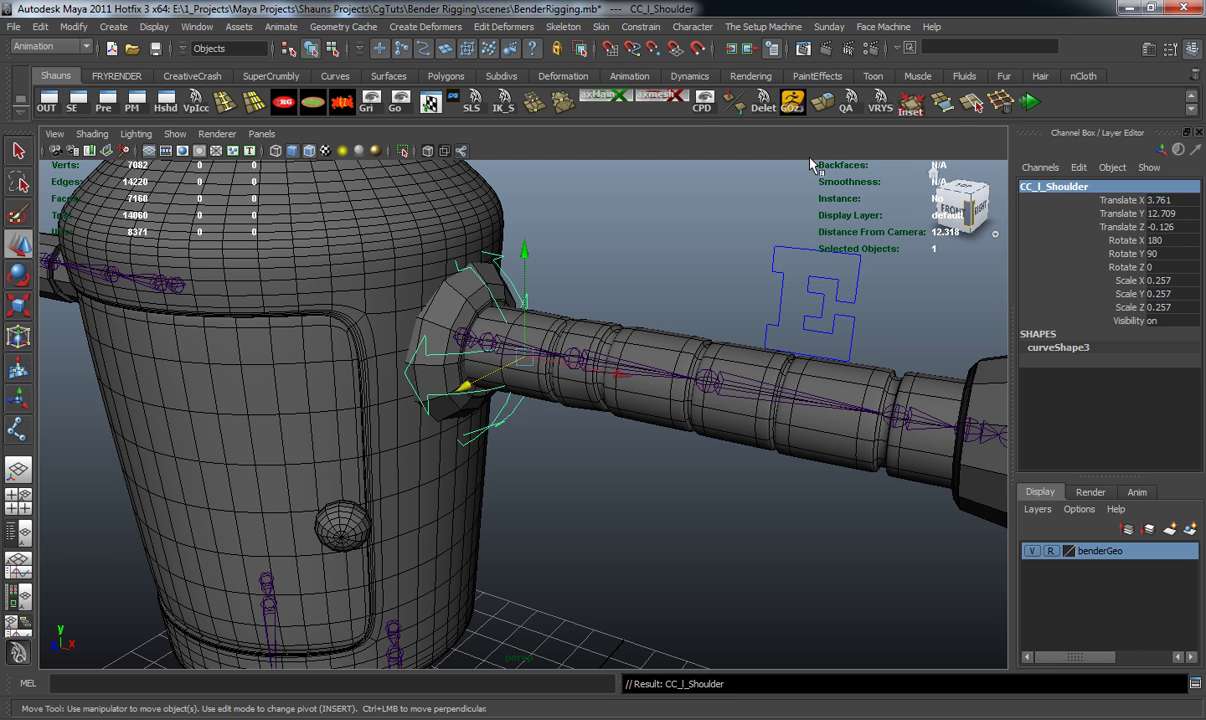
click(700, 264)
Clean up the E-shaped curve's channel box attributes again and rename the curve as CC_L_Elbow
alt+drag(700, 264, 662, 275)
click(810, 264)
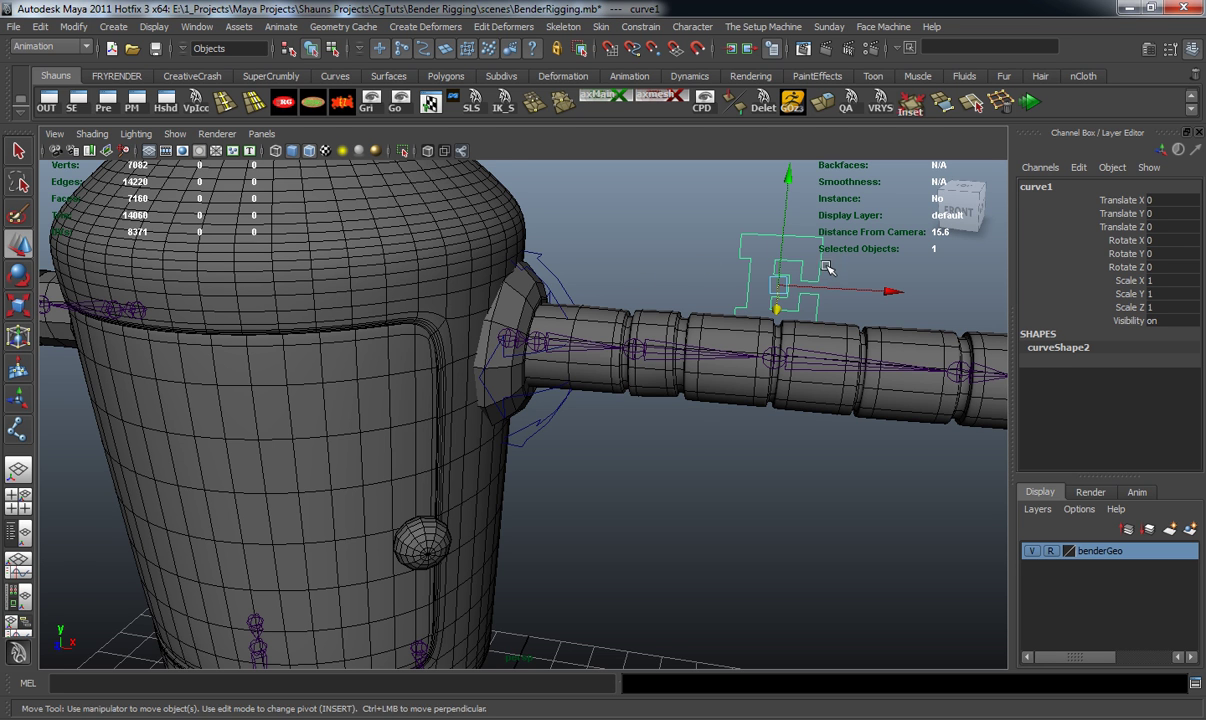
click(345, 104)
click(1046, 190)
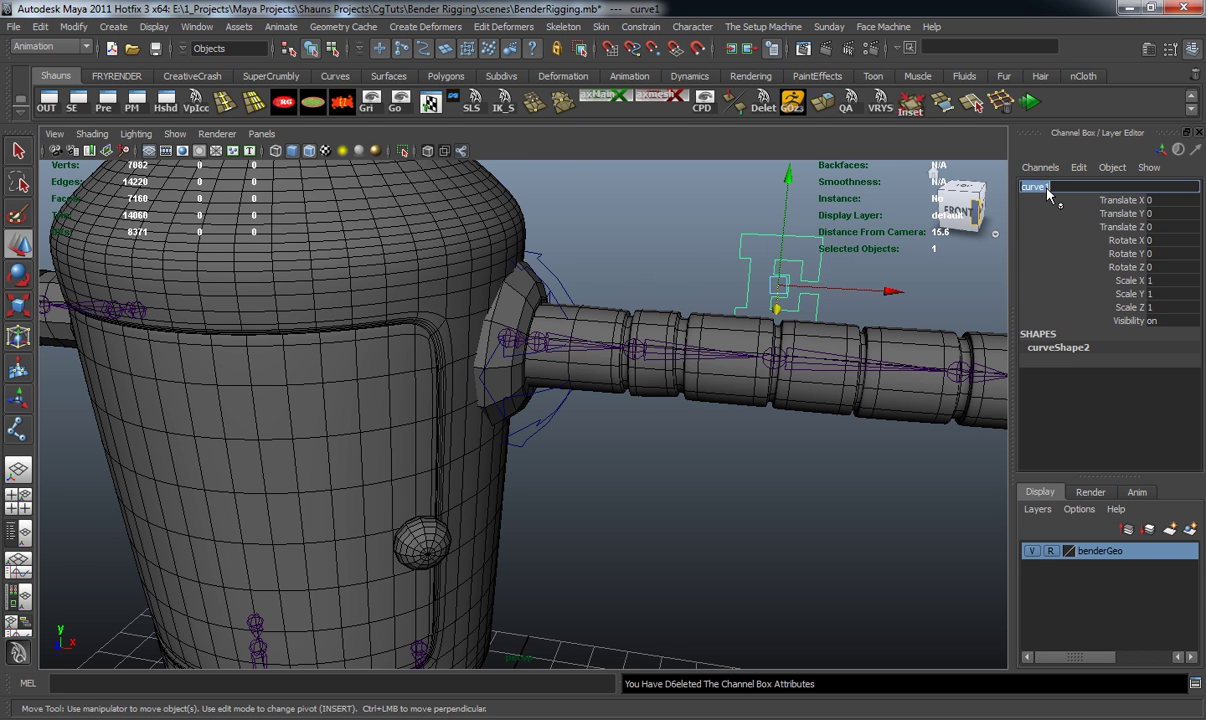
text(CC L Elbow)
key(Return)
alt+right_drag(703, 509, 628, 552)
click(628, 552)
alt+drag(632, 557, 637, 553)
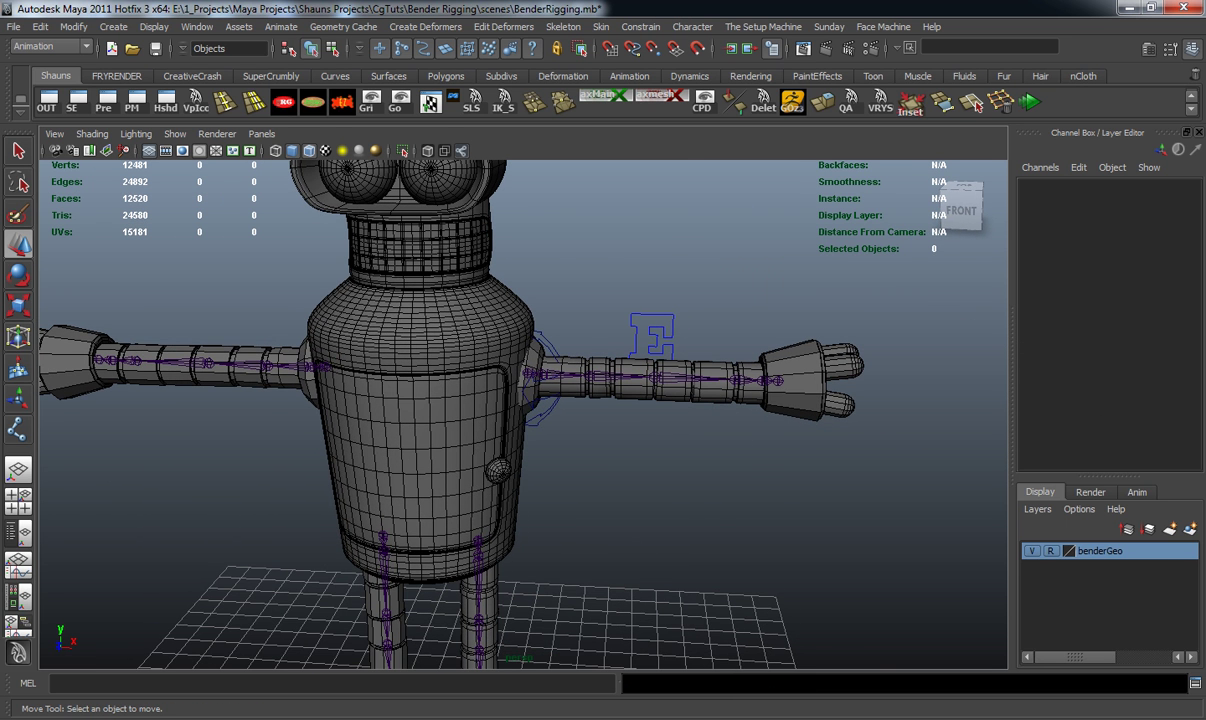
Create a box control curve and move it up and out to the left hand
alt+right_drag(654, 446, 514, 380)
alt+drag(514, 380, 478, 443)
drag(439, 395, 450, 156)
drag(543, 274, 709, 304)
Adjust the height and scale of the box control so that it encloses the left hand
alt+drag(706, 306, 650, 375)
scroll(568, 418, up, 6)
key(r)
alt+drag(650, 375, 650, 464)
key(w)
drag(643, 229, 643, 245)
key(r)
drag(748, 345, 613, 325)
key(w)
Freeze the transformations of the box control around the left hand and rename it as CC_L_Arm
click(347, 106)
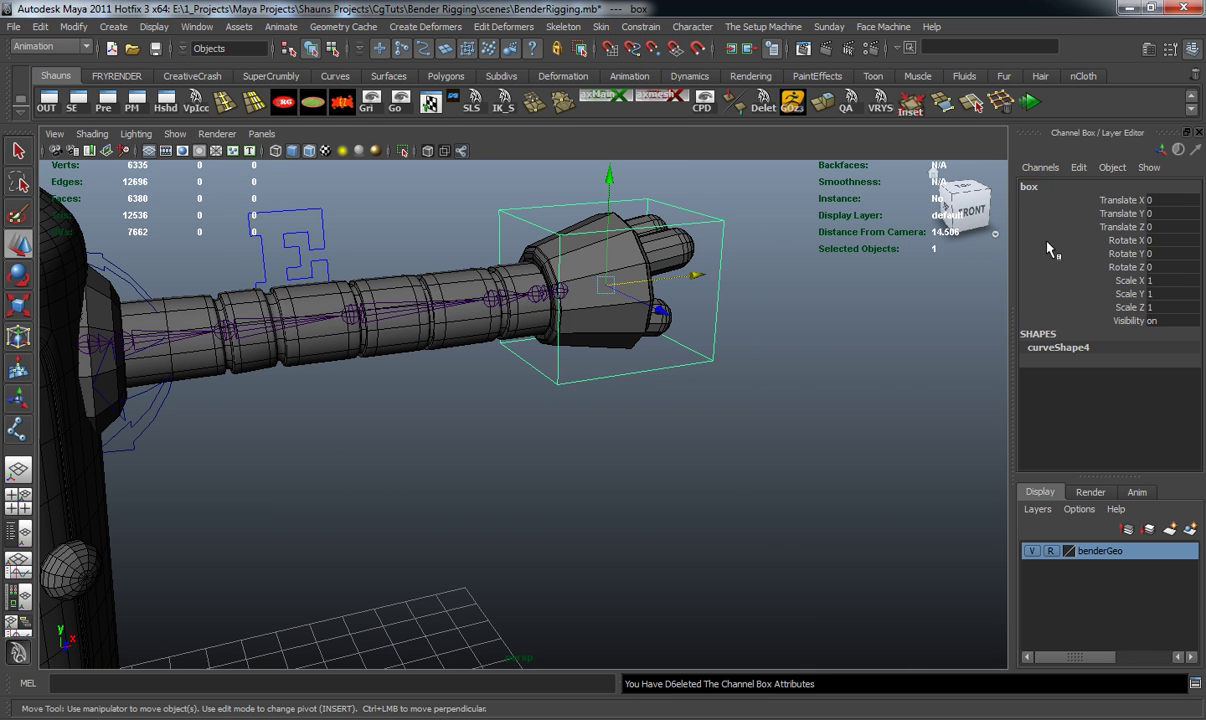
click(1030, 186)
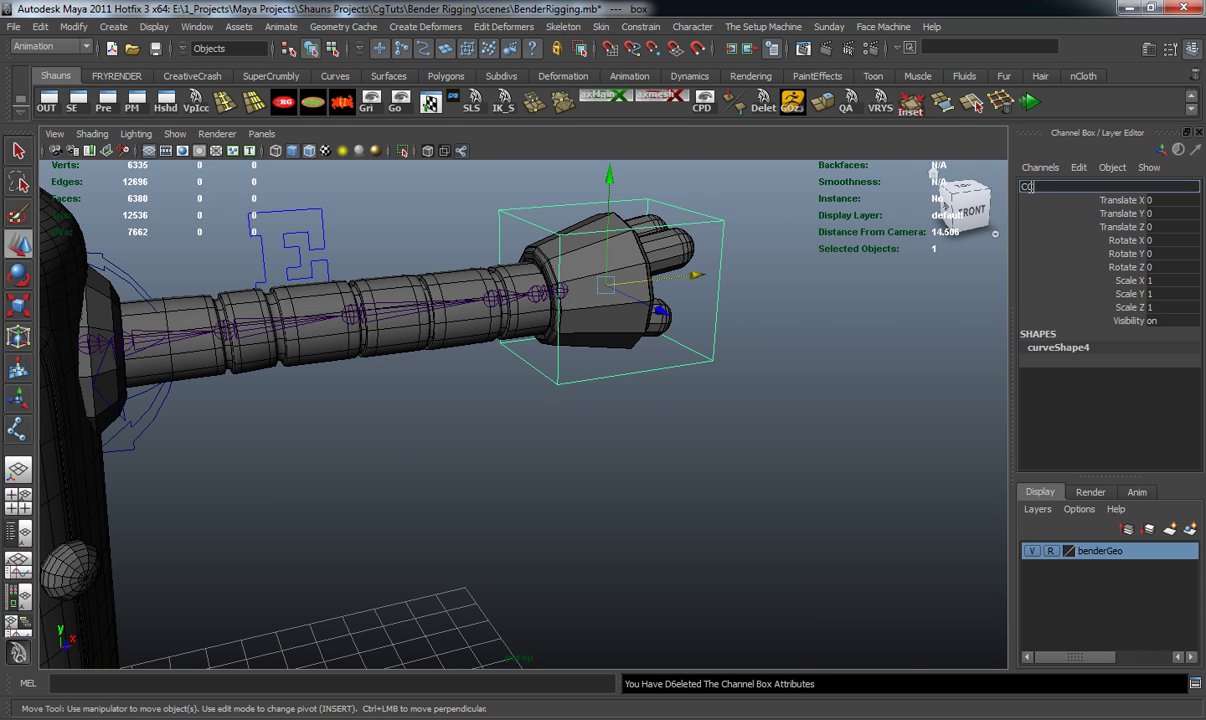
text(CC_L_Arm)
key(Return)
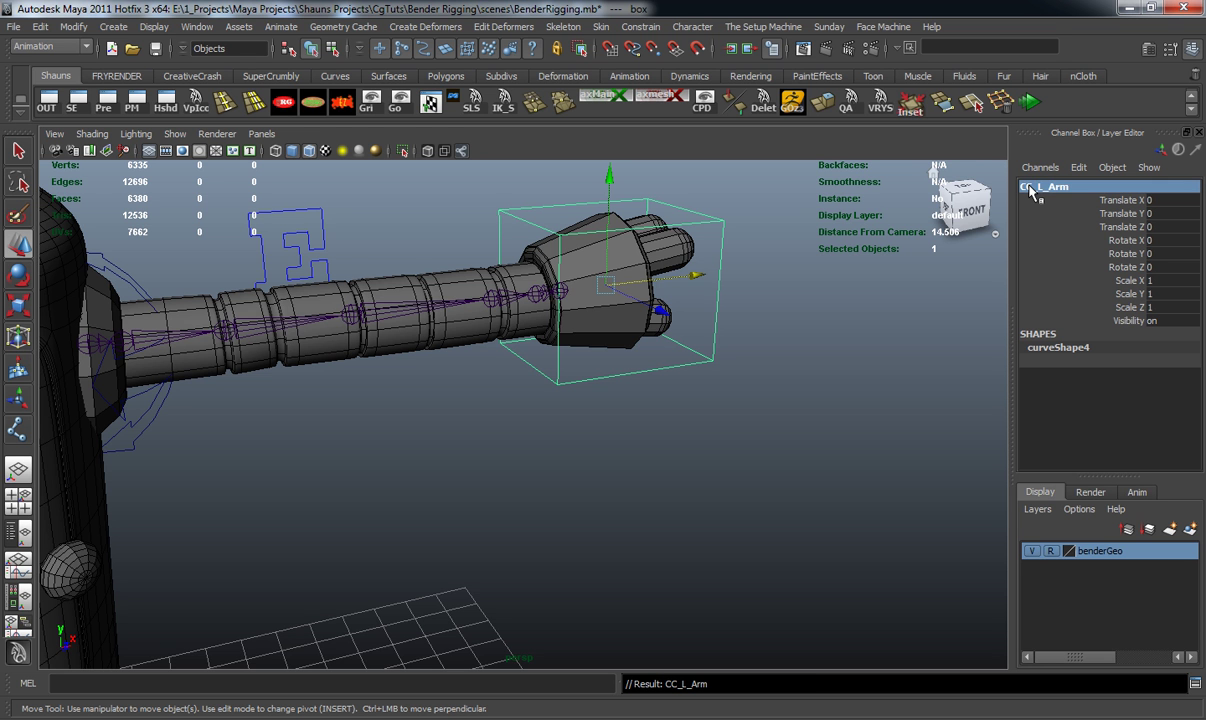
Examine the placement of the left hand, elbow, shoulder and foot control curves from several angles
click(704, 462)
alt+right_drag(704, 462, 506, 474)
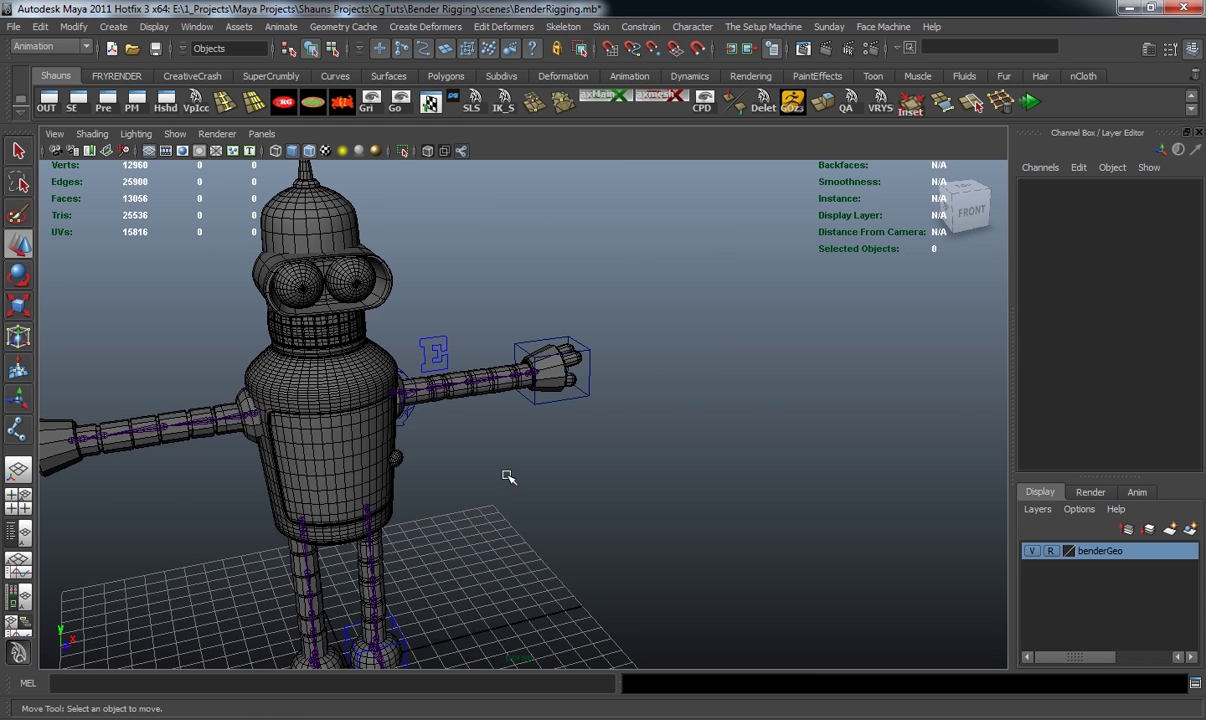
alt+drag(506, 474, 488, 445)
click(565, 406)
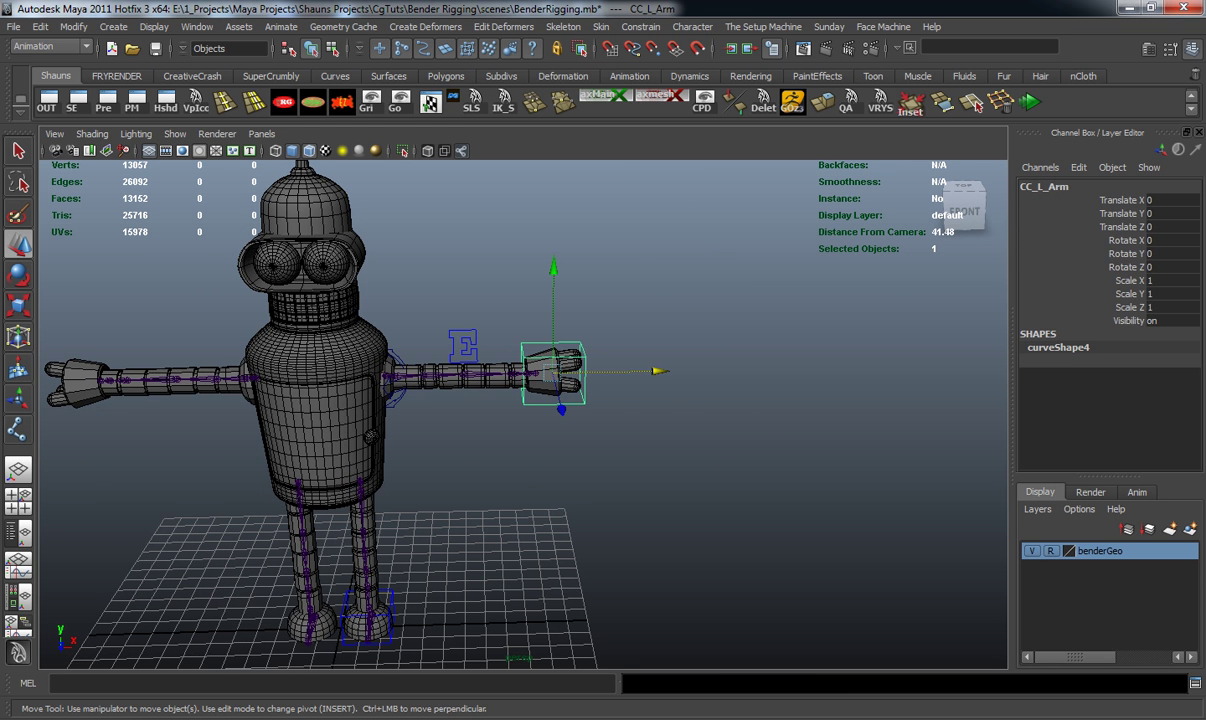
click(530, 480)
alt+middle_drag(530, 480, 695, 400)
alt+drag(695, 400, 760, 335)
scroll(631, 389, up, 2)
alt+drag(632, 387, 788, 236)
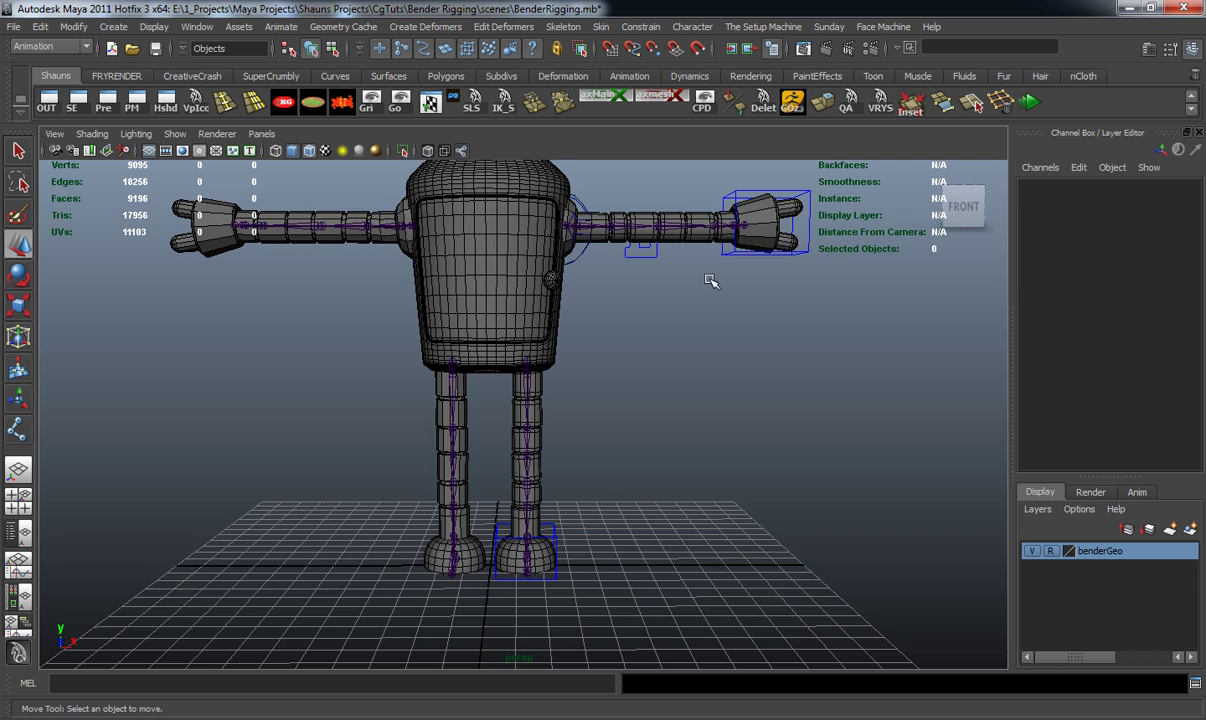
alt+drag(723, 266, 677, 289)
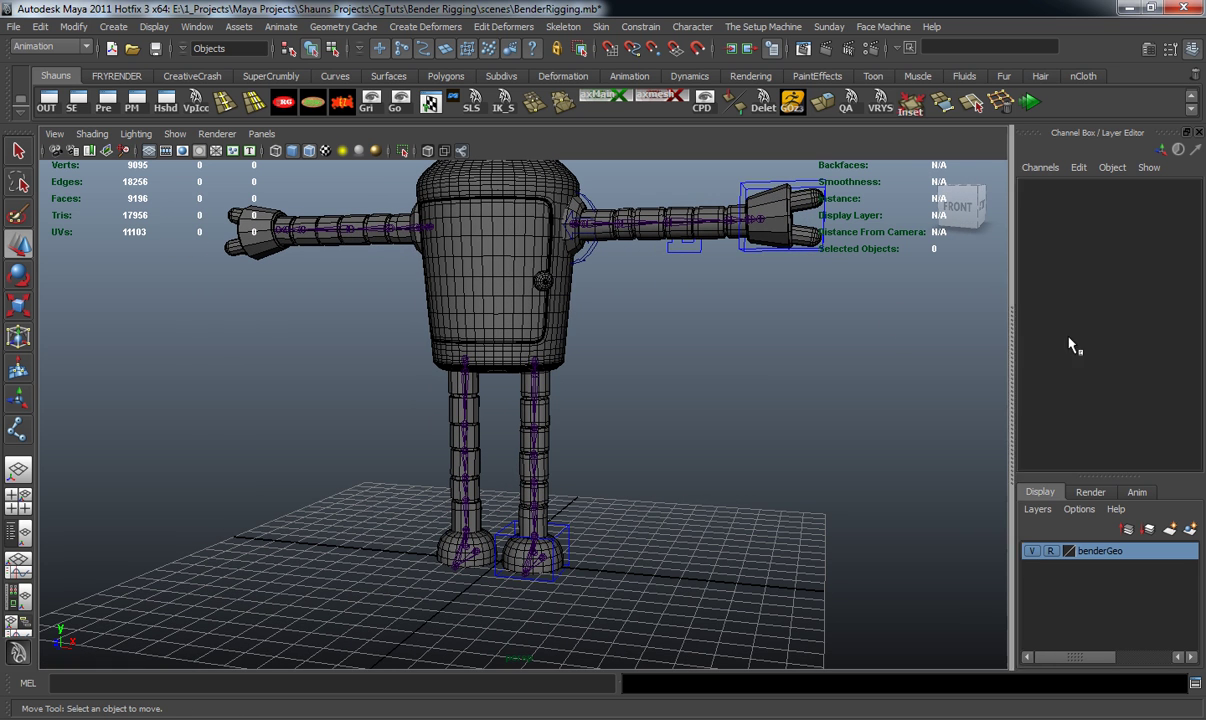
alt+drag(869, 330, 757, 228)
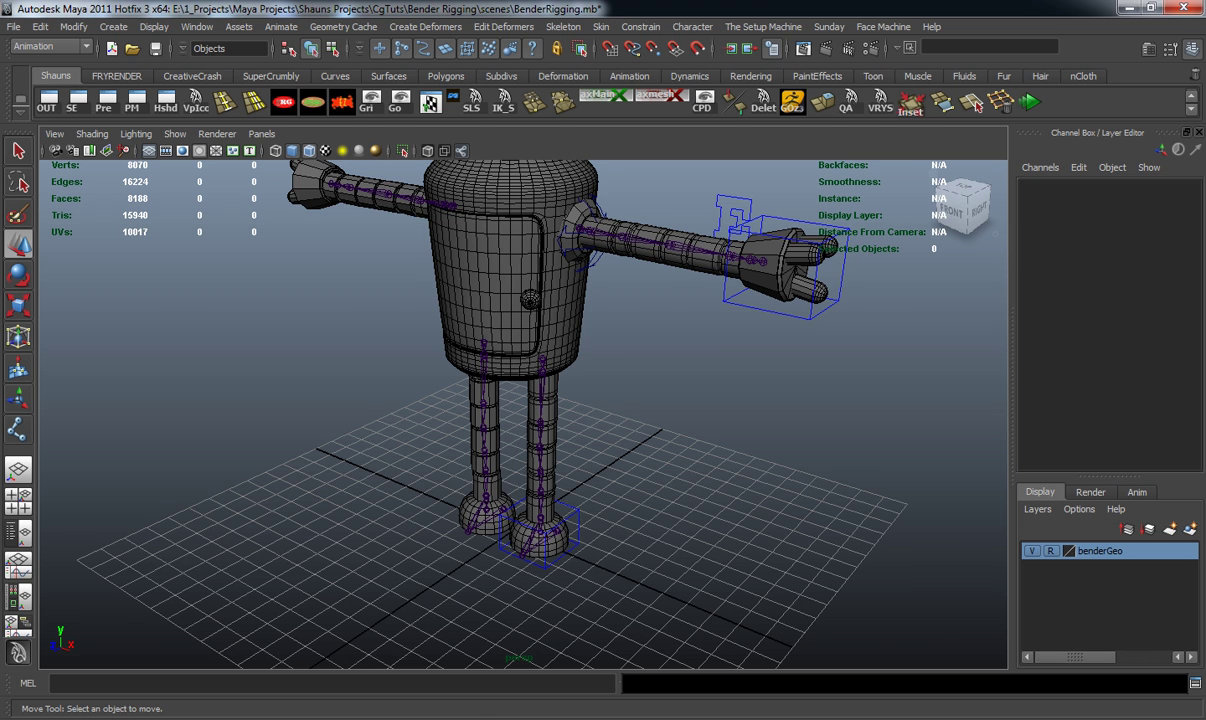
Create a flat four-direction arrow control at the feet and move it up to the left leg
alt+drag(546, 508, 562, 506)
alt+right_drag(562, 506, 576, 490)
alt+drag(576, 490, 621, 484)
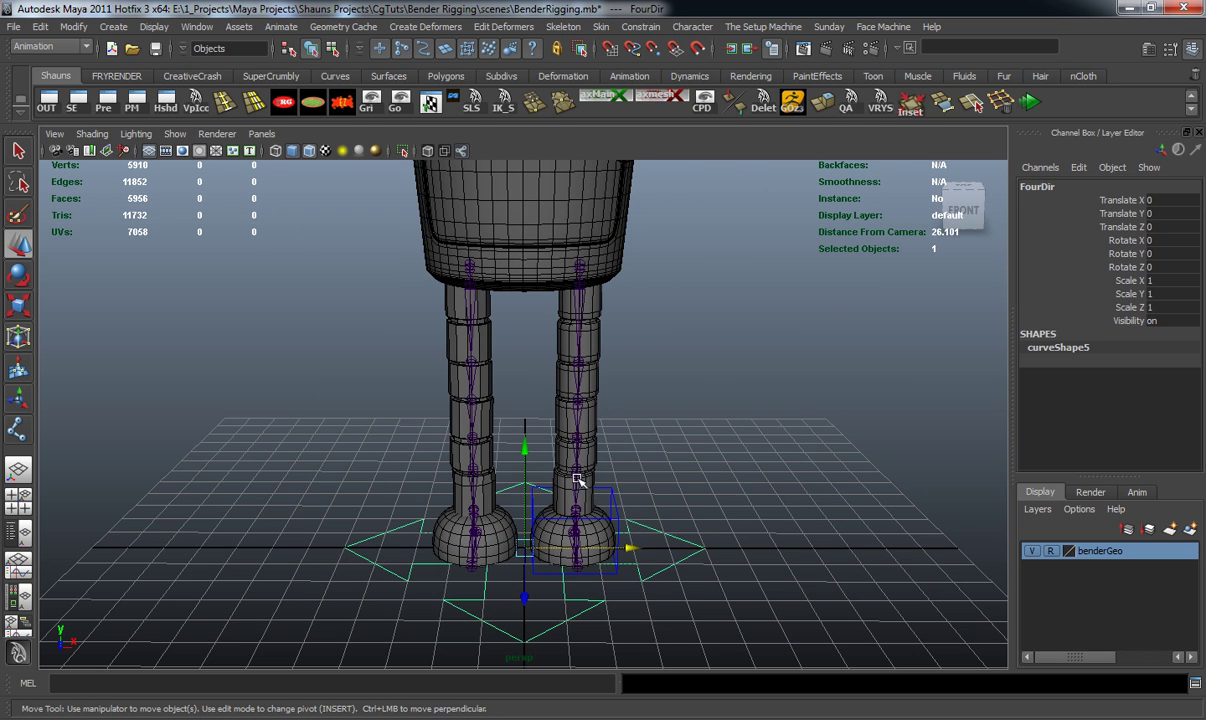
drag(524, 450, 523, 366)
drag(585, 437, 662, 440)
Scale the arrow control to about 0.342 and center it around the top of the left leg at about X 1.45, Y 7.48
key(r)
drag(468, 425, 272, 410)
alt+drag(387, 430, 479, 471)
alt+right_drag(479, 471, 505, 468)
alt+middle_drag(505, 468, 468, 410)
alt+drag(467, 410, 215, 368)
key(w)
drag(674, 243, 768, 300)
drag(692, 335, 708, 336)
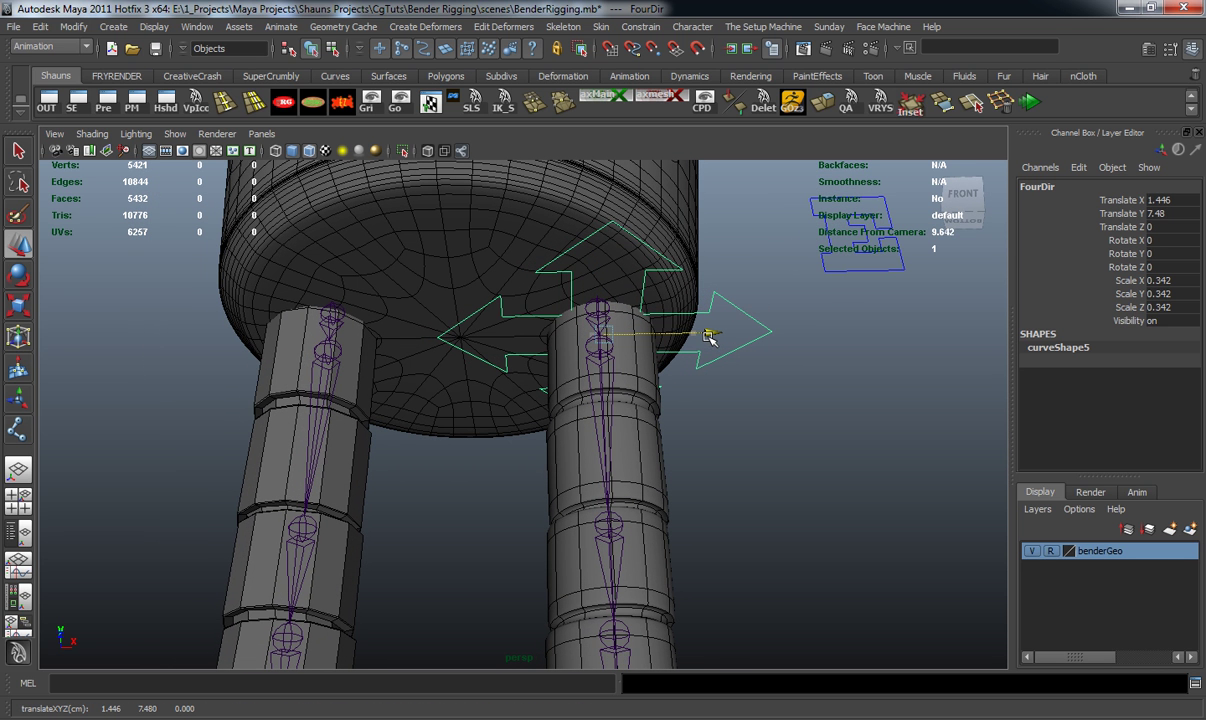
alt+drag(755, 403, 670, 318)
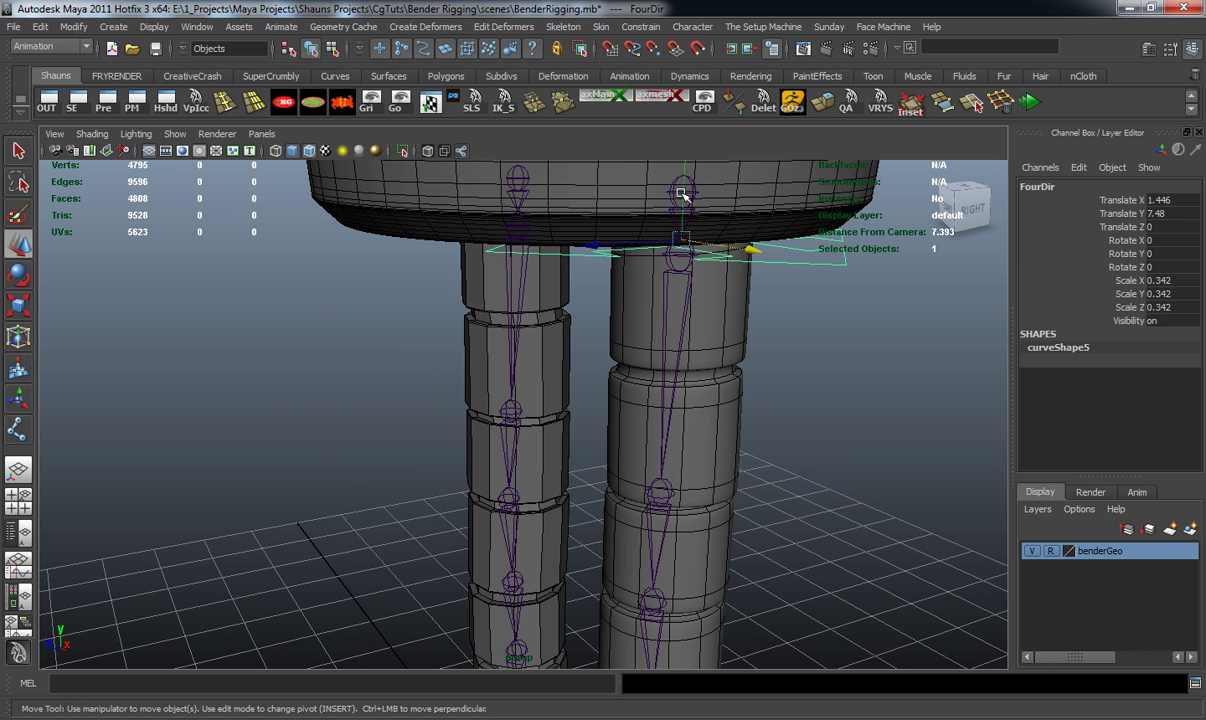
Freeze the transformations of the arrow control atop the left leg and rename it as CC_L_leg_Top
click(342, 103)
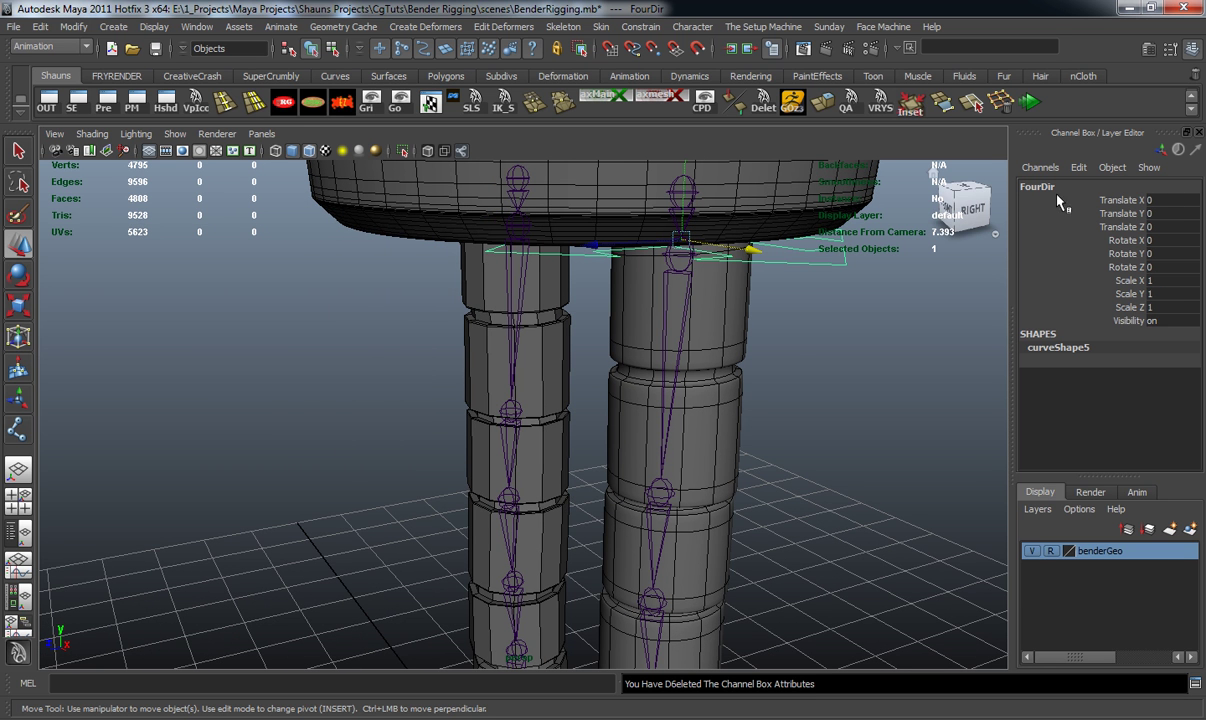
double_click(1030, 187)
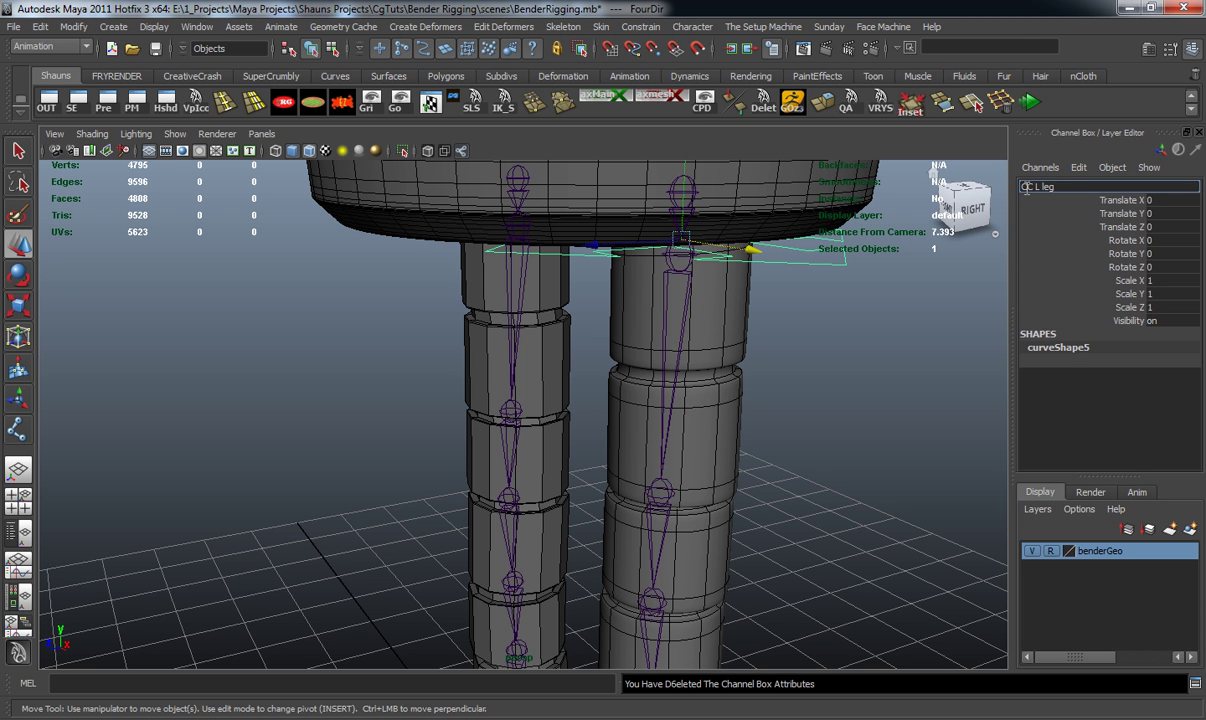
key(Return)
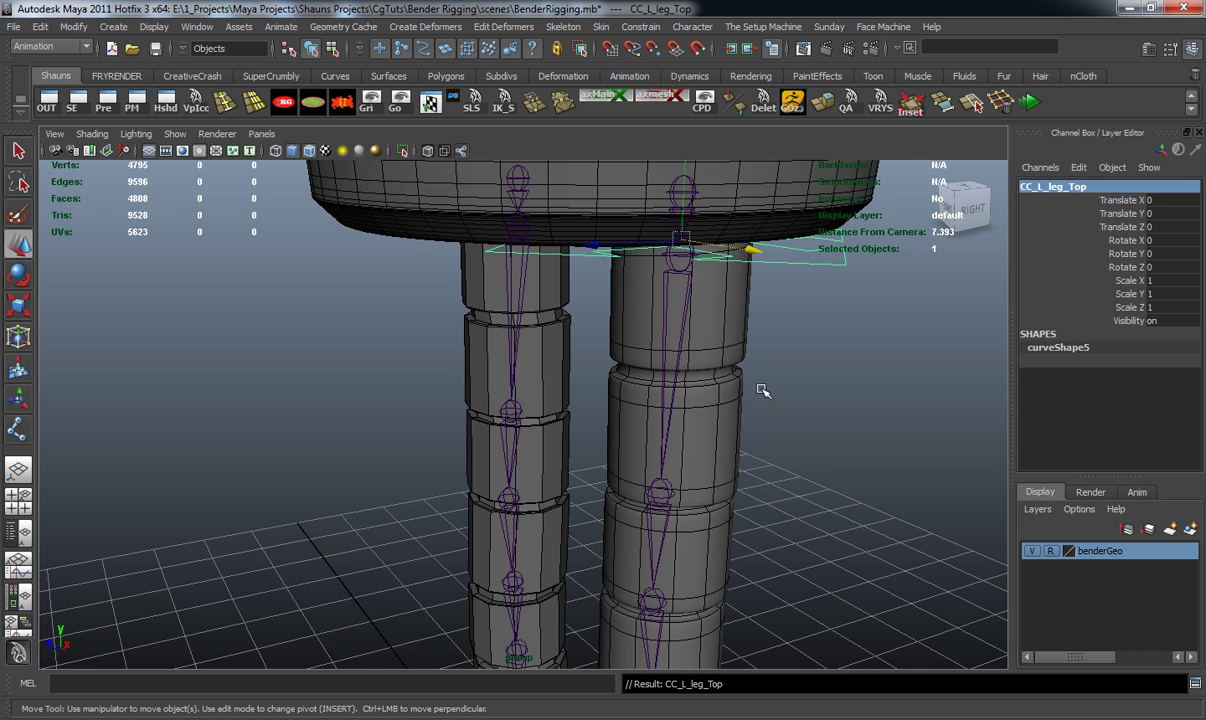
alt+right_drag(843, 361, 595, 388)
alt+drag(595, 388, 745, 378)
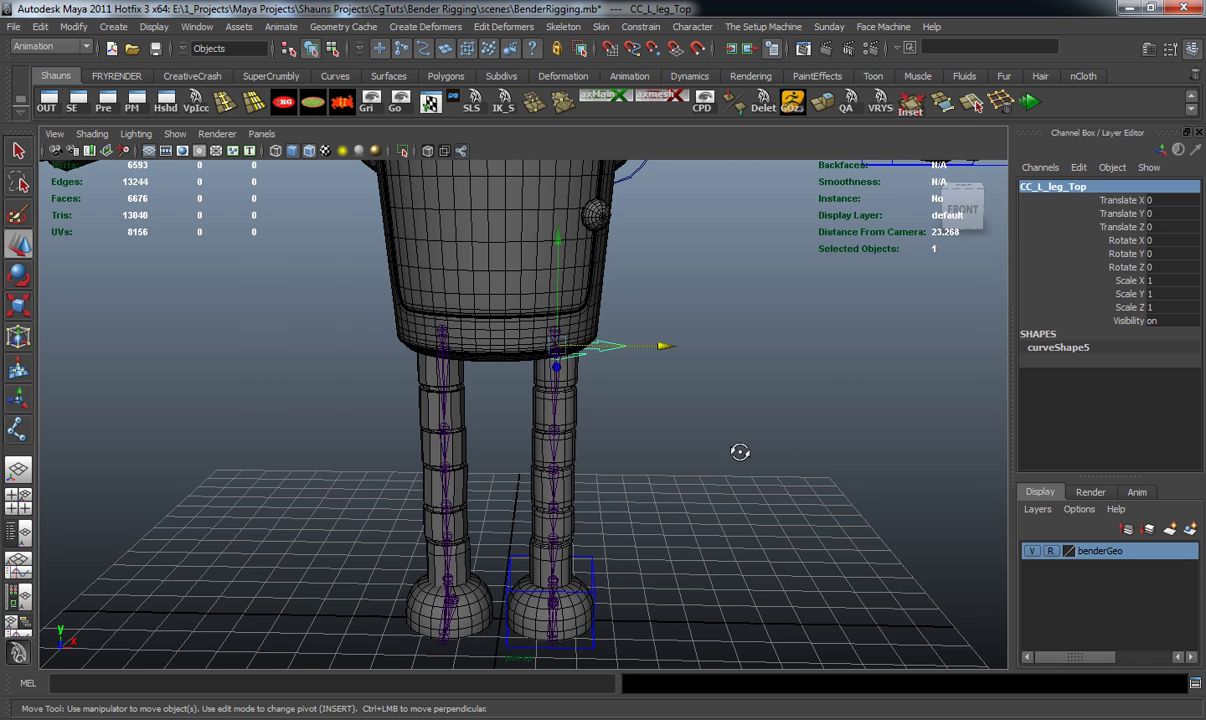
alt+drag(740, 452, 744, 432)
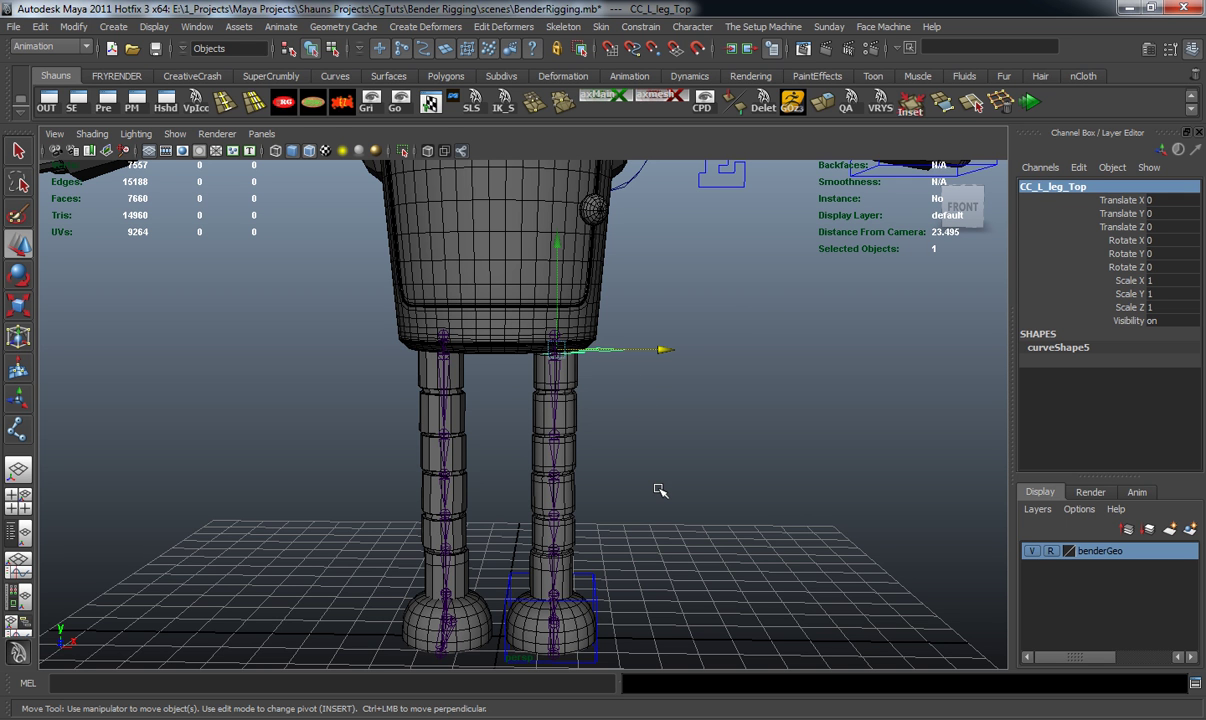
alt+drag(660, 490, 659, 488)
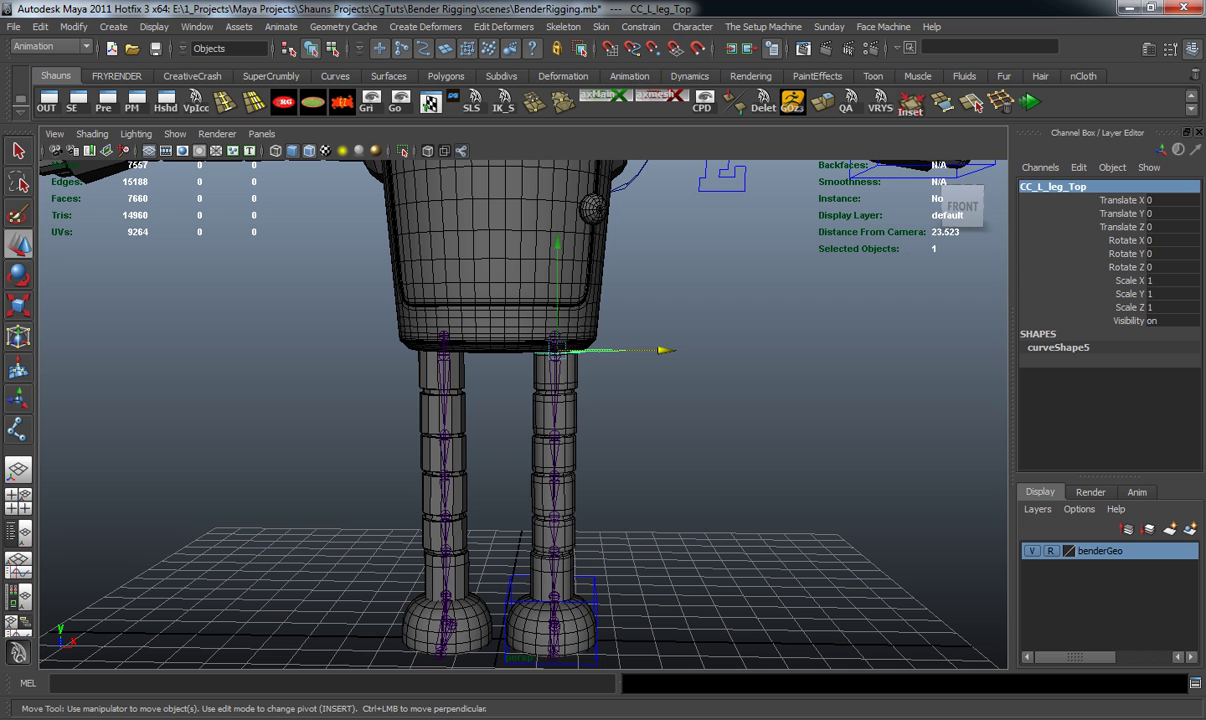
Create a letter-K control curve, scale it uniformly to 0.23 and place it in front of the left knee
click(973, 102)
scroll(630, 501, up, 4)
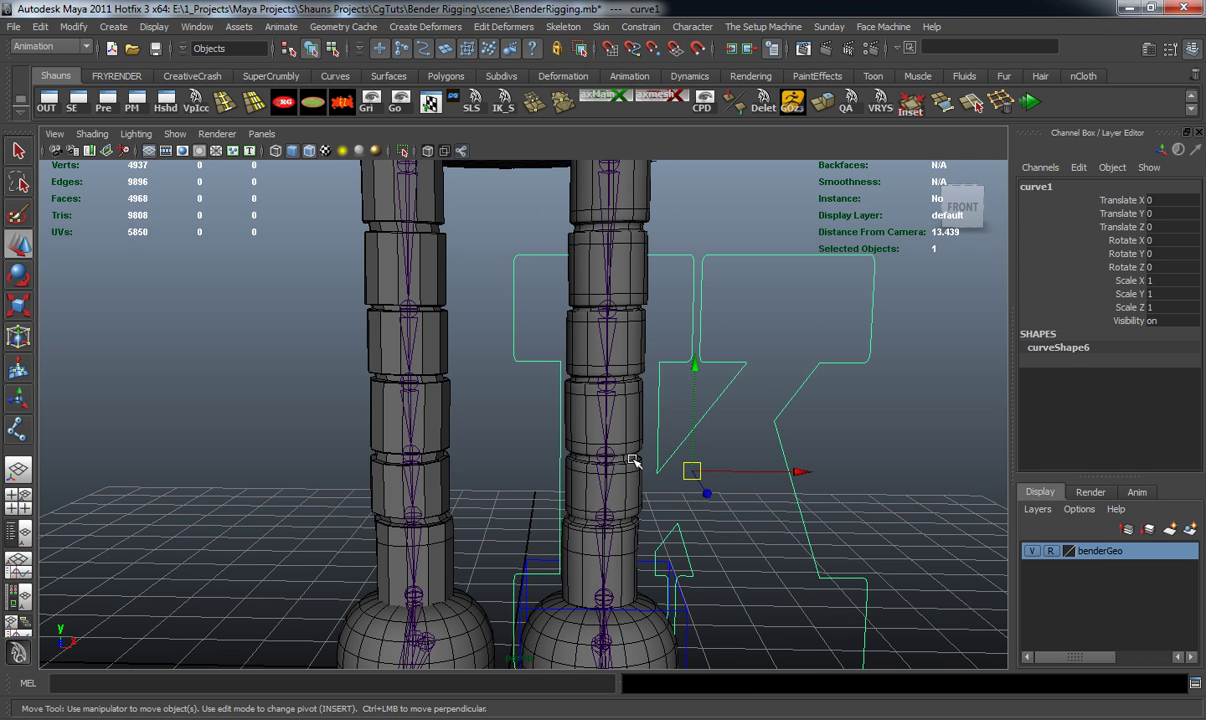
drag(694, 471, 606, 386)
alt+drag(646, 434, 277, 436)
scroll(431, 417, down, 3)
key(r)
drag(425, 398, 262, 389)
alt+drag(262, 389, 571, 409)
key(w)
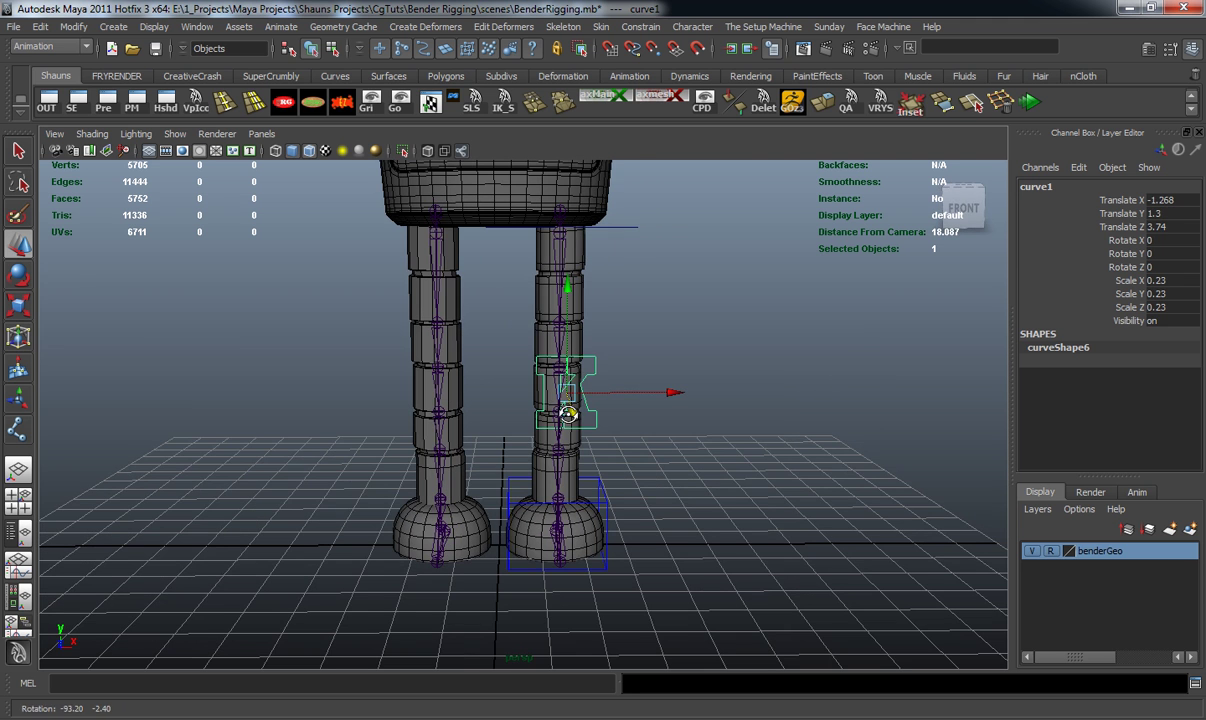
Freeze the transformations of the K-shaped control and rename it as the left knee control with the CC and L prefixes
click(342, 103)
click(1046, 189)
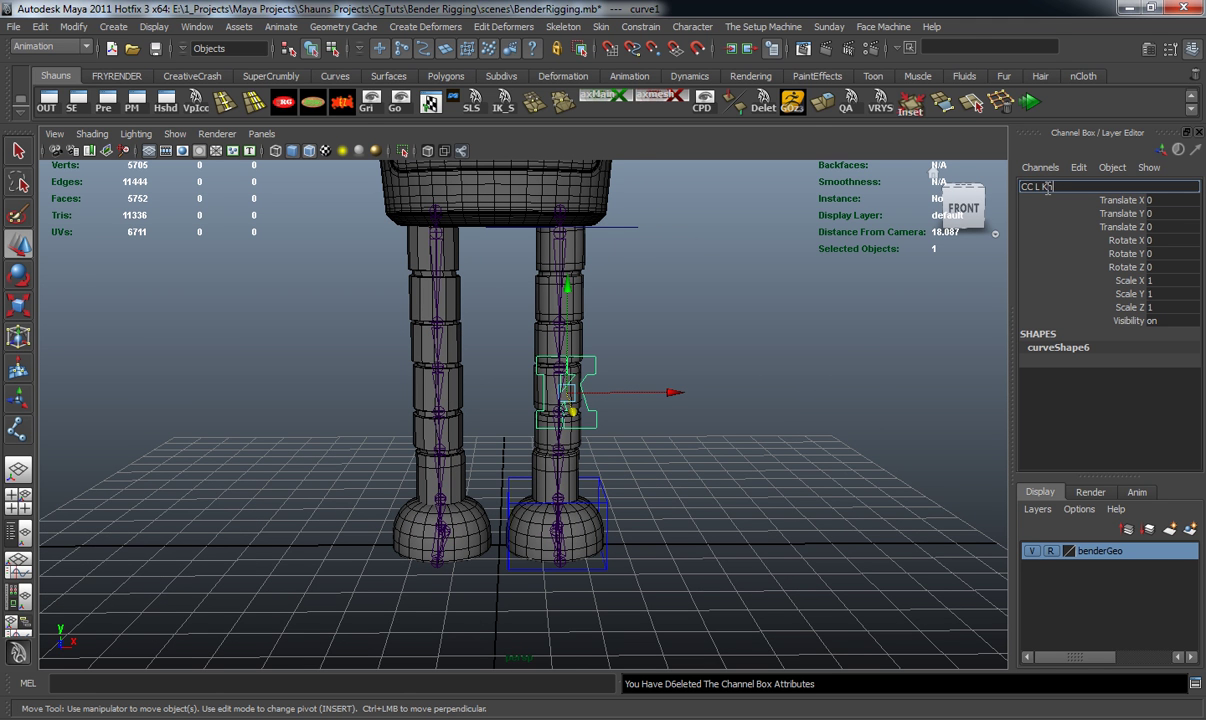
key(Return)
click(692, 381)
Create a box control curve, raise it to the torso and scale it uniformly to about 5.308
alt+right_drag(692, 381, 671, 323)
alt+middle_drag(671, 323, 704, 447)
alt+drag(703, 447, 668, 440)
alt+drag(675, 494, 580, 450)
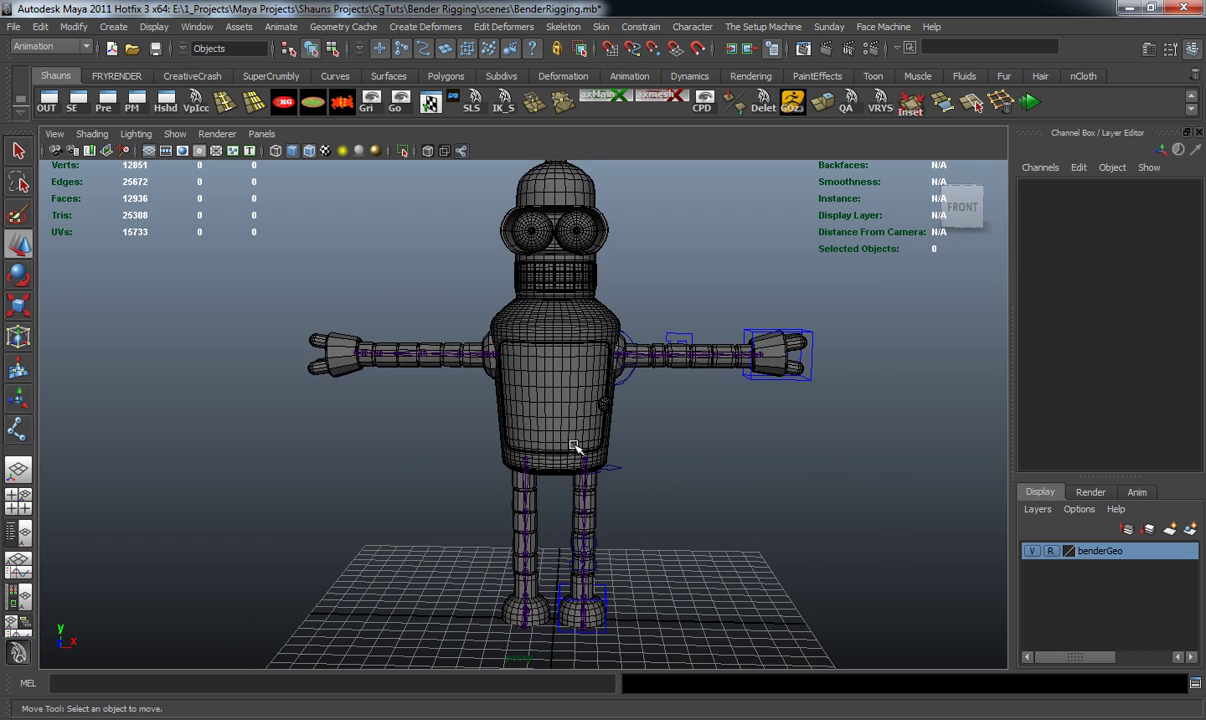
alt+drag(565, 342, 519, 402)
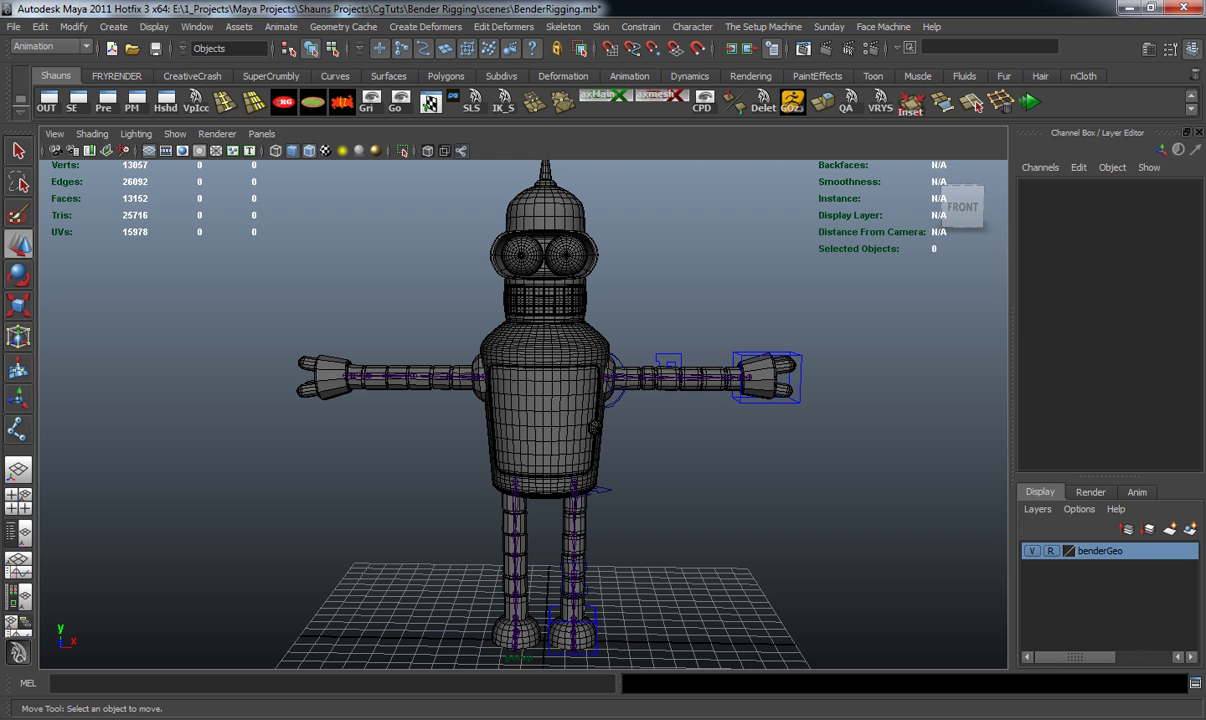
click(551, 464)
drag(549, 545, 557, 443)
key(r)
drag(655, 462, 625, 463)
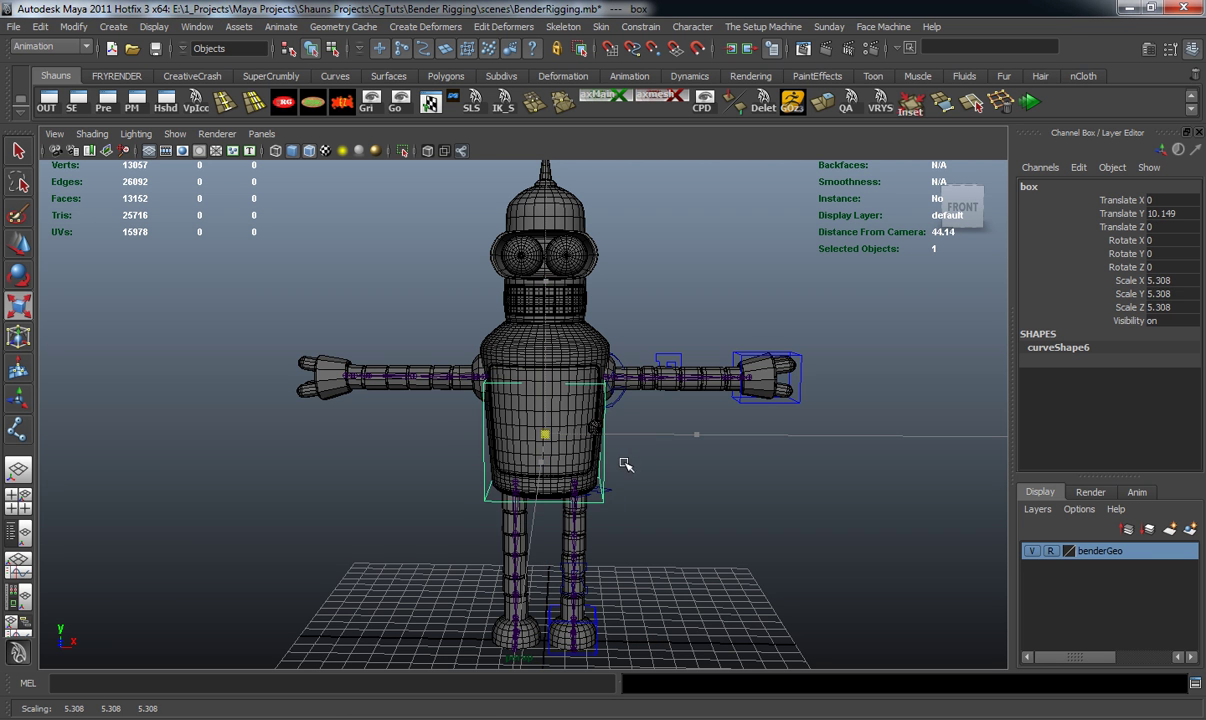
Stretch the torso box vertically to a Scale Y of about 7.905 and center it around the body at about Y 11.523
key(w)
drag(548, 316, 543, 178)
key(r)
alt+drag(497, 398, 752, 384)
alt+middle_drag(674, 381, 744, 371)
scroll(720, 380, up, 4)
alt+drag(682, 399, 635, 396)
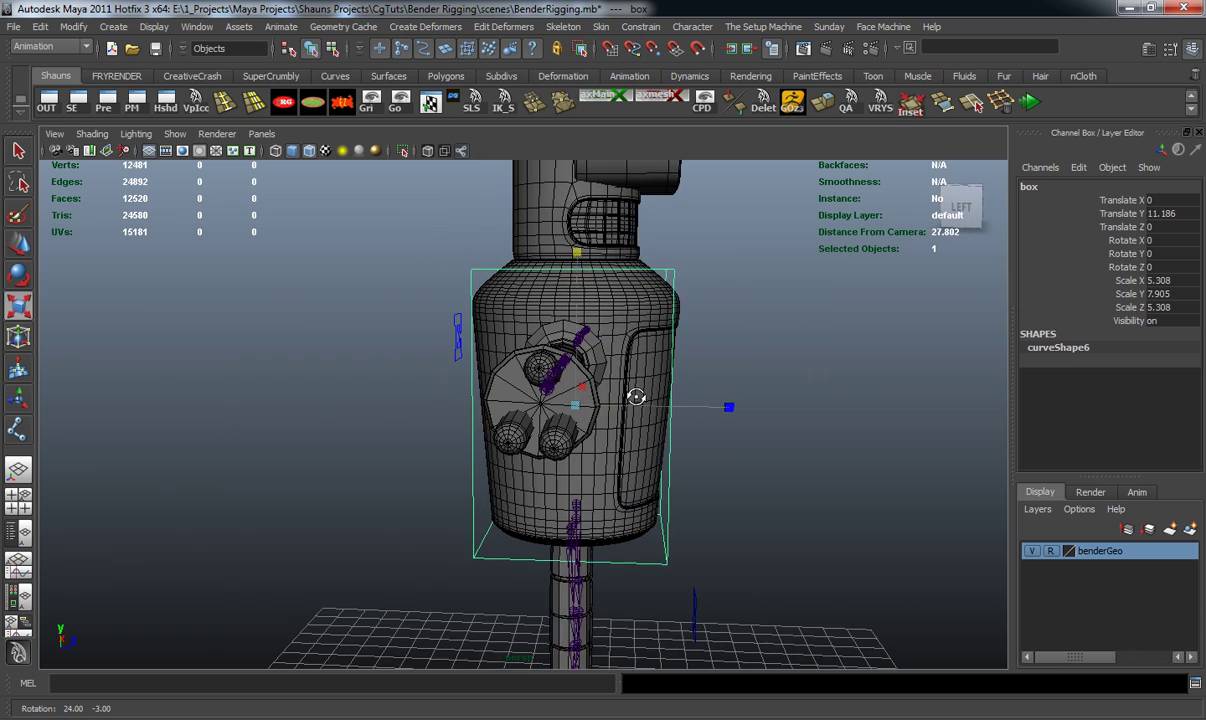
key(w)
drag(578, 301, 413, 320)
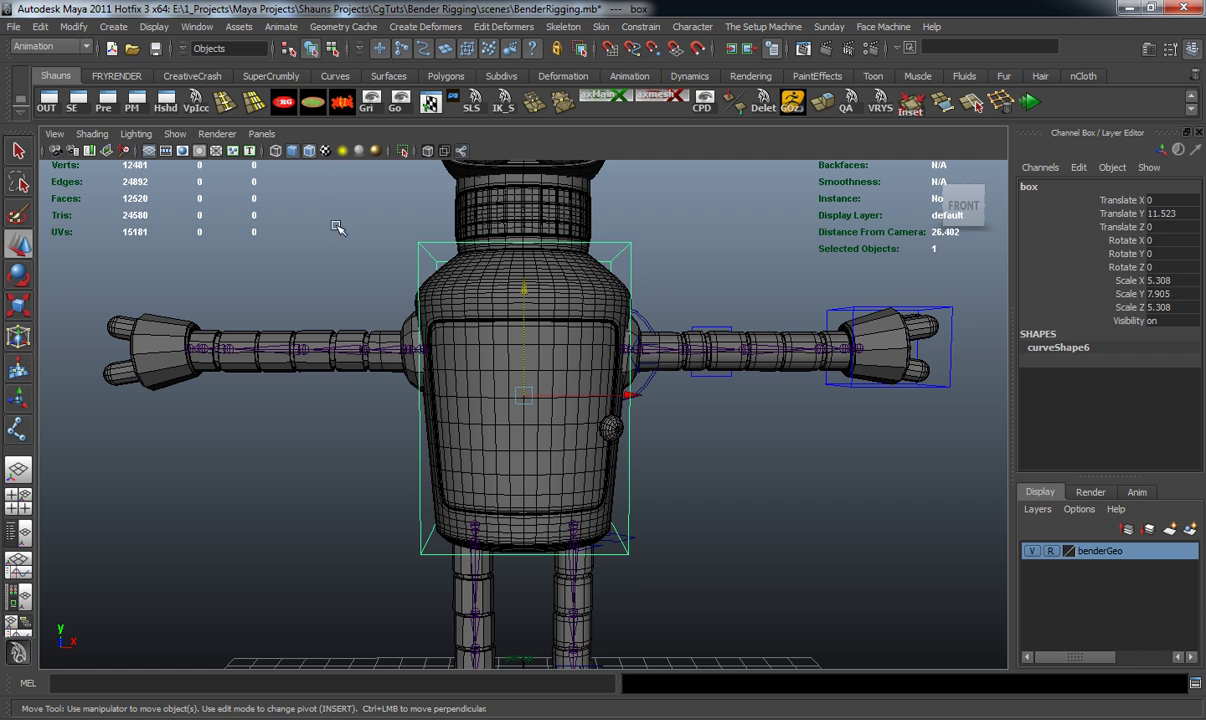
Rename the torso box control as CC_BodyMain
click(1037, 192)
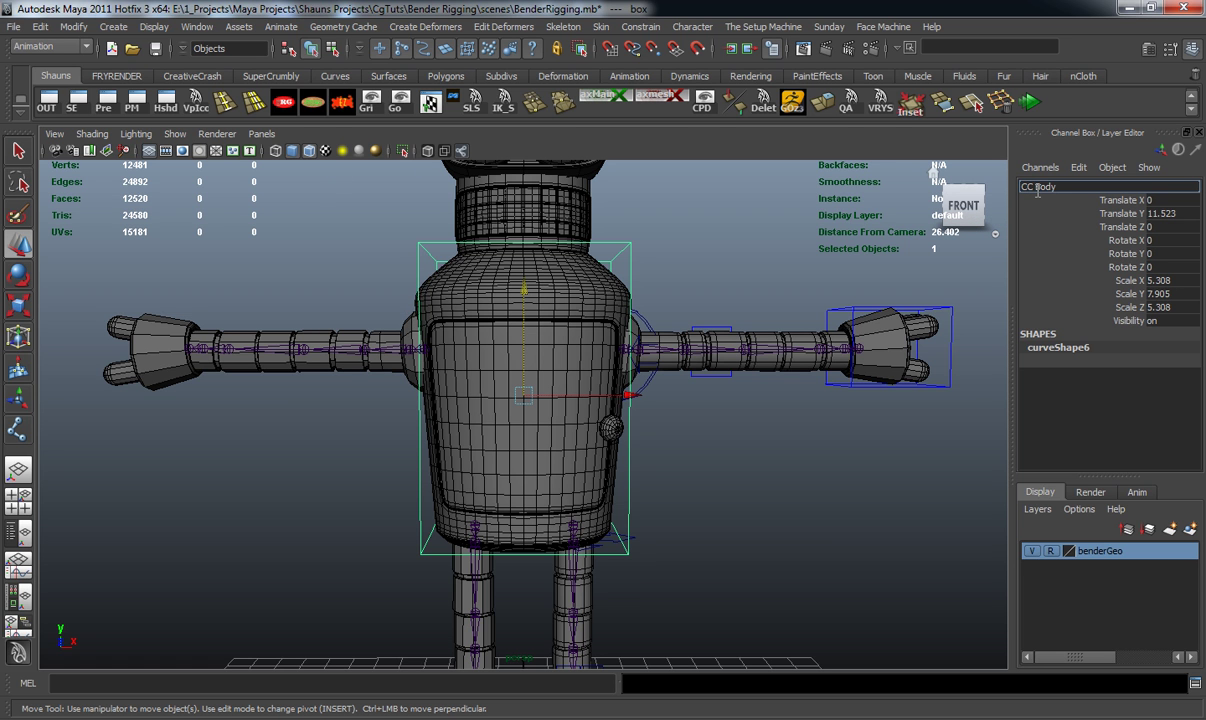
key(Return)
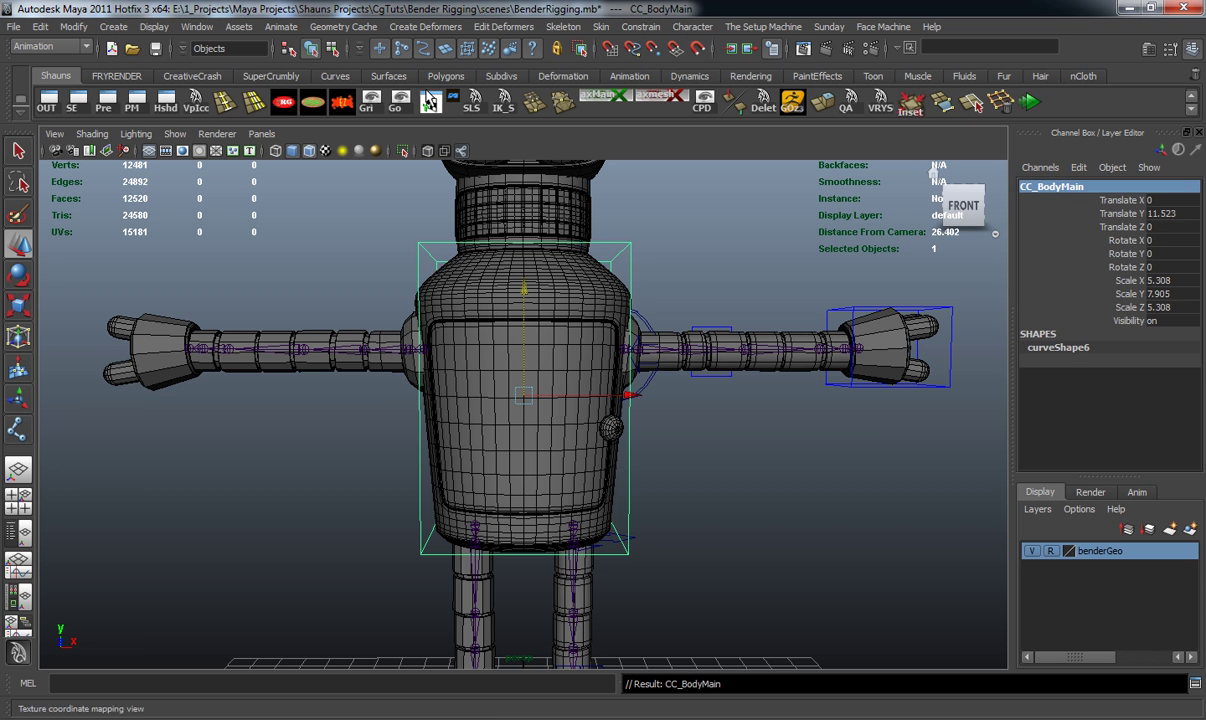
click(471, 288)
Create another box control curve, move it up to the head and scale it to the head's width
alt+drag(471, 288, 466, 305)
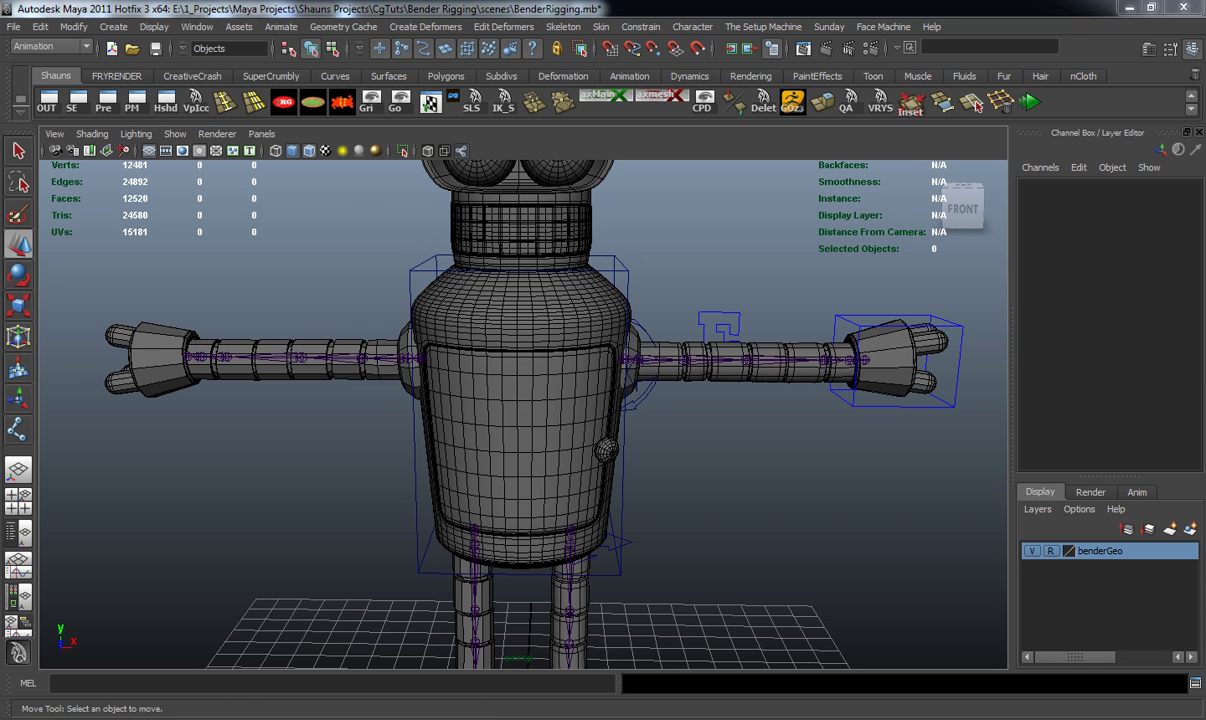
scroll(611, 360, down, 5)
alt+middle_drag(607, 361, 617, 347)
drag(536, 497, 513, 186)
key(r)
drag(535, 301, 597, 306)
key(w)
mouse_move(535, 192)
mouse_down()
mouse_move(536, 150)
mouse_move(536, 170)
mouse_up()
Stretch the head box vertically and reposition it so that it encloses the head from neck to dome
alt+middle_drag(536, 170, 536, 298)
scroll(536, 197, up, 5)
alt+drag(536, 298, 540, 291)
alt+middle_drag(540, 291, 542, 388)
key(r)
drag(544, 227, 543, 164)
key(w)
drag(551, 267, 554, 335)
Freeze the transformations of the head box and rename it as CC_head
click(342, 111)
click(319, 316)
alt+drag(424, 374, 401, 378)
click(620, 216)
click(1072, 187)
text(CC_head)
key(Return)
click(781, 359)
Create an eye-shaped control curve and center it on the left eyeball at about X 0.929, Y 18.321, Z 2.732
alt+right_drag(775, 365, 654, 436)
alt+middle_drag(654, 436, 643, 358)
alt+drag(643, 358, 603, 368)
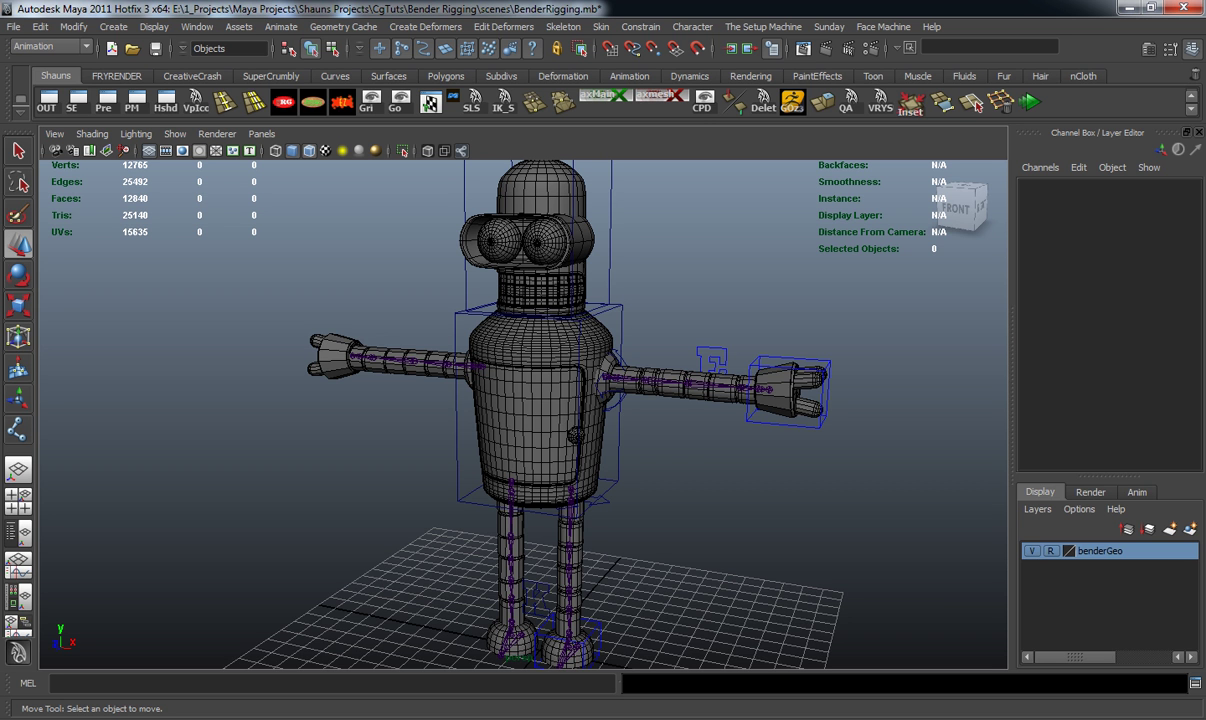
click(540, 610)
alt+right_drag(460, 530, 430, 527)
alt+drag(430, 527, 525, 520)
drag(546, 468, 543, 194)
alt+middle_drag(540, 210, 510, 283)
scroll(508, 330, up, 3)
alt+middle_drag(508, 340, 508, 435)
scroll(527, 441, up, 3)
scroll(529, 446, up, 6)
drag(557, 434, 818, 450)
scroll(761, 494, down, 7)
alt+middle_drag(730, 495, 711, 494)
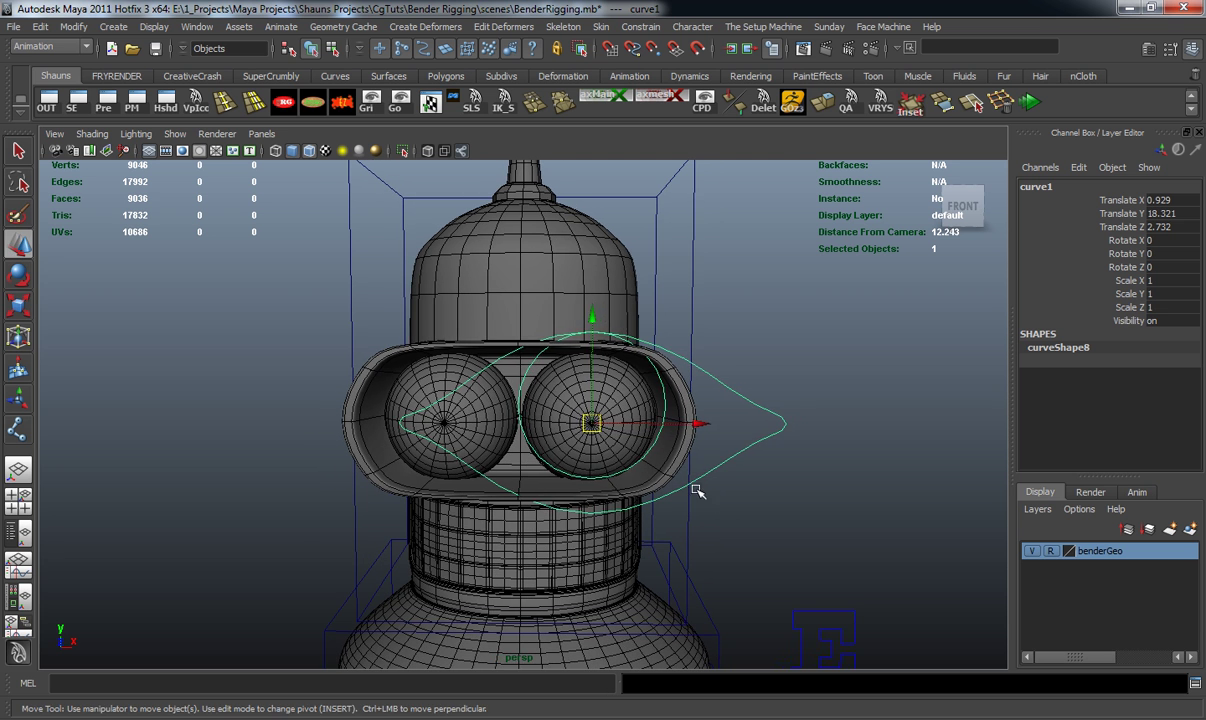
Scale the eye control uniformly to about 0.338 and duplicate it onto the right eyeball at about X -0.994
key(r)
drag(592, 423, 447, 422)
alt+middle_drag(495, 425, 543, 414)
scroll(528, 431, up, 6)
key(w)
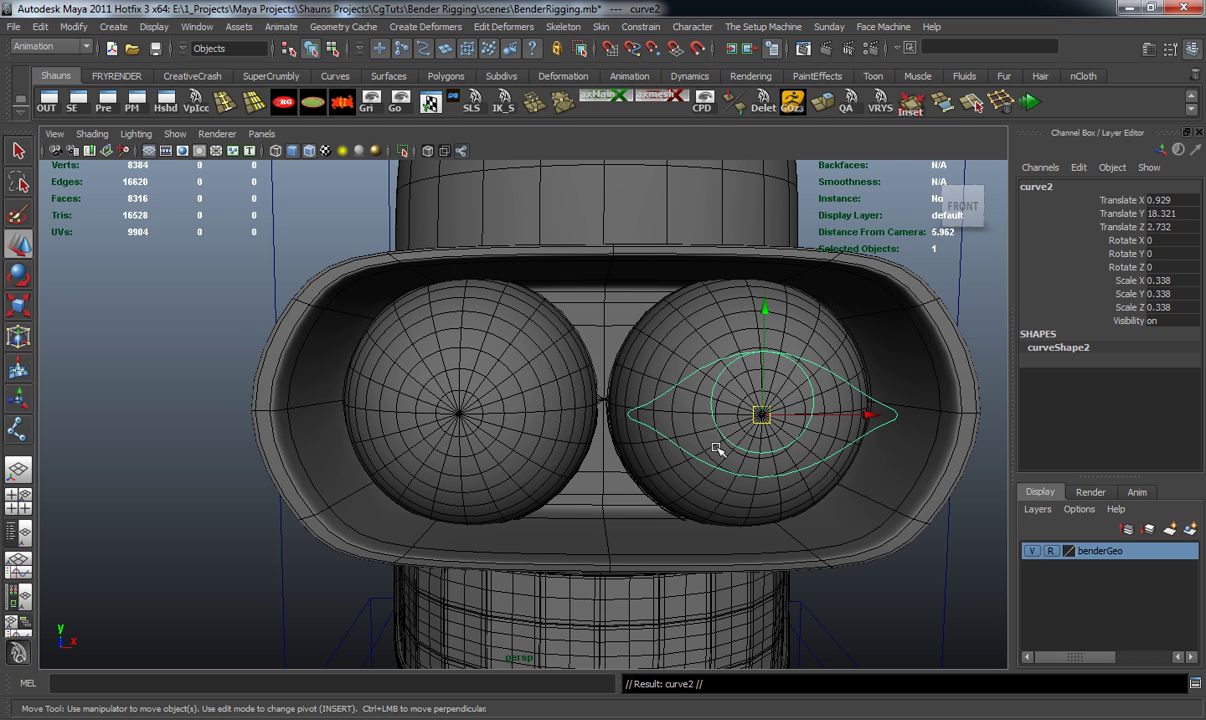
drag(763, 415, 456, 415)
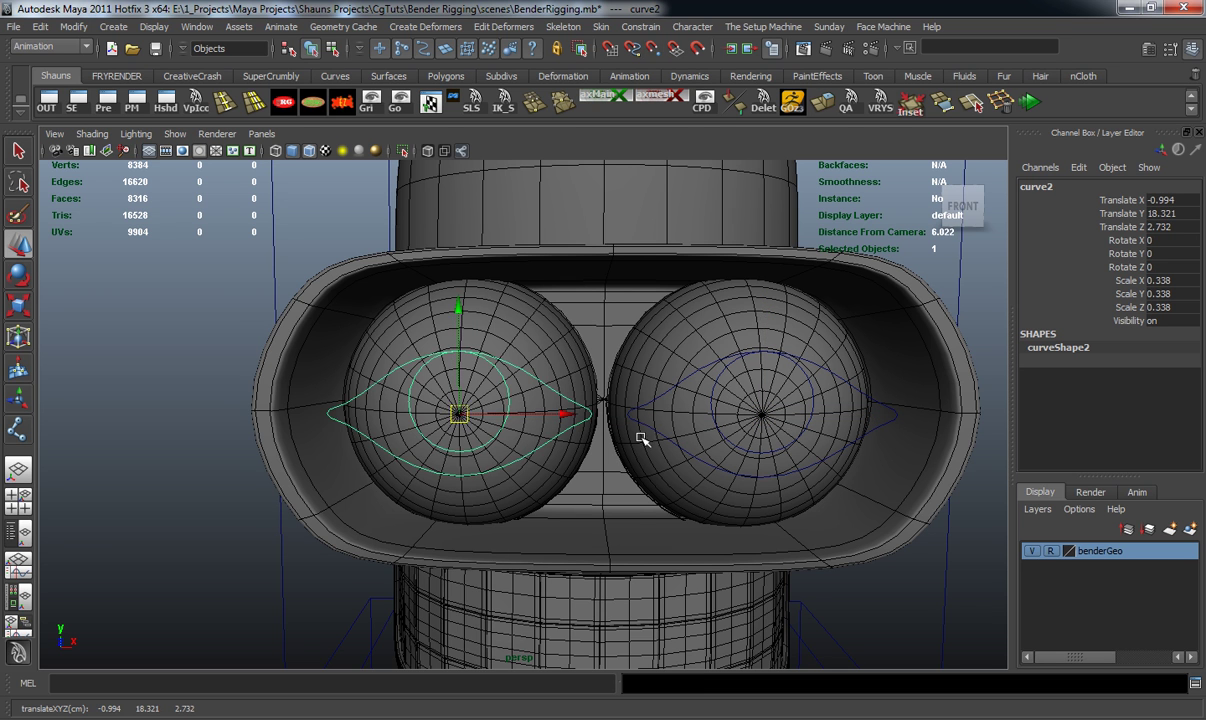
Select both eye controls and move them forward in front of the face to about Z 6.459
shift+click(889, 409)
alt+right_drag(618, 478, 549, 495)
alt+drag(549, 495, 738, 519)
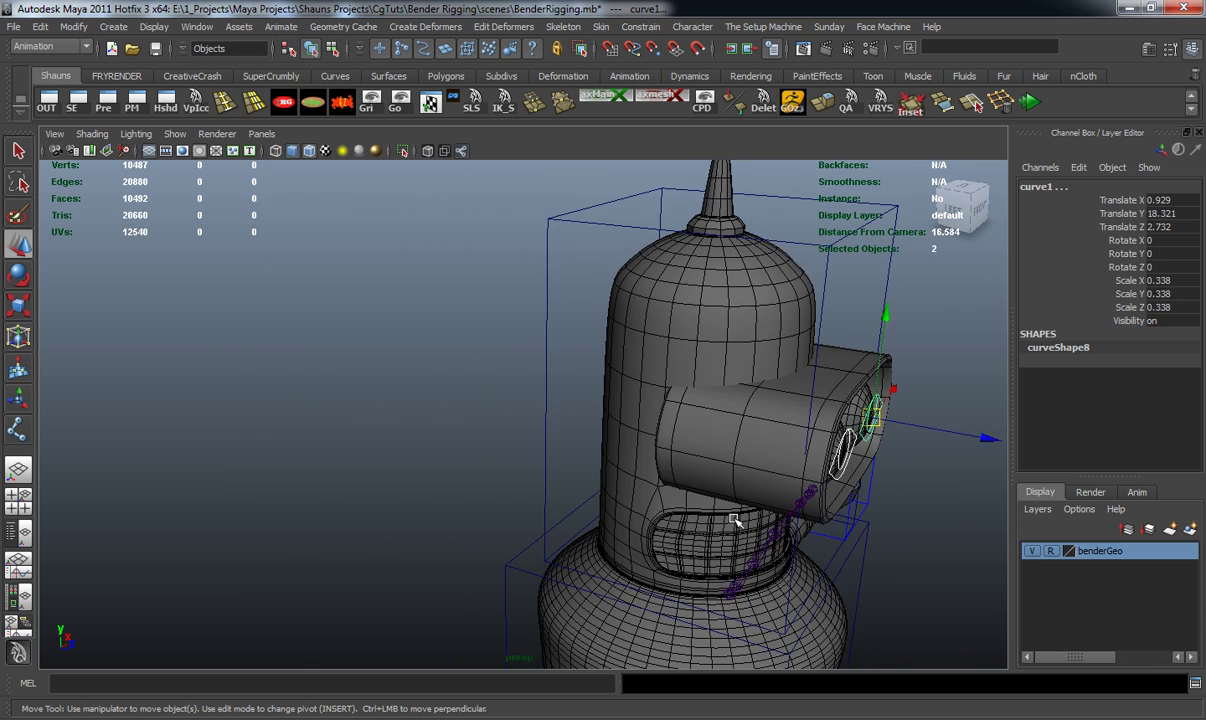
alt+middle_drag(860, 472, 656, 426)
drag(650, 386, 870, 474)
click(790, 504)
alt+drag(788, 506, 975, 105)
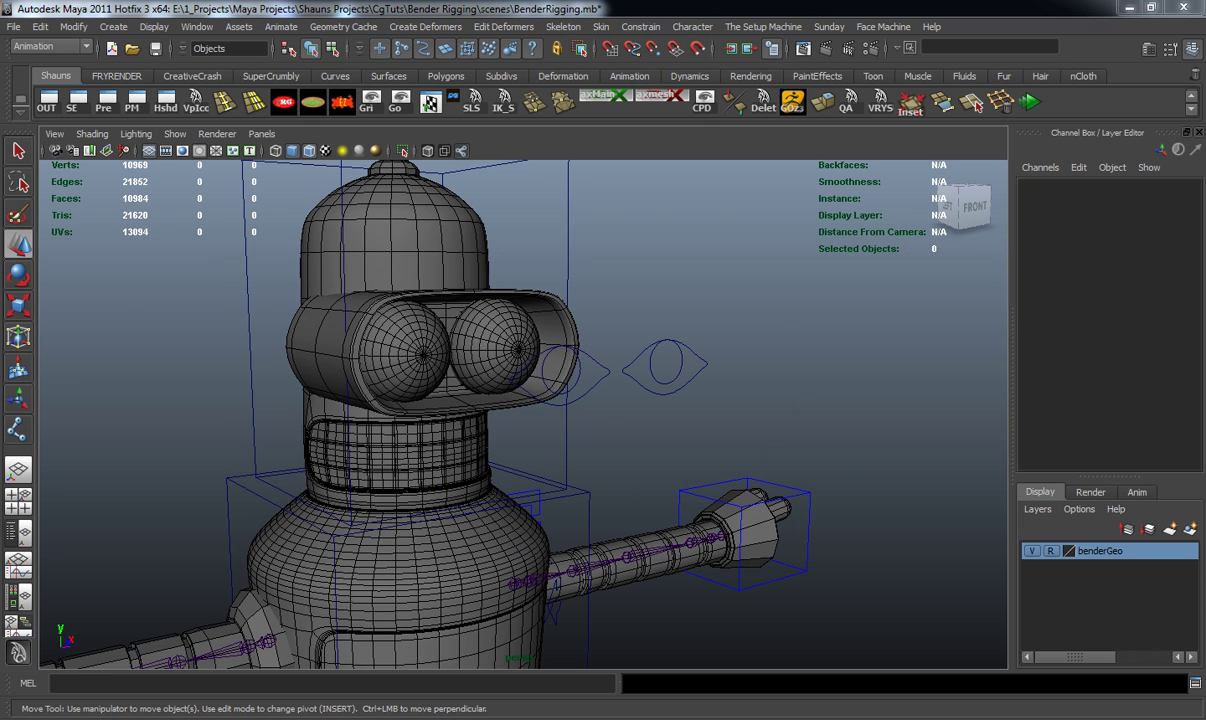
Create a NURBS circle and center it between the eyes at about Y 18.315 in the front view
alt+right_drag(680, 440, 554, 447)
alt+middle_drag(554, 447, 571, 275)
alt+drag(510, 426, 505, 260)
key(space)
key(space)
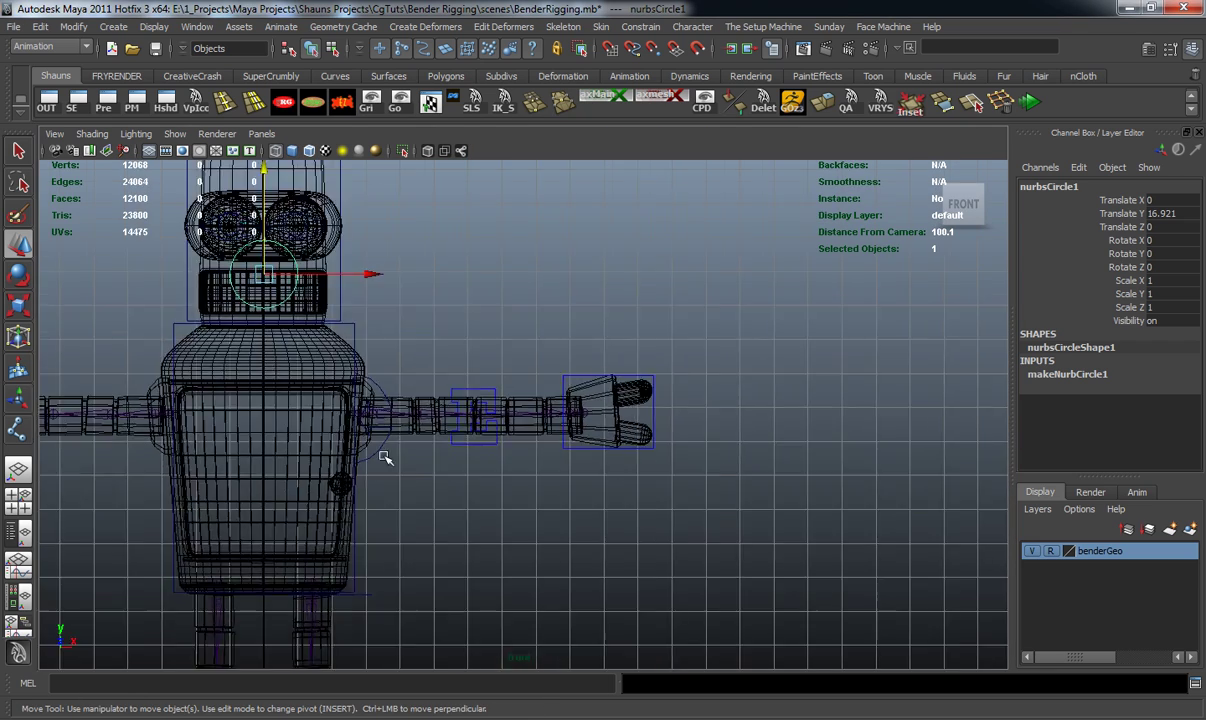
alt+middle_drag(385, 457, 689, 585)
scroll(568, 493, up, 5)
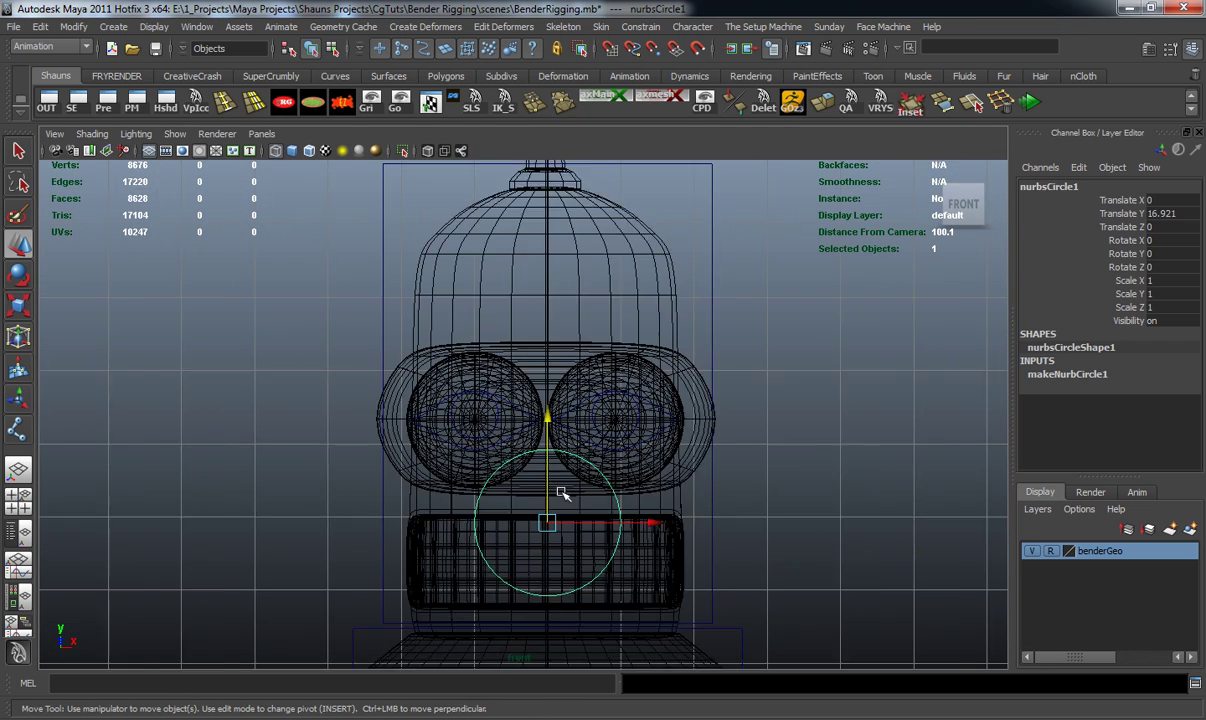
scroll(560, 492, up, 2)
drag(546, 417, 543, 314)
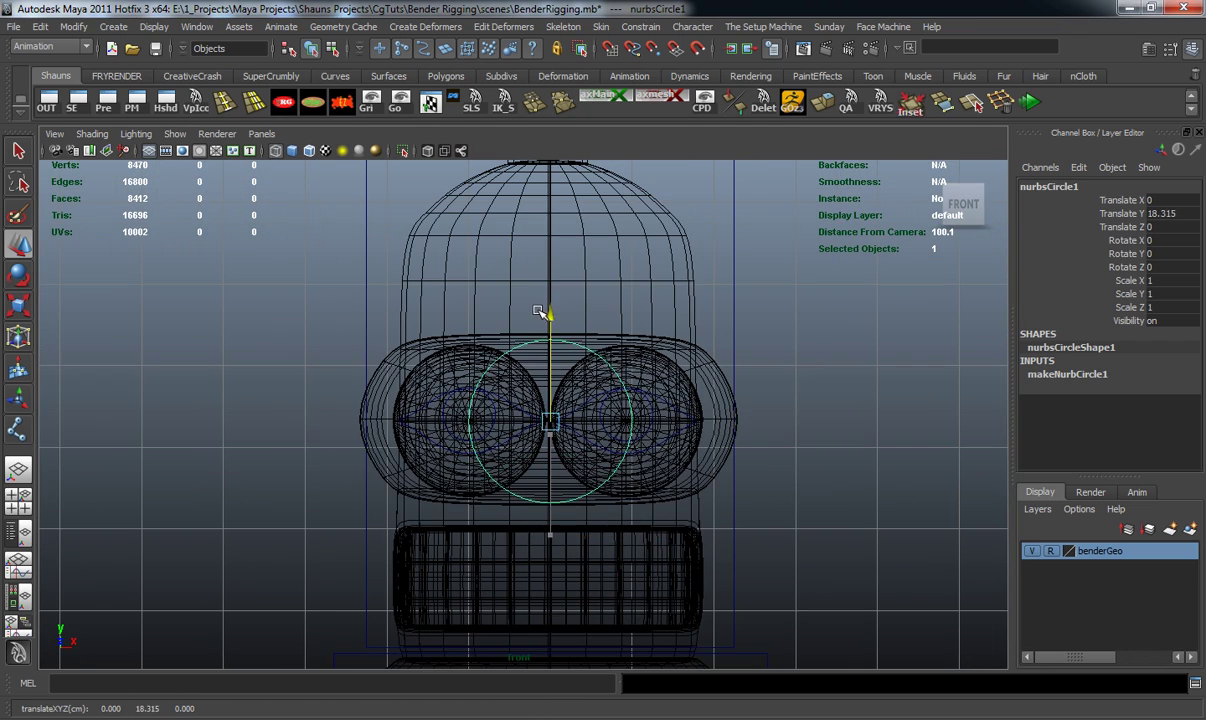
Scale the circle into a wide ellipse around both eyes, with Scale X about 1.998 and Scale Y about 0.78
key(r)
drag(699, 421, 851, 428)
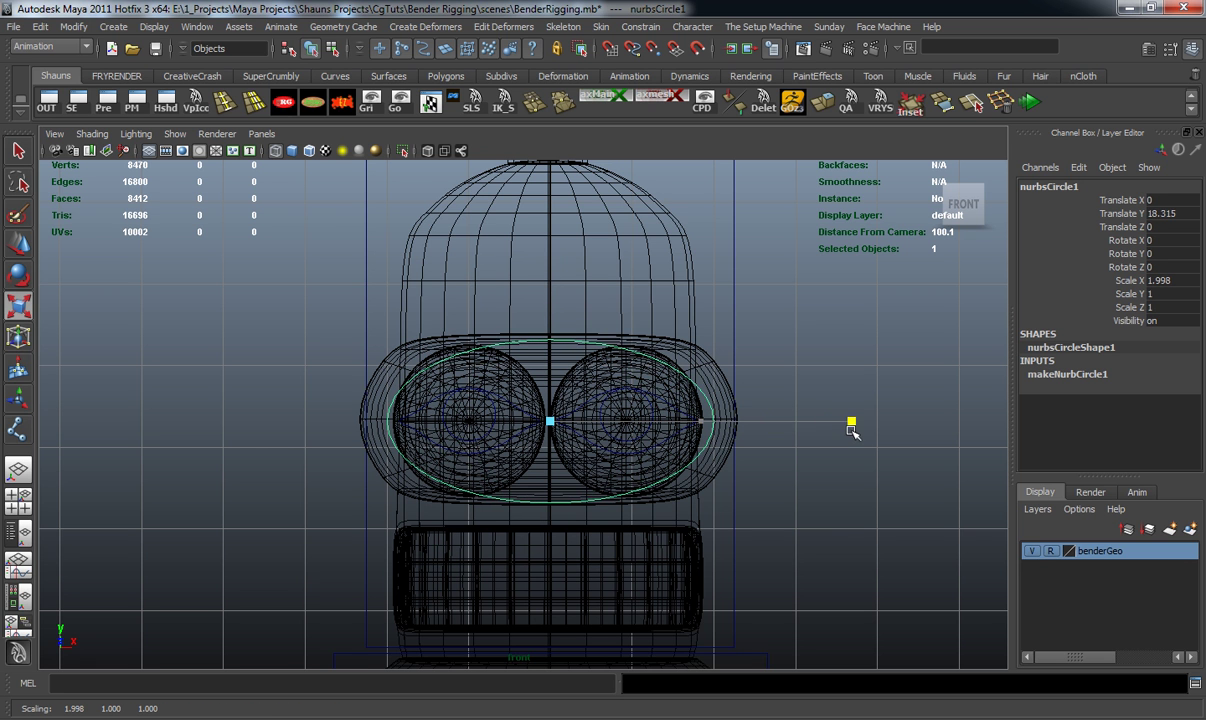
drag(547, 270, 543, 303)
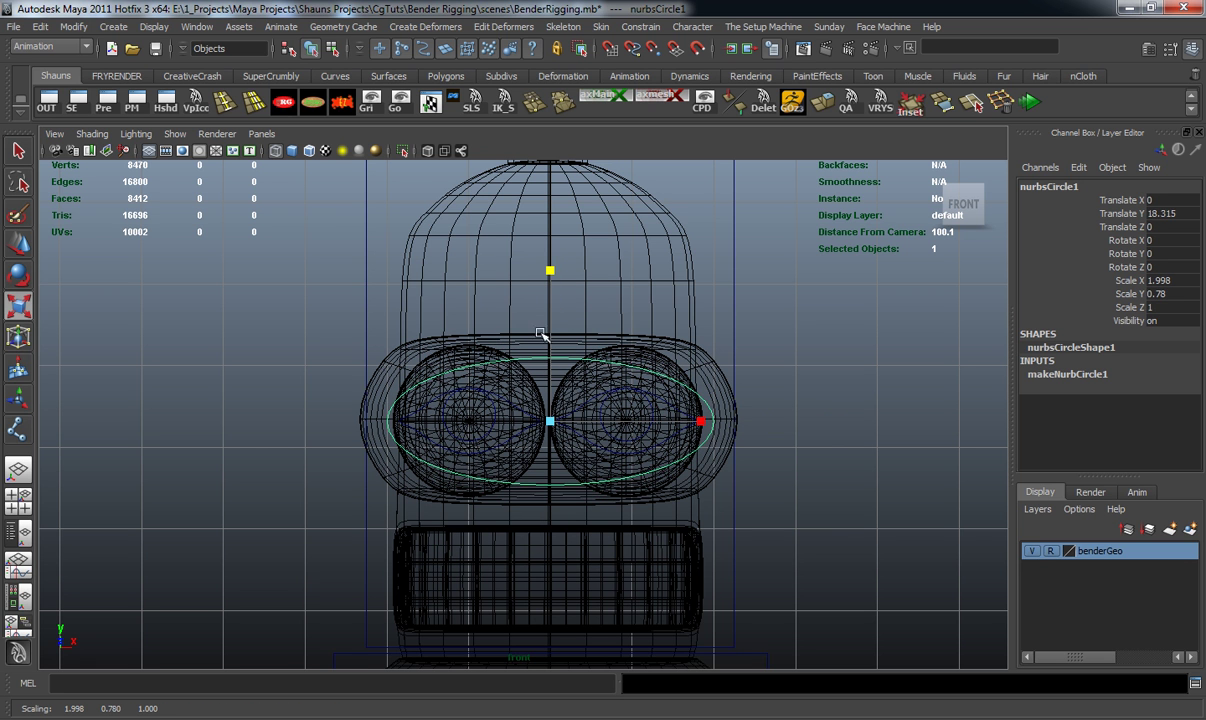
Move the ellipse forward in the side view to about Z 6.456, in line with the two eye controls
key(space)
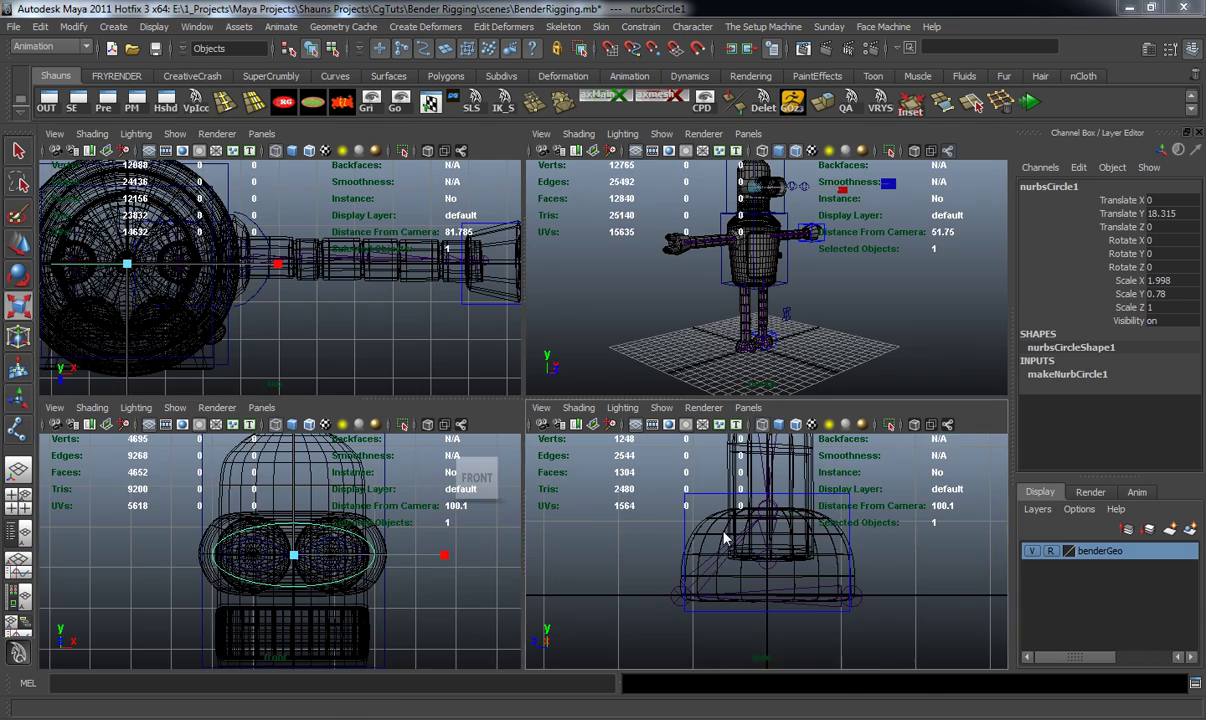
key(space)
alt+middle_drag(571, 347, 626, 559)
scroll(605, 463, up, 6)
key(w)
drag(737, 368, 295, 355)
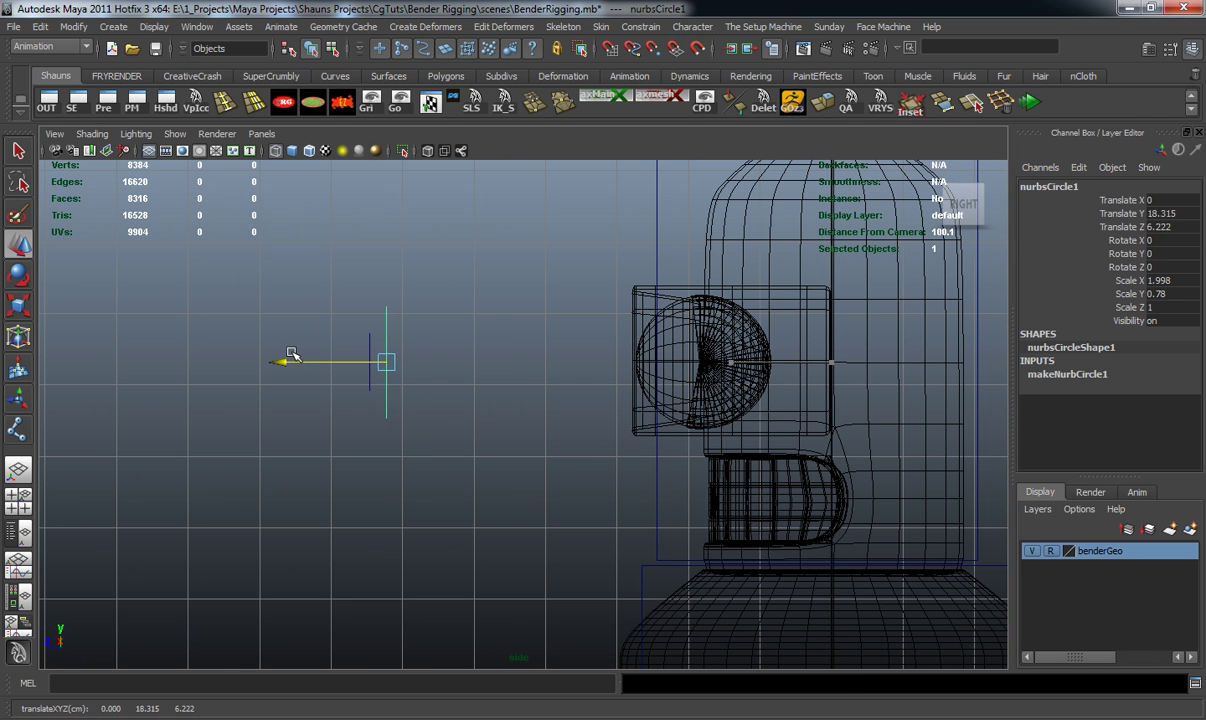
drag(272, 276, 416, 471)
Select the left eye's control curve in the perspective view and rename it with the CC prefix as the left eye control
key(space)
key(space)
alt+drag(718, 323, 650, 364)
alt+middle_drag(650, 364, 689, 458)
scroll(692, 460, up, 5)
alt+drag(703, 464, 718, 432)
click(738, 325)
click(775, 339)
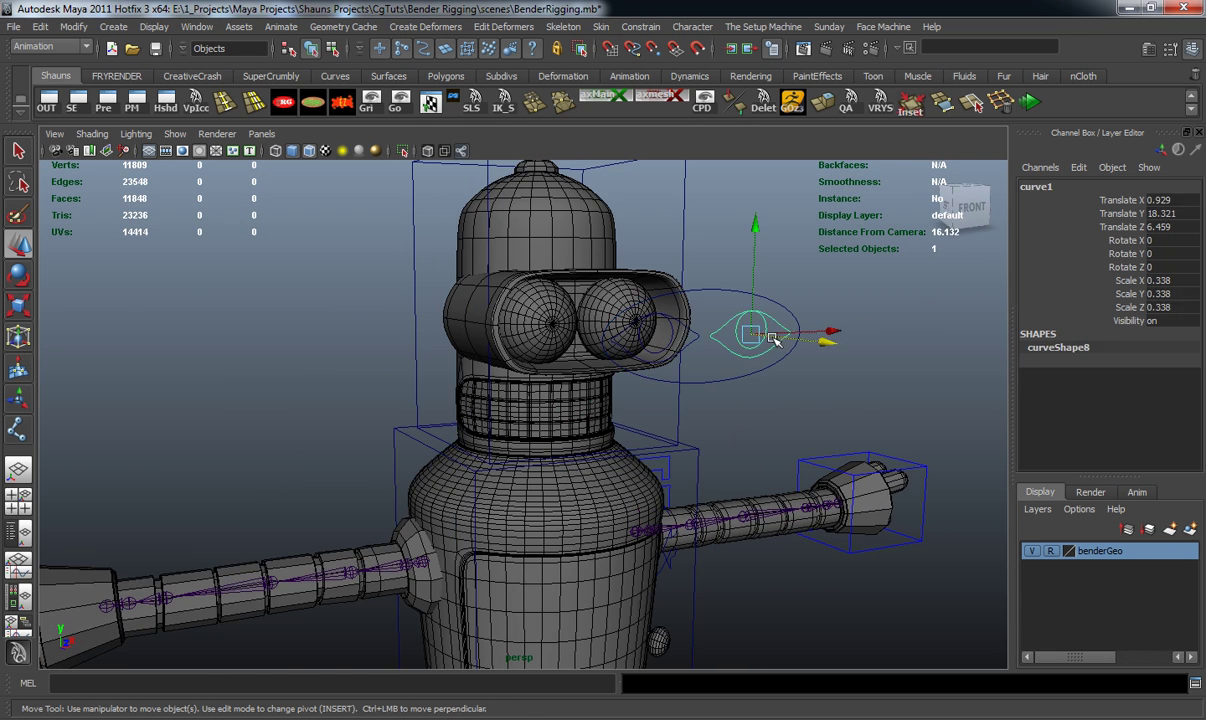
double_click(1061, 185)
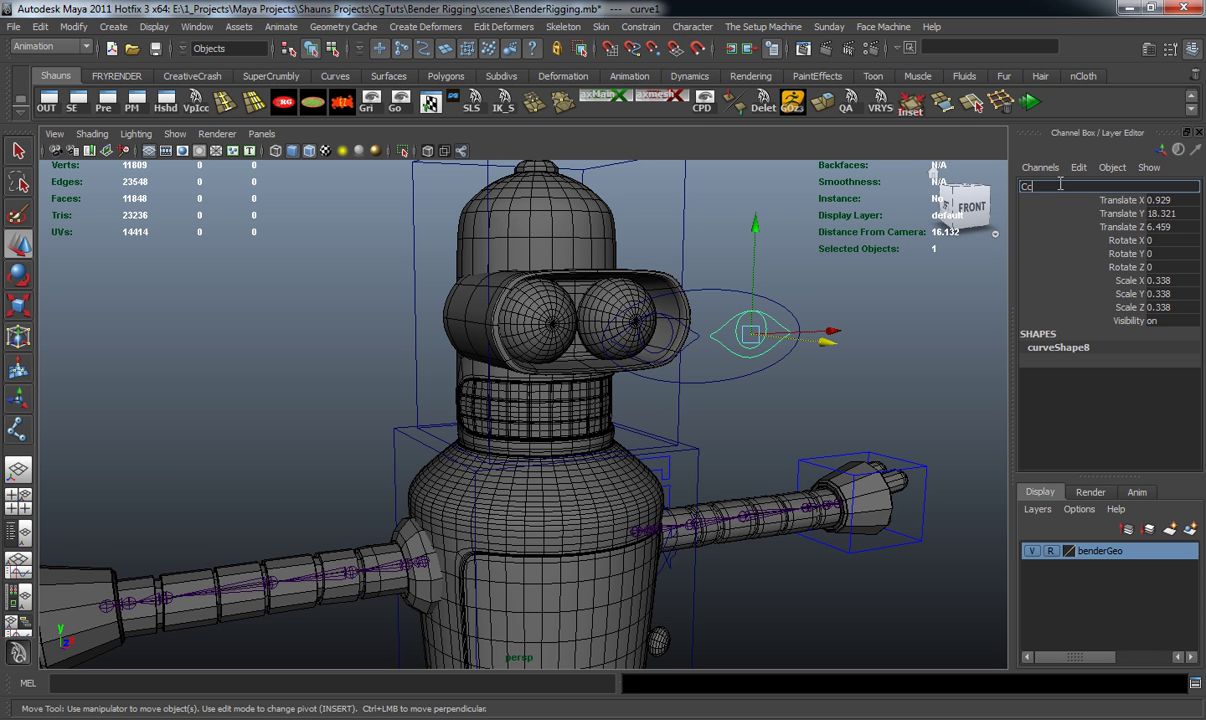
key(Return)
Rename the right eye's control curve as CC_R_Eye
alt+drag(664, 356, 735, 296)
click(767, 331)
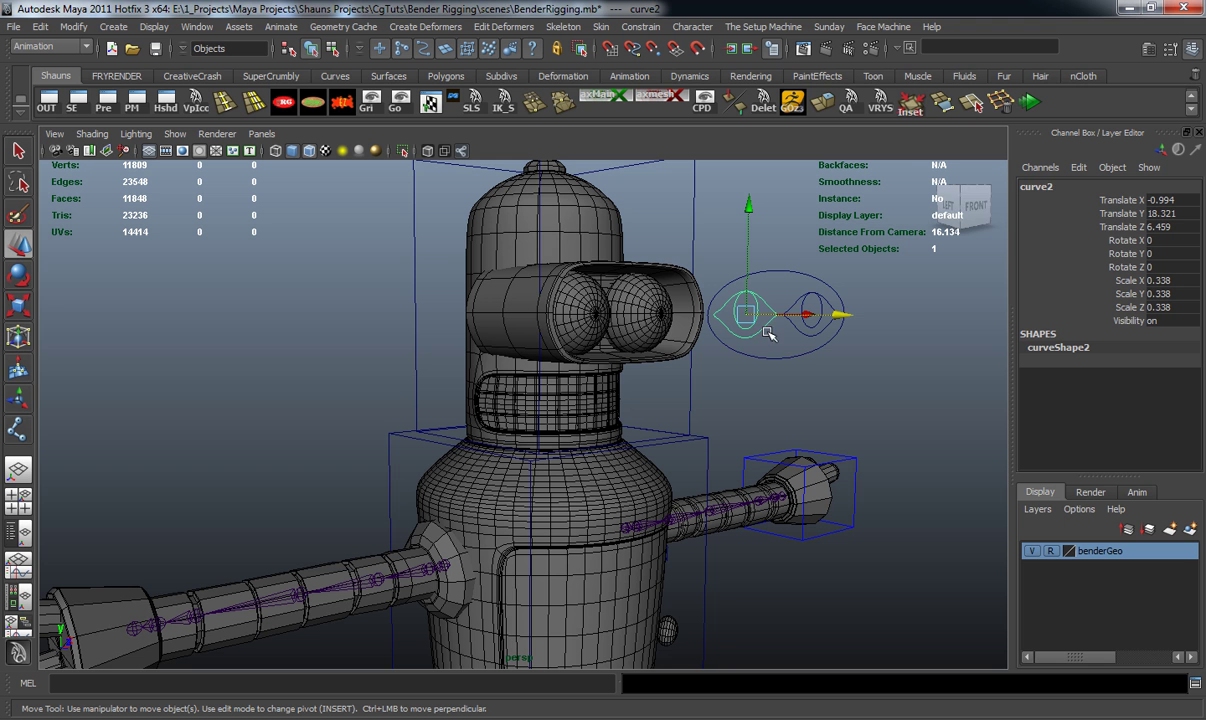
double_click(1058, 187)
text(CC_R_Eye)
key(Return)
Select the ellipse and both eye controls together with the head, body, left knee and left foot controls
alt+drag(880, 380, 822, 393)
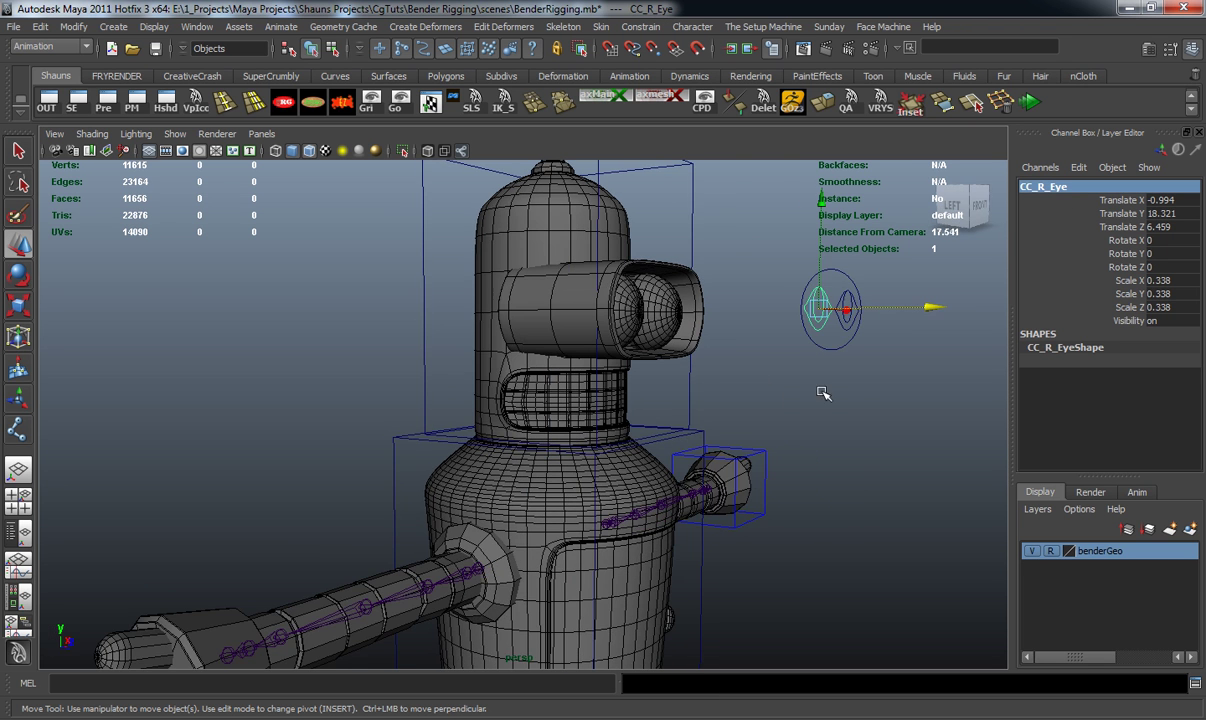
drag(941, 380, 942, 381)
alt+drag(905, 432, 822, 460)
alt+middle_drag(822, 460, 809, 368)
alt+drag(786, 381, 729, 362)
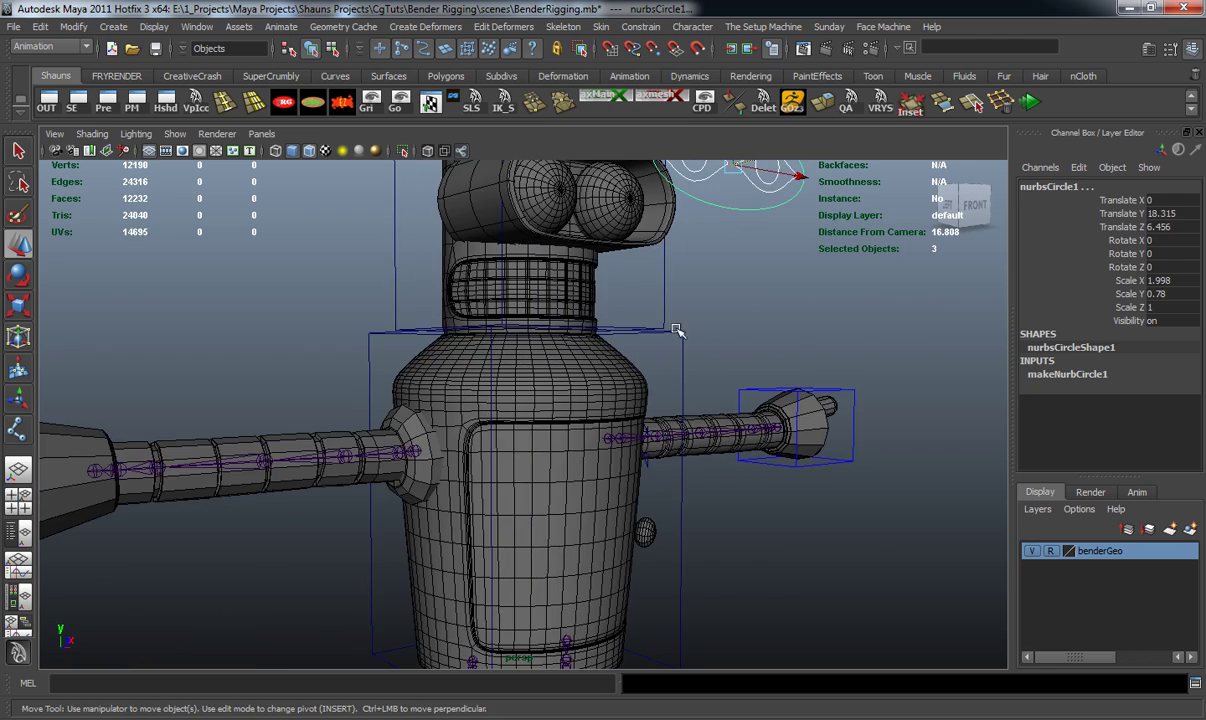
shift+drag(653, 305, 706, 366)
scroll(690, 436, down, 4)
alt+middle_drag(651, 476, 619, 372)
alt+drag(619, 372, 638, 370)
shift+drag(597, 390, 620, 431)
alt+drag(588, 485, 607, 488)
shift+click(571, 469)
alt+drag(745, 385, 713, 380)
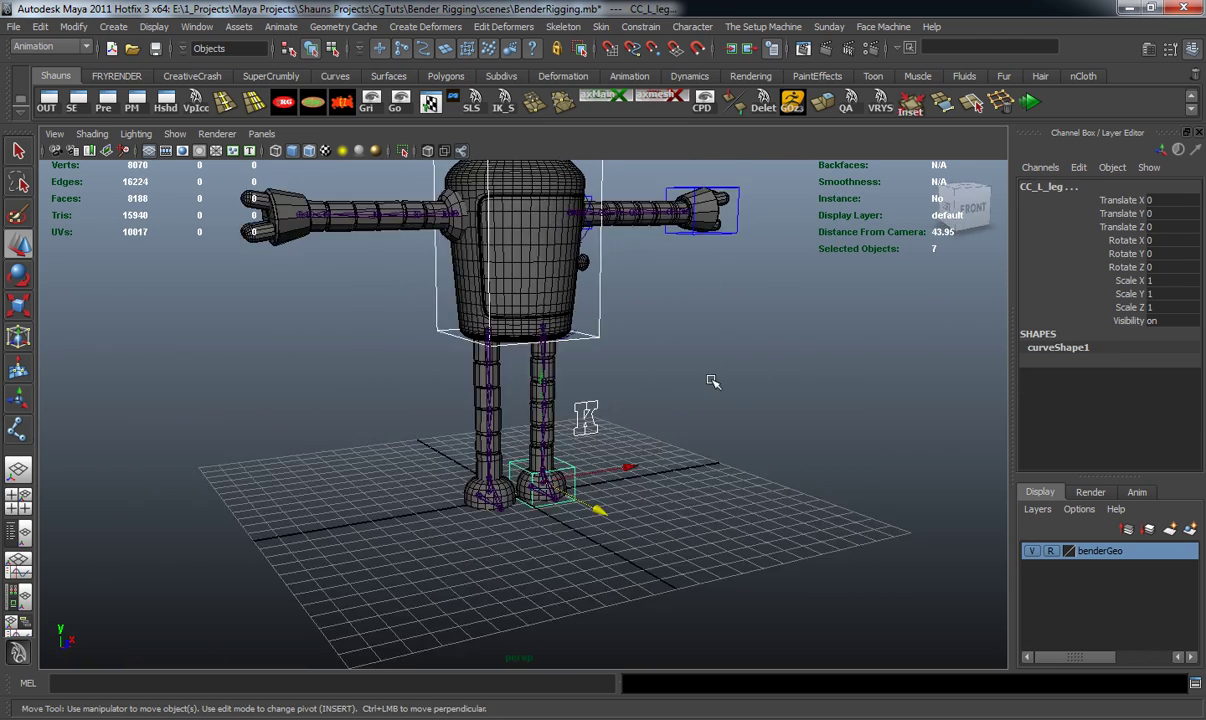
Add the left shoulder, elbow and hand controls to the selection and freeze the transformations of all selected controls
alt+middle_drag(713, 380, 700, 479)
scroll(700, 479, up, 3)
alt+drag(700, 475, 636, 456)
shift+drag(643, 318, 678, 335)
mouse_move(686, 348)
alt+mouse_down()
mouse_move(641, 358)
mouse_move(561, 343)
mouse_move(582, 374)
mouse_move(700, 362)
alt+mouse_up()
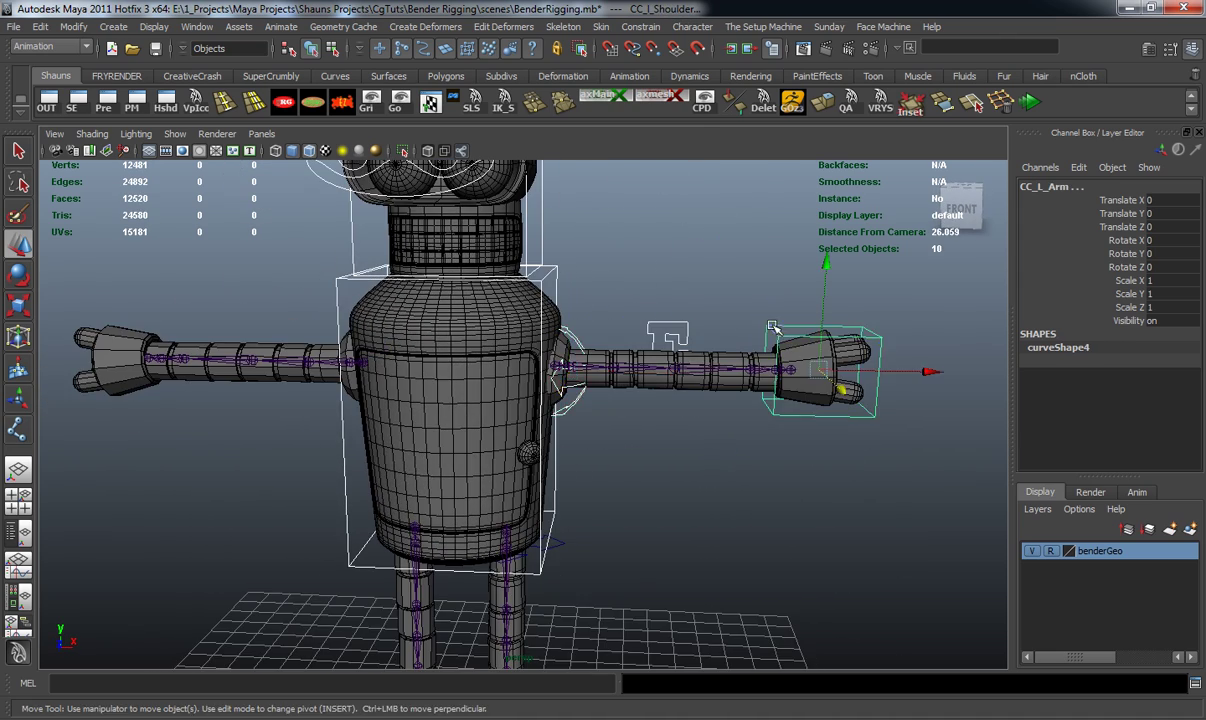
shift+click(771, 325)
scroll(692, 385, down, 5)
alt+middle_drag(692, 385, 728, 425)
scroll(700, 420, up, 3)
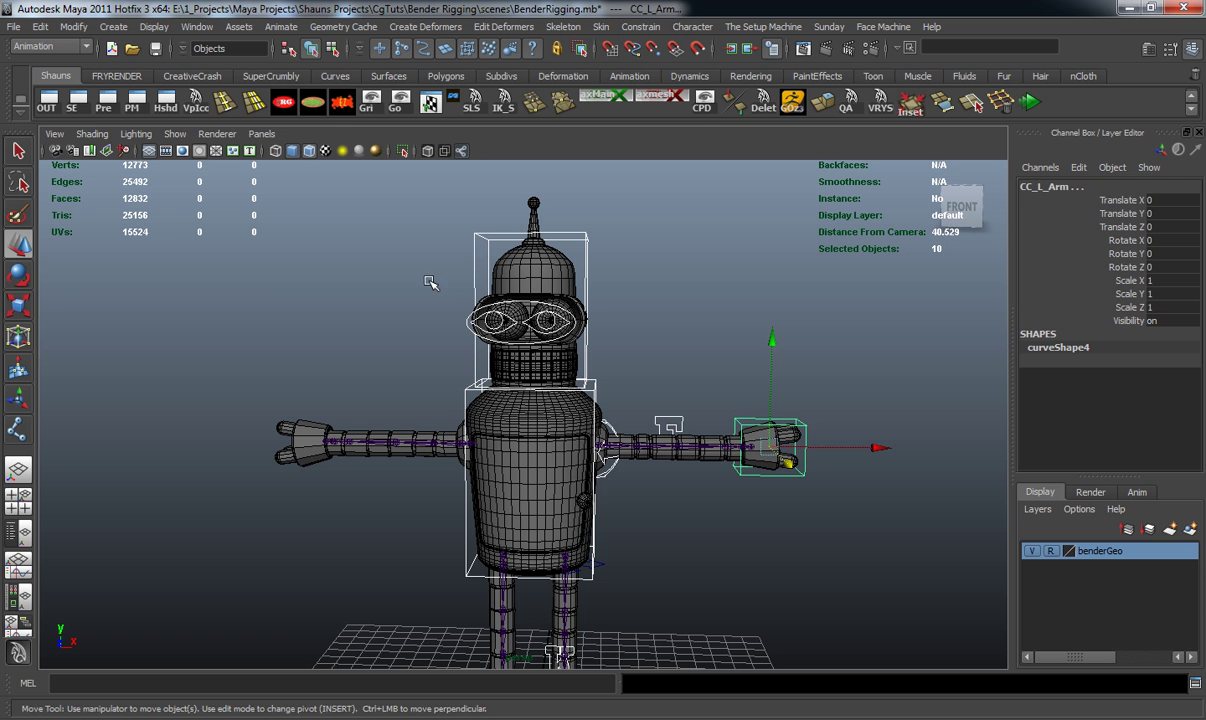
click(342, 104)
click(378, 348)
Deselect the controls and bring up the Color Changer window with blue as the selected color
alt+drag(380, 350, 684, 366)
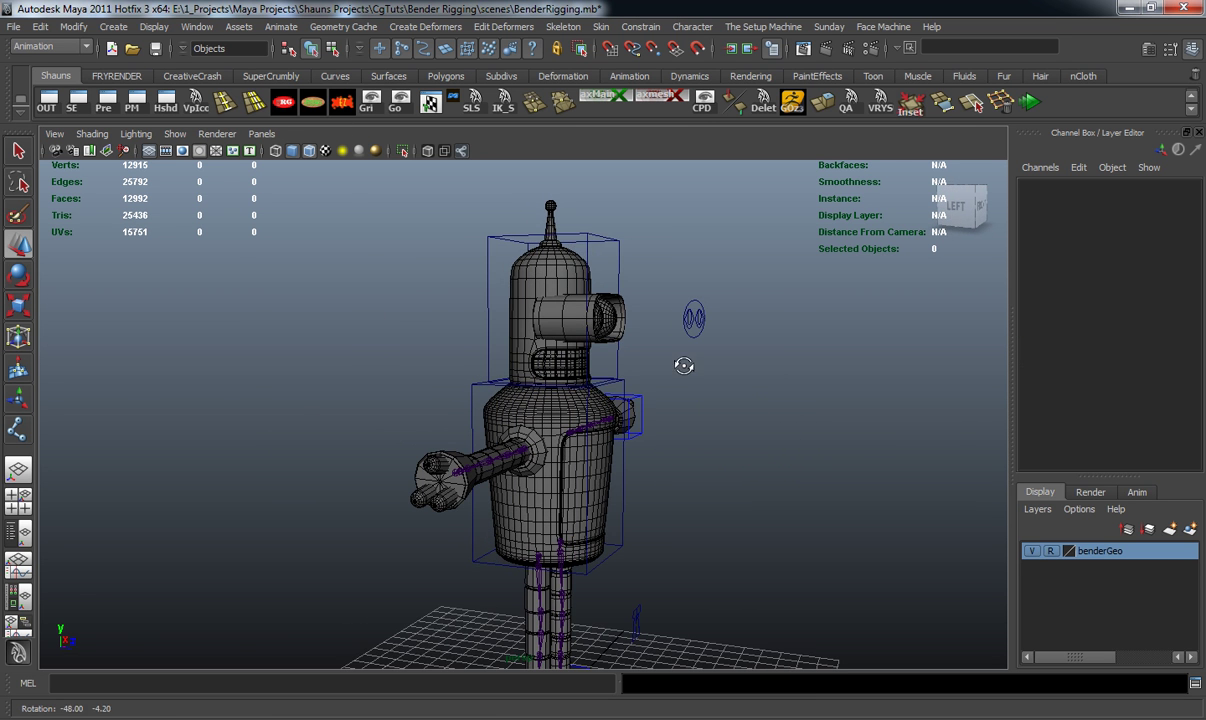
click(613, 238)
alt+drag(724, 307, 640, 312)
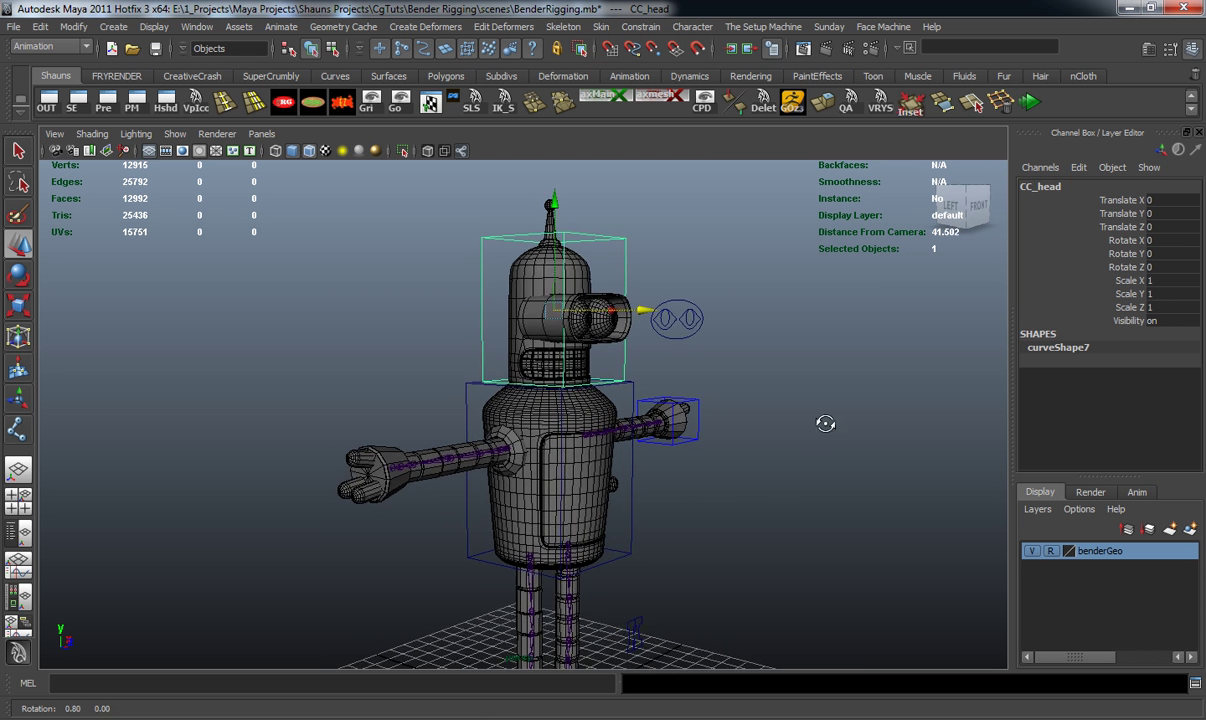
click(789, 394)
alt+drag(789, 394, 668, 396)
alt+middle_drag(668, 396, 713, 370)
drag(1205, 188, 726, 220)
click(840, 213)
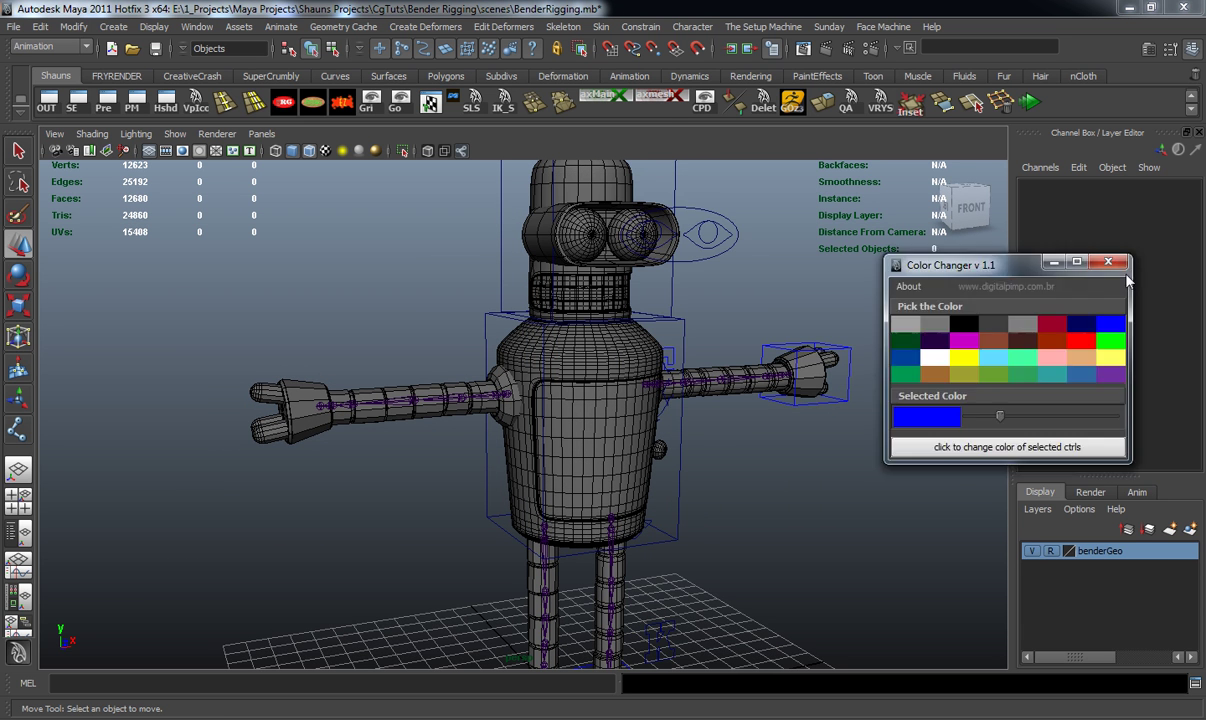
Select the left top-leg and knee controls with the other uncolored left-limb control and color them blue
alt+drag(851, 415, 611, 452)
click(586, 333)
alt+middle_drag(611, 452, 657, 300)
scroll(657, 369, up, 5)
alt+drag(657, 369, 444, 347)
shift+click(380, 307)
alt+drag(390, 400, 620, 405)
scroll(611, 331, down, 5)
alt+middle_drag(611, 331, 572, 450)
scroll(572, 450, up, 4)
alt+drag(572, 450, 750, 425)
shift+click(669, 328)
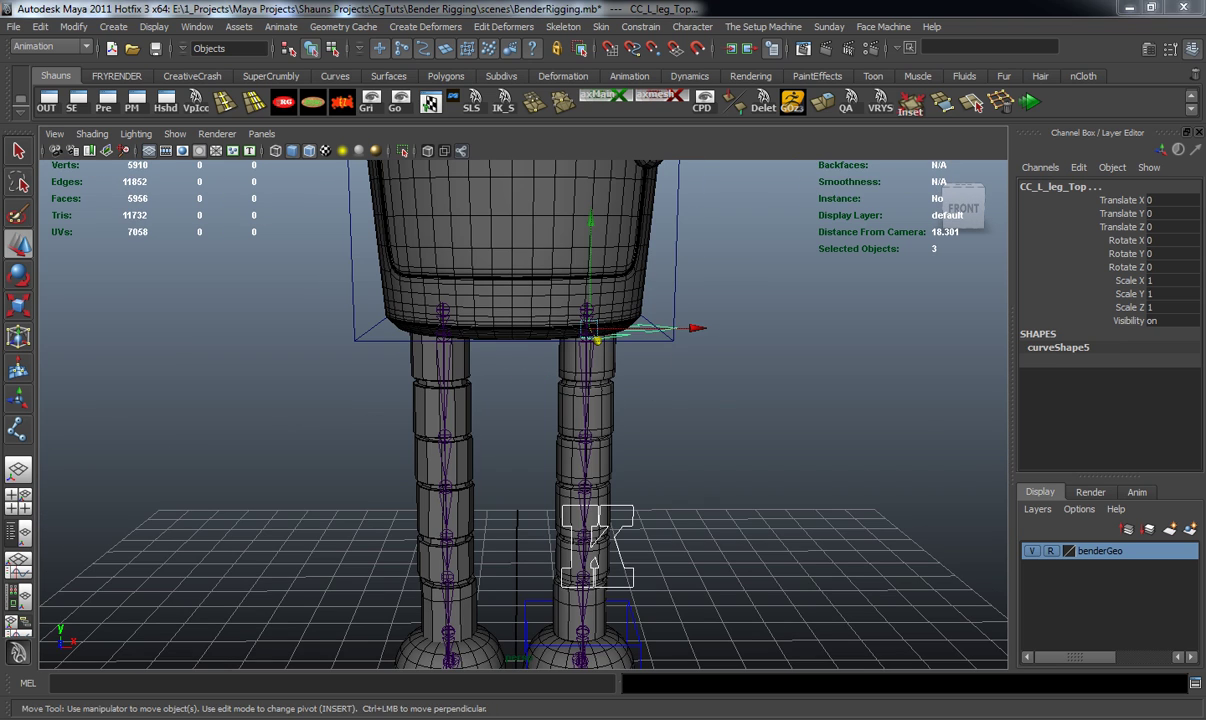
click(803, 416)
Select the head and main body control boxes together and color them yellow
scroll(765, 409, down, 5)
alt+drag(765, 409, 600, 436)
alt+middle_drag(622, 377, 608, 491)
alt+drag(608, 491, 759, 417)
click(649, 285)
shift+click(665, 398)
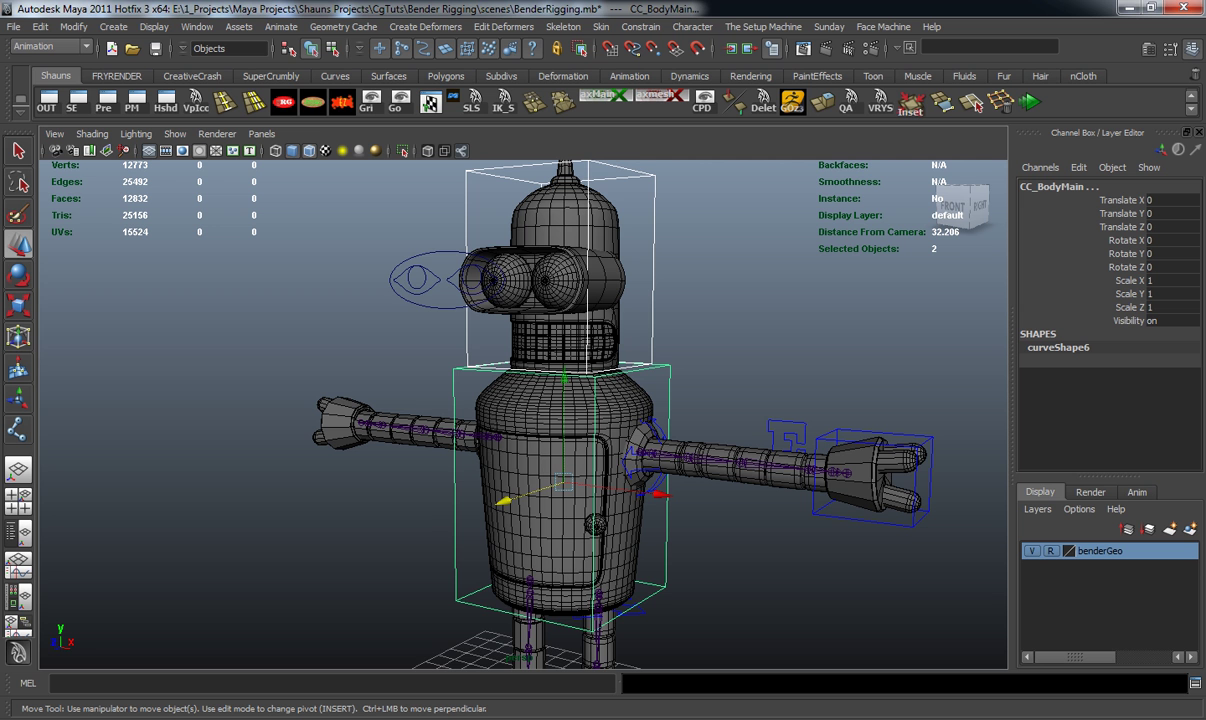
click(836, 320)
alt+drag(836, 320, 767, 355)
alt+middle_drag(767, 355, 758, 336)
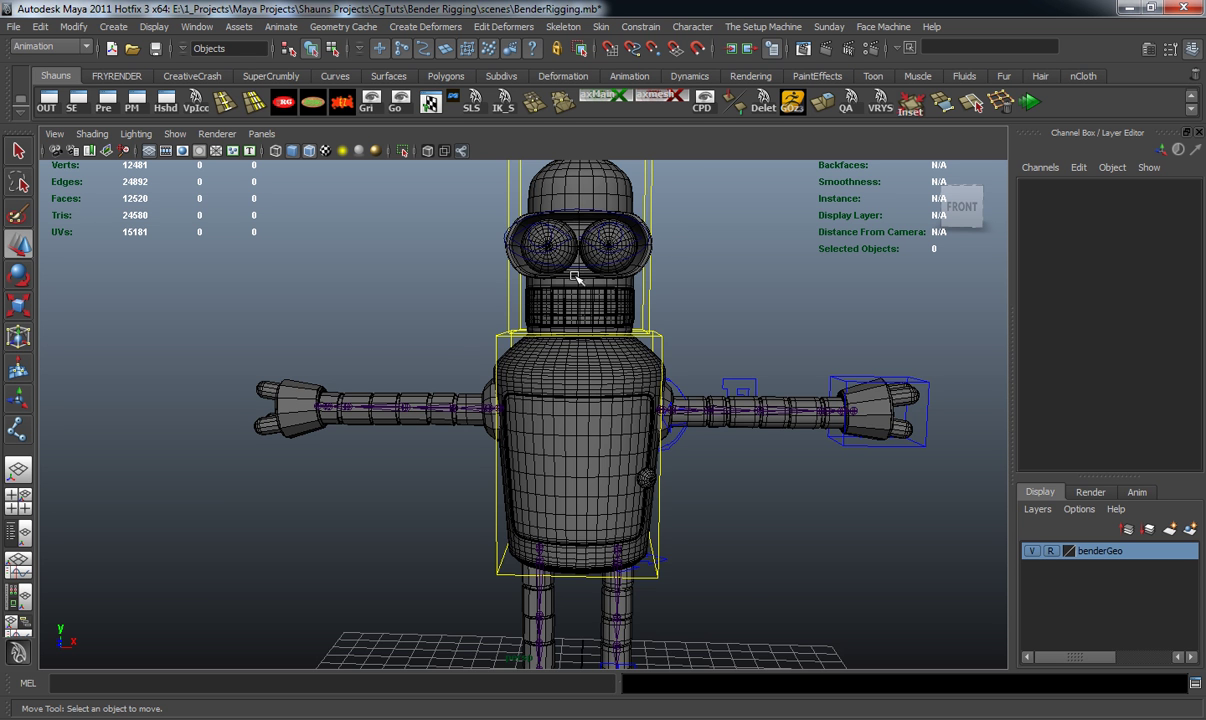
Color the left eye control blue and the right eye control red
alt+drag(567, 305, 578, 379)
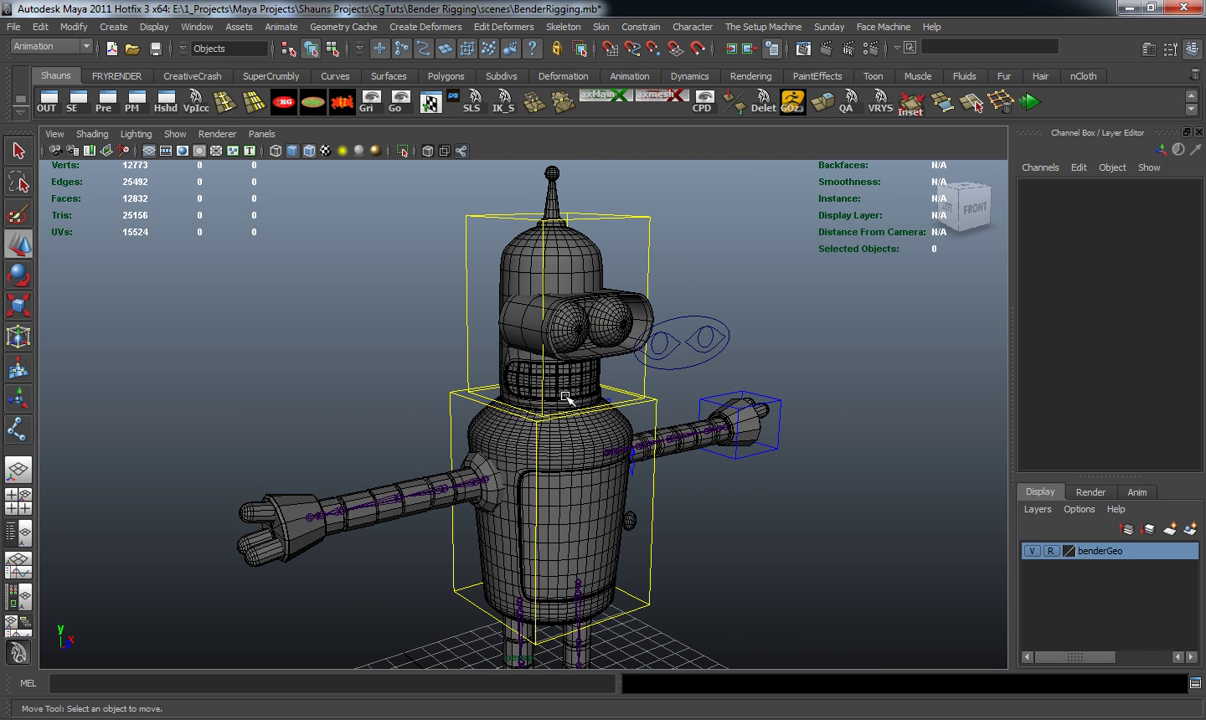
alt+right_drag(583, 400, 674, 377)
alt+drag(674, 377, 661, 378)
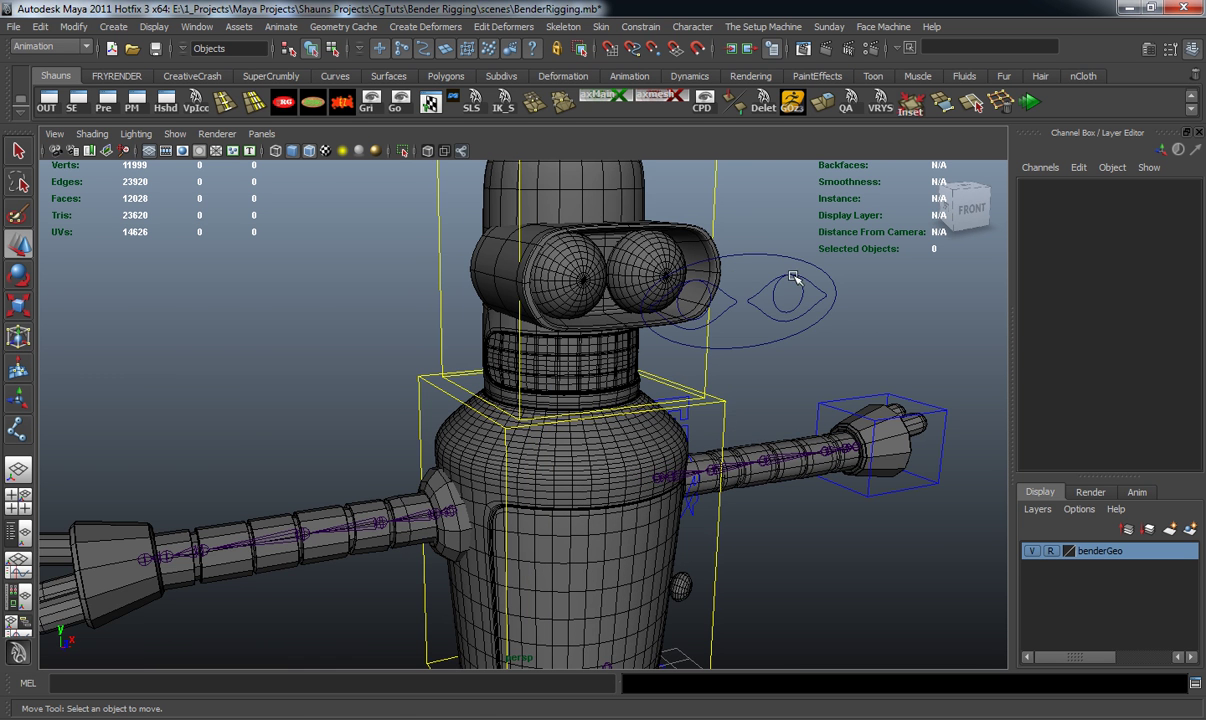
click(797, 295)
alt+drag(776, 324, 811, 331)
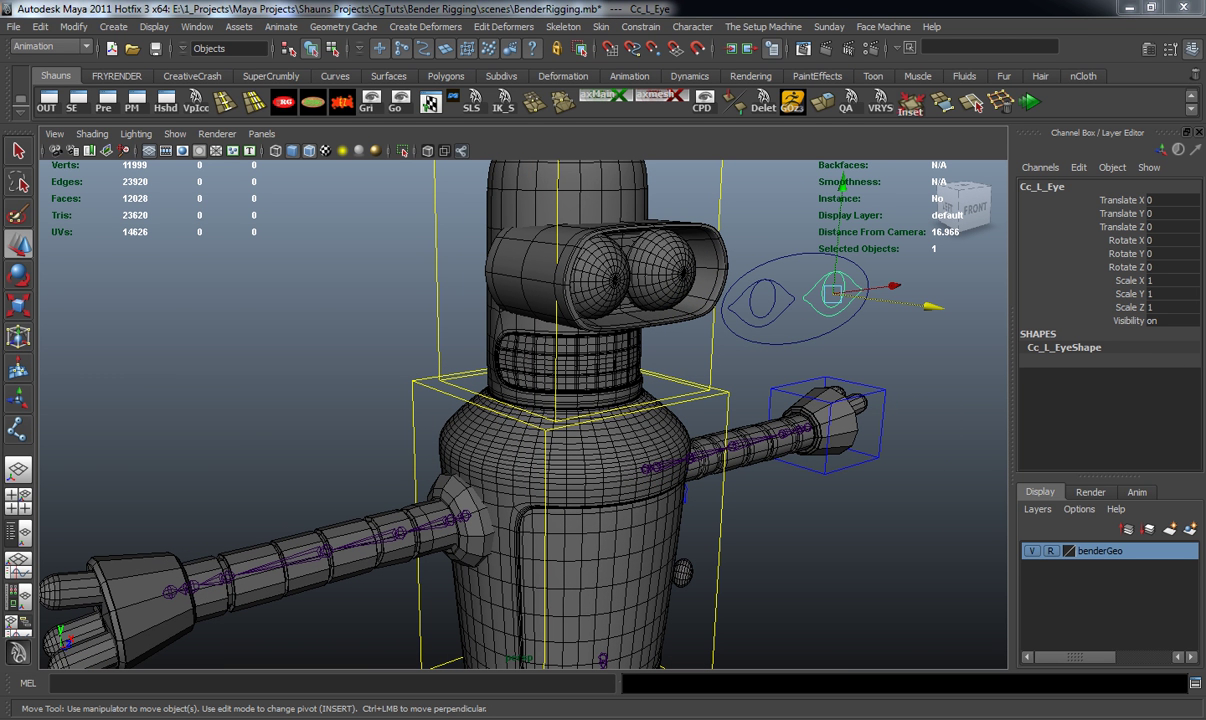
click(742, 282)
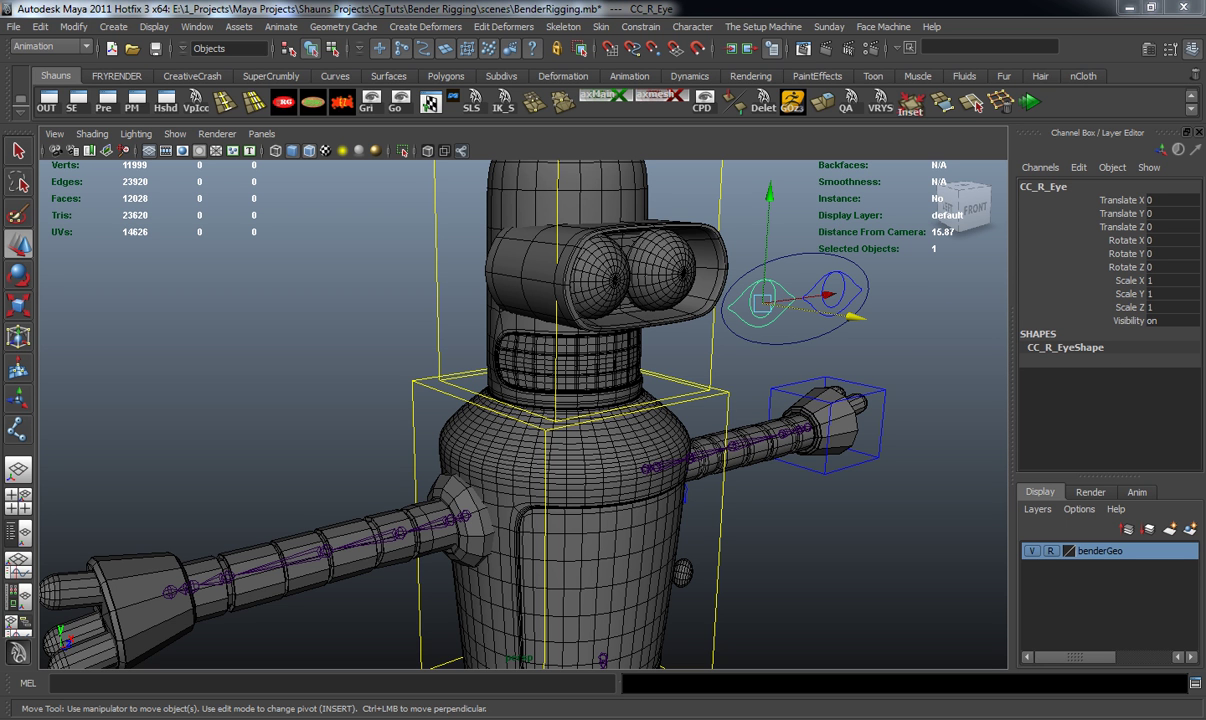
click(916, 353)
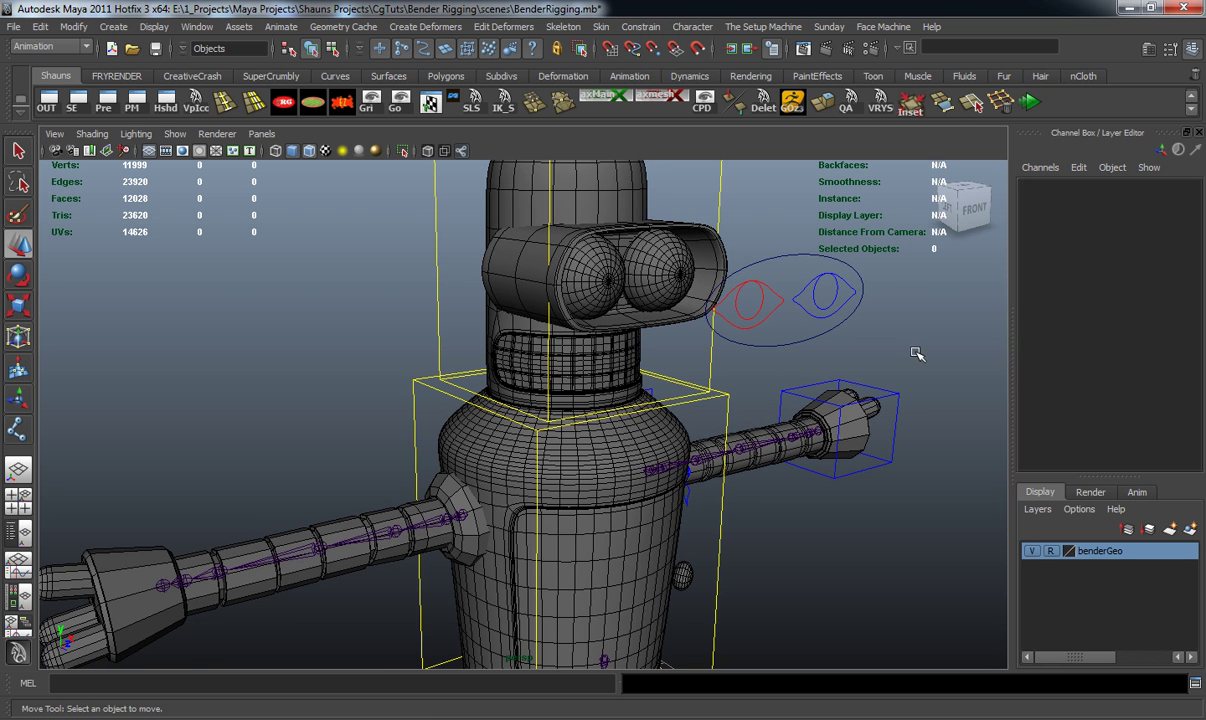
Color the ellipse around the two eye controls green
click(800, 254)
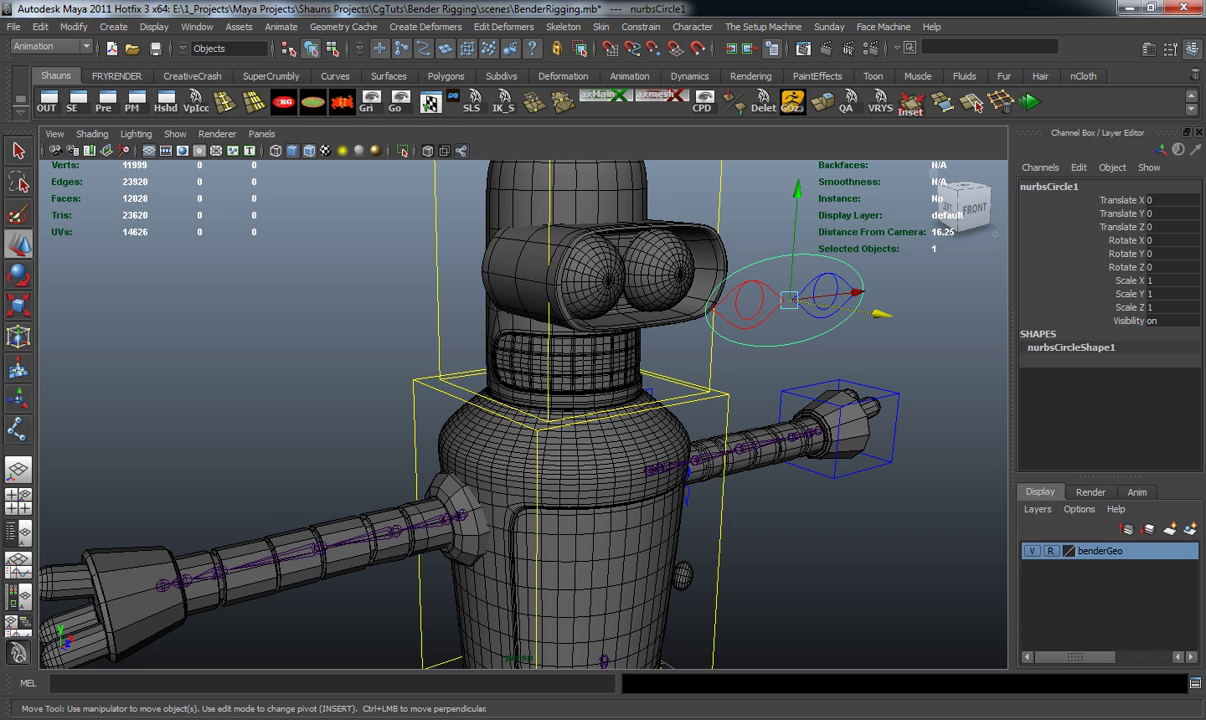
click(953, 350)
alt+drag(953, 350, 942, 357)
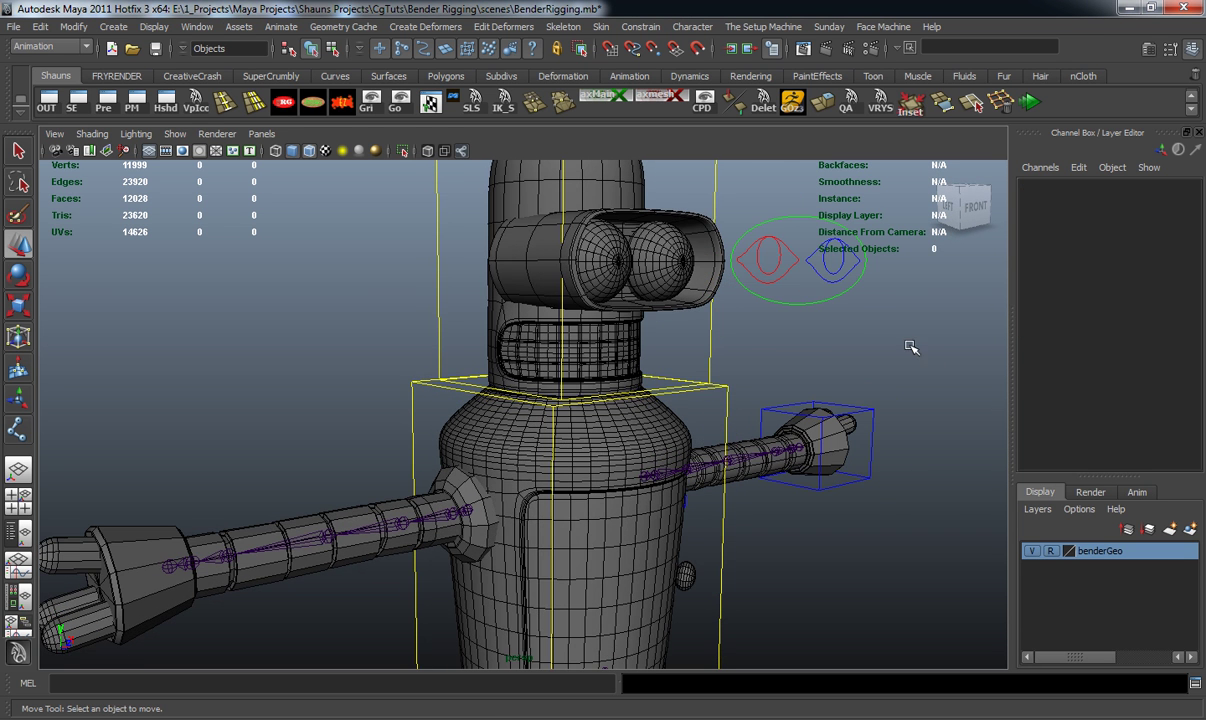
Parent both eye controls to the surrounding ellipse
click(789, 271)
alt+drag(789, 271, 807, 303)
shift+click(818, 303)
shift+click(777, 265)
key(p)
Test-move the ellipse together with its eye controls and undo the moves
click(829, 248)
click(785, 268)
alt+drag(786, 280, 725, 305)
key(ctrl+z)
click(777, 258)
click(765, 301)
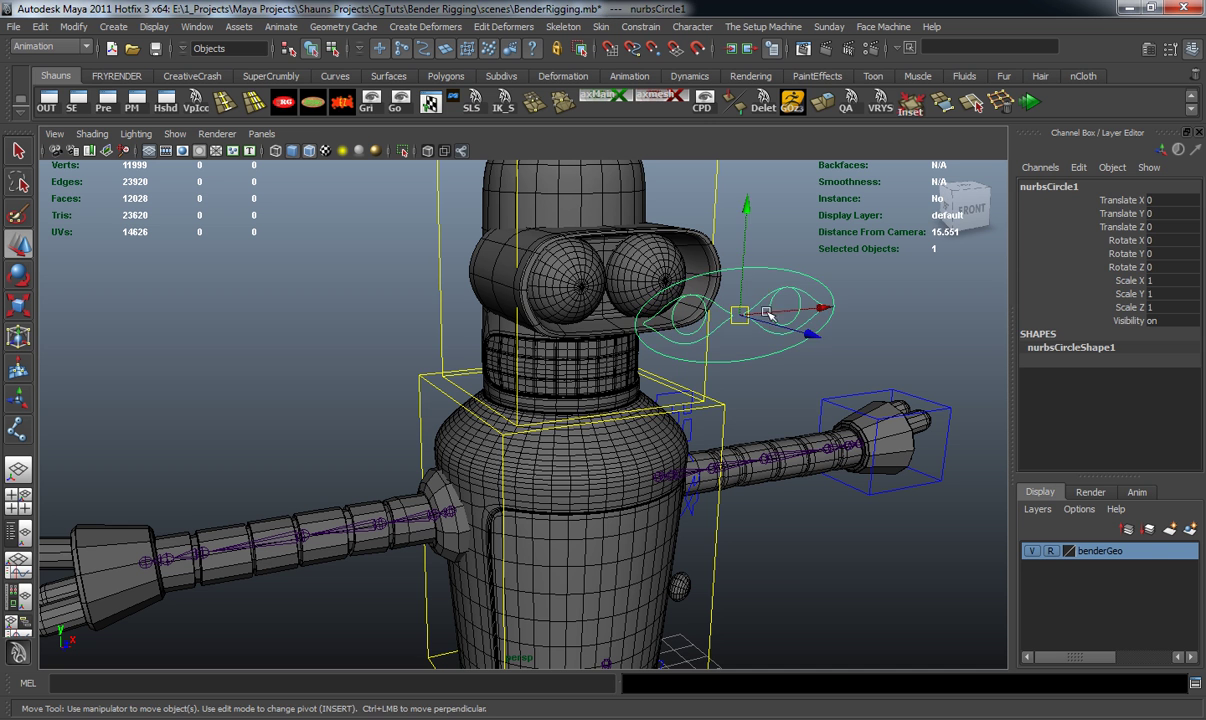
drag(740, 318, 775, 343)
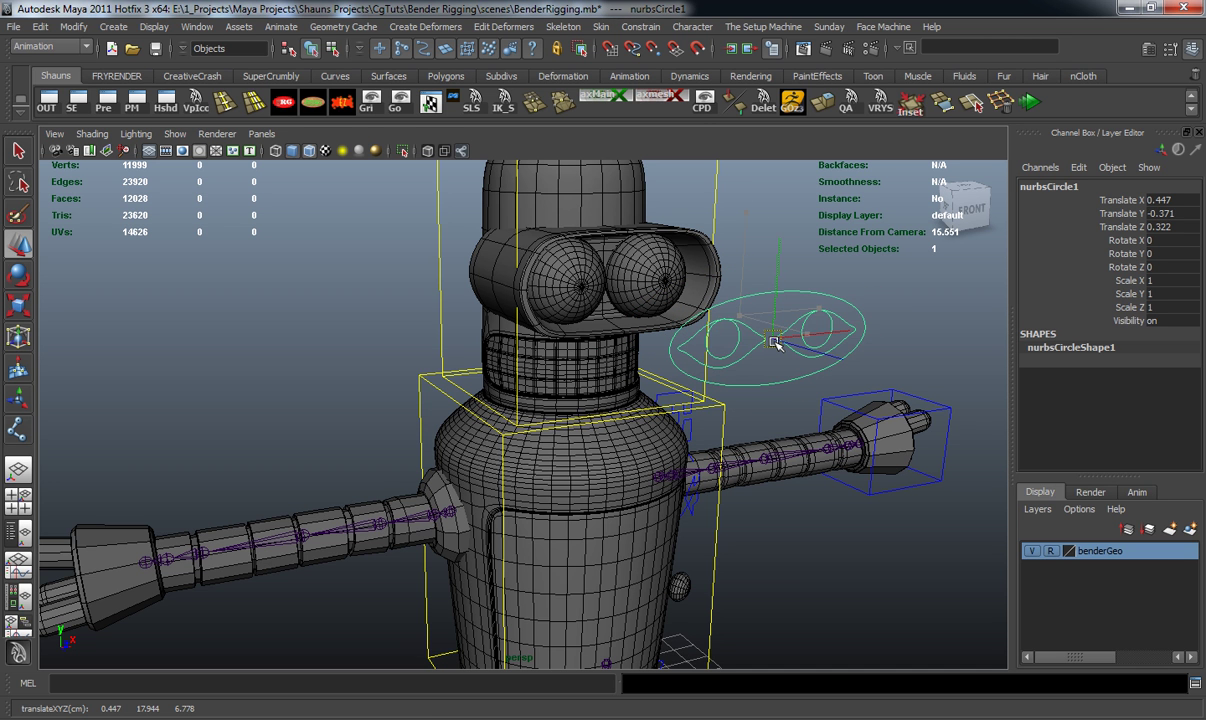
key(ctrl+z)
key(ctrl+z)
key(ctrl+z)
Look over the colored controls on the robot's body, arms and legs from several angles
alt+drag(304, 328, 452, 420)
scroll(452, 420, down, 5)
alt+middle_drag(452, 420, 463, 318)
alt+drag(477, 367, 479, 369)
alt+middle_drag(479, 369, 501, 280)
scroll(501, 282, up, 4)
alt+drag(469, 319, 556, 390)
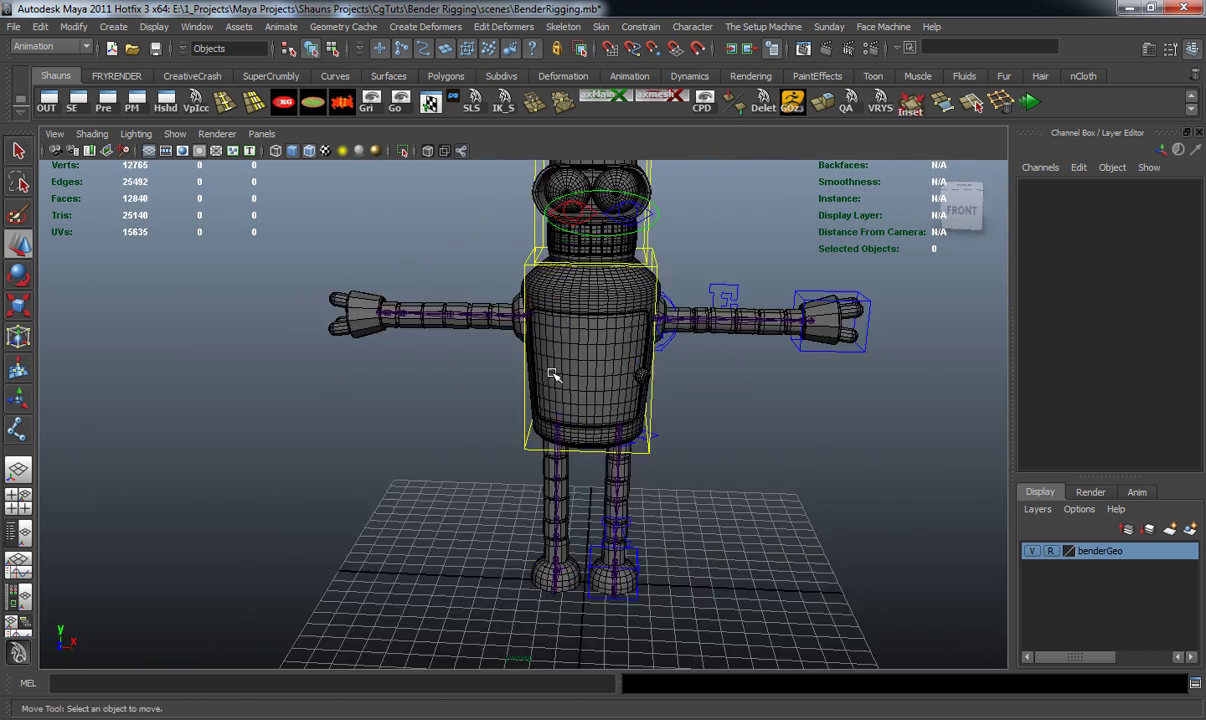
alt+middle_drag(455, 301, 411, 333)
alt+drag(466, 366, 489, 341)
scroll(492, 337, down, 4)
alt+middle_drag(493, 336, 493, 364)
scroll(493, 364, up, 2)
alt+drag(493, 364, 444, 392)
alt+middle_drag(450, 403, 460, 368)
scroll(461, 368, up, 4)
alt+drag(460, 369, 530, 357)
alt+middle_drag(530, 355, 527, 318)
alt+drag(524, 352, 497, 353)
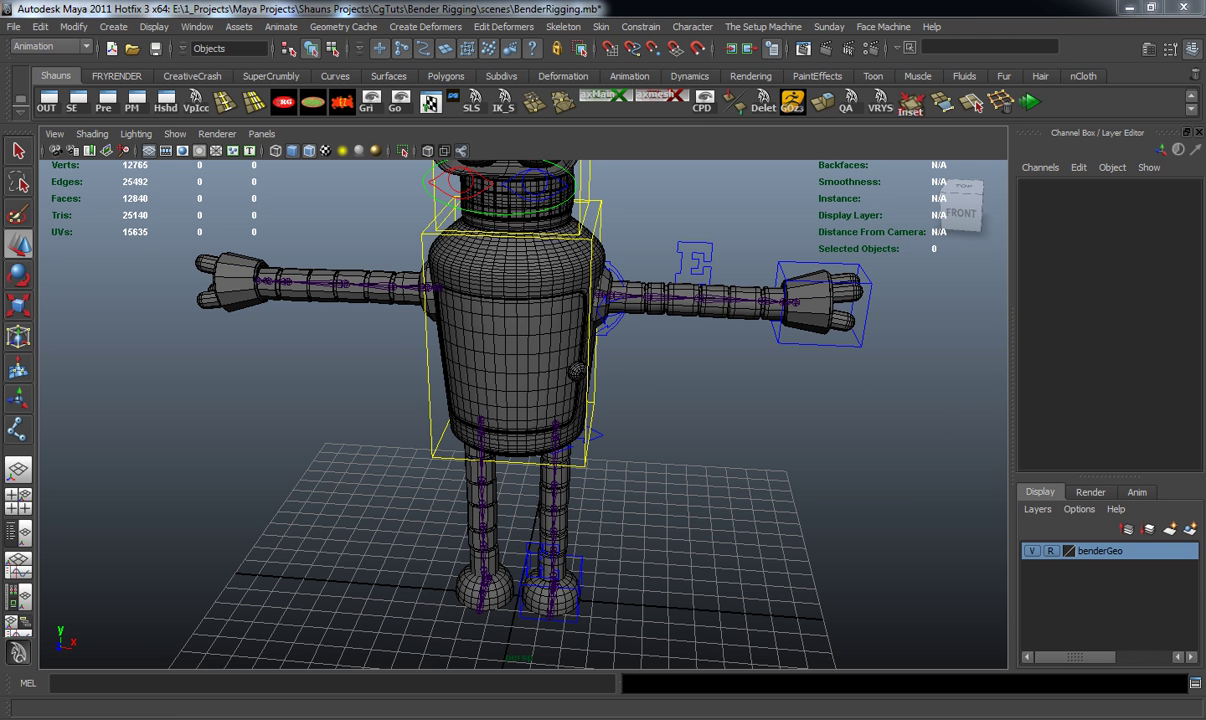
Select the left shoulder, elbow and hand controls together
alt+drag(760, 372, 722, 368)
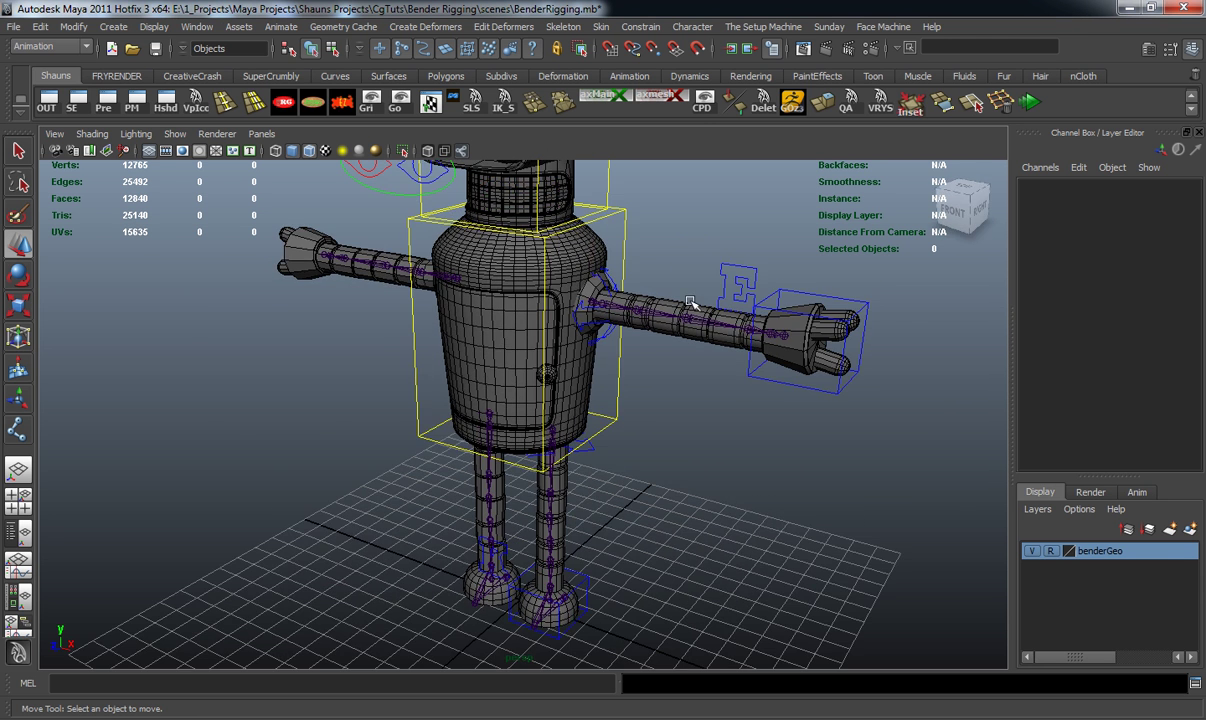
alt+middle_drag(626, 290, 585, 437)
alt+drag(511, 412, 484, 385)
alt+right_drag(484, 385, 590, 430)
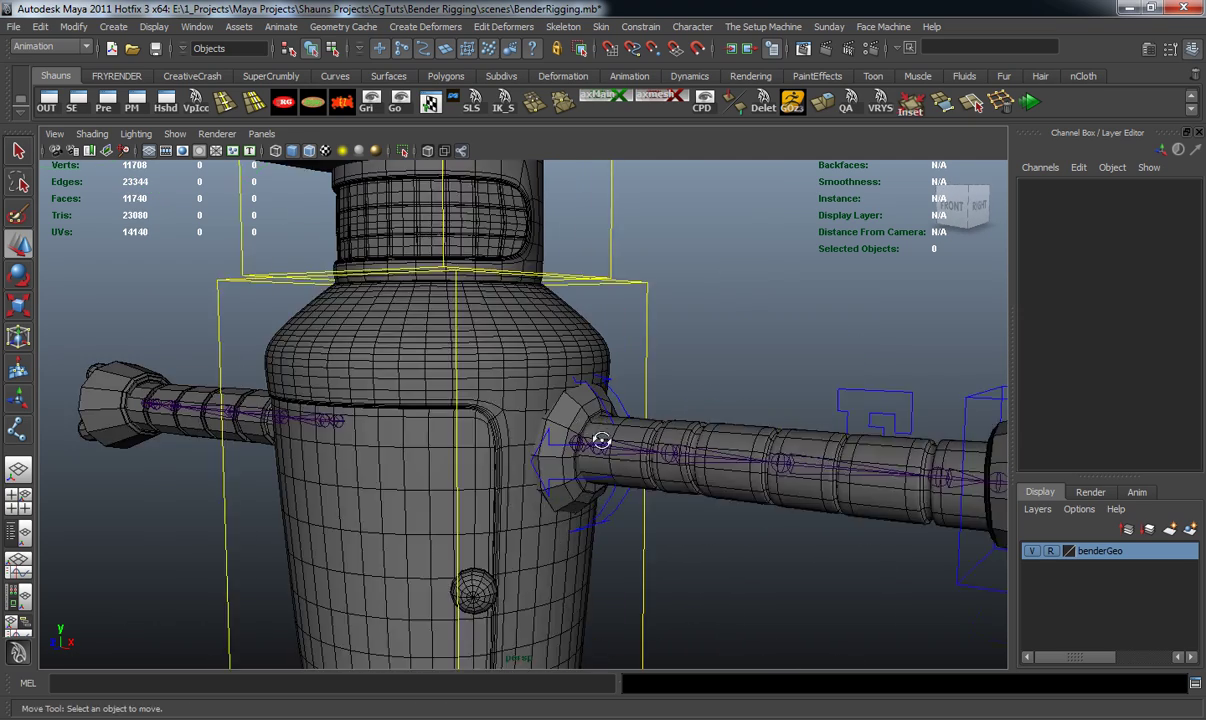
alt+drag(592, 430, 634, 430)
click(628, 433)
shift+click(903, 450)
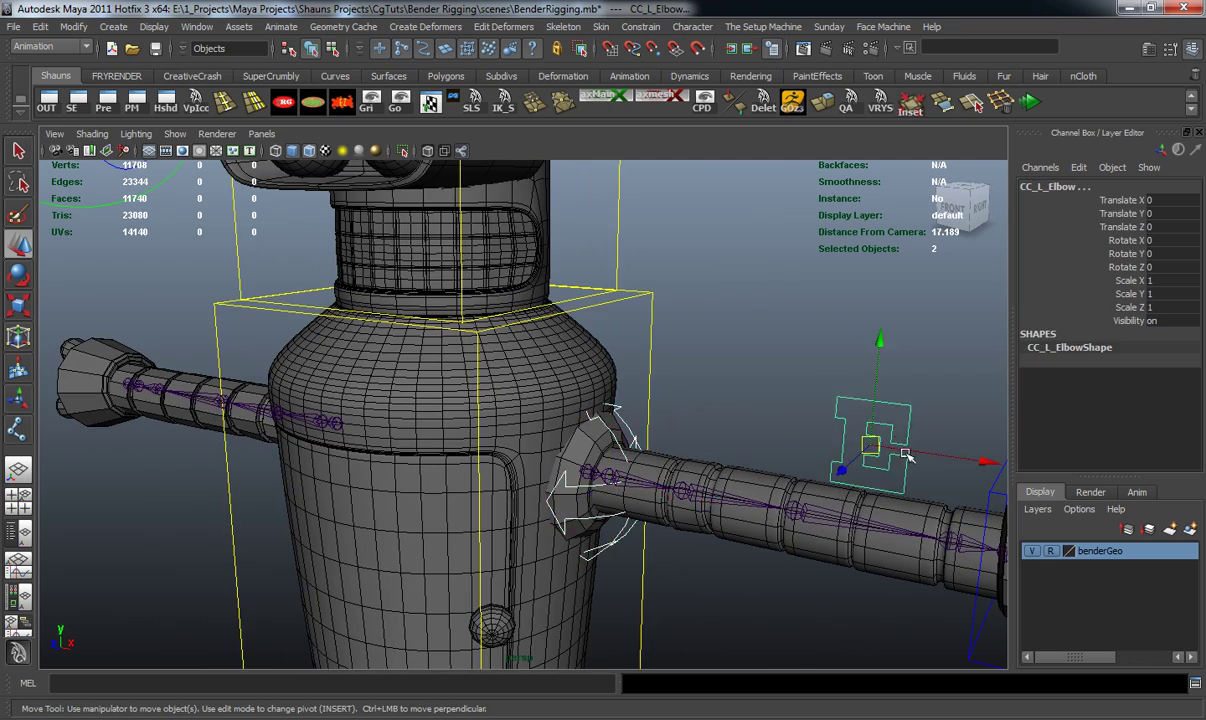
alt+right_drag(903, 450, 836, 403)
alt+middle_drag(836, 403, 750, 358)
alt+drag(750, 358, 733, 376)
shift+click(728, 368)
Add the left top-leg, knee and foot controls to the selection
alt+drag(603, 439, 703, 371)
alt+middle_drag(703, 371, 738, 258)
alt+drag(738, 258, 628, 345)
shift+click(505, 400)
shift+click(590, 484)
alt+drag(590, 484, 656, 462)
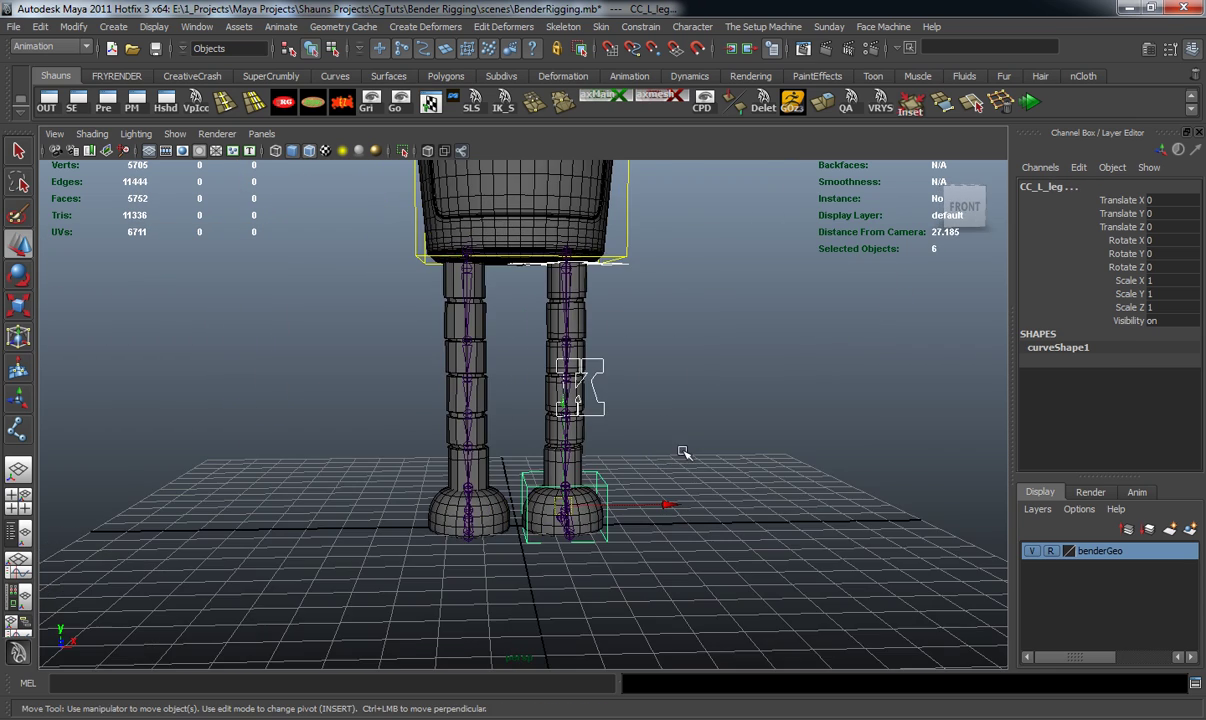
Duplicate the selected left limb controls, group the copies, and mirror the group with Scale X -1
key(ctrl+d)
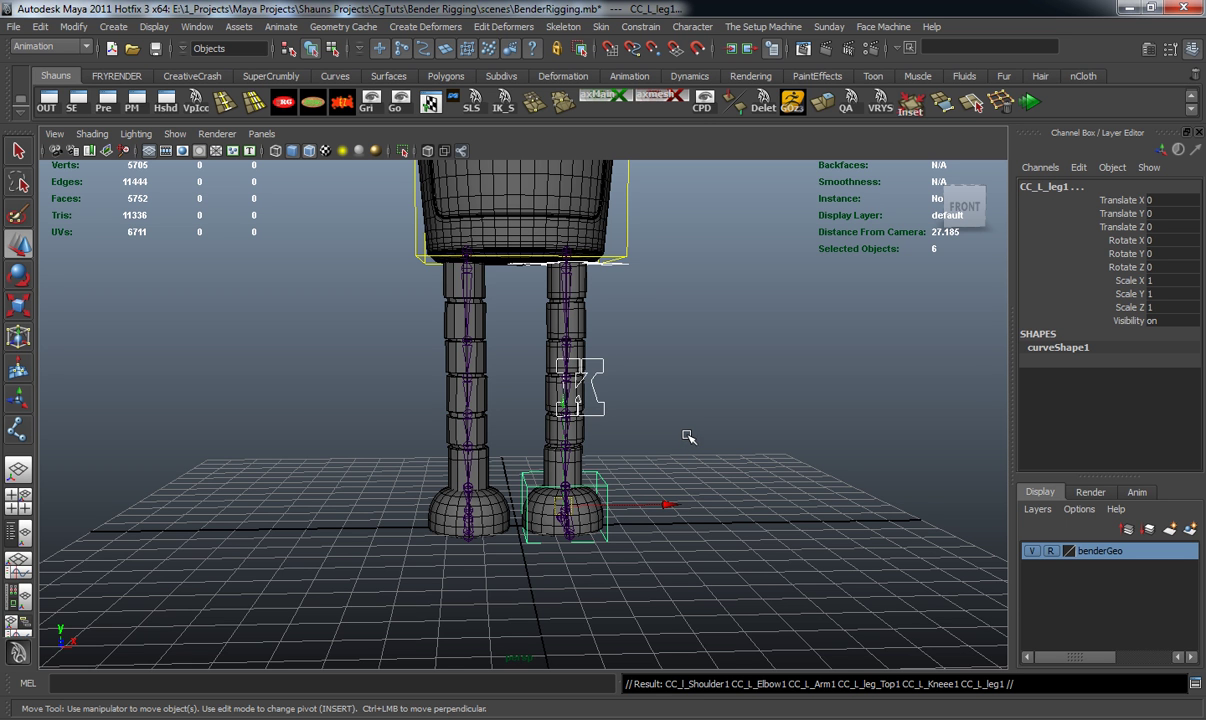
key(ctrl+g)
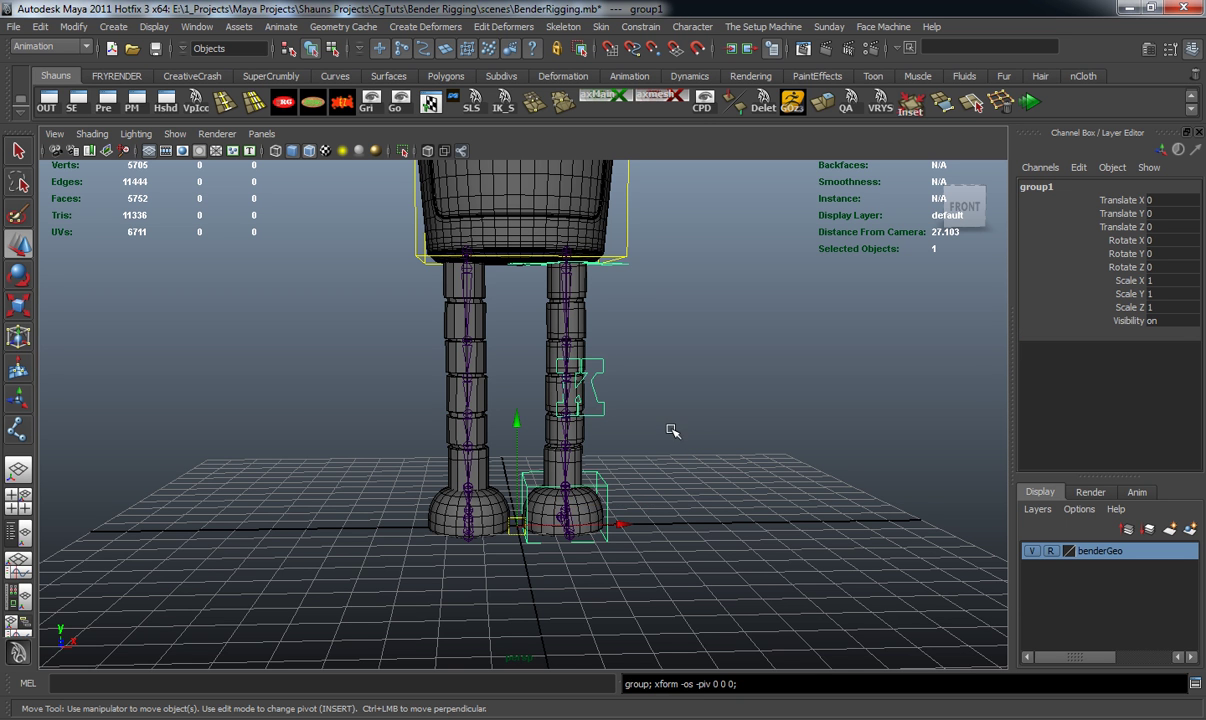
alt+drag(672, 430, 657, 433)
click(1165, 281)
text(-1)
key(Return)
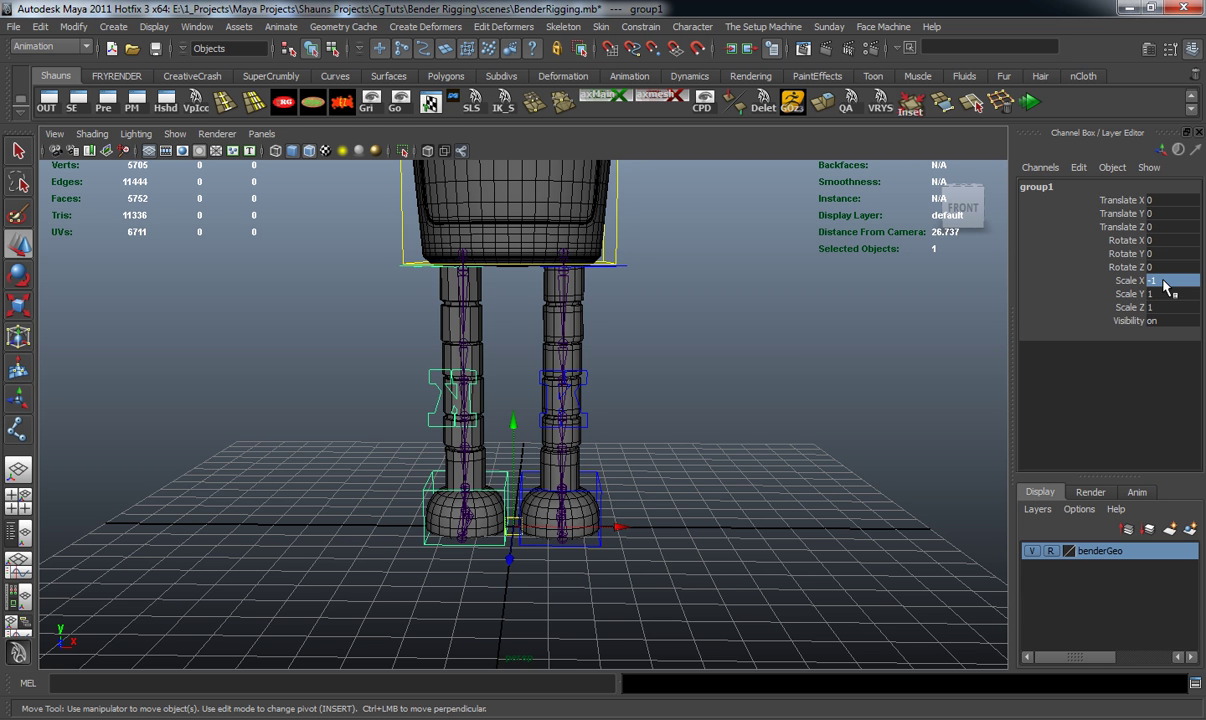
Flip the mirrored knee control on the robot's right leg by setting its Scale X to -1
click(794, 358)
alt+drag(794, 358, 660, 387)
click(384, 404)
alt+drag(385, 412, 420, 433)
click(1157, 282)
text(-1)
key(Return)
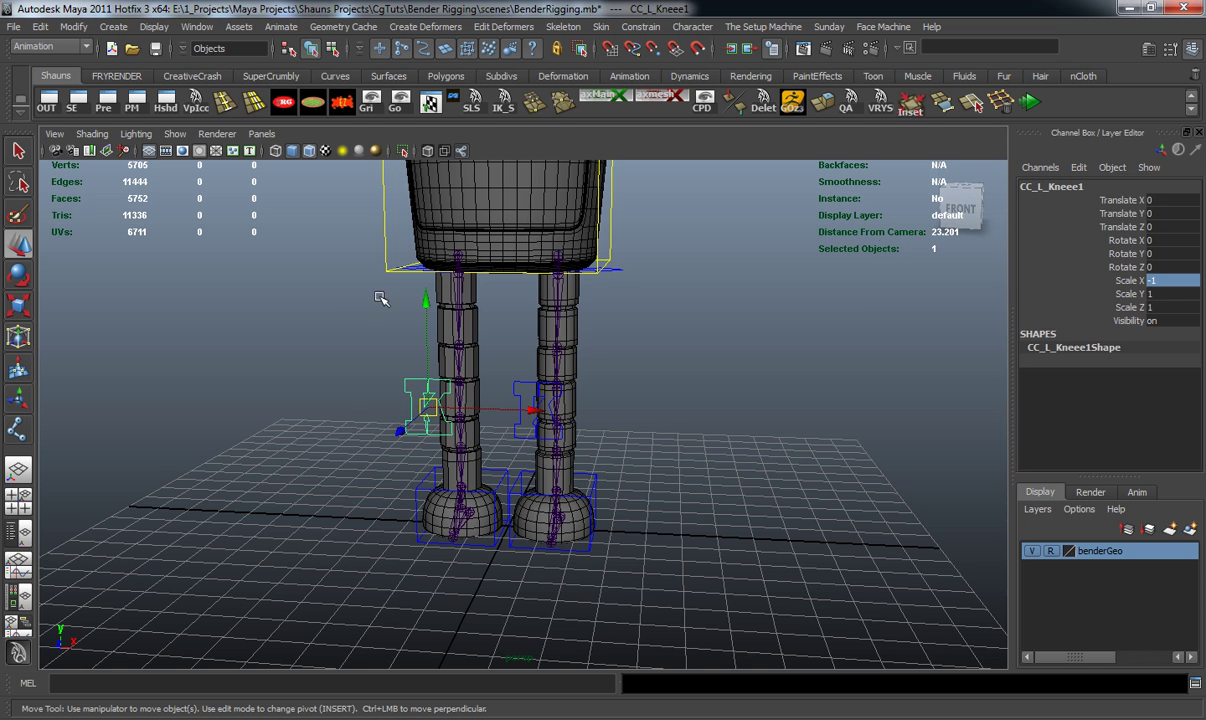
Examine the mirrored arm and leg controls on the robot's right side
click(339, 415)
alt+drag(339, 415, 326, 436)
scroll(401, 420, down, 5)
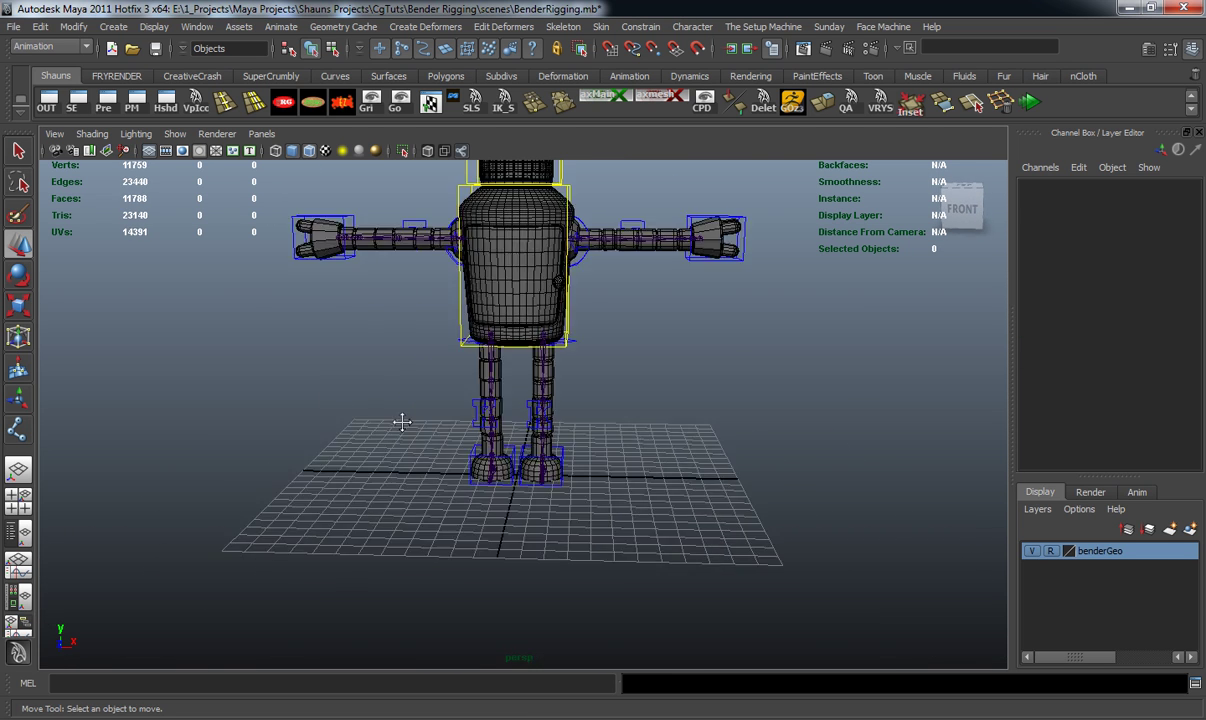
alt+middle_drag(401, 420, 431, 518)
scroll(432, 492, up, 3)
alt+drag(432, 492, 468, 486)
click(422, 353)
mouse_move(471, 377)
alt+mouse_down()
mouse_move(450, 380)
mouse_move(460, 398)
alt+mouse_up()
alt+drag(446, 350, 446, 371)
click(374, 359)
alt+middle_drag(425, 436, 425, 411)
alt+drag(428, 348, 461, 333)
mouse_move(490, 397)
alt+mouse_down()
mouse_move(498, 518)
mouse_move(476, 396)
mouse_move(439, 388)
mouse_move(493, 390)
alt+mouse_up()
Set the mirrored knee control's Scale X back to 1
click(493, 390)
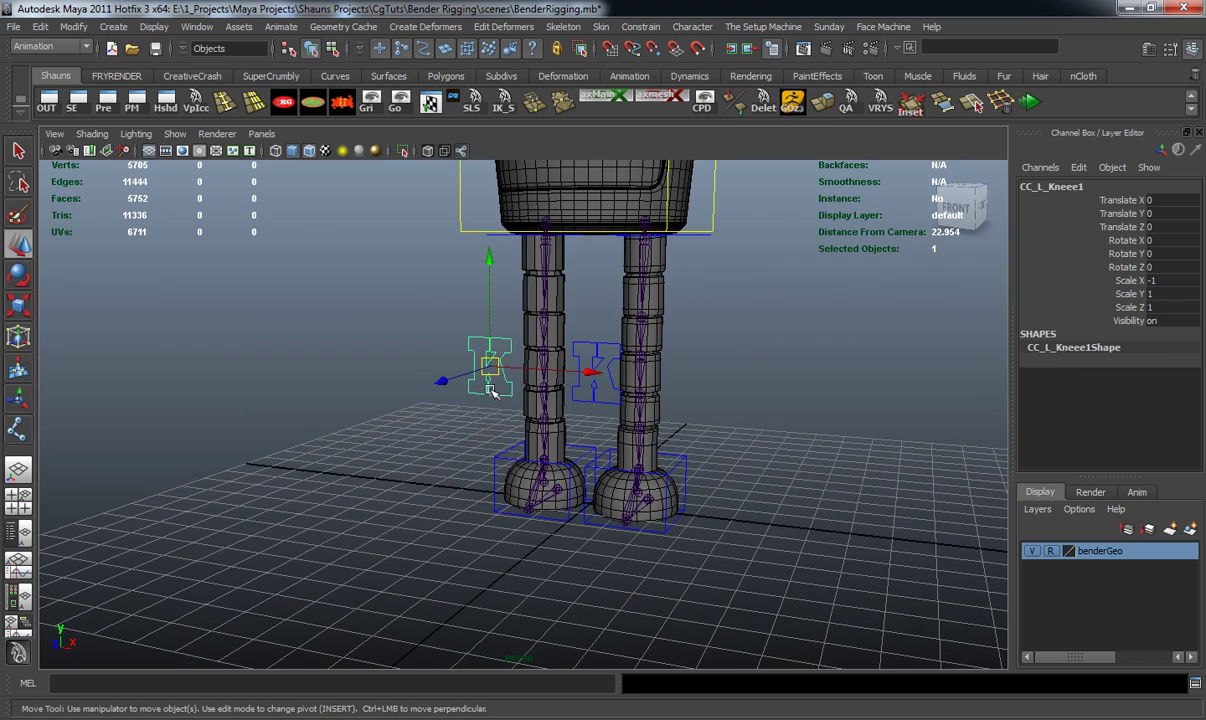
click(1181, 281)
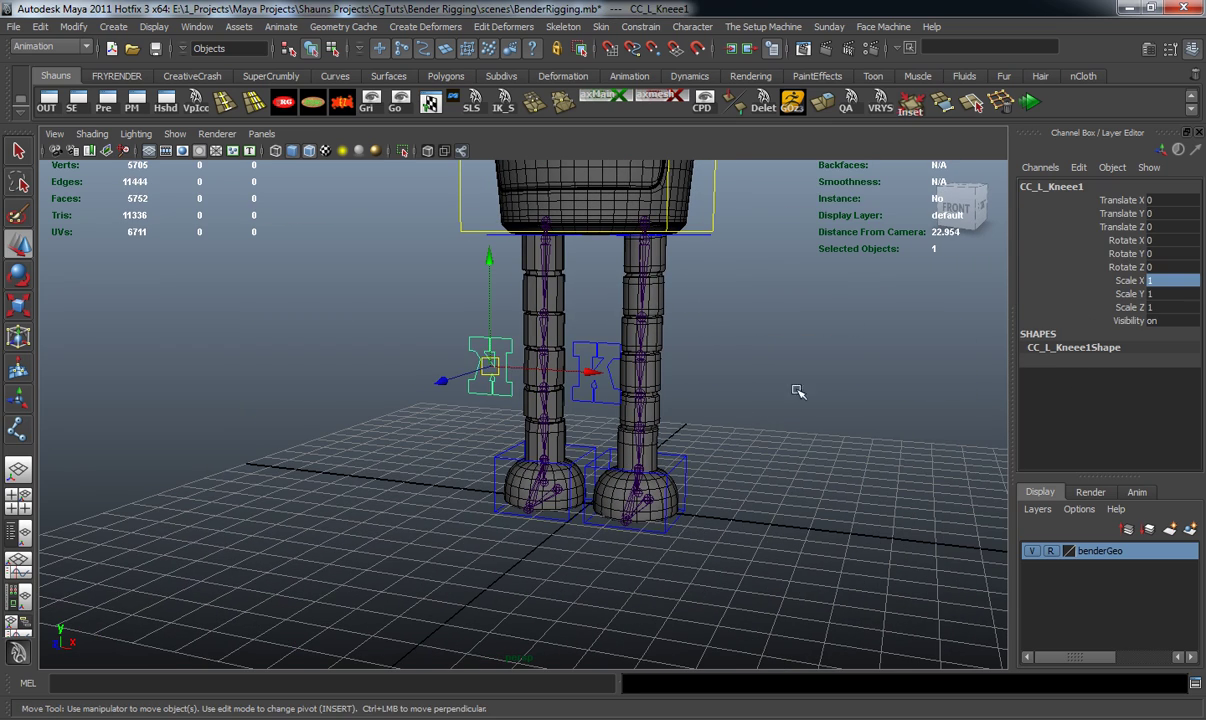
click(635, 417)
key(q)
mouse_move(635, 417)
alt+mouse_down()
mouse_move(665, 417)
mouse_move(621, 418)
alt+mouse_up()
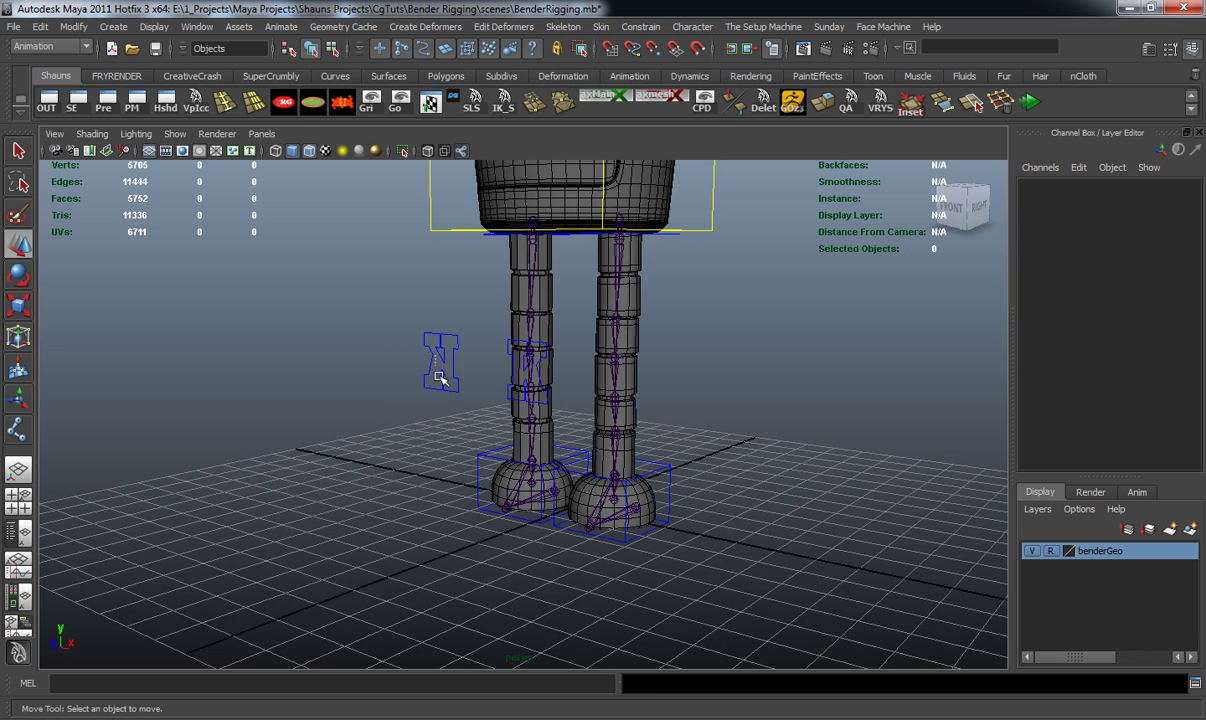
Rename the mirrored knee control as CC_R_Kneee
click(463, 362)
key(w)
double_click(1080, 189)
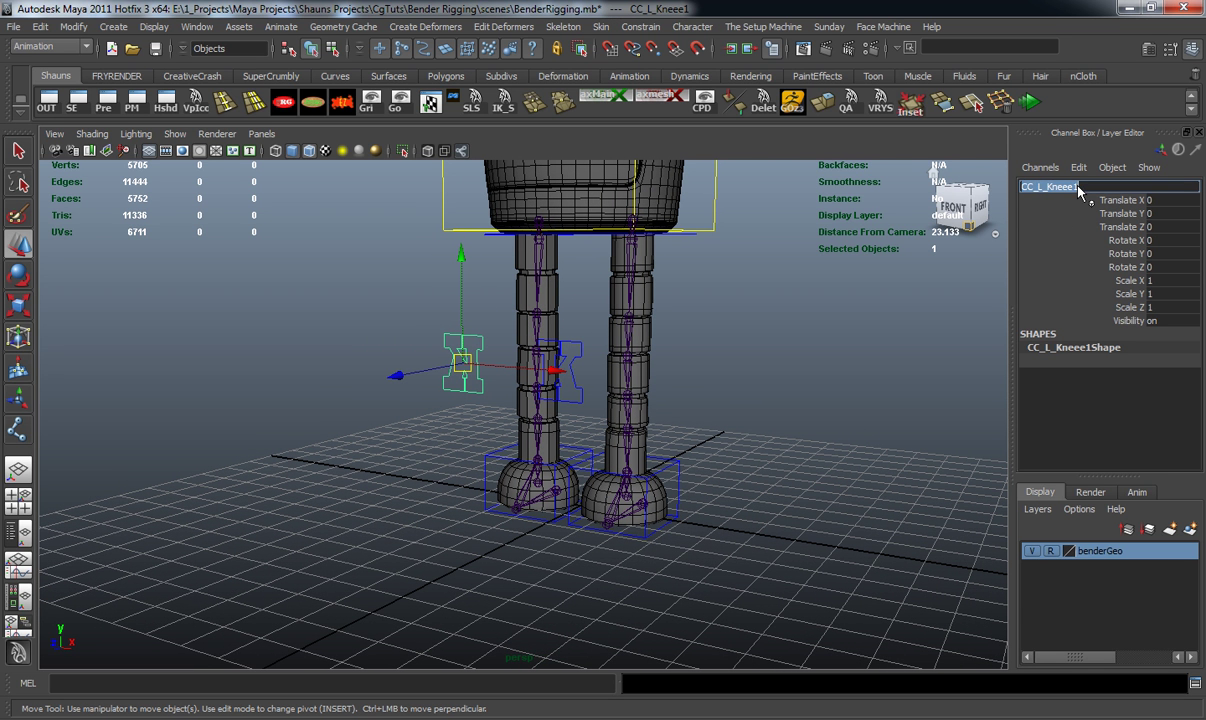
click(1107, 190)
key(BackSpace)
key(BackSpace)
text(R)
key(Return)
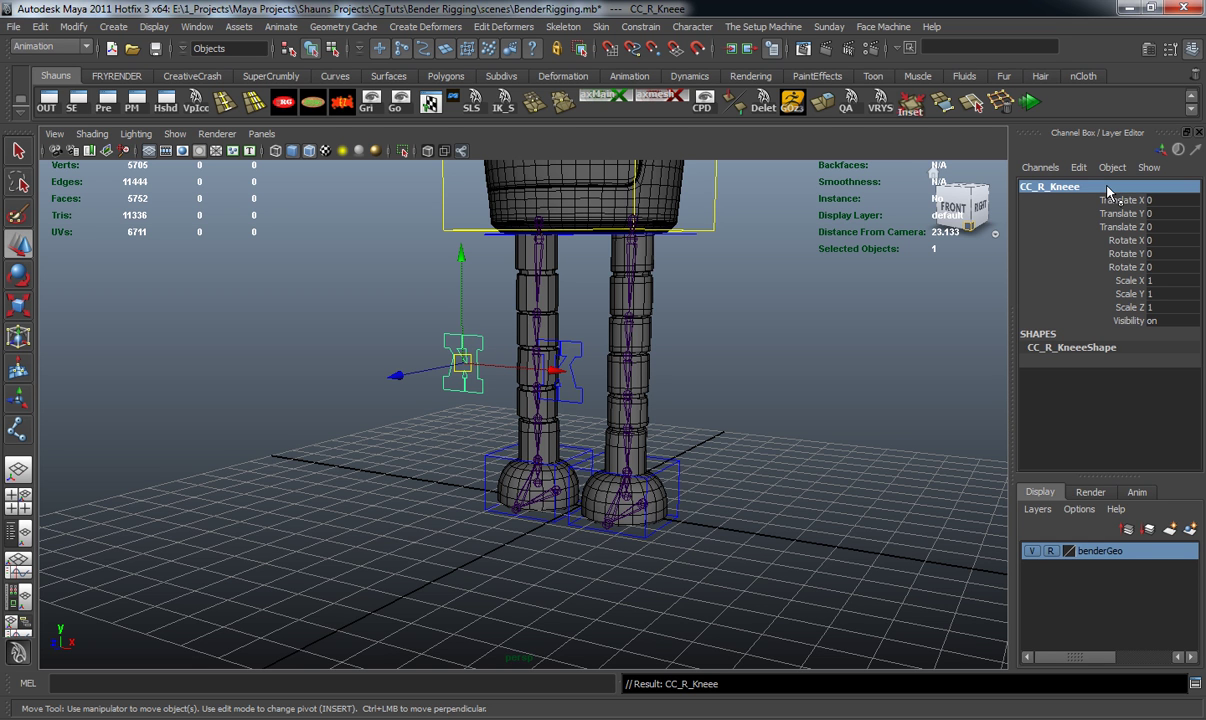
Rename the mirrored foot control as CC_R_leg
click(486, 457)
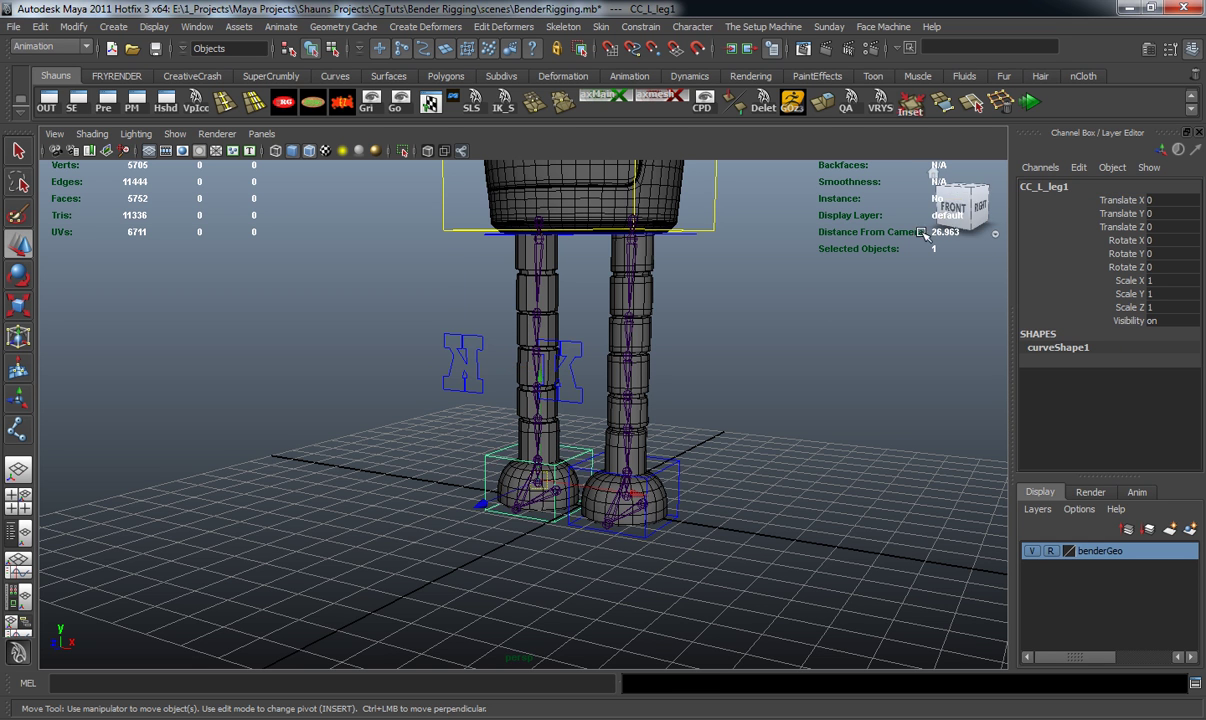
double_click(1041, 189)
key(Right)
key(BackSpace)
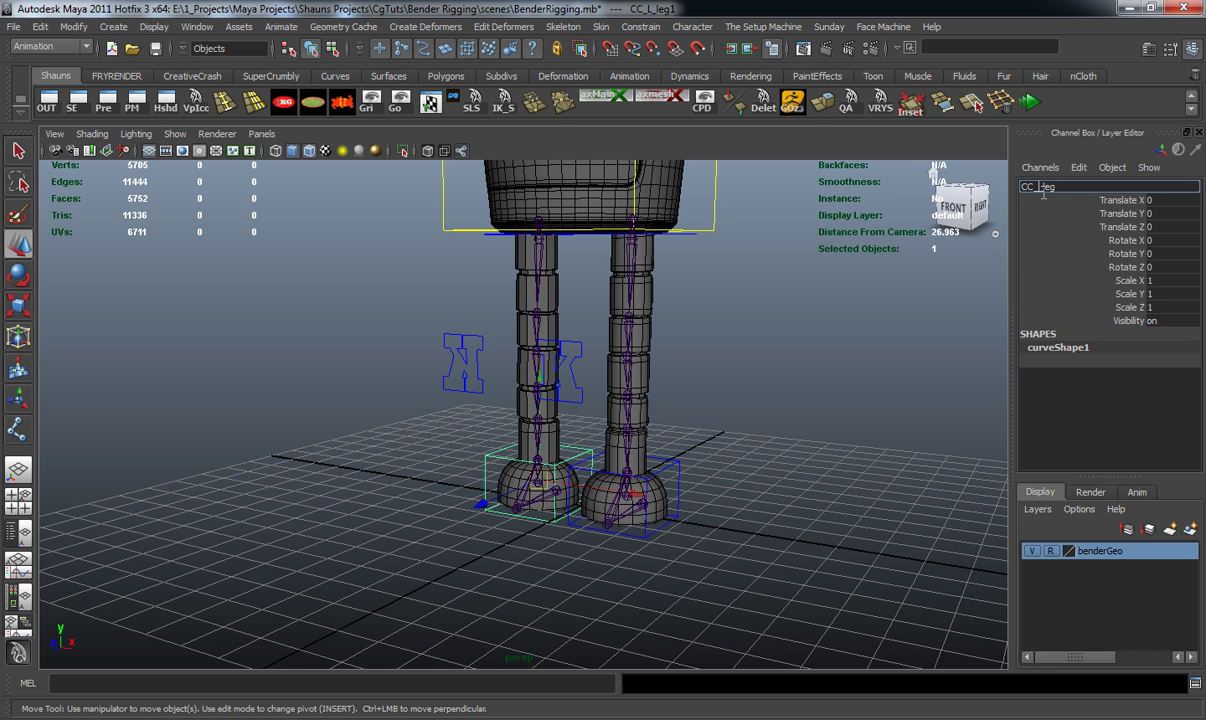
key(Return)
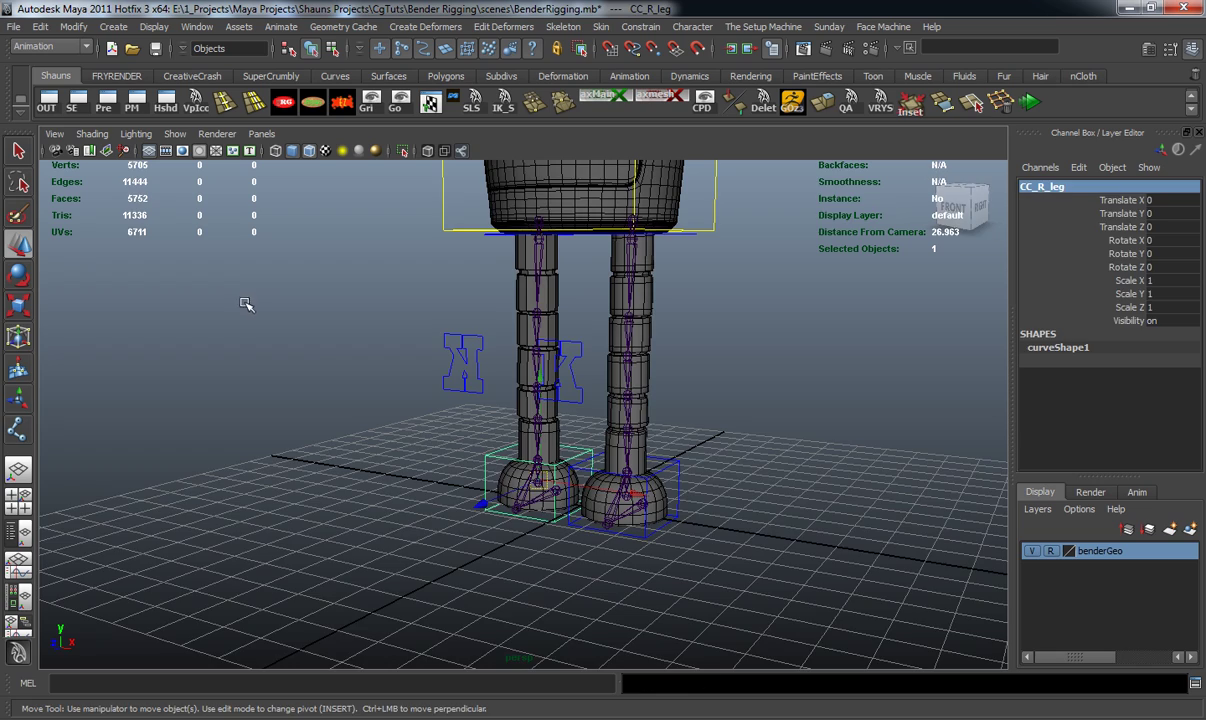
Rename the mirrored elbow control on the robot's right arm as CC_R_Elbow
click(248, 304)
scroll(371, 345, down, 3)
alt+middle_drag(371, 345, 349, 471)
alt+drag(349, 471, 474, 450)
alt+middle_drag(474, 450, 468, 480)
scroll(463, 475, up, 4)
alt+drag(458, 471, 450, 465)
drag(401, 331, 448, 392)
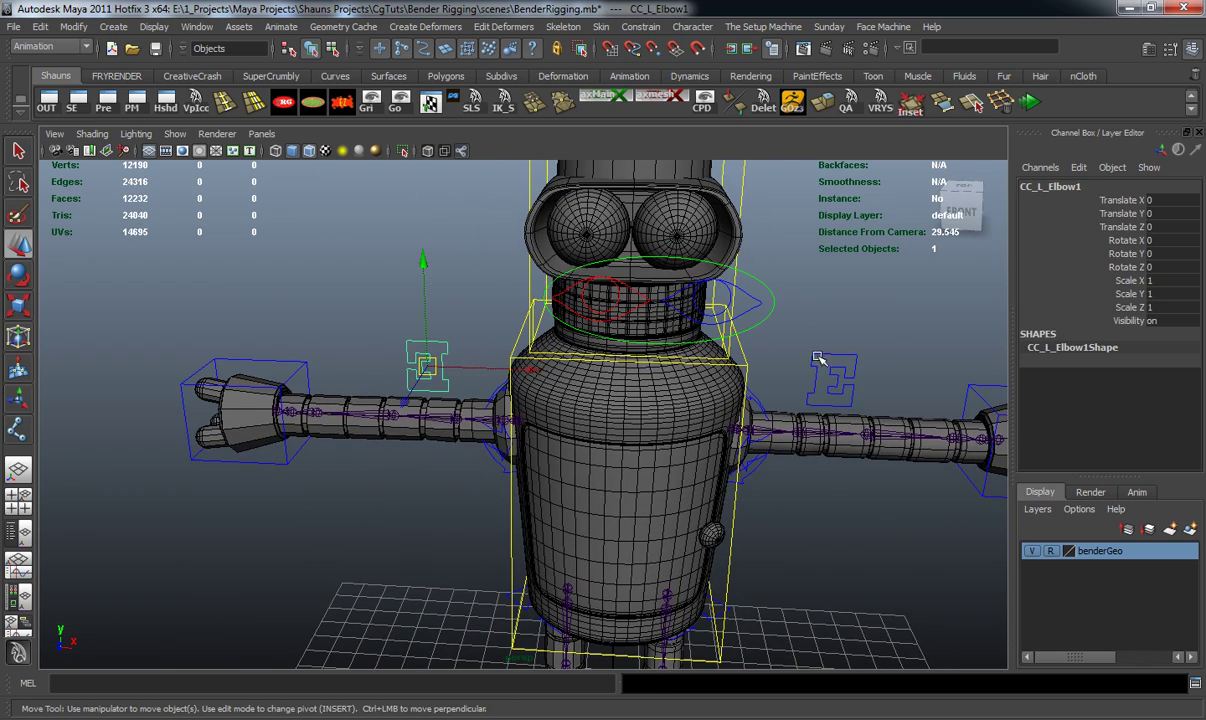
click(1088, 186)
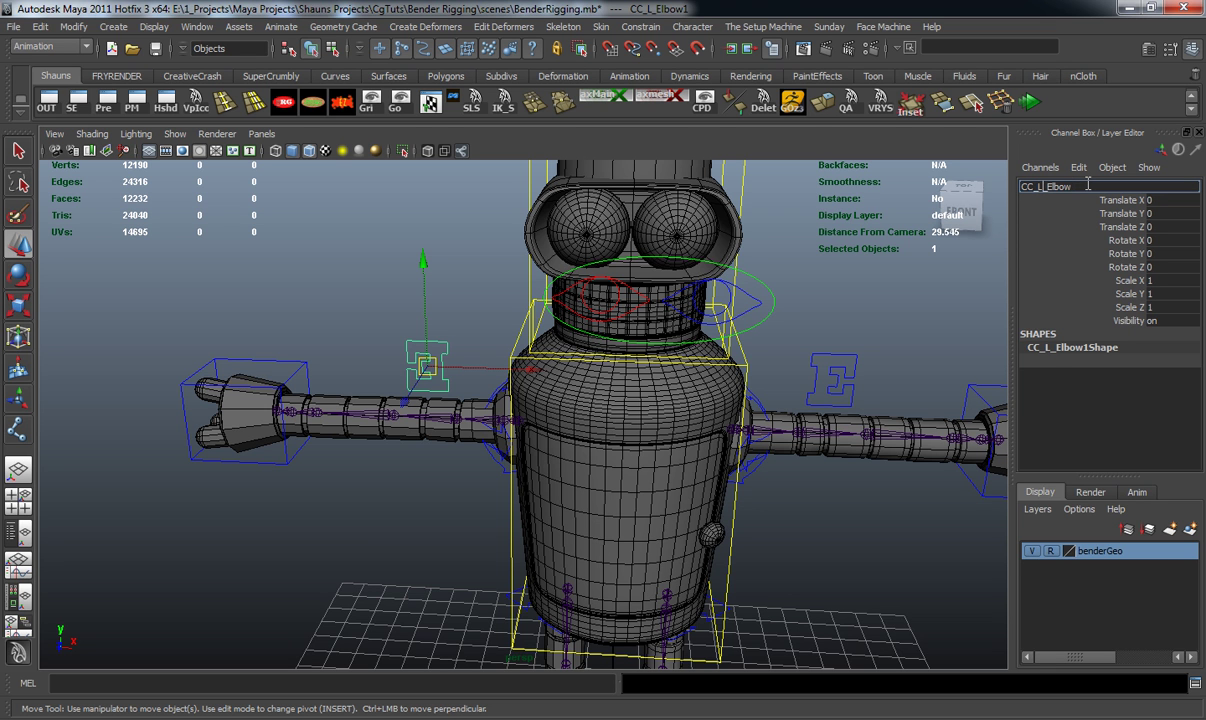
key(Return)
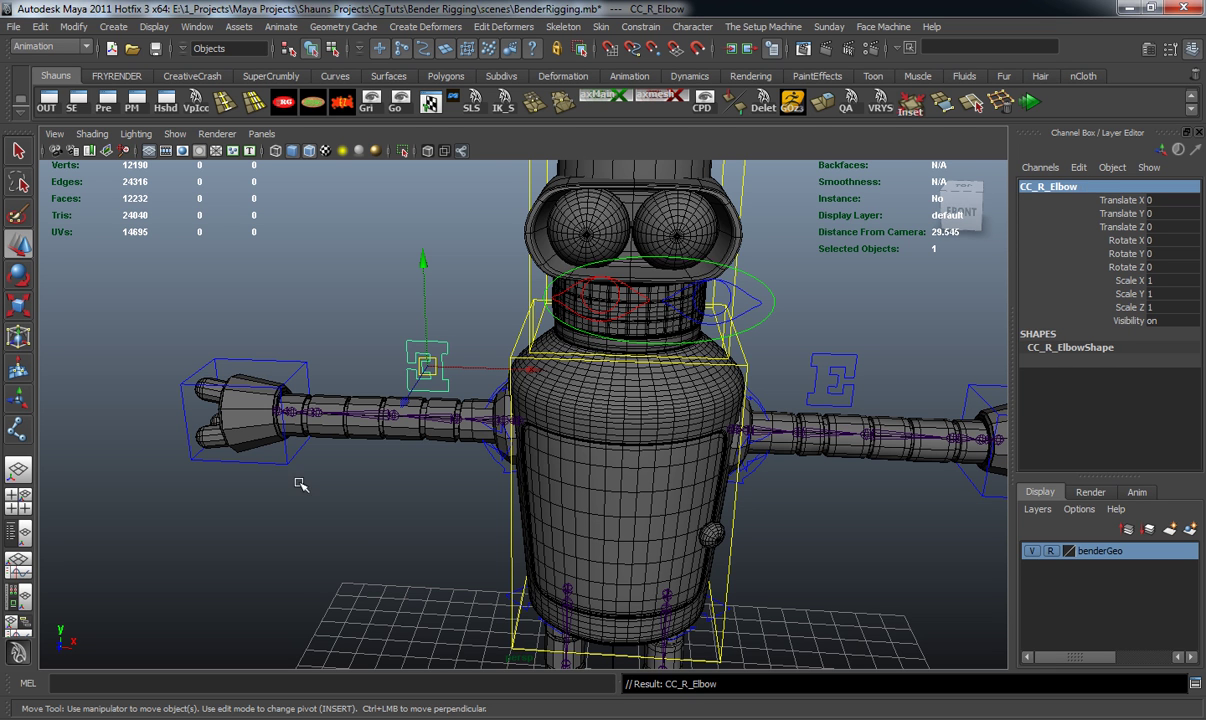
Rename the mirrored control around the robot's right hand as CC_R_Arm
click(268, 440)
click(1078, 187)
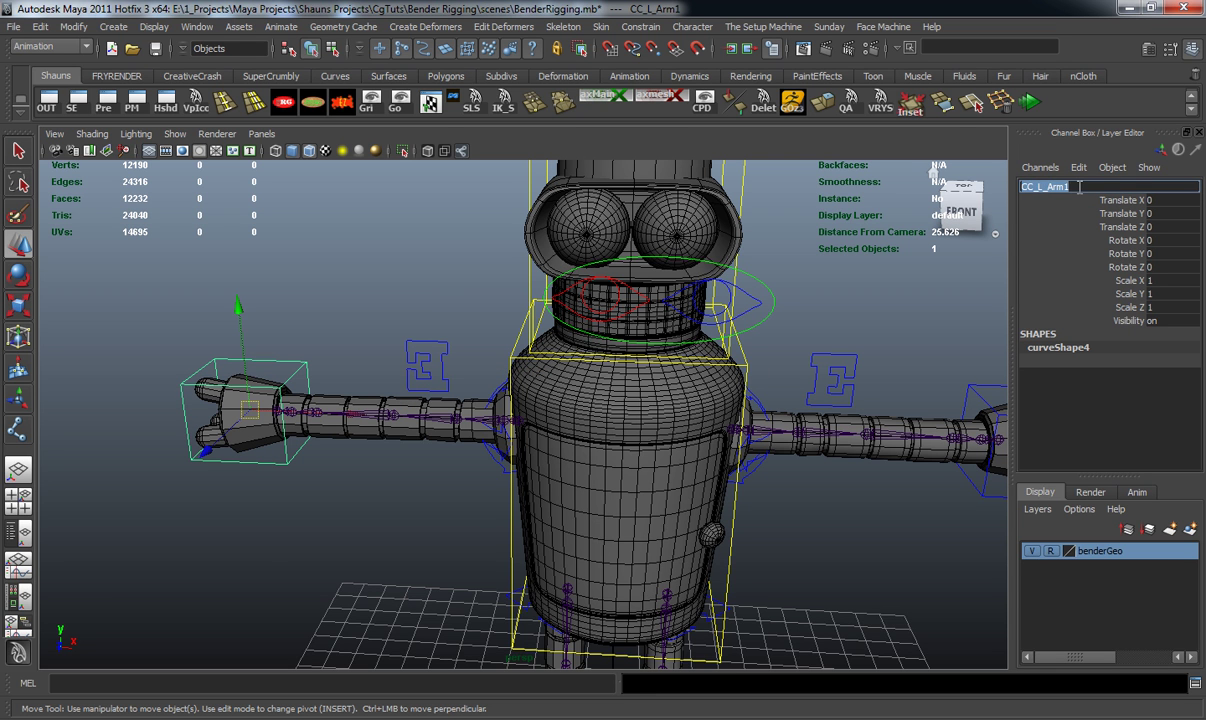
key(Right)
key(BackSpace)
key(Return)
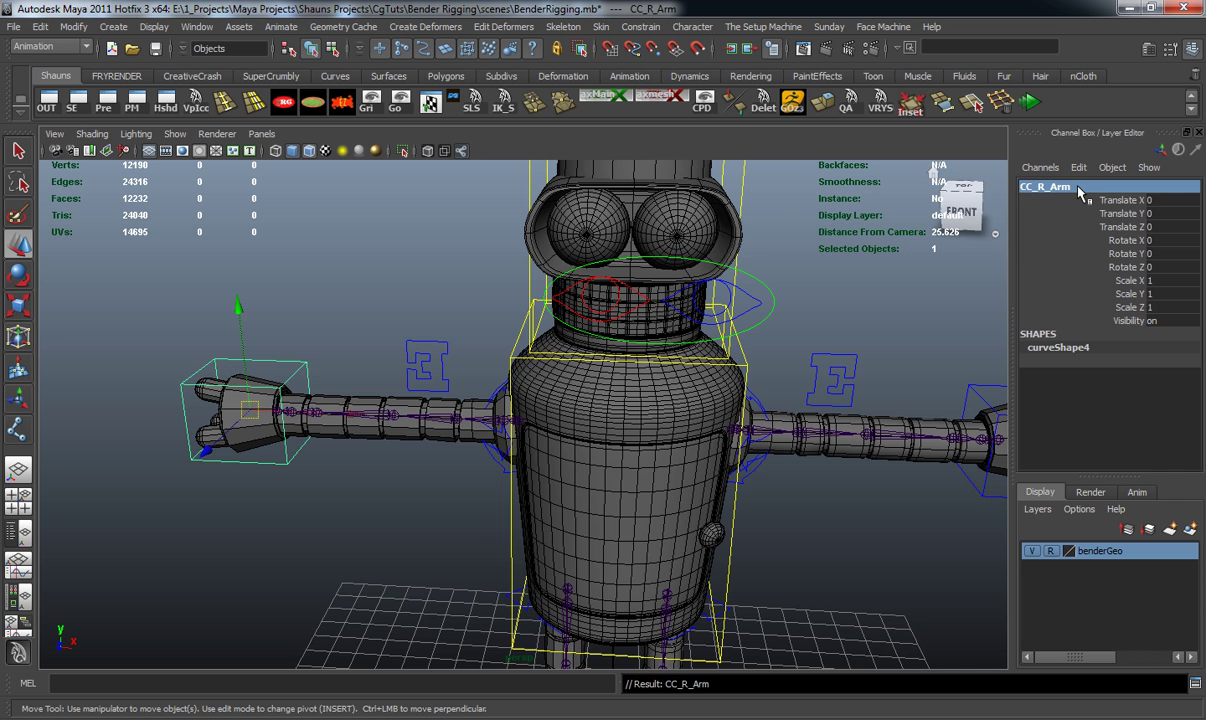
Rename the mirrored shoulder control as CC_R_Shoulder
alt+drag(471, 471, 524, 477)
click(526, 438)
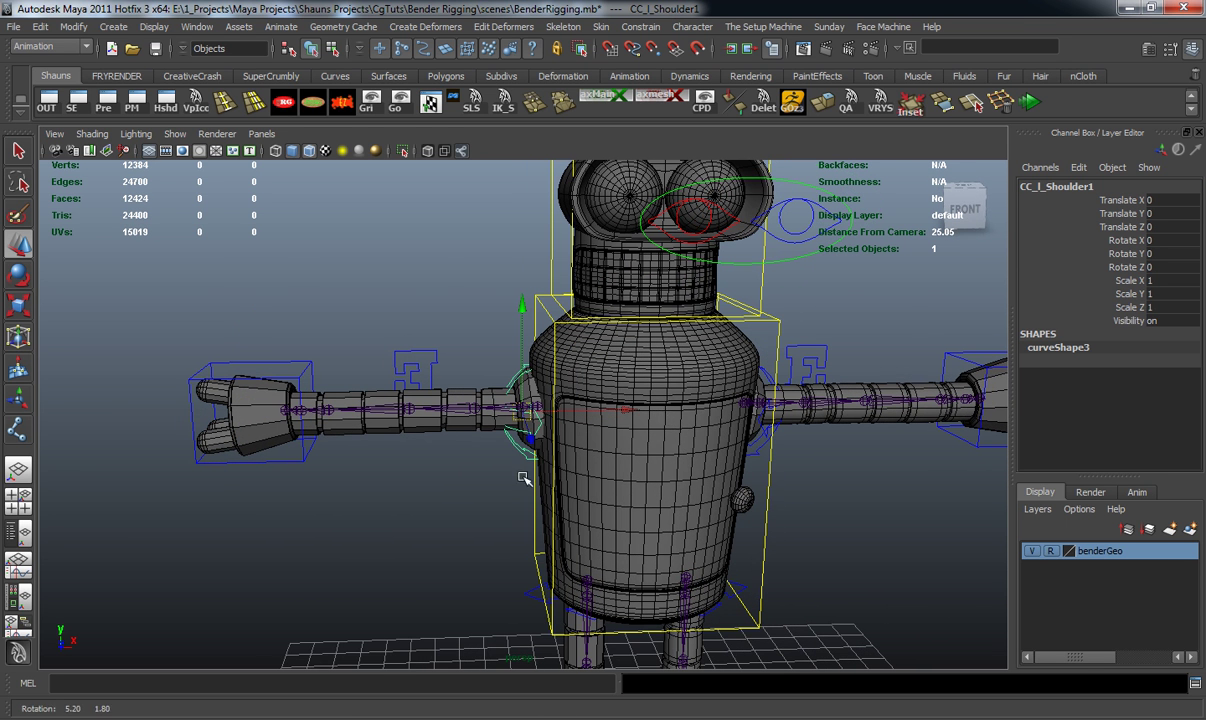
double_click(1092, 190)
click(1092, 188)
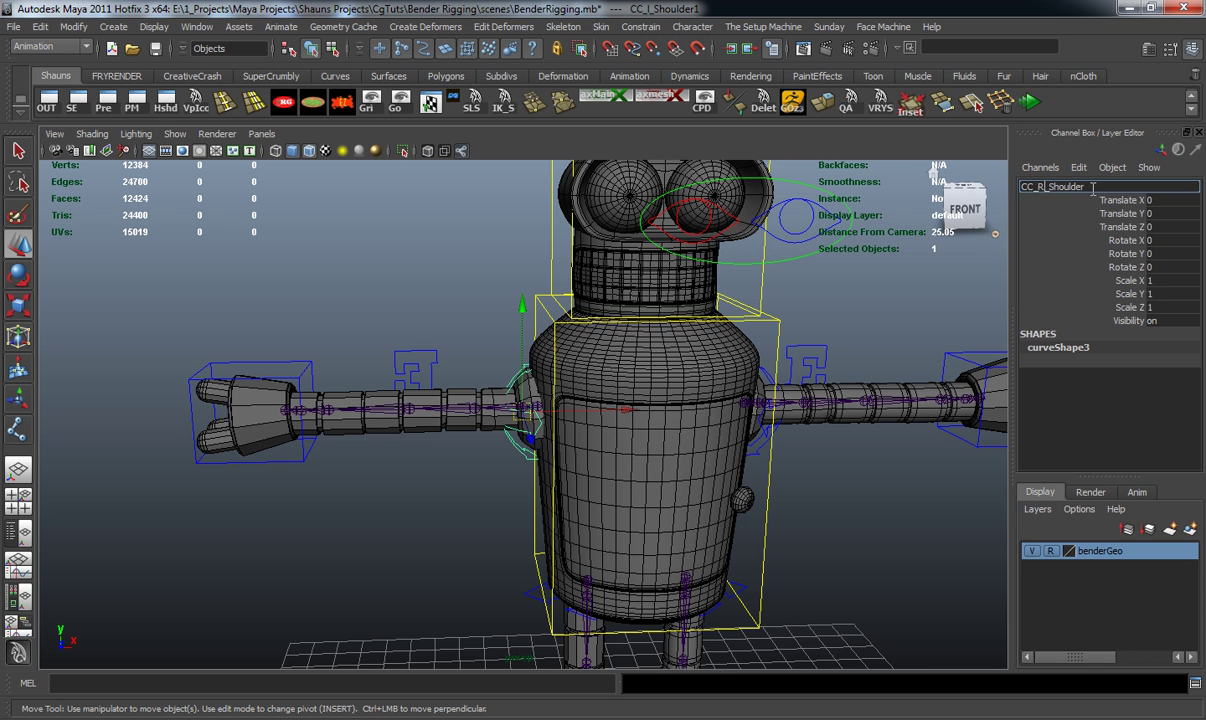
key(Return)
Rename the mirrored control at the top of the robot's right leg as CC_R_leg_Top
alt+drag(512, 417, 387, 331)
alt+right_drag(387, 331, 418, 379)
click(434, 338)
alt+drag(434, 338, 440, 410)
double_click(1083, 190)
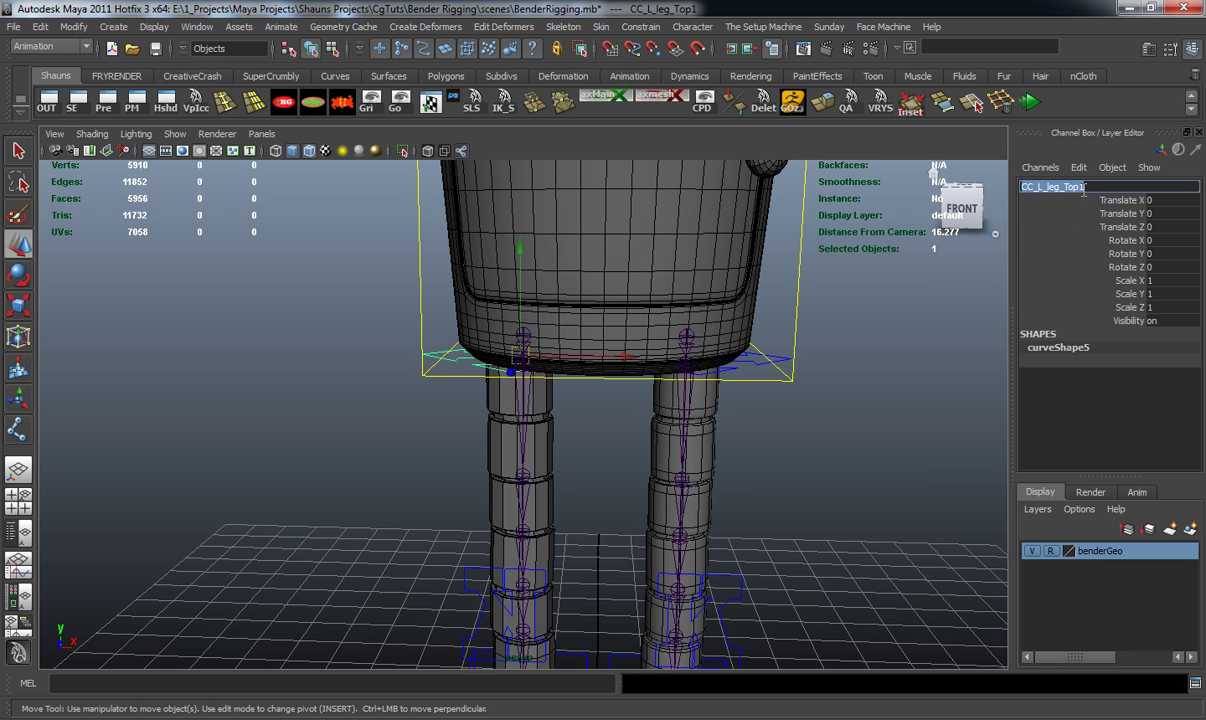
click(1083, 190)
key(Return)
Check the names of the mirrored knee and foot controls, and examine the controls across the whole body
alt+drag(504, 395, 480, 308)
alt+drag(498, 463, 404, 498)
scroll(404, 498, down, 3)
alt+middle_drag(404, 498, 397, 450)
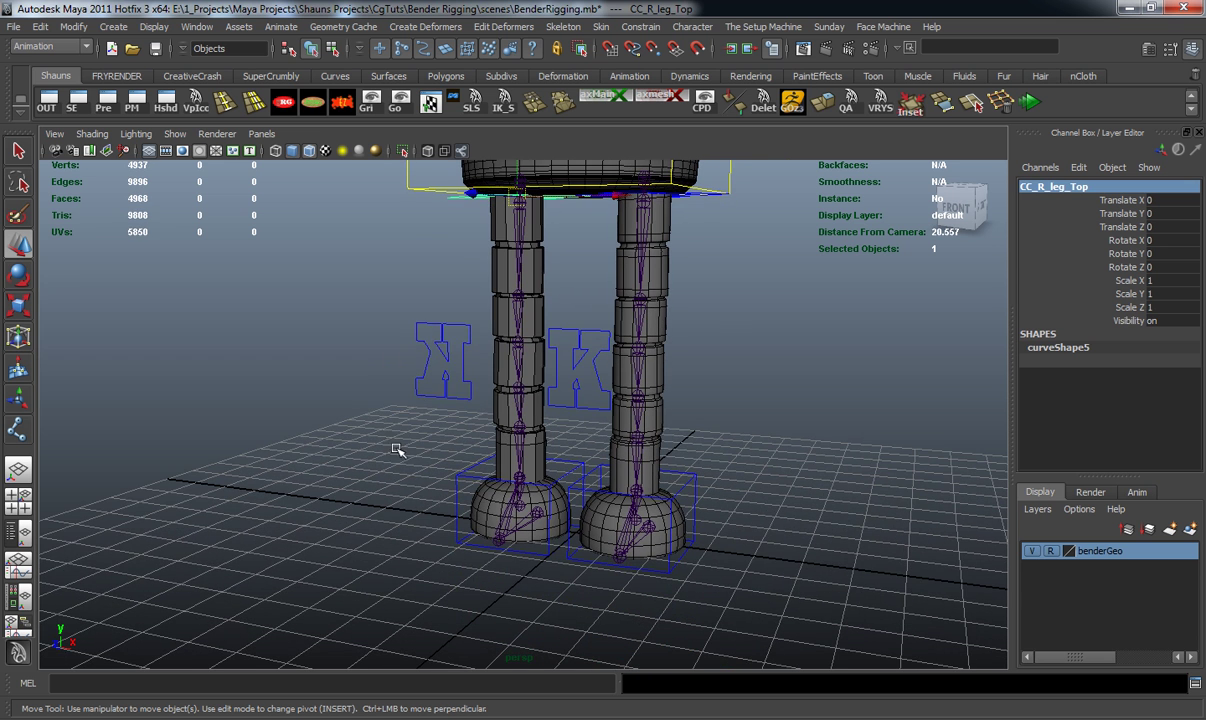
click(427, 357)
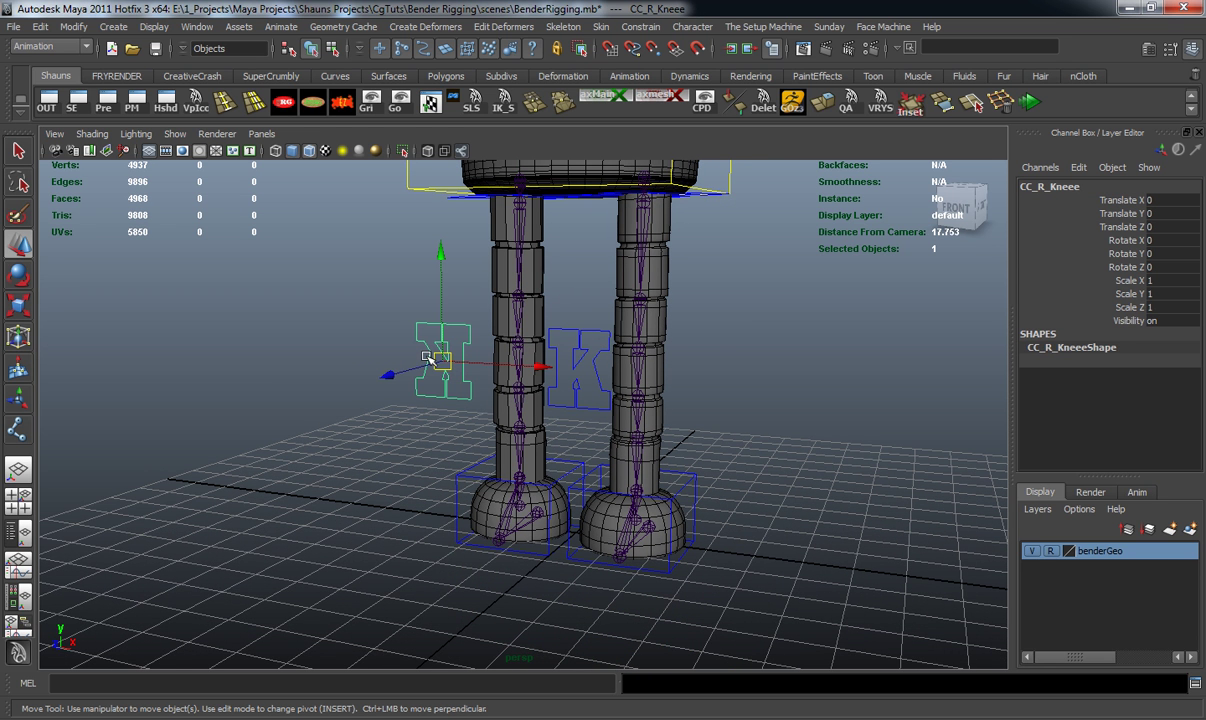
click(459, 471)
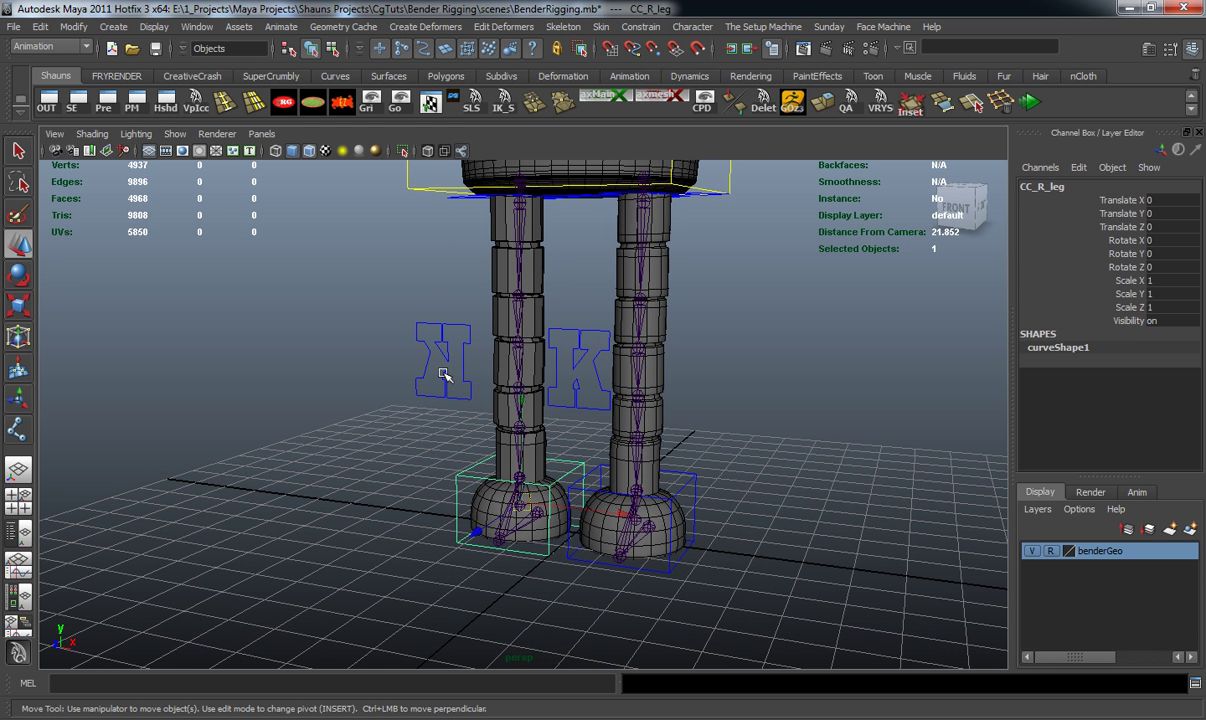
click(443, 372)
click(359, 367)
scroll(358, 350, down, 5)
alt+middle_drag(358, 350, 353, 452)
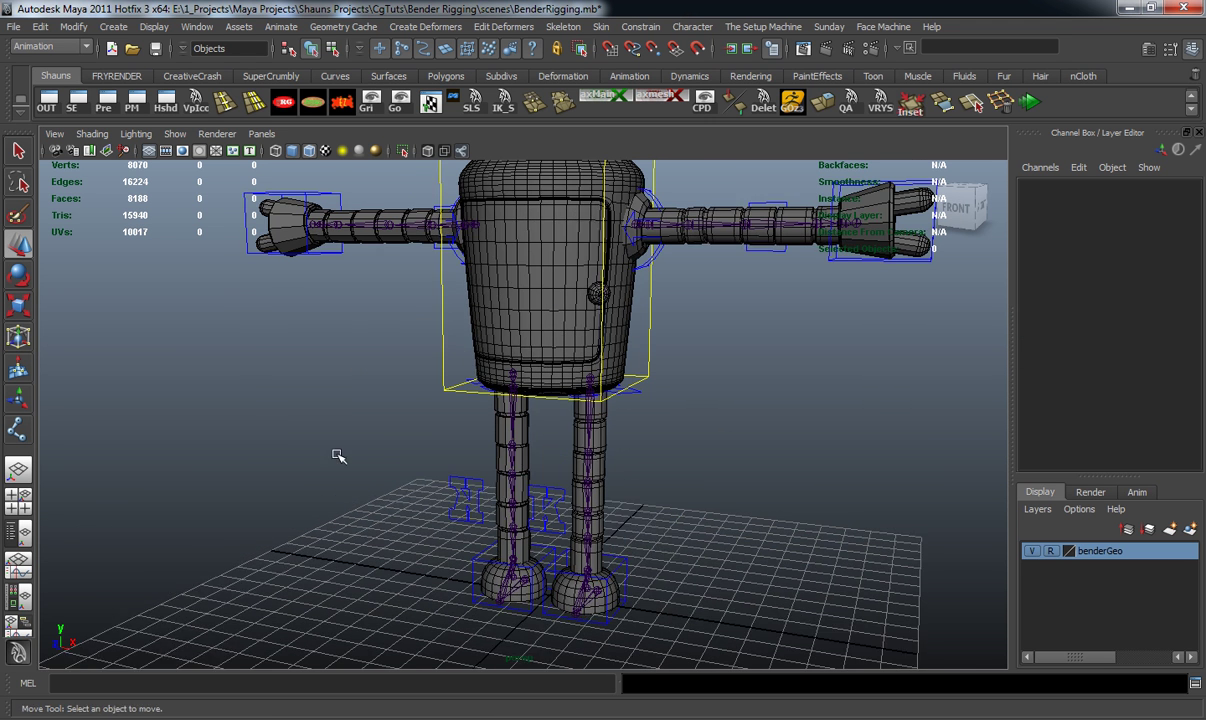
alt+drag(353, 452, 349, 455)
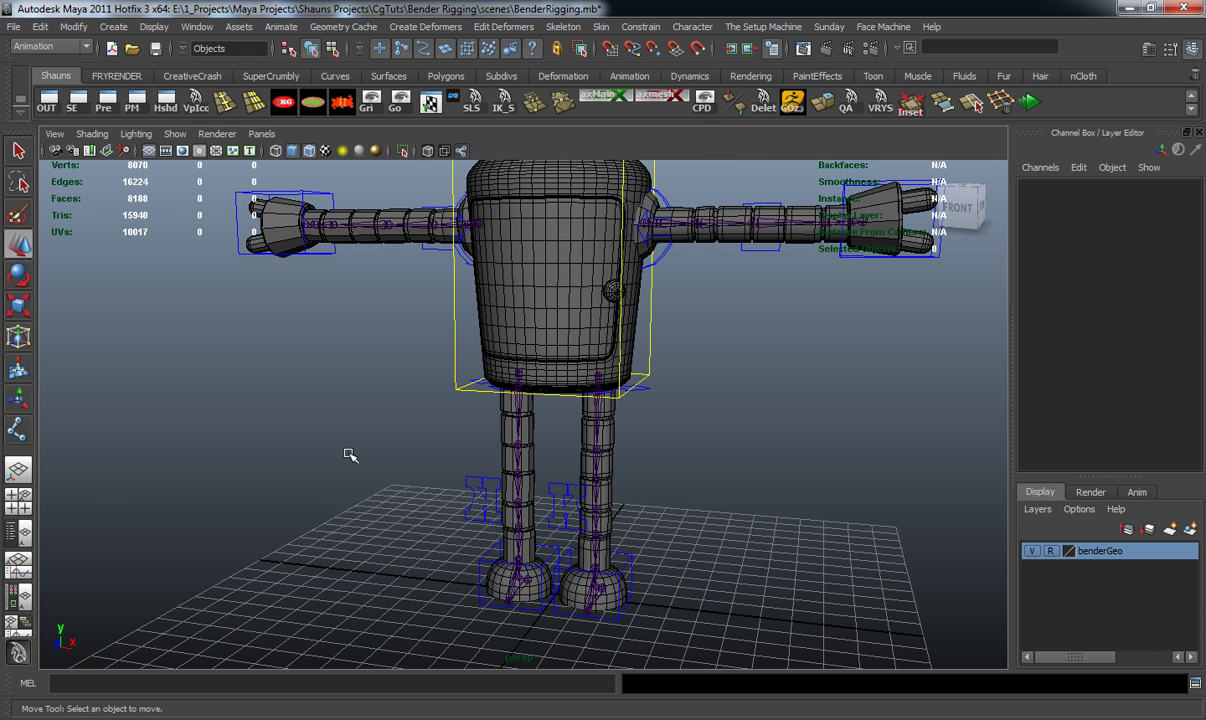
click(239, 254)
key(Up)
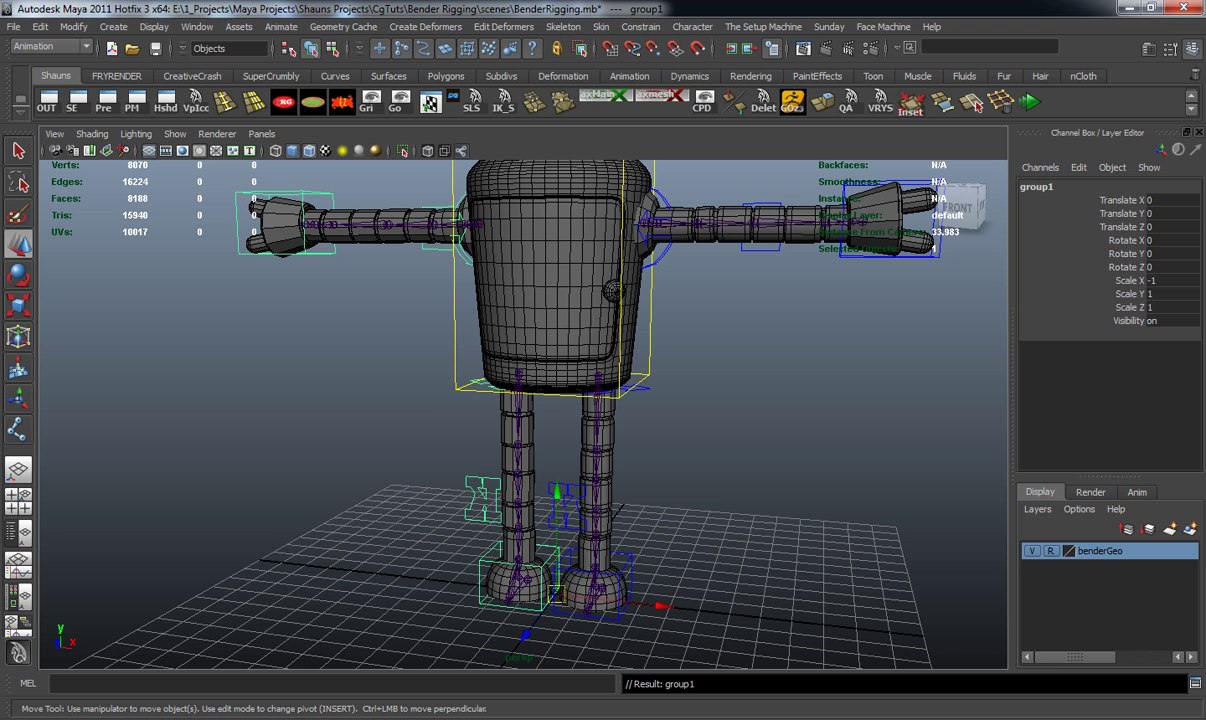
click(517, 403)
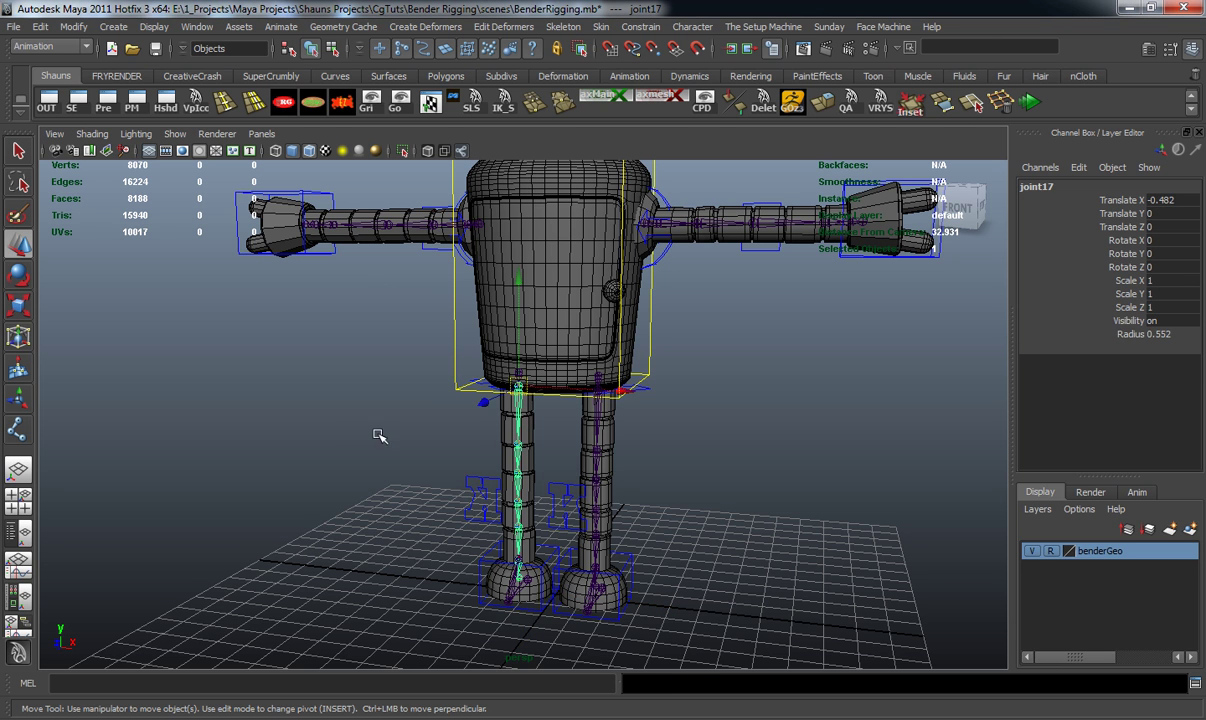
key(ctrl+z)
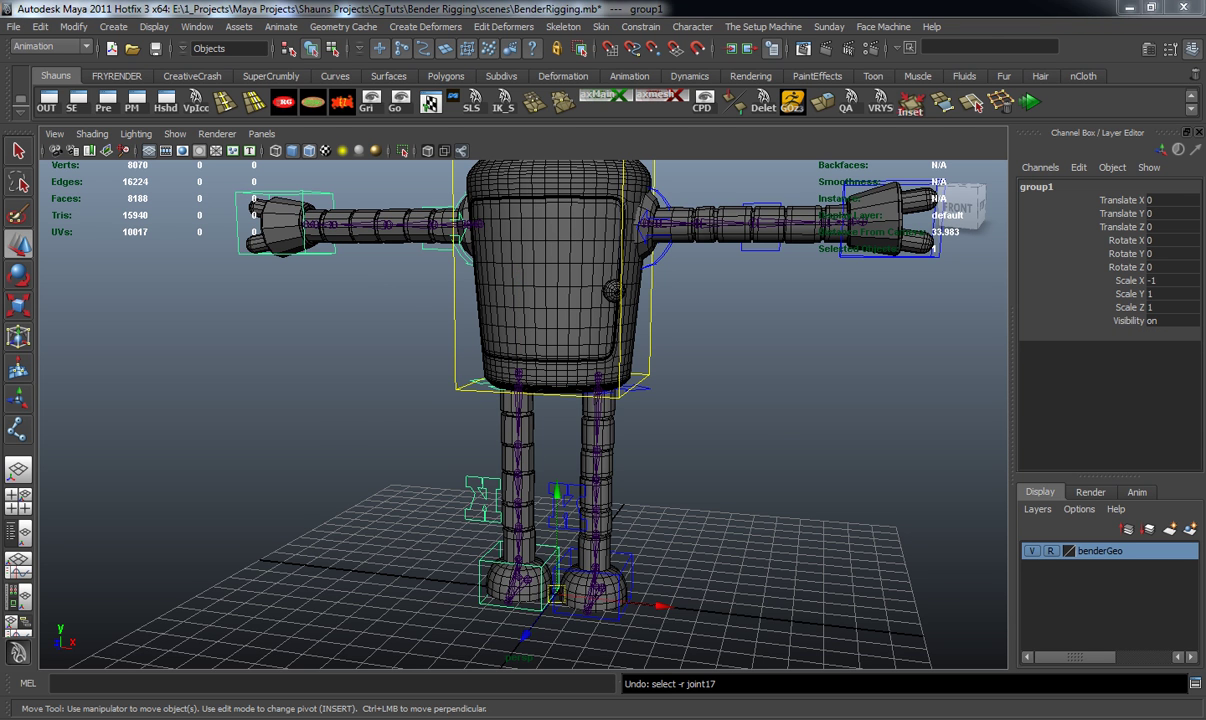
click(280, 449)
Select the mirrored knee, foot, arm, elbow, shoulder and leg-top controls on the robot's right side and color them red
click(477, 506)
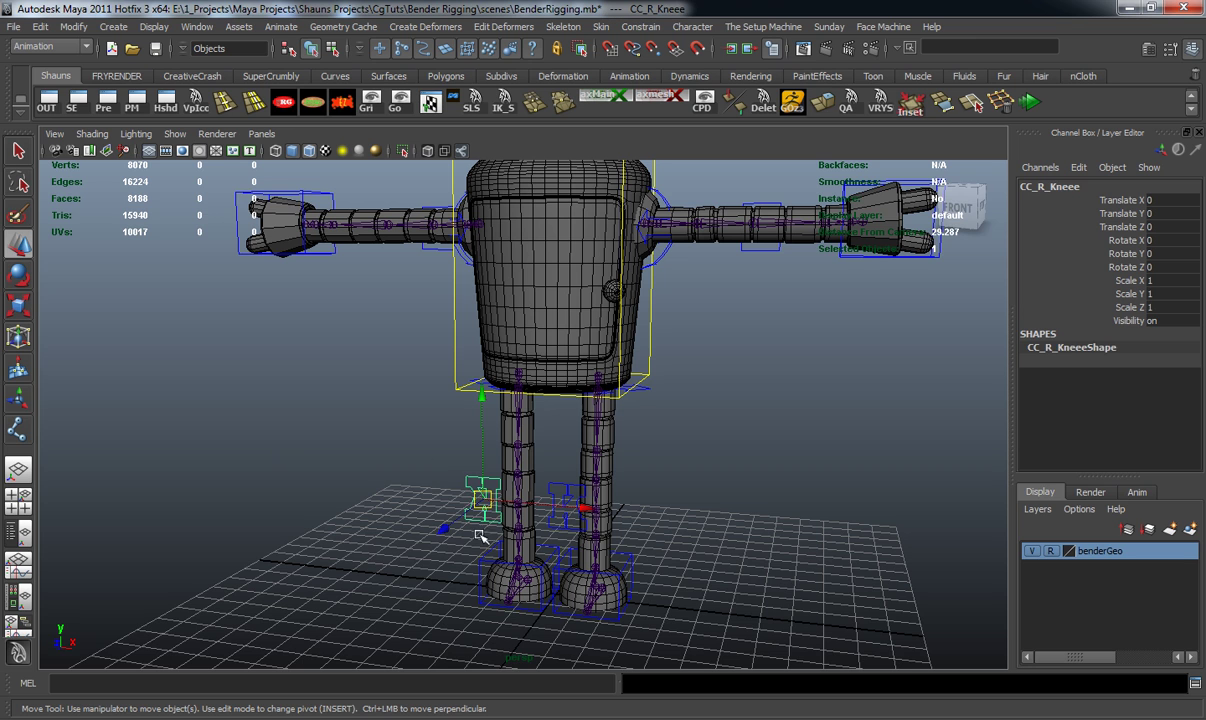
shift+click(482, 565)
shift+click(237, 257)
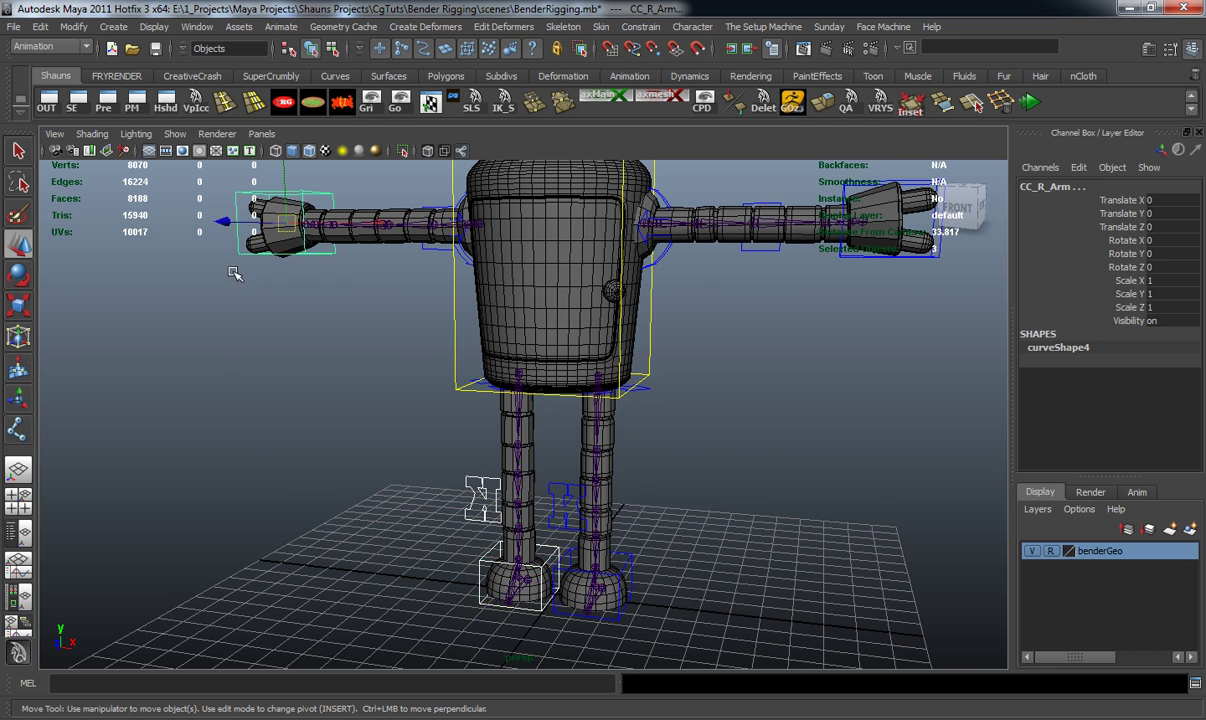
alt+drag(239, 260, 390, 292)
alt+middle_drag(390, 292, 405, 400)
alt+drag(415, 380, 402, 334)
alt+drag(404, 338, 430, 353)
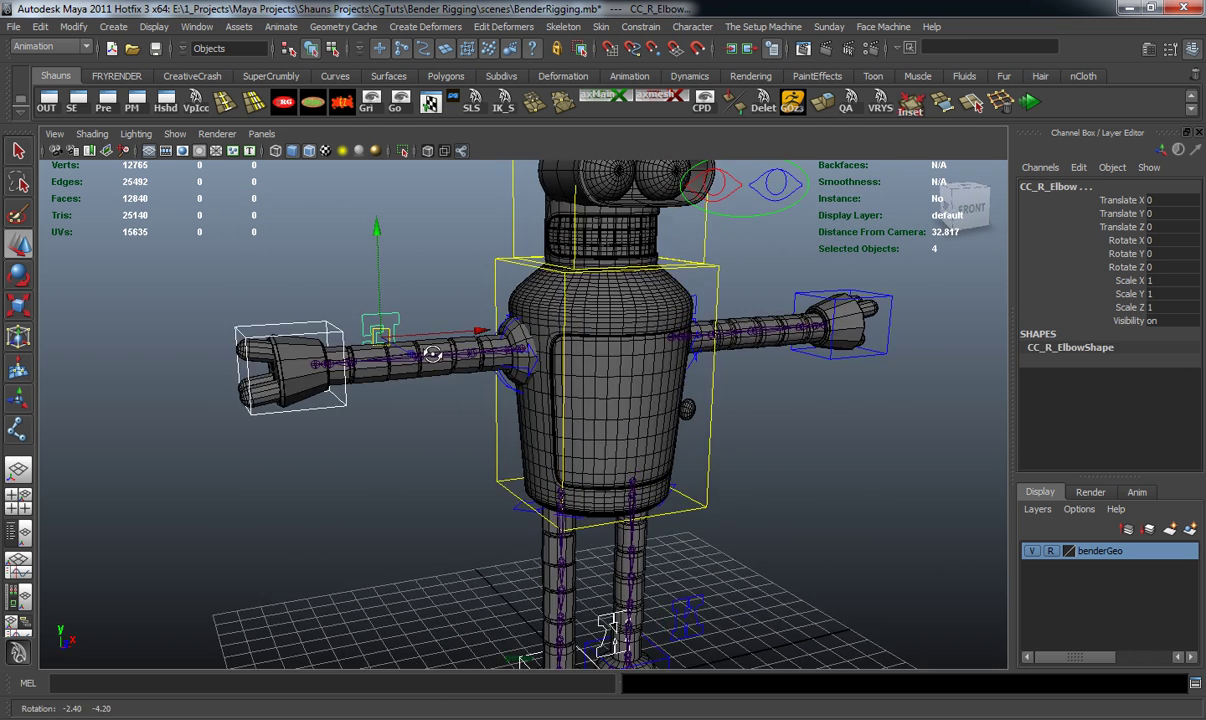
alt+right_drag(432, 354, 519, 365)
shift+click(498, 355)
alt+middle_drag(513, 450, 499, 237)
shift+click(484, 375)
alt+right_drag(505, 470, 448, 495)
alt+drag(449, 496, 405, 330)
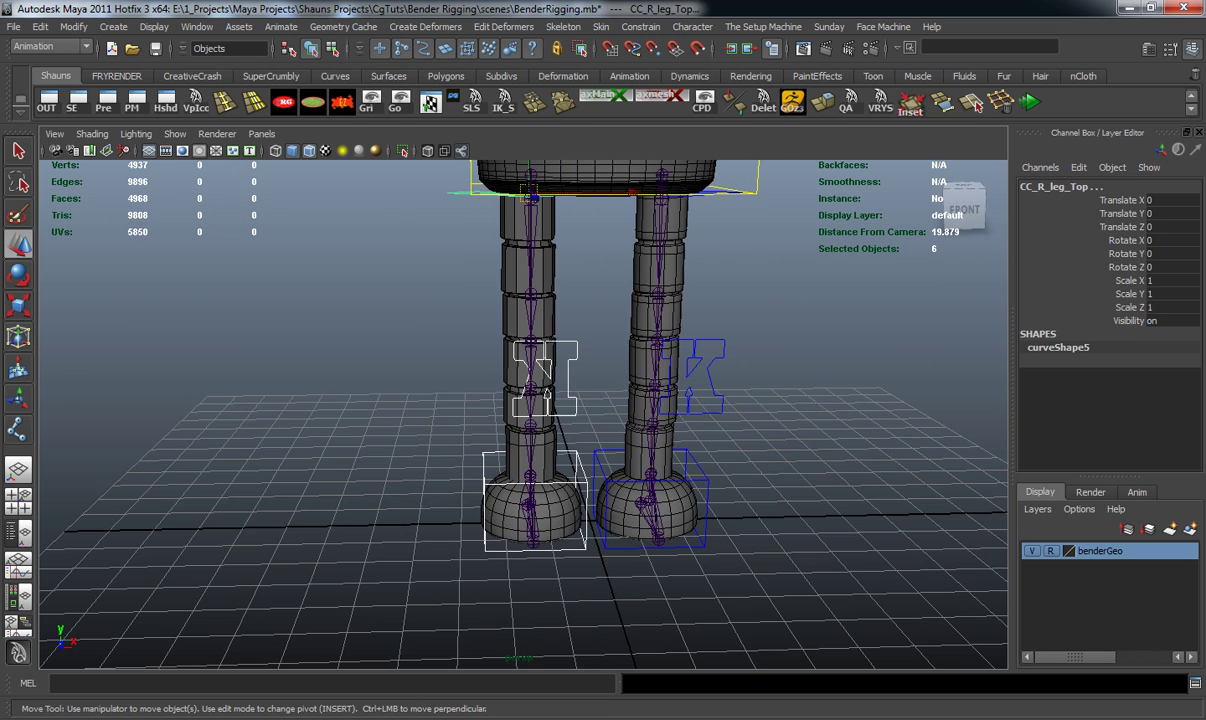
click(778, 407)
alt+right_drag(778, 407, 728, 365)
alt+drag(728, 365, 550, 455)
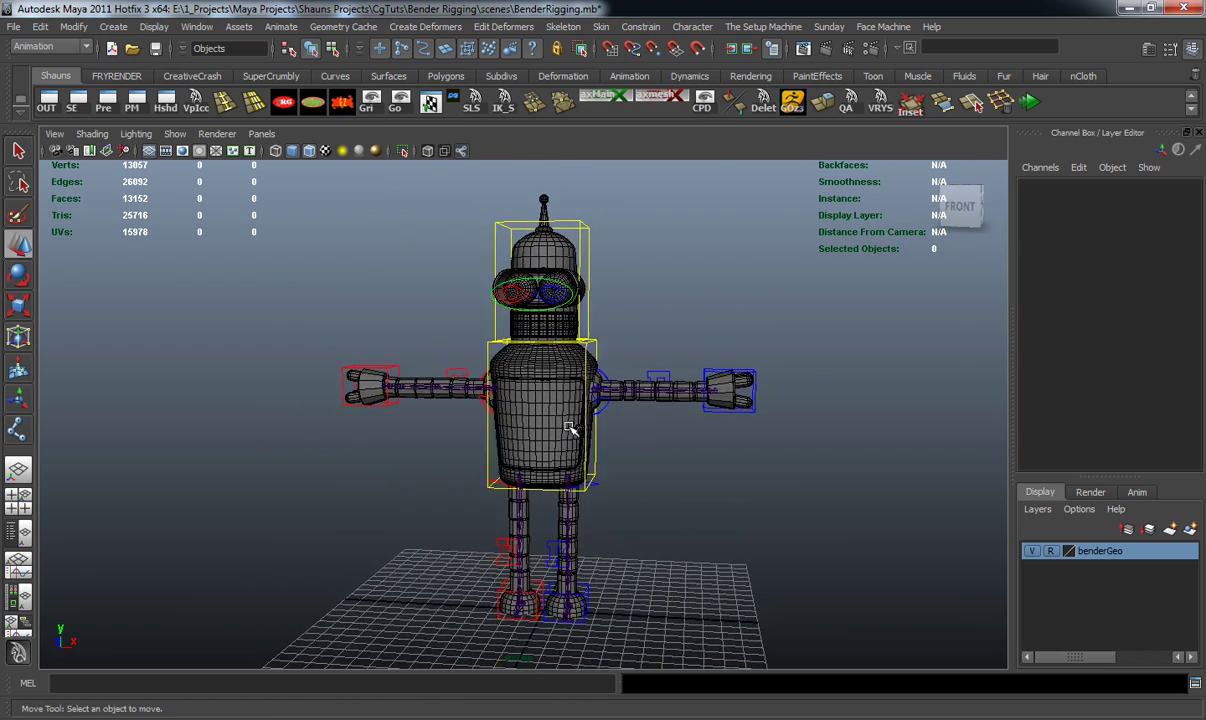